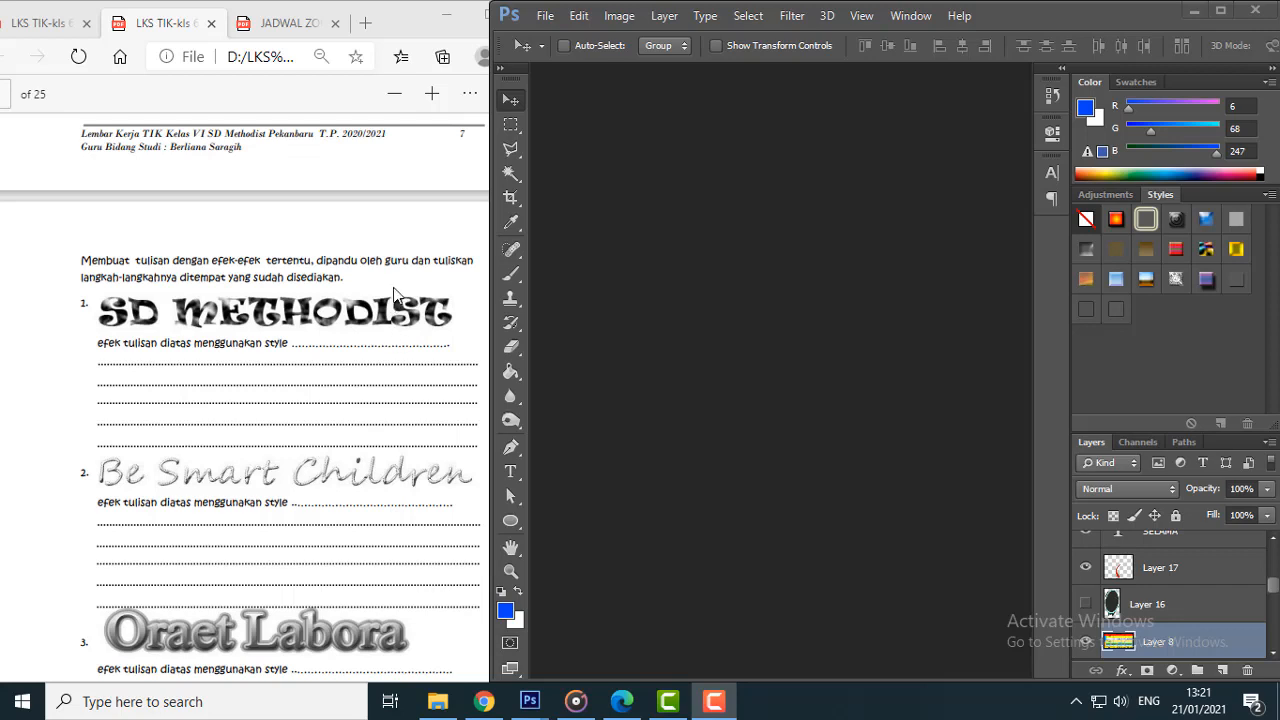
pyautogui.scroll(-4, 388, 345)
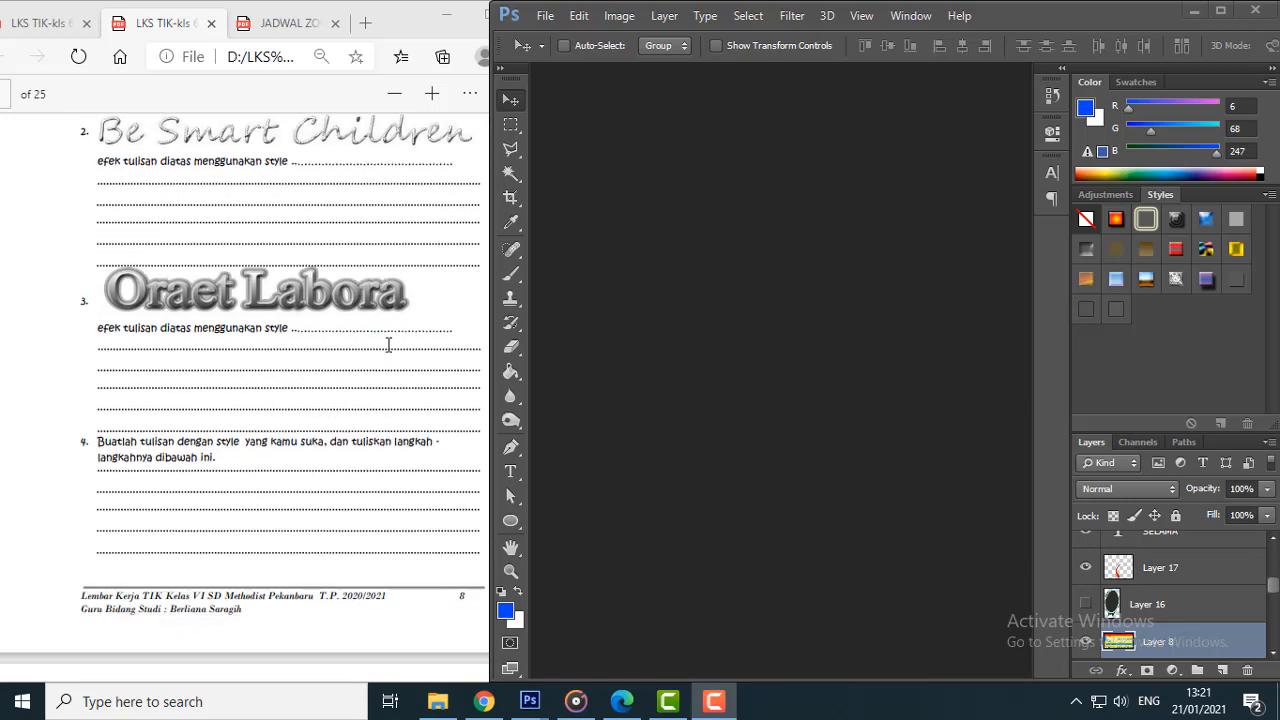
pyautogui.scroll(3, 388, 345)
pyautogui.scroll(1, 388, 345)
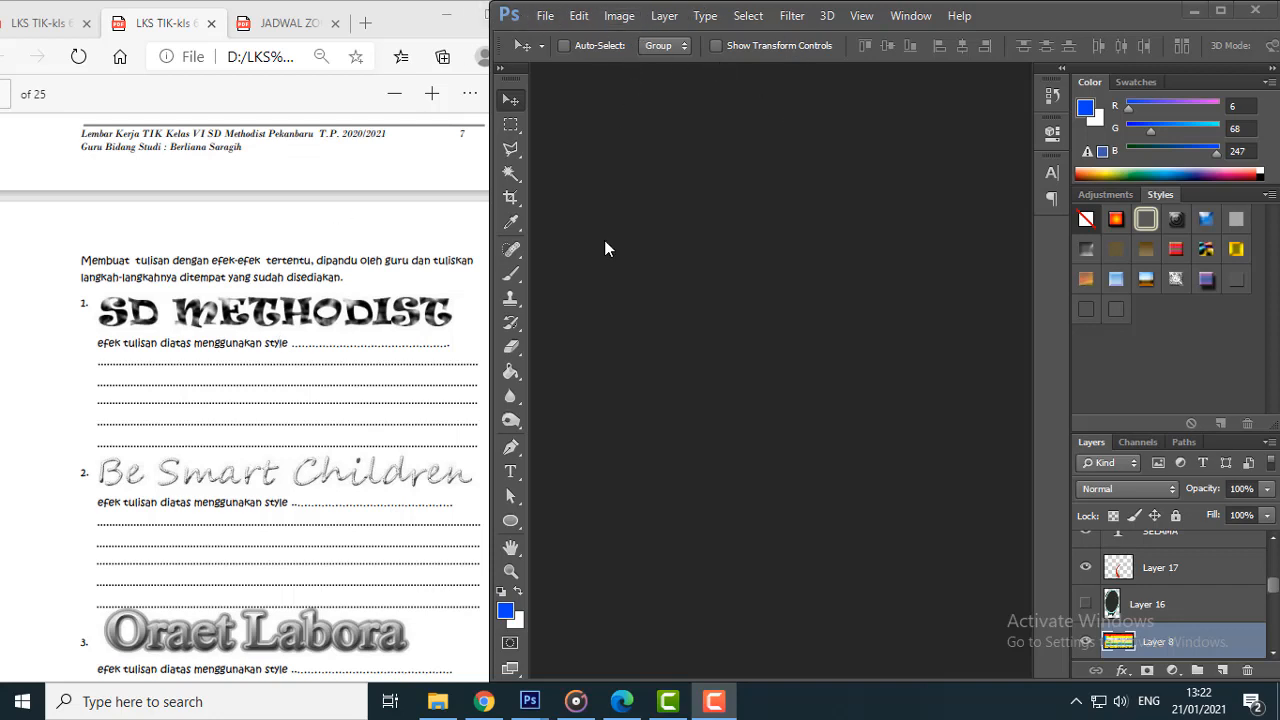
# Step: Start a new document with the Custom preset and its dimensions measured in centimeters
pyautogui.click(545, 18)
pyautogui.click(563, 36)
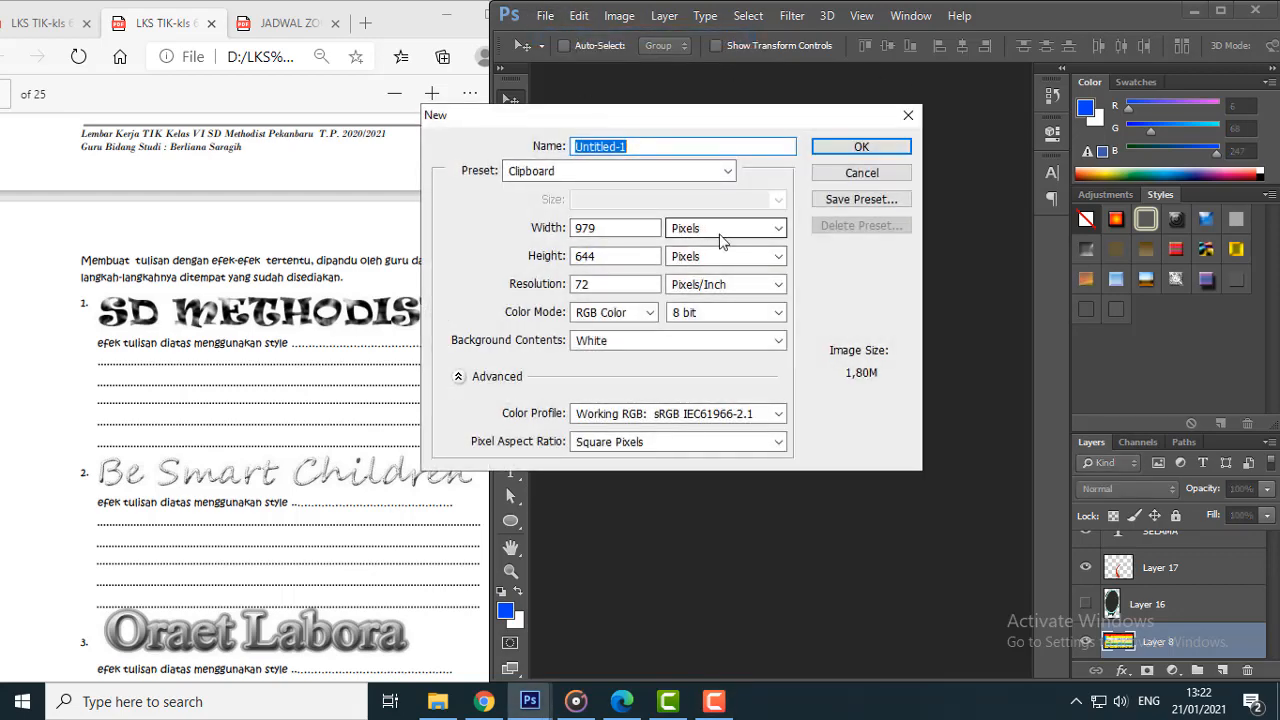
pyautogui.click(631, 172)
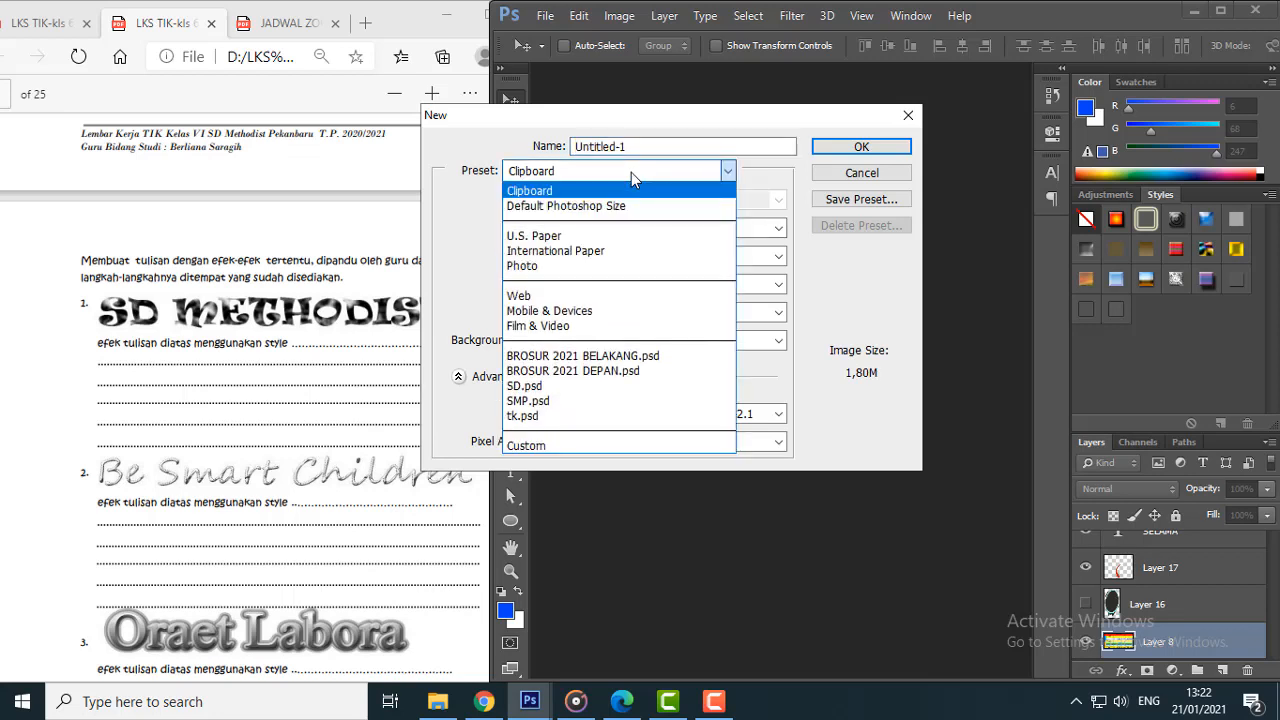
pyautogui.click(551, 444)
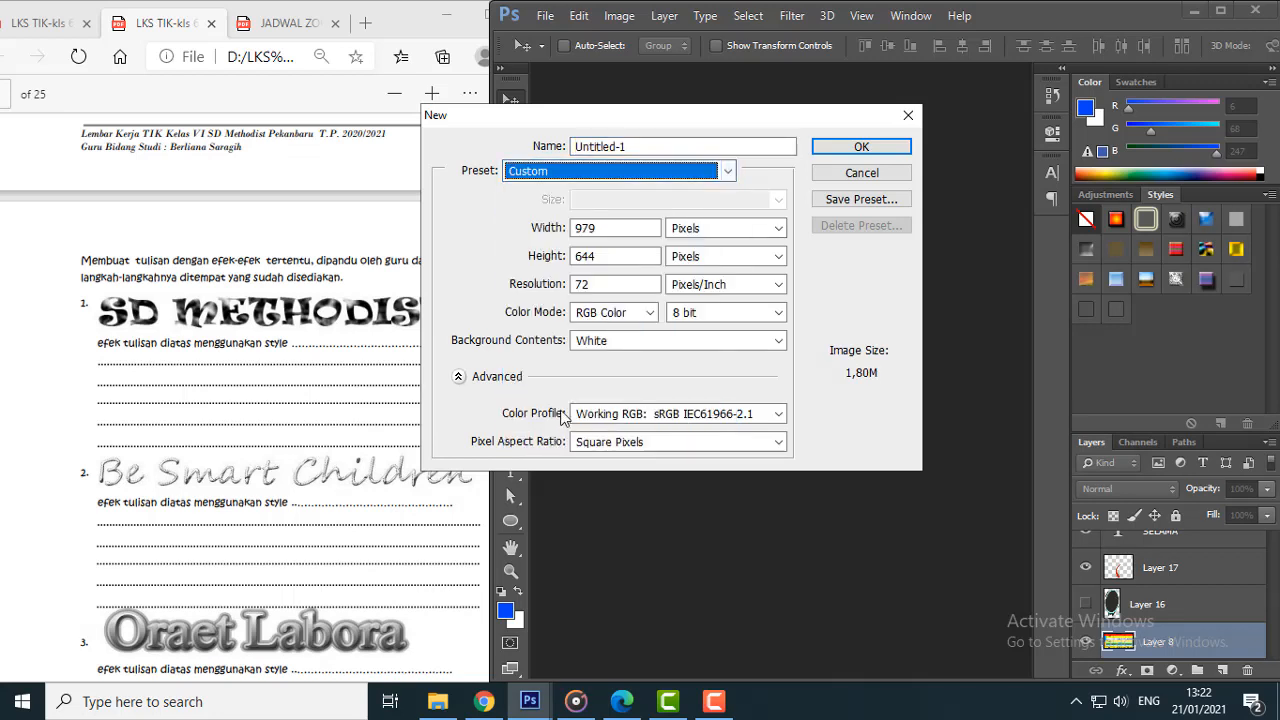
pyautogui.click(752, 231)
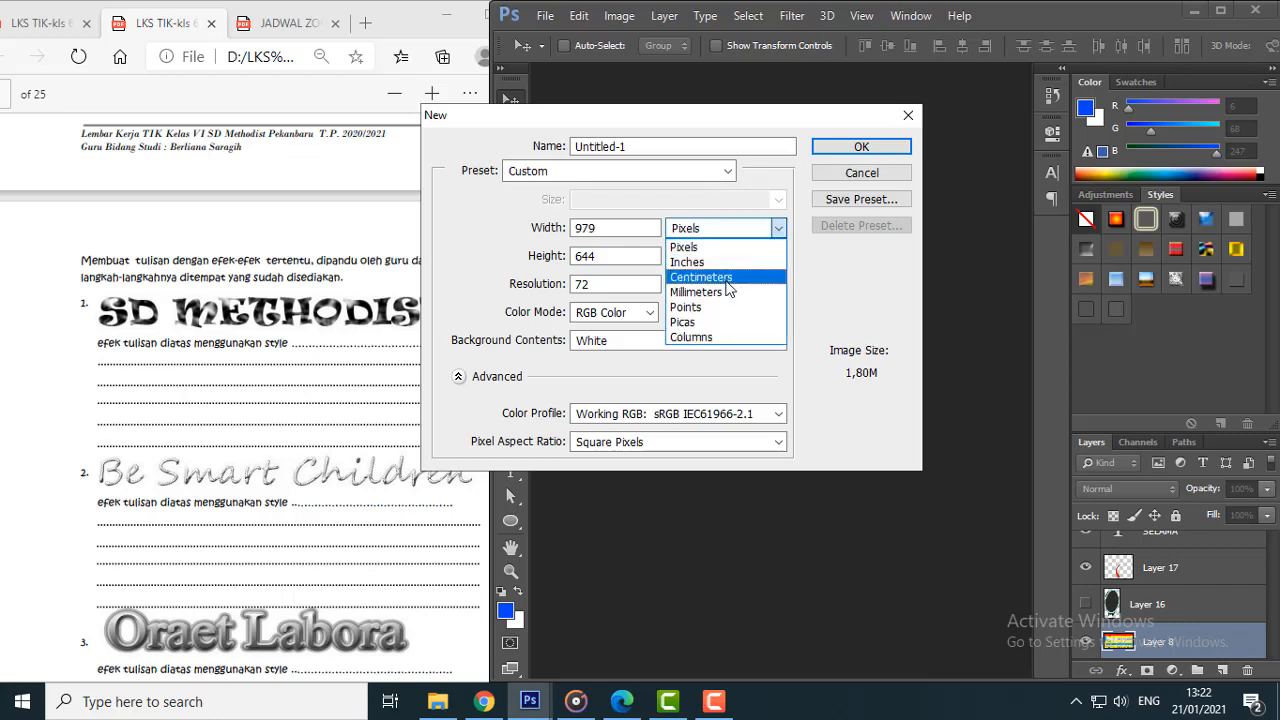
pyautogui.click(723, 282)
# Step: Set the new document to 20 cm wide, 10 cm high and 100 pixels/inch, and create it
pyautogui.click(618, 232)
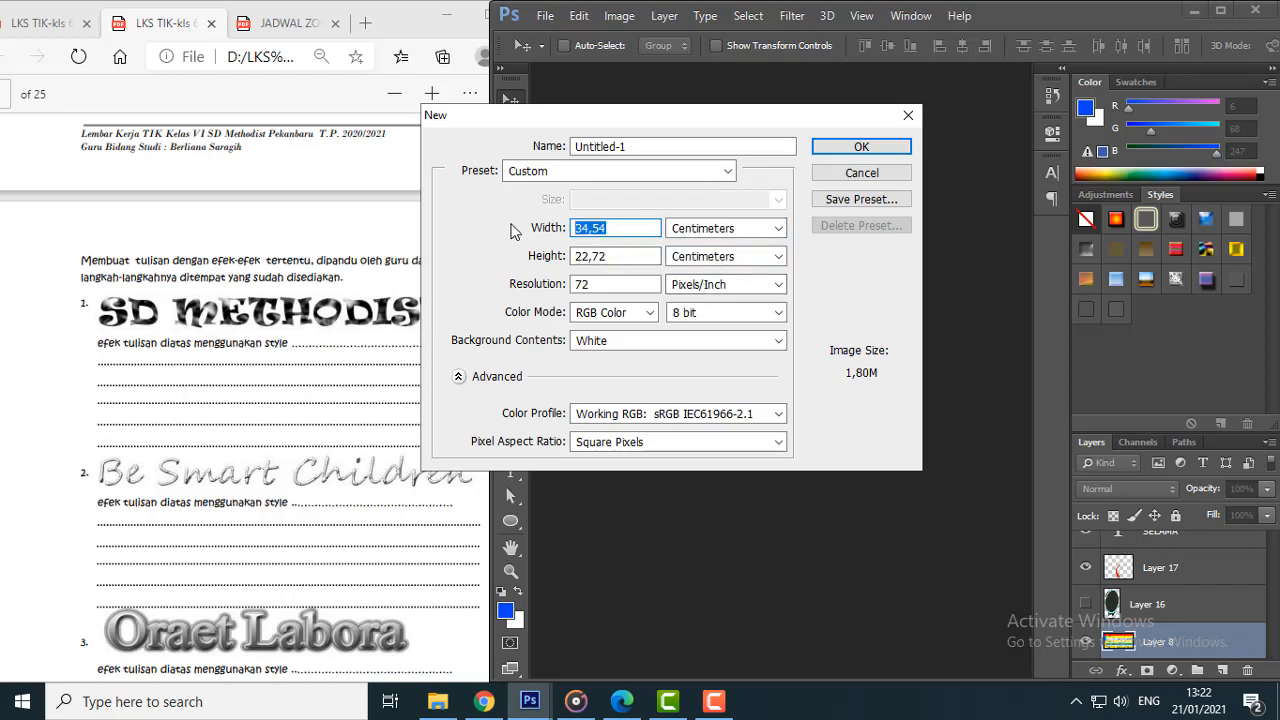
pyautogui.write('20')
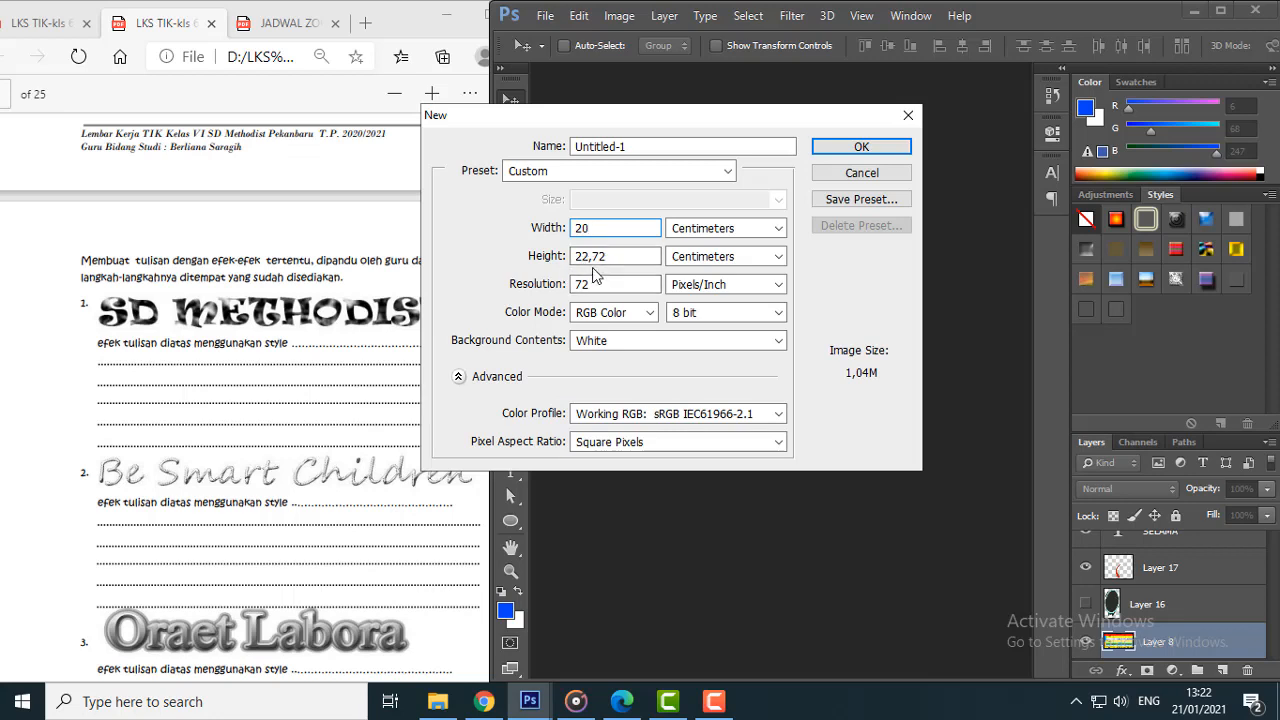
pyautogui.press('Tab')
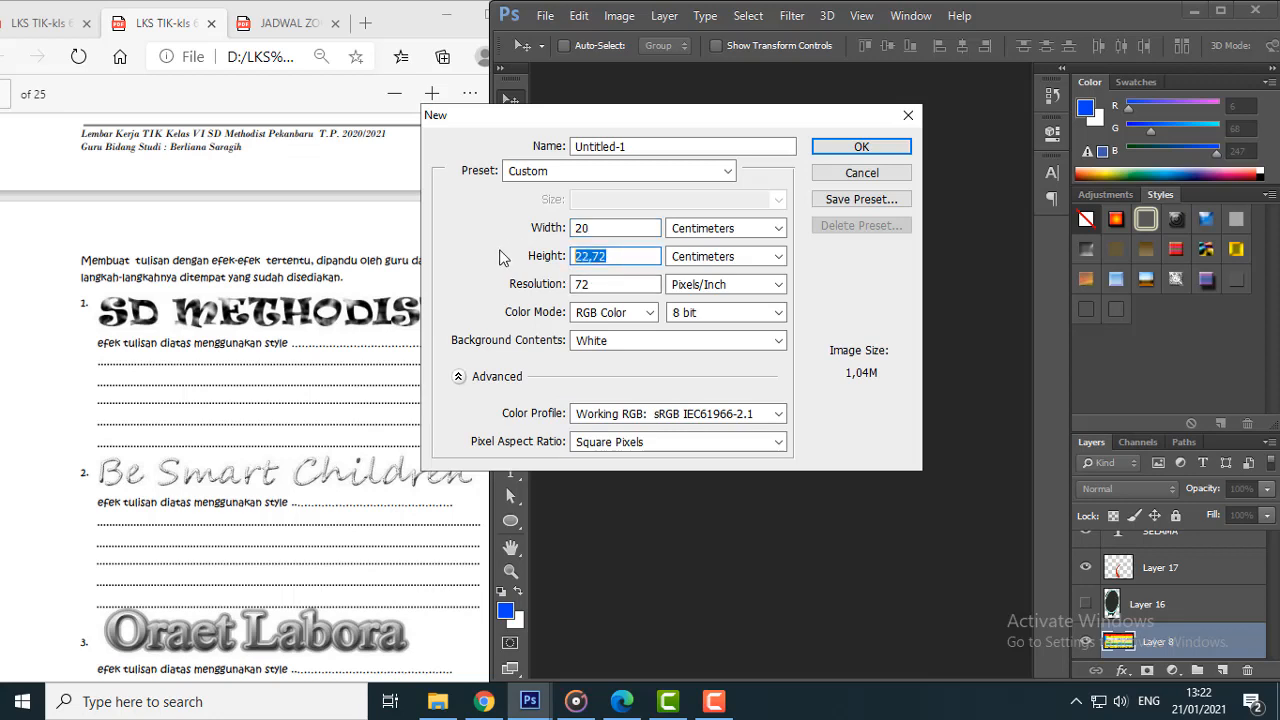
pyautogui.write('10')
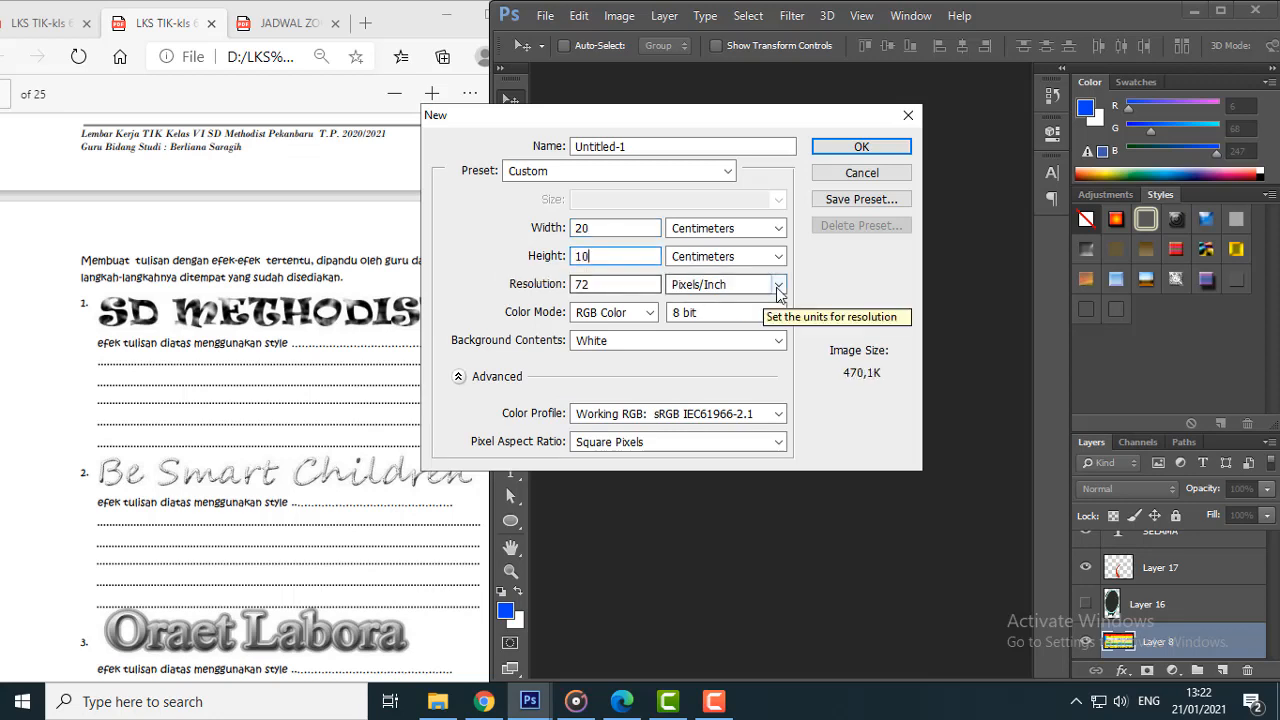
pyautogui.press('Tab')
pyautogui.write('100')
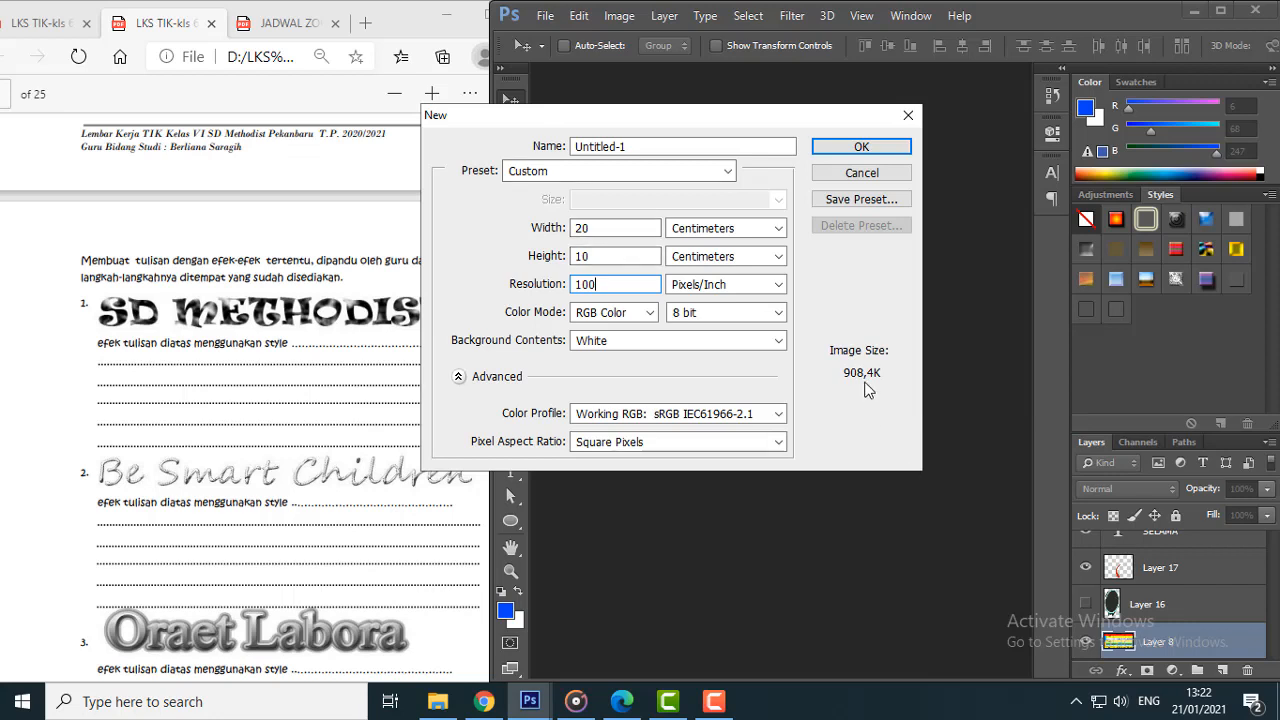
pyautogui.click(890, 148)
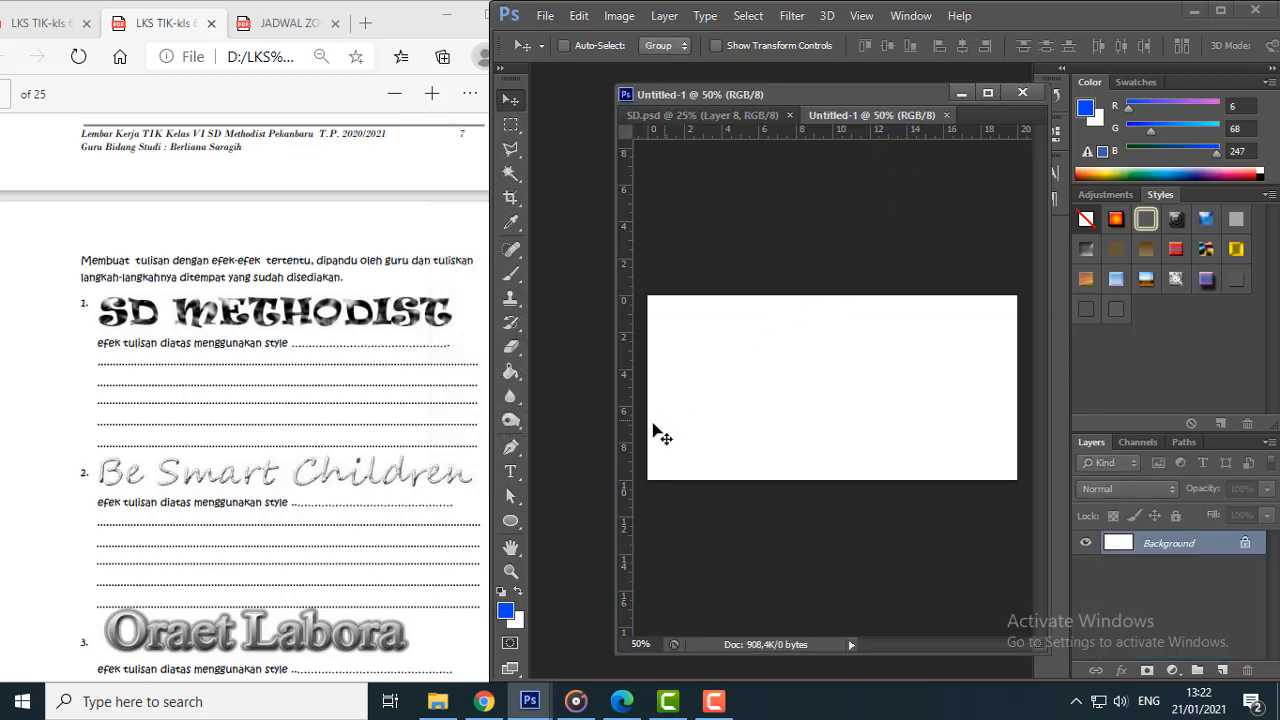
# Step: Set the foreground color to bright green (92fd07) and fill the white background with the Paint Bucket Tool
pyautogui.moveTo(614, 430); pyautogui.dragTo(530, 431)
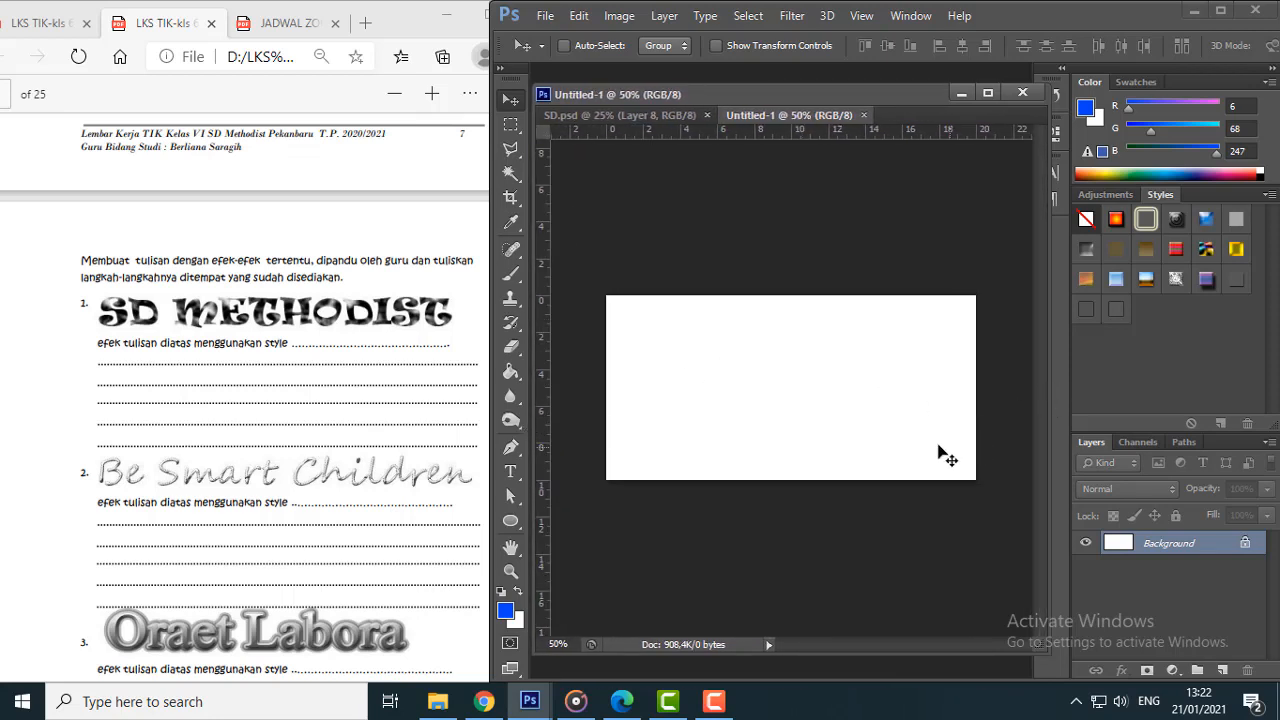
pyautogui.click(863, 17)
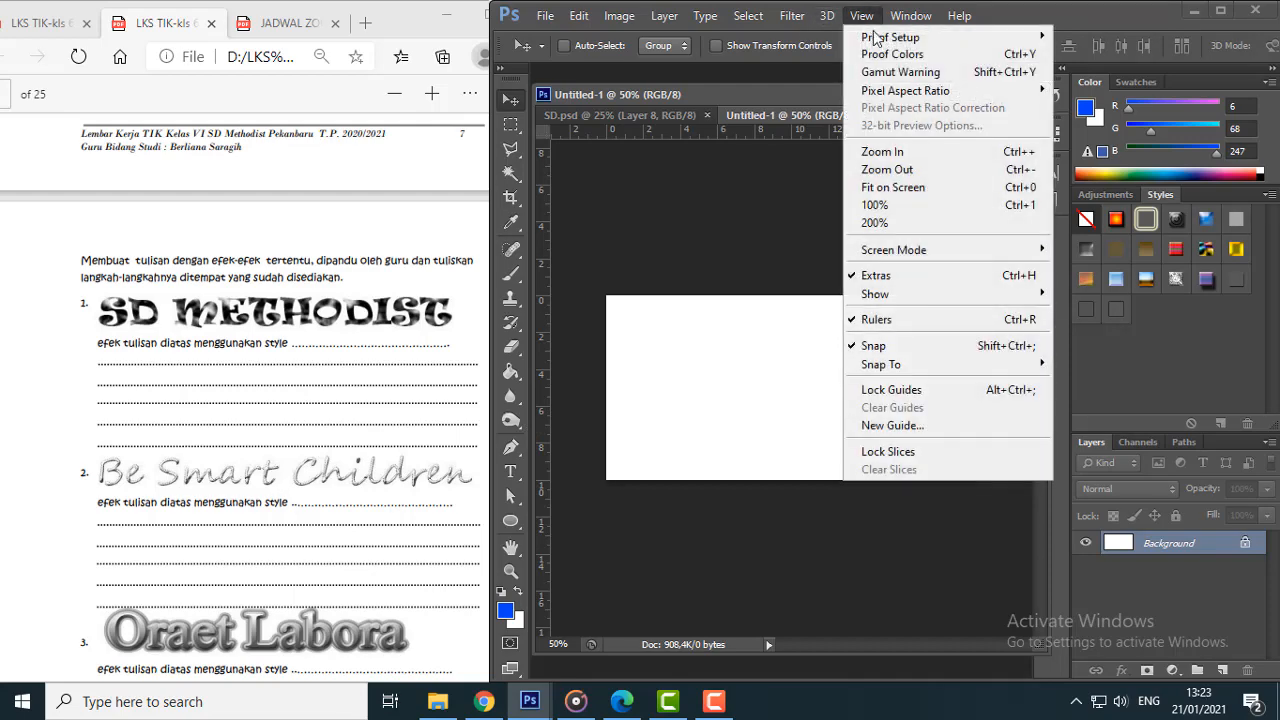
pyautogui.click(970, 153)
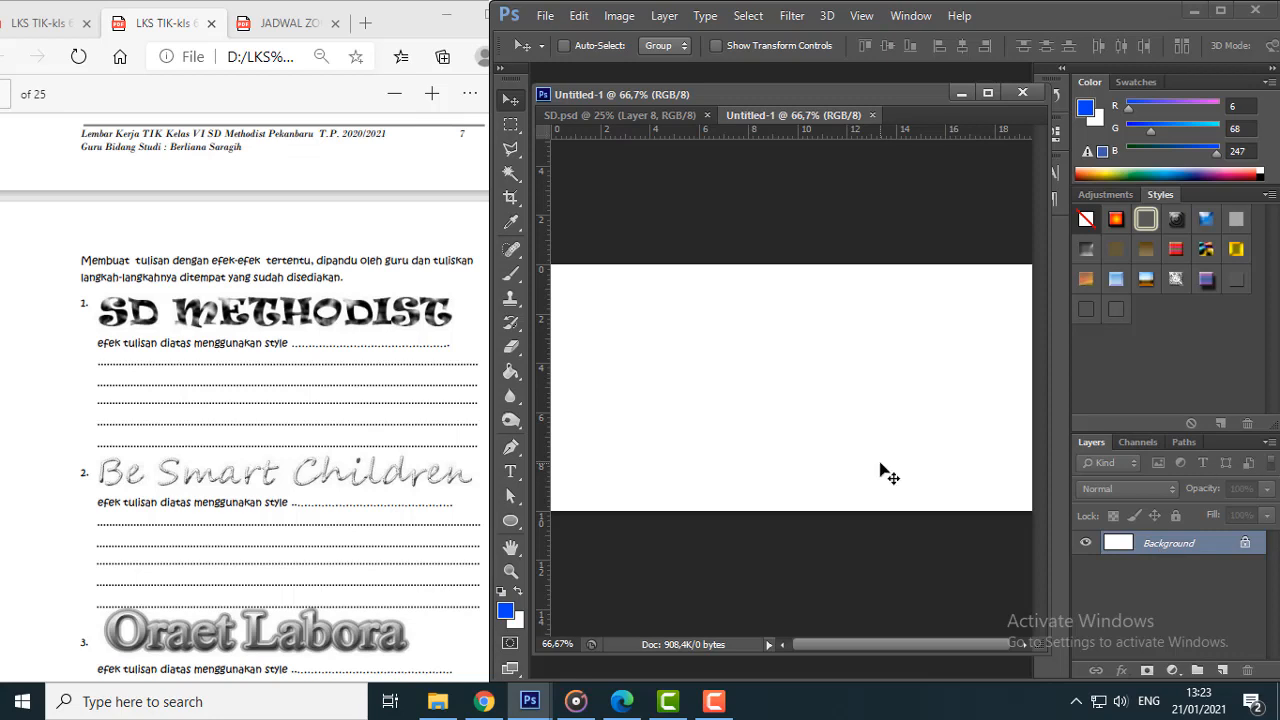
pyautogui.click(519, 380)
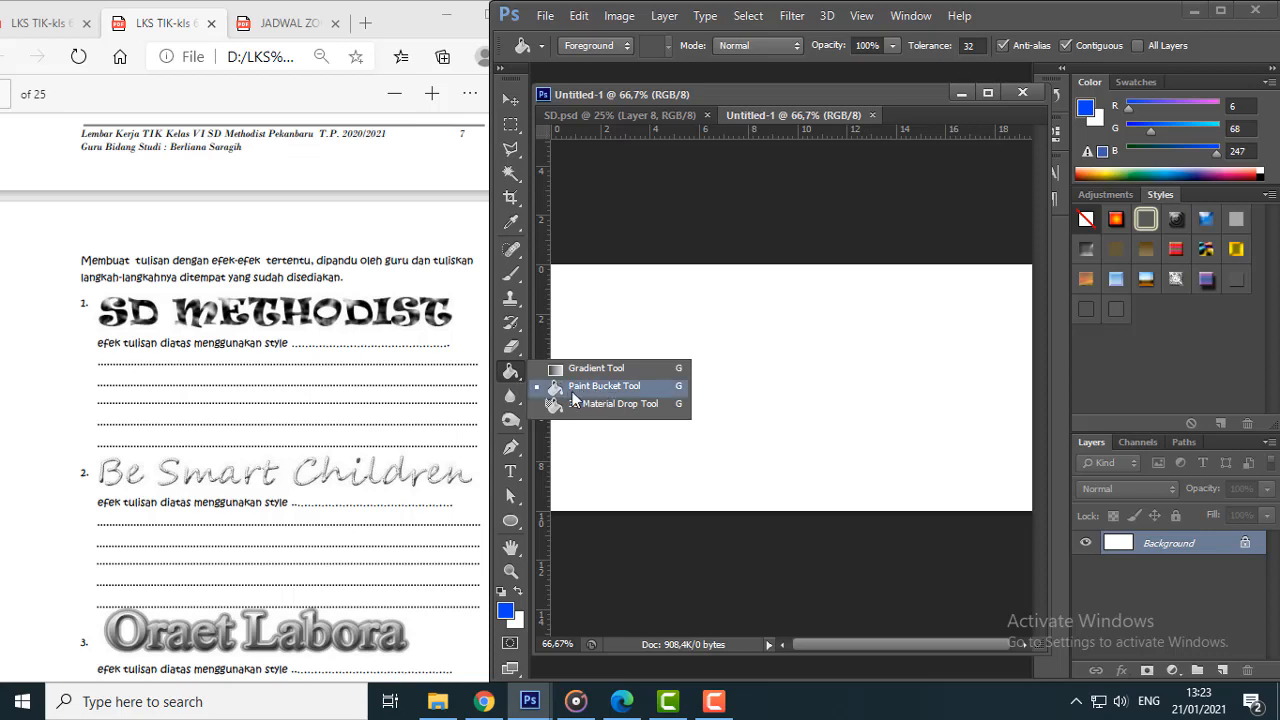
pyautogui.click(577, 390)
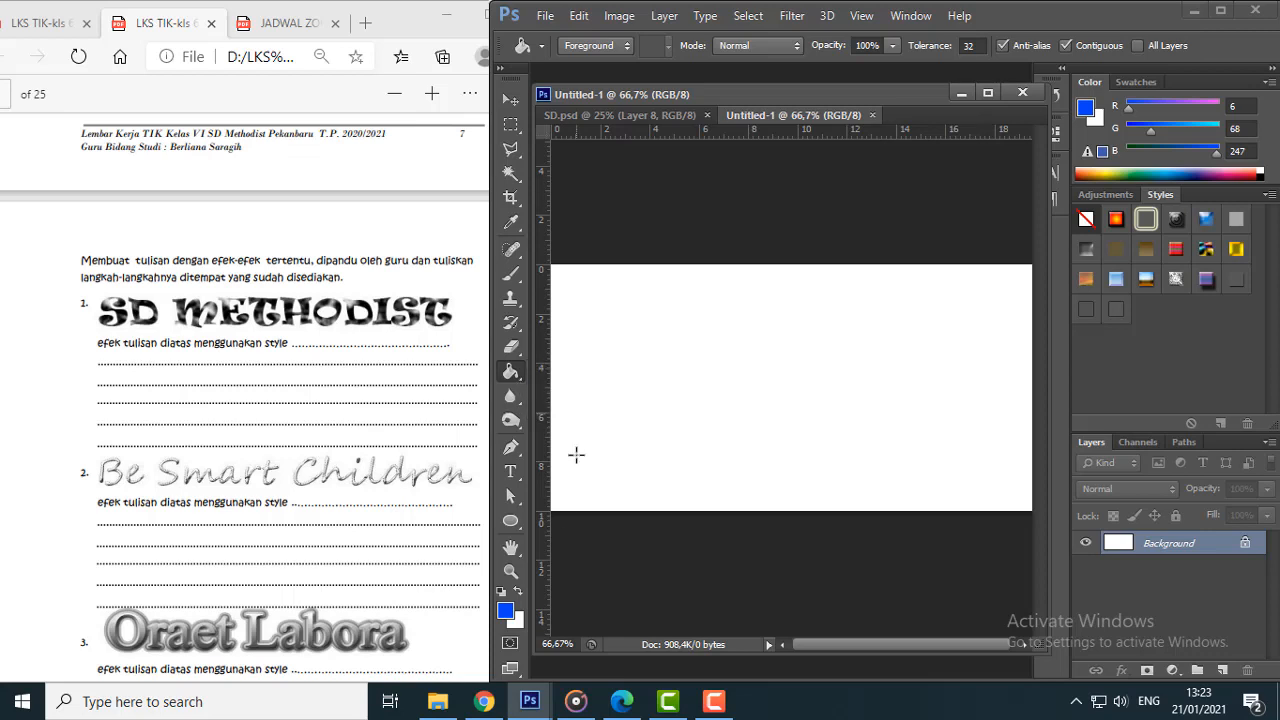
pyautogui.click(508, 612)
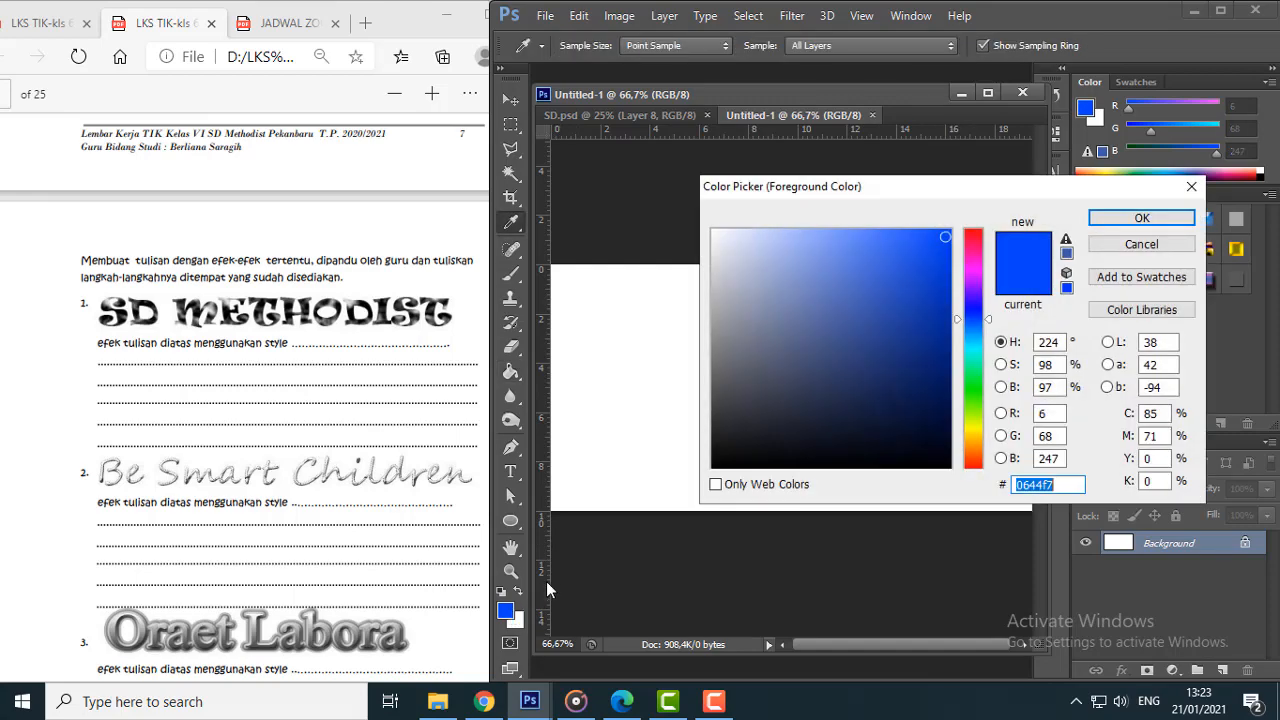
pyautogui.click(972, 411)
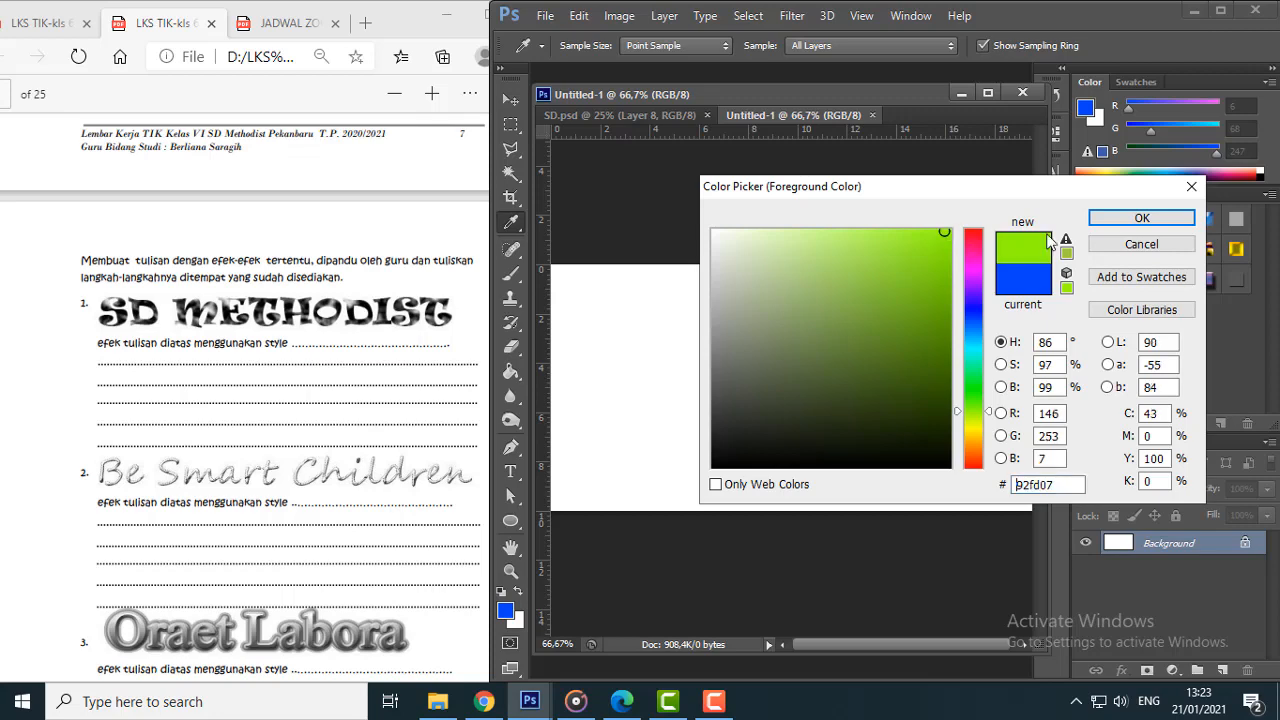
pyautogui.click(1141, 218)
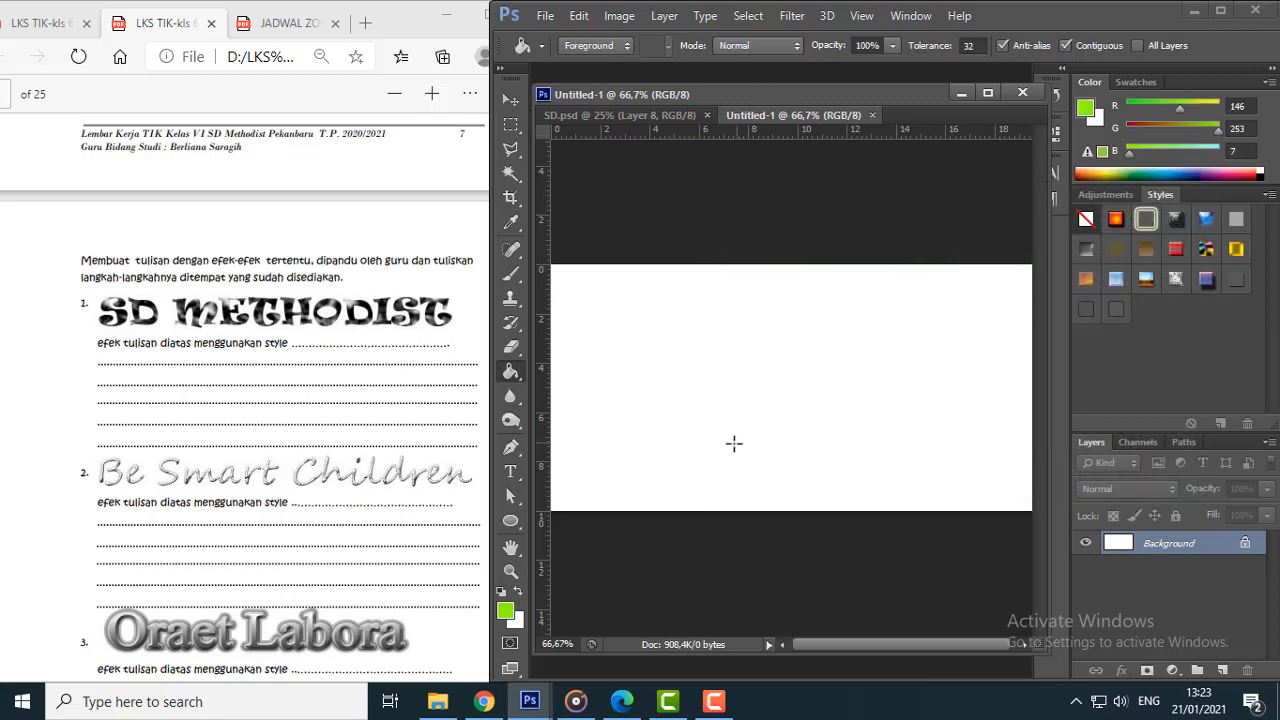
pyautogui.click(700, 370)
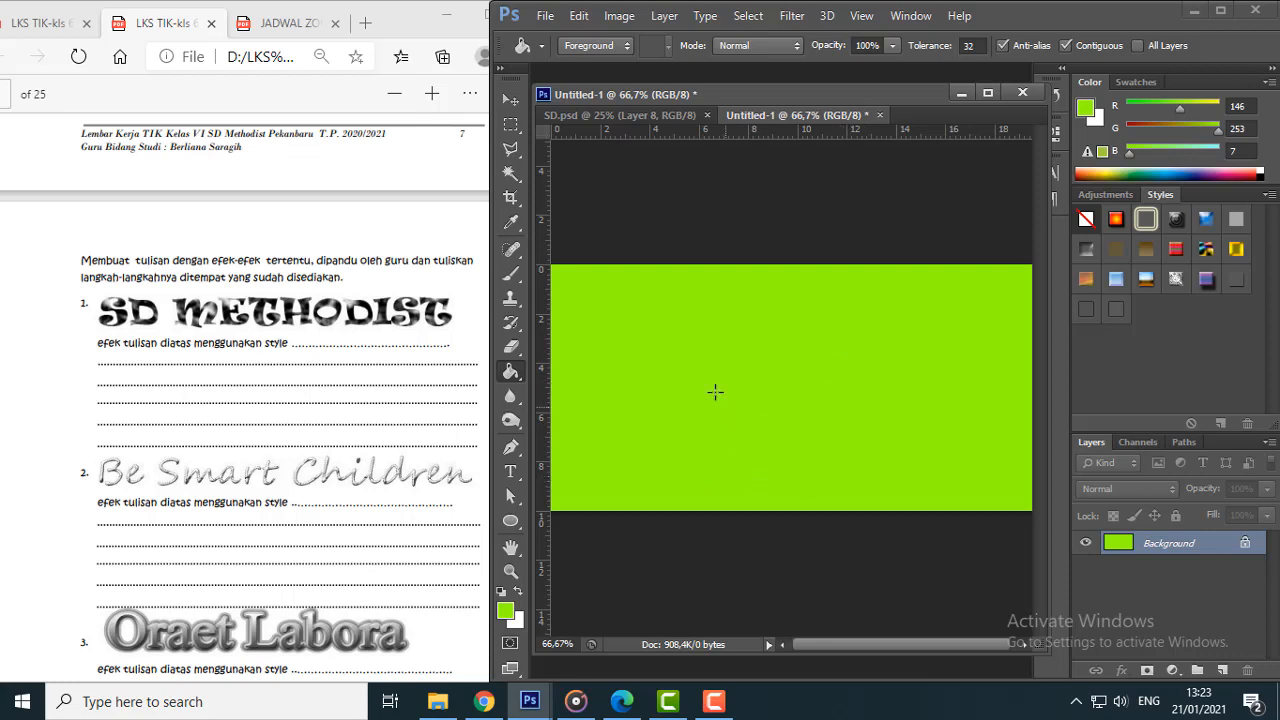
# Step: Start a horizontal text line near the left edge of the green canvas, at about mid-height
pyautogui.click(511, 474)
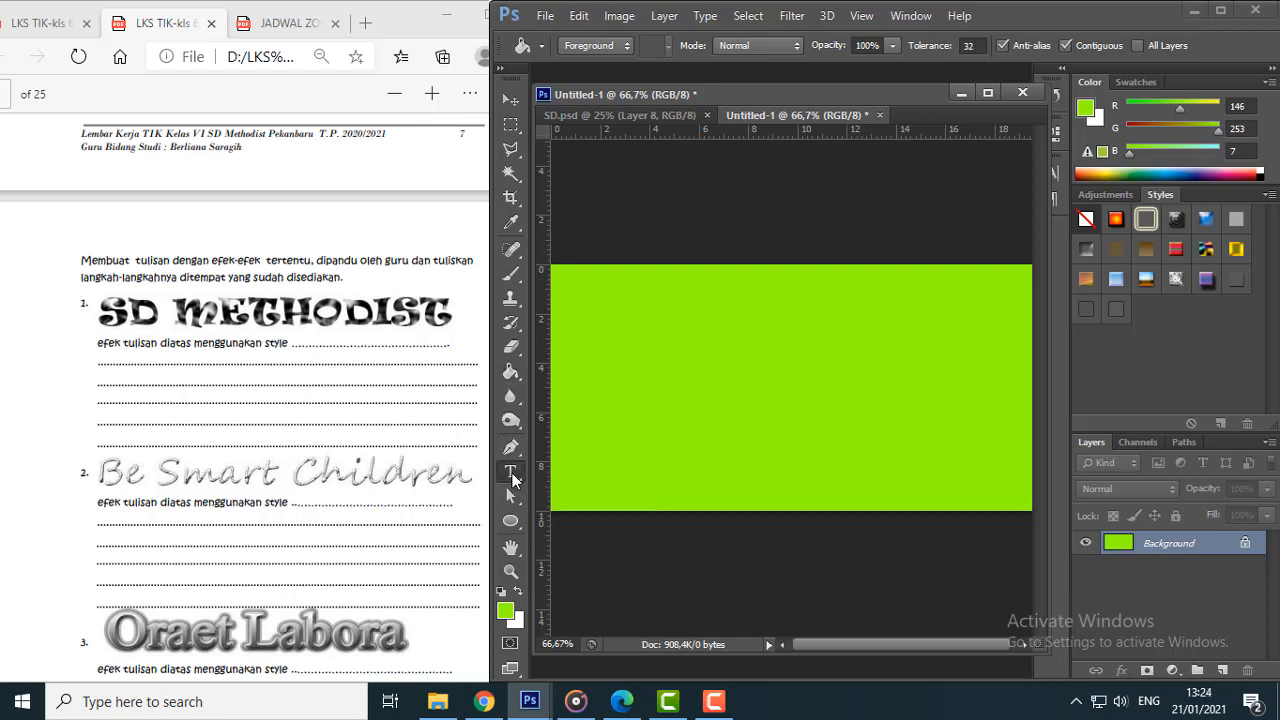
pyautogui.click(578, 404)
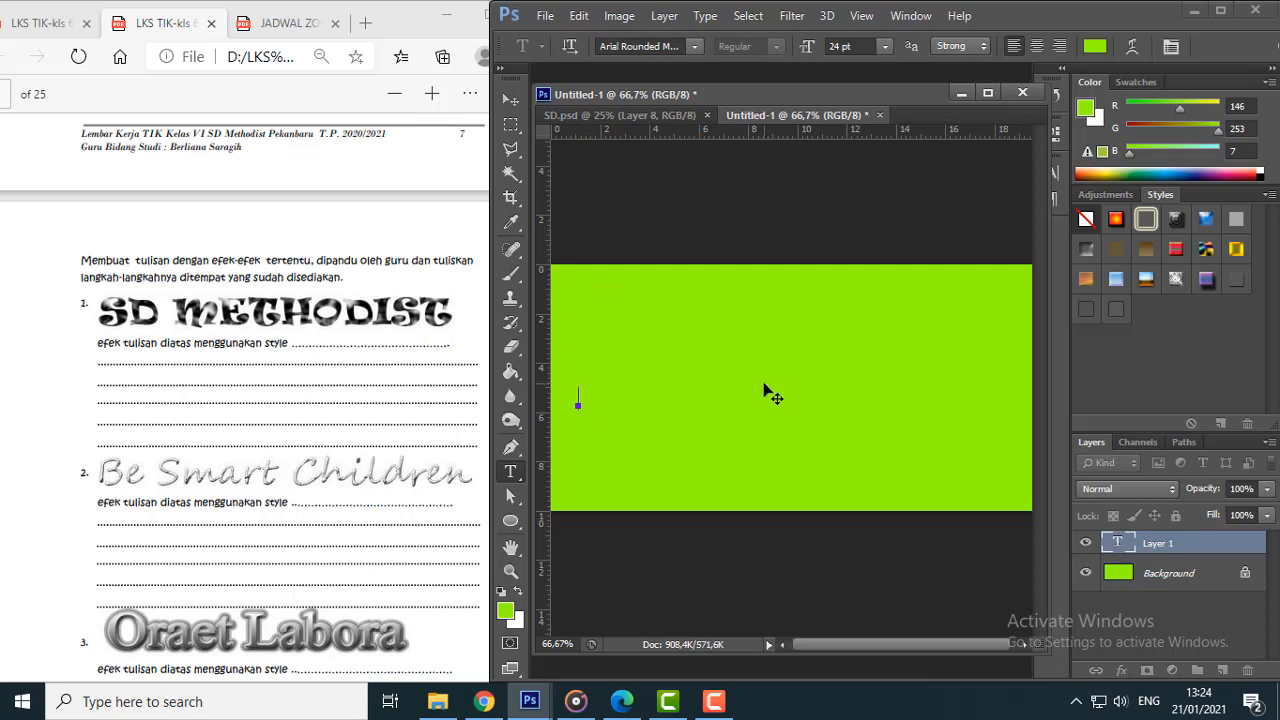
pyautogui.write('SD')
pyautogui.press('BackSpace')
pyautogui.write('SD ME')
pyautogui.press('BackSpace')
pyautogui.press('BackSpace')
pyautogui.press('BackSpace')
pyautogui.press('BackSpace')
pyautogui.press('BackSpace')
# Step: Set the text color to near-black 040404 and enter the text "SD METHODIST"
pyautogui.click(1096, 50)
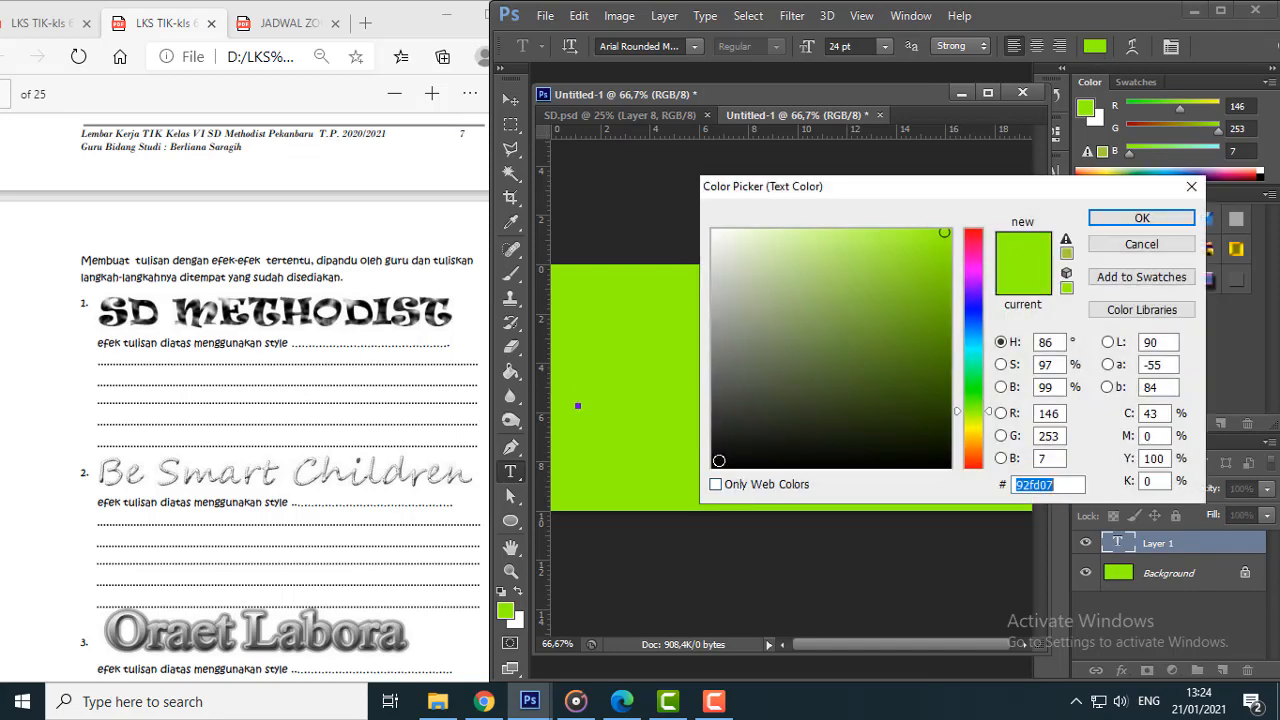
pyautogui.write('040404')
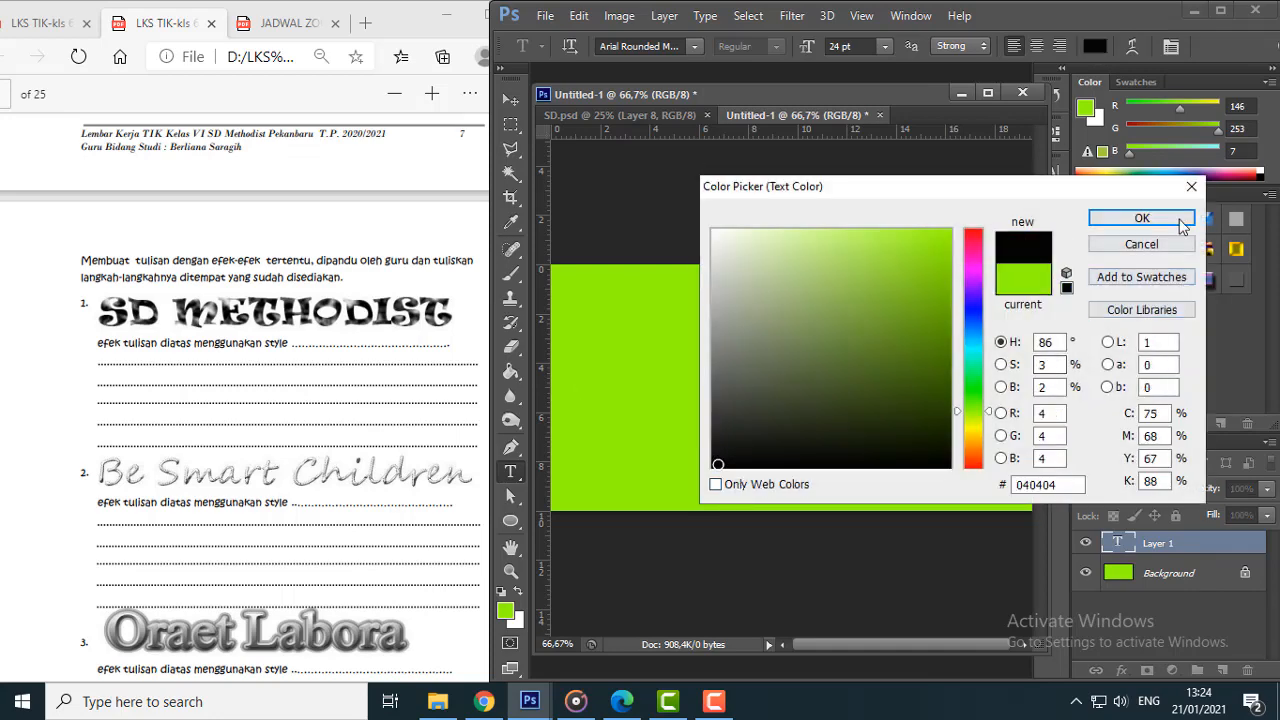
pyautogui.click(1141, 218)
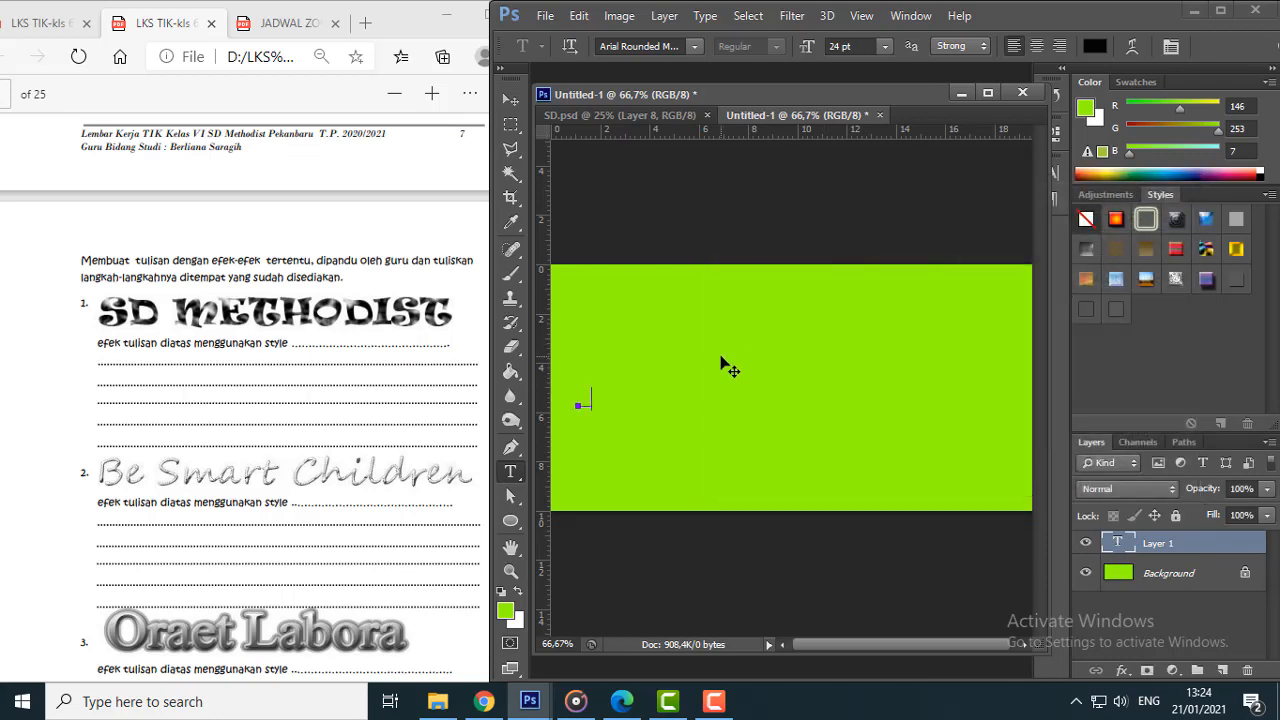
pyautogui.write('SD METHODIST')
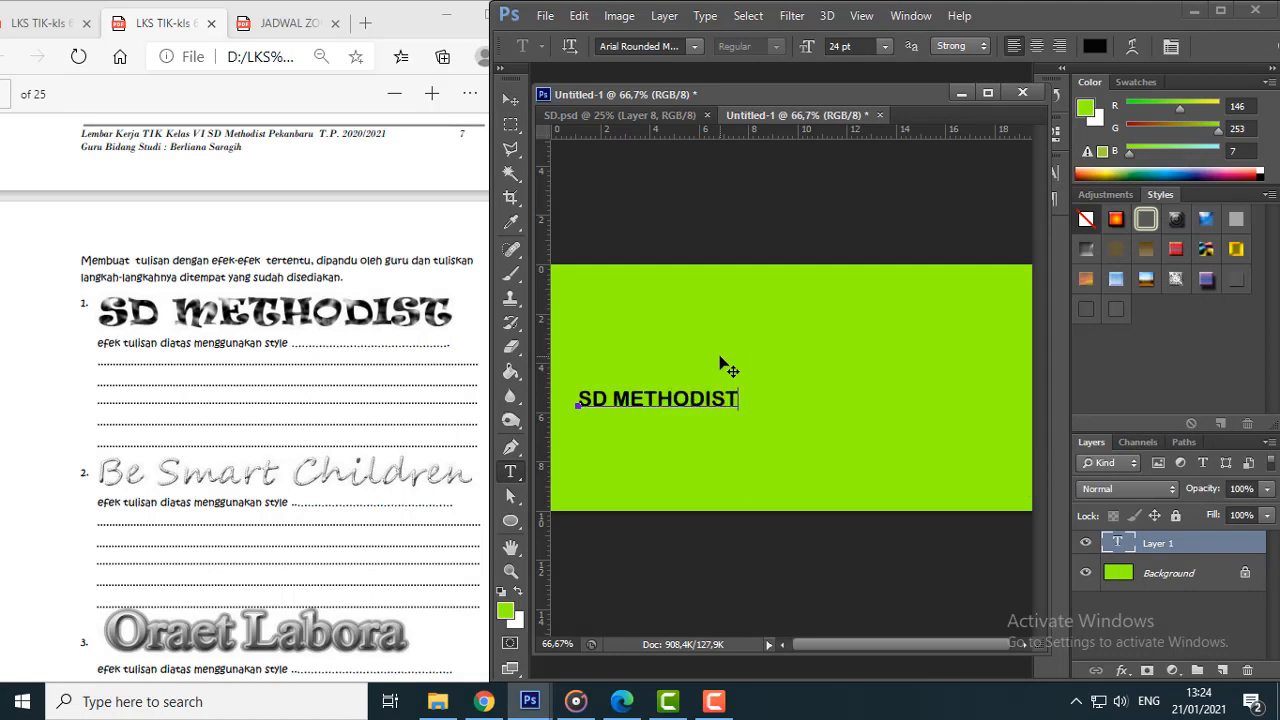
# Step: Change the font of the whole "SD METHODIST" text to Coolsville
pyautogui.moveTo(578, 400); pyautogui.dragTo(735, 415)
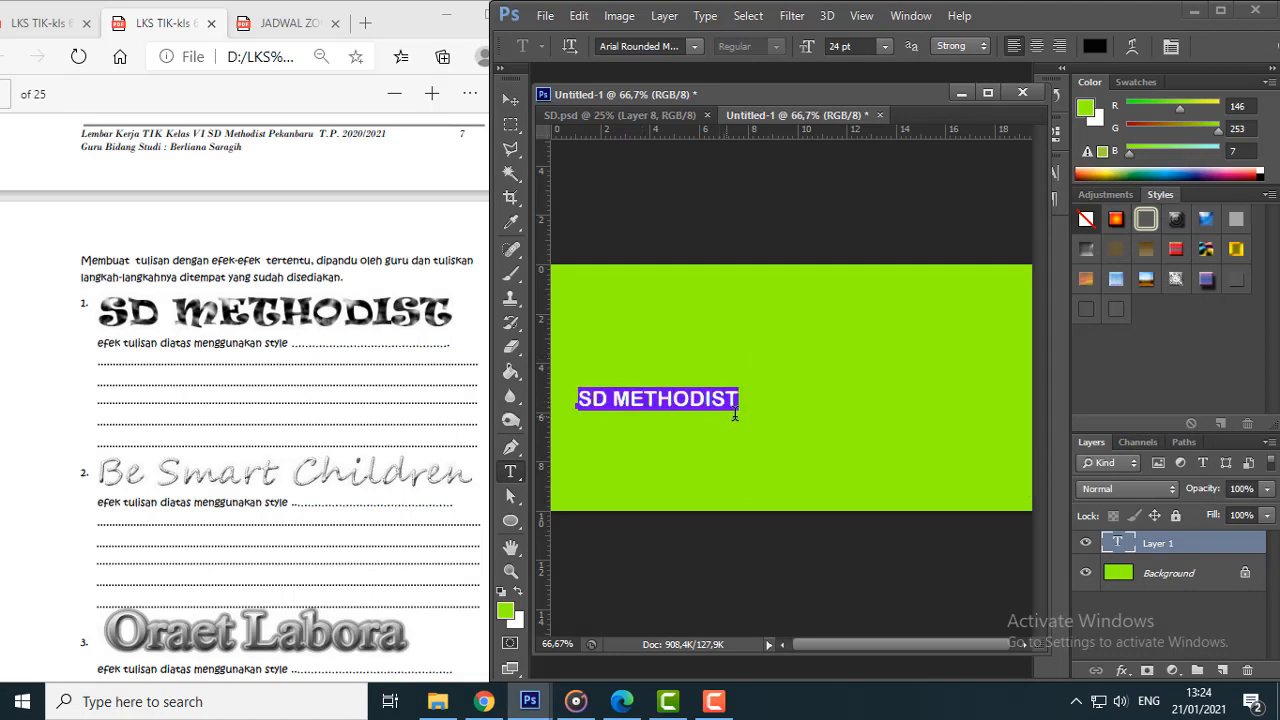
pyautogui.click(701, 45)
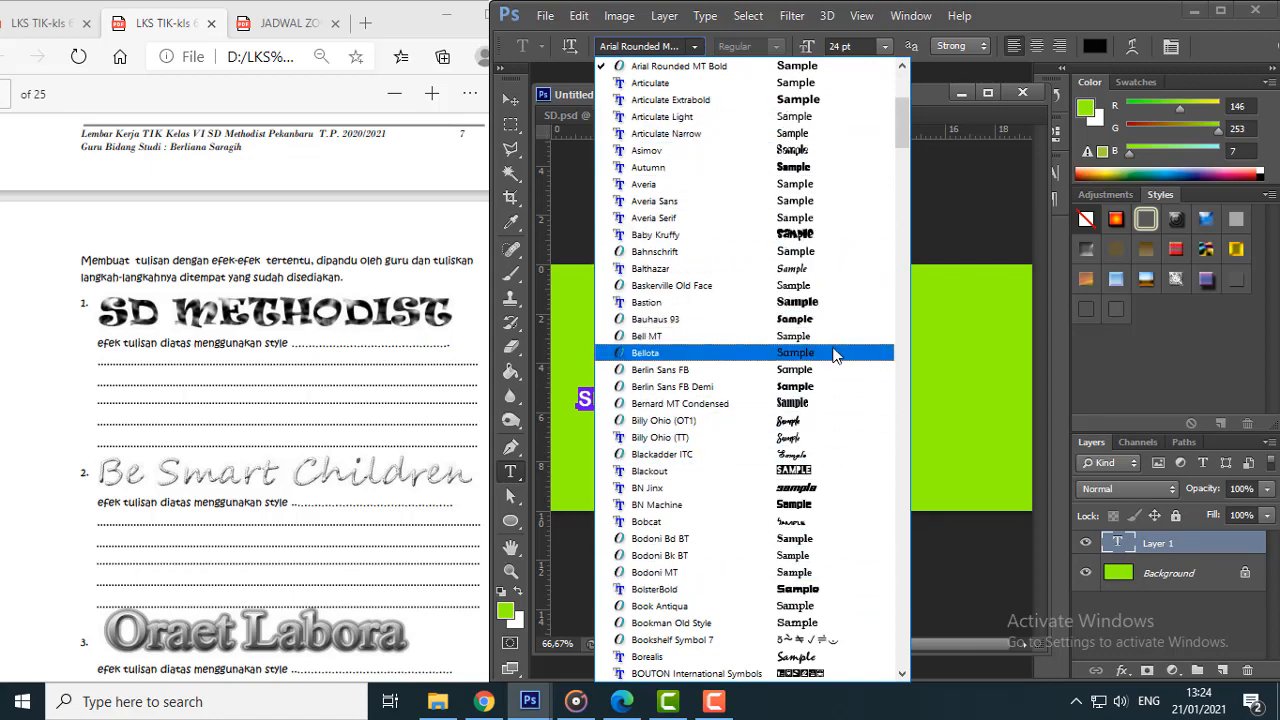
pyautogui.scroll(-2, 845, 210)
pyautogui.scroll(4, 852, 240)
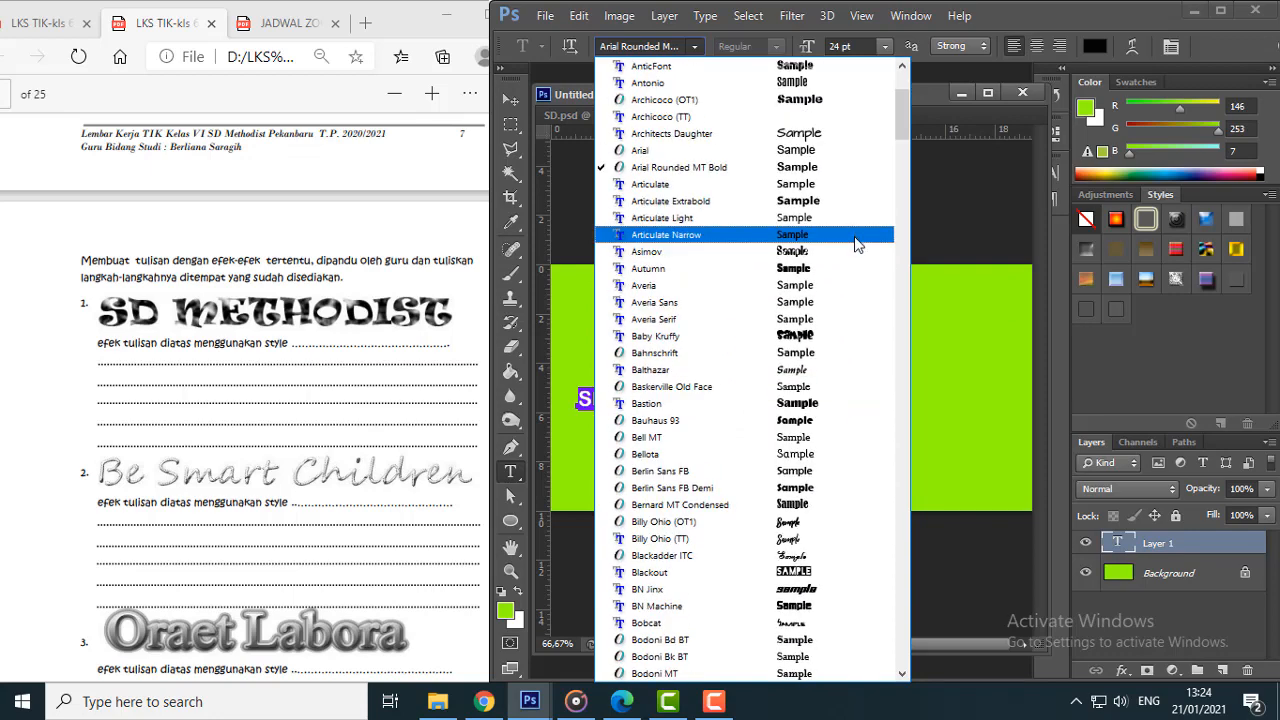
pyautogui.scroll(-8, 862, 340)
pyautogui.scroll(-4, 866, 437)
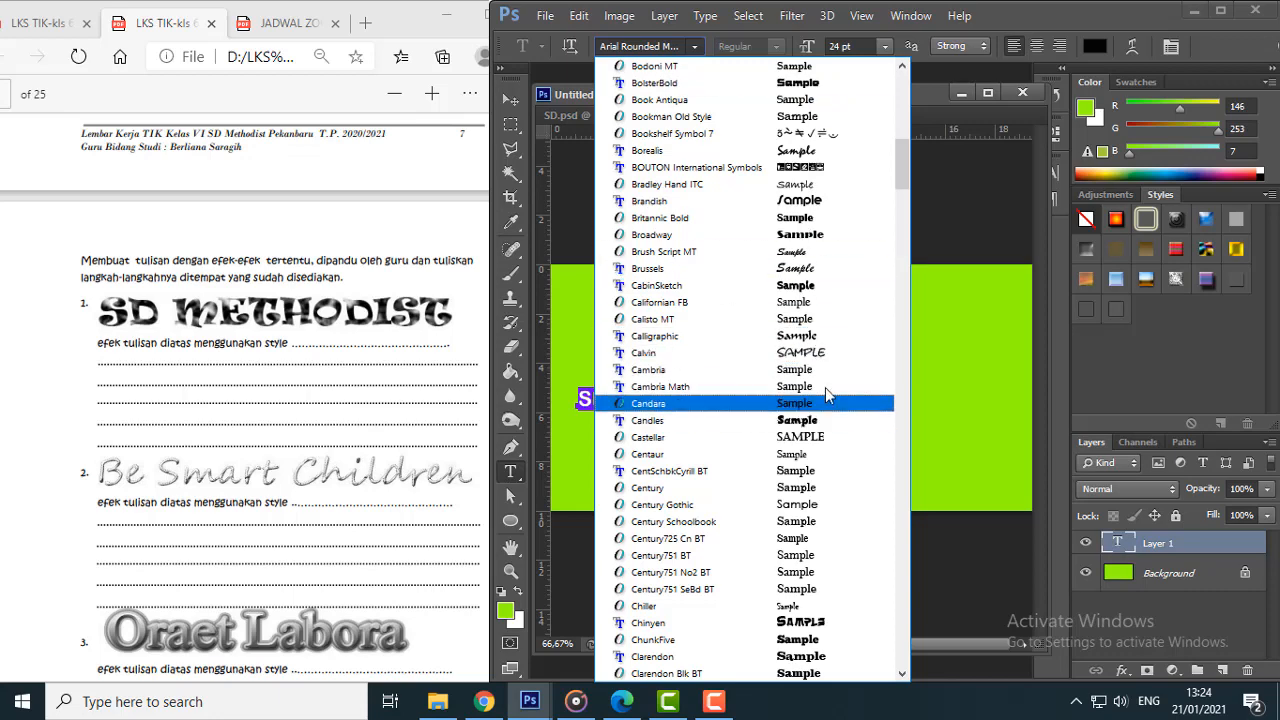
pyautogui.scroll(-1, 827, 410)
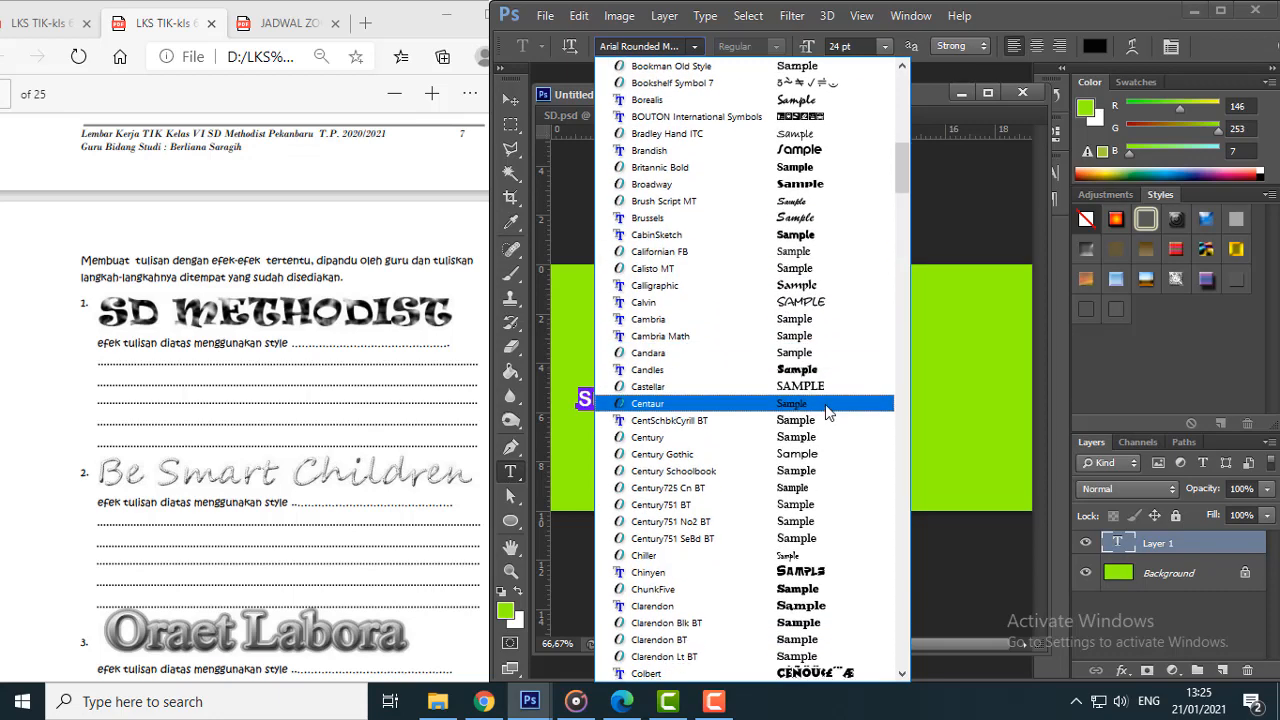
pyautogui.scroll(-4, 827, 410)
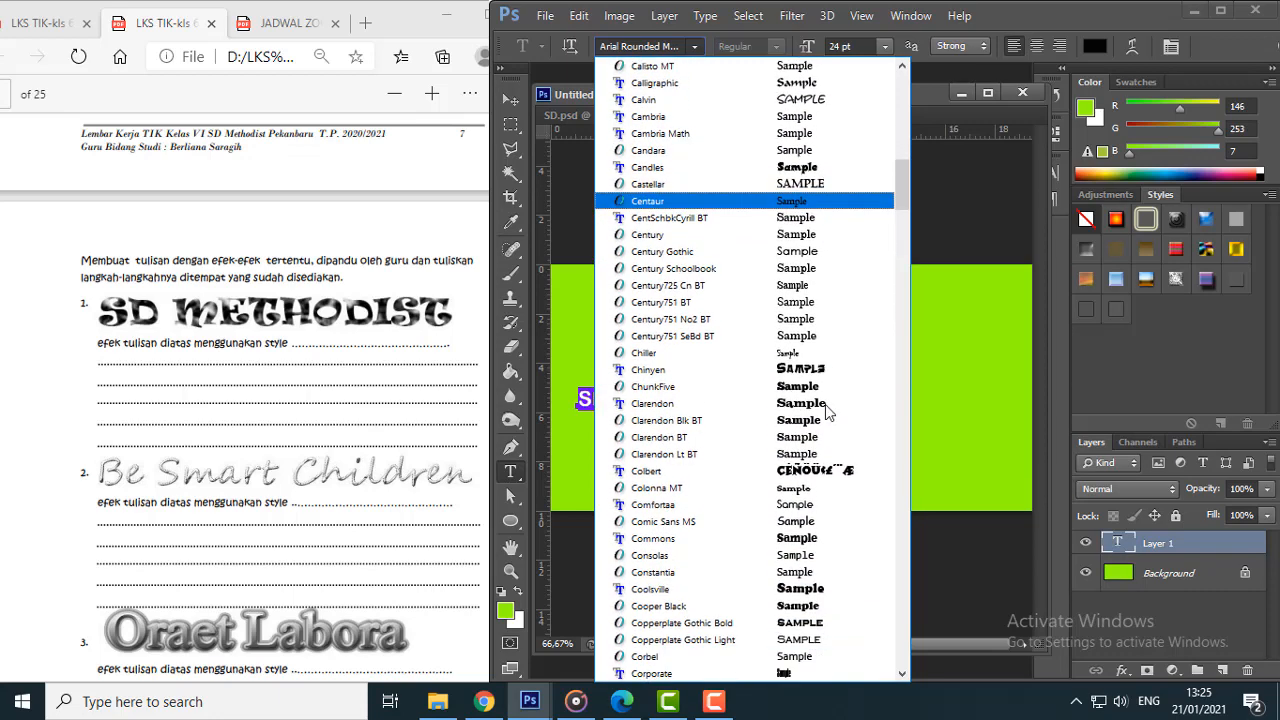
pyautogui.scroll(-2, 827, 410)
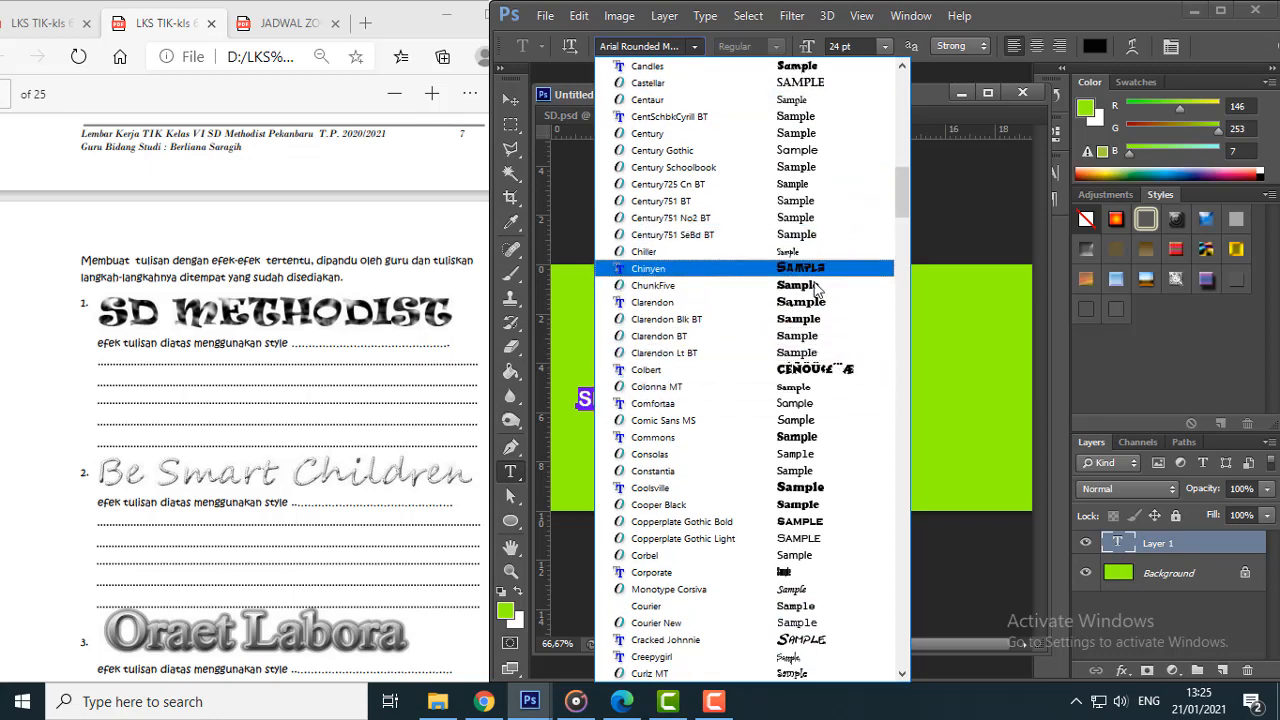
pyautogui.click(843, 488)
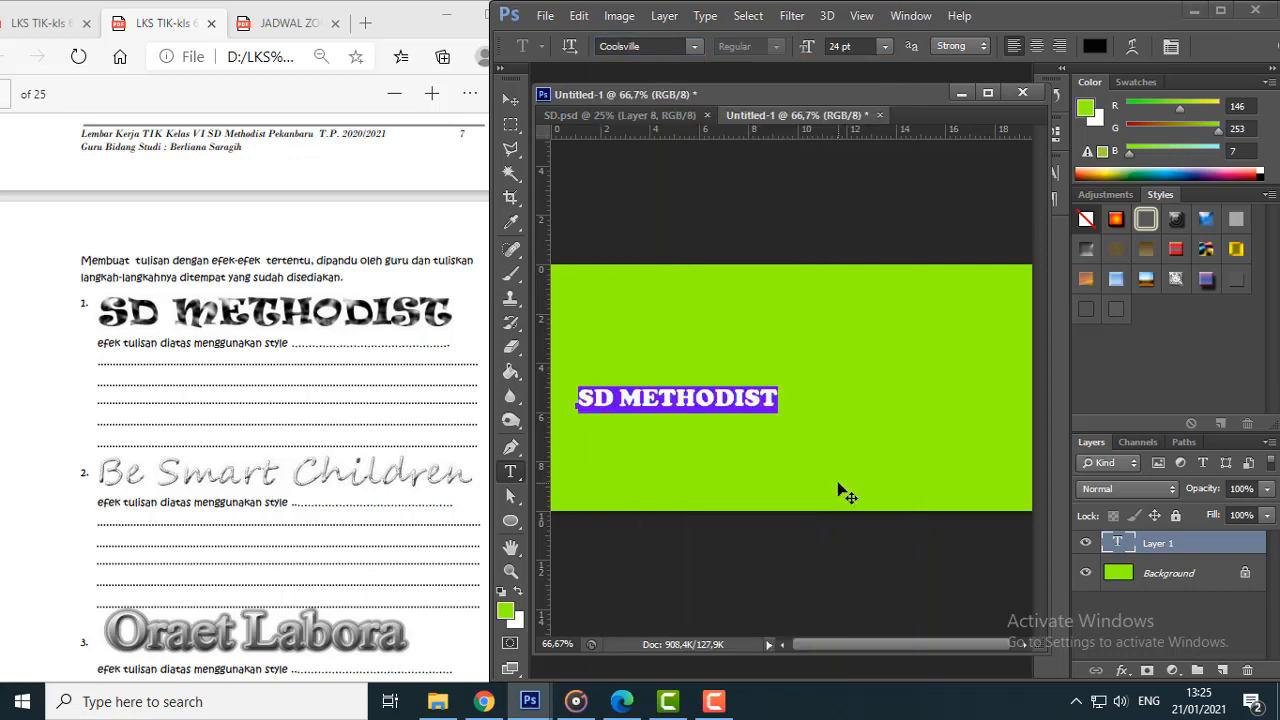
# Step: Set the font size of the whole "SD METHODIST" text to 60 pt and commit the text
pyautogui.click(886, 49)
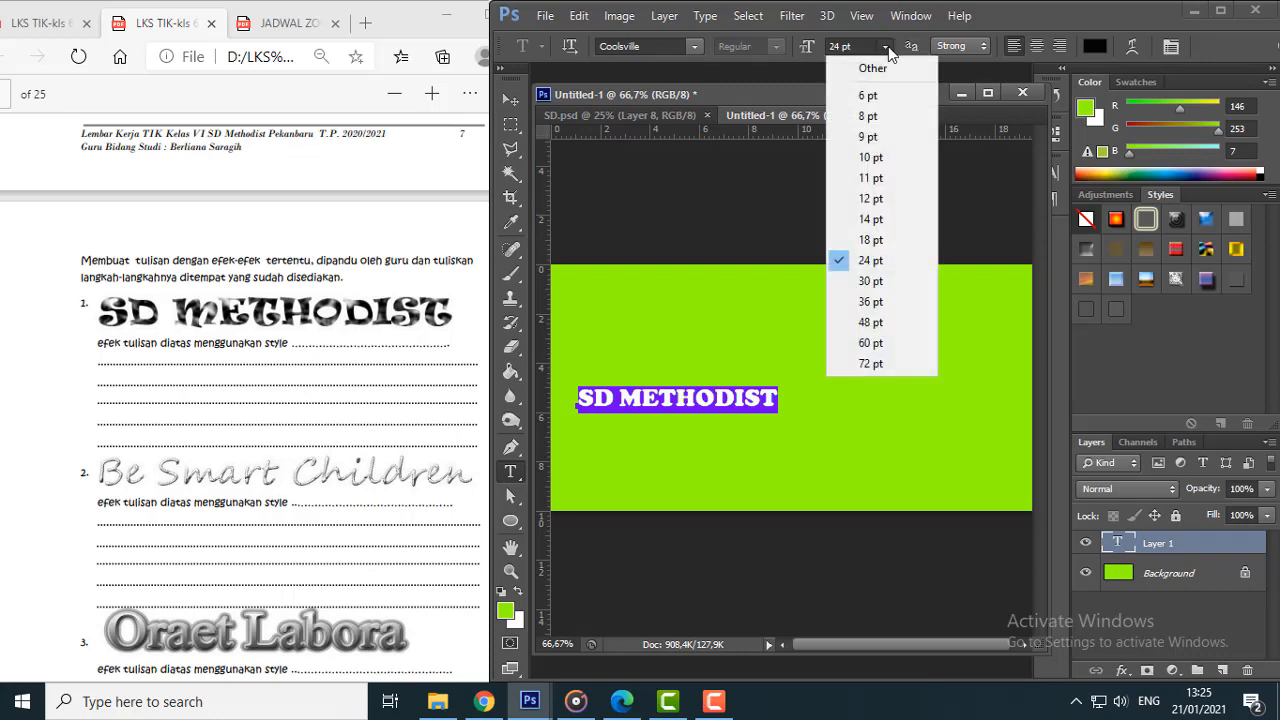
pyautogui.click(872, 363)
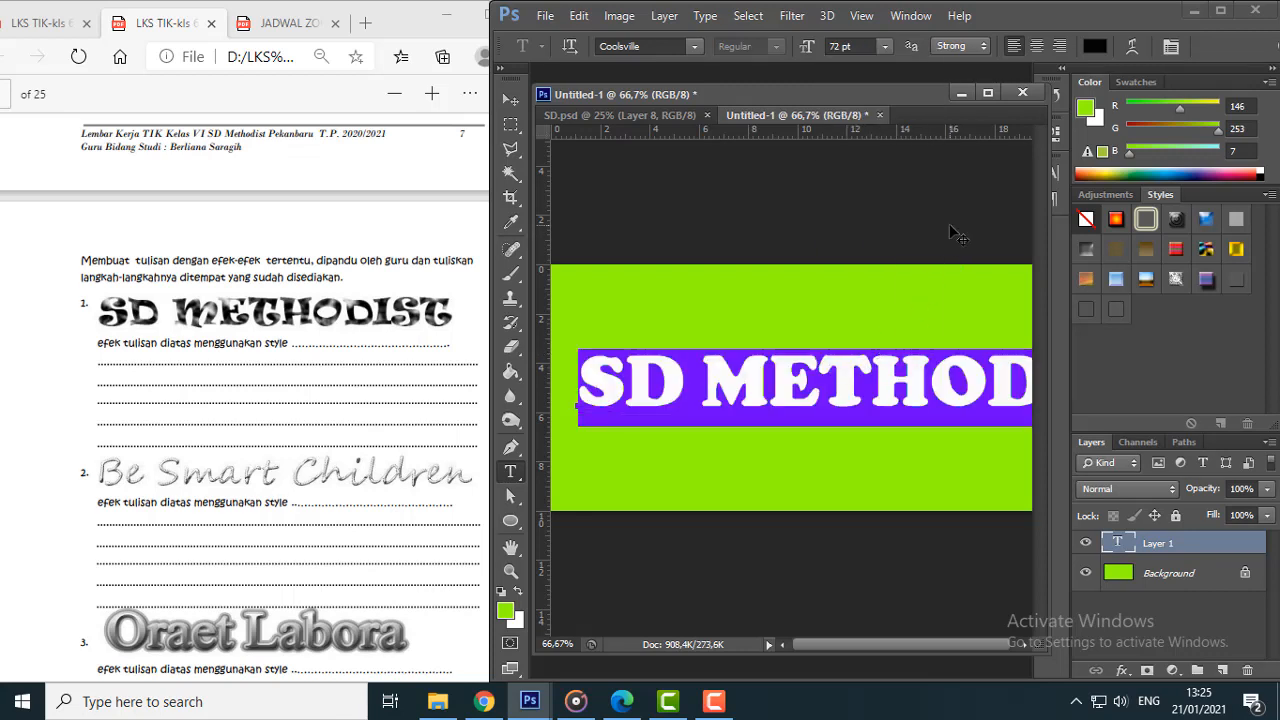
pyautogui.click(886, 50)
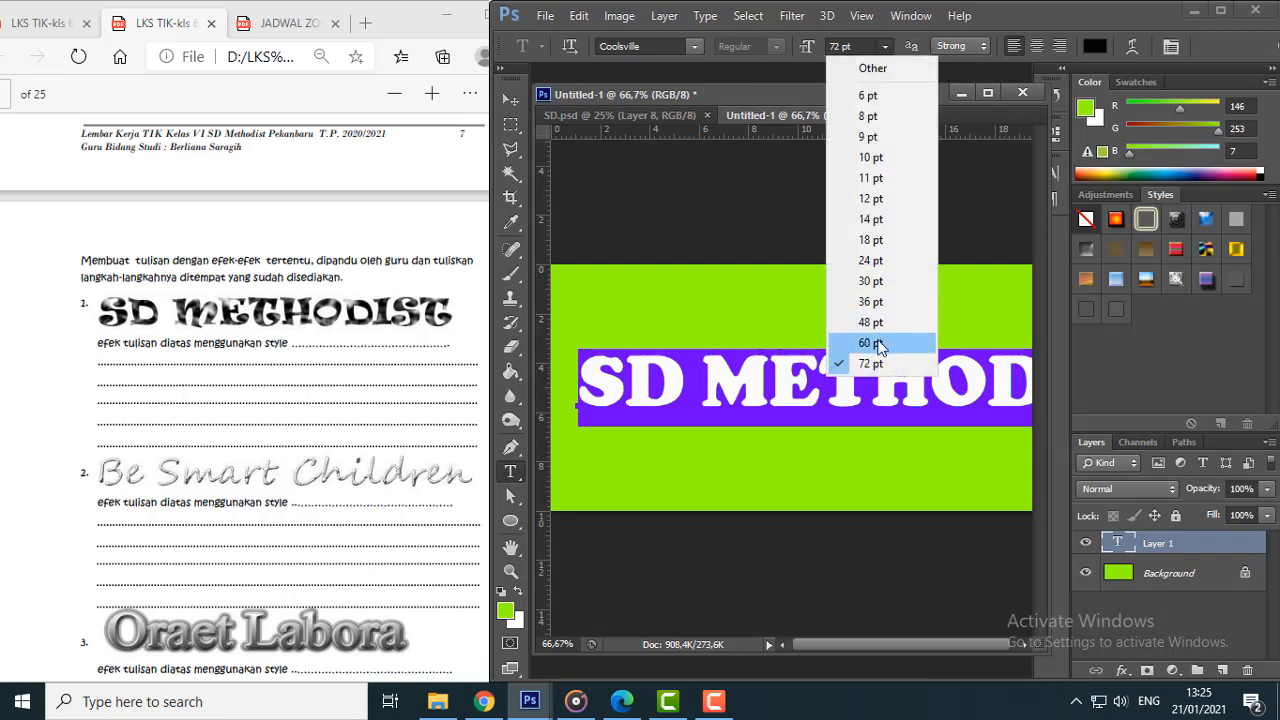
pyautogui.click(879, 341)
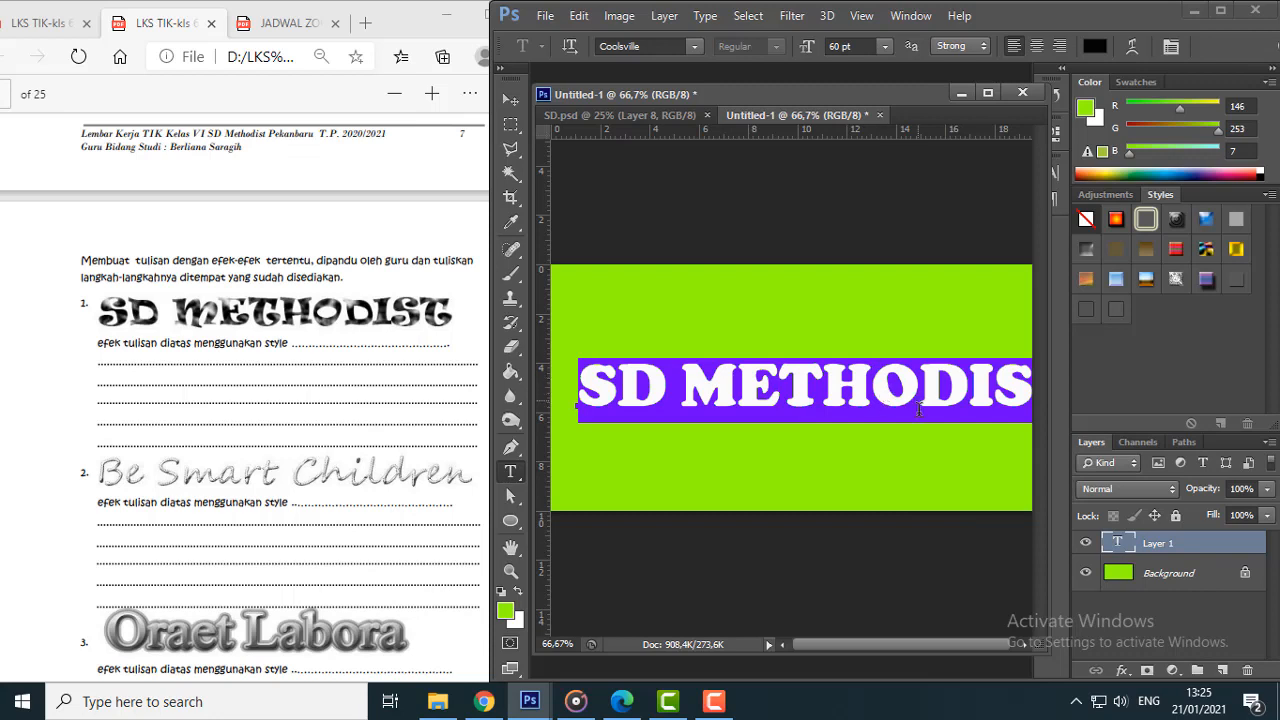
pyautogui.click(510, 102)
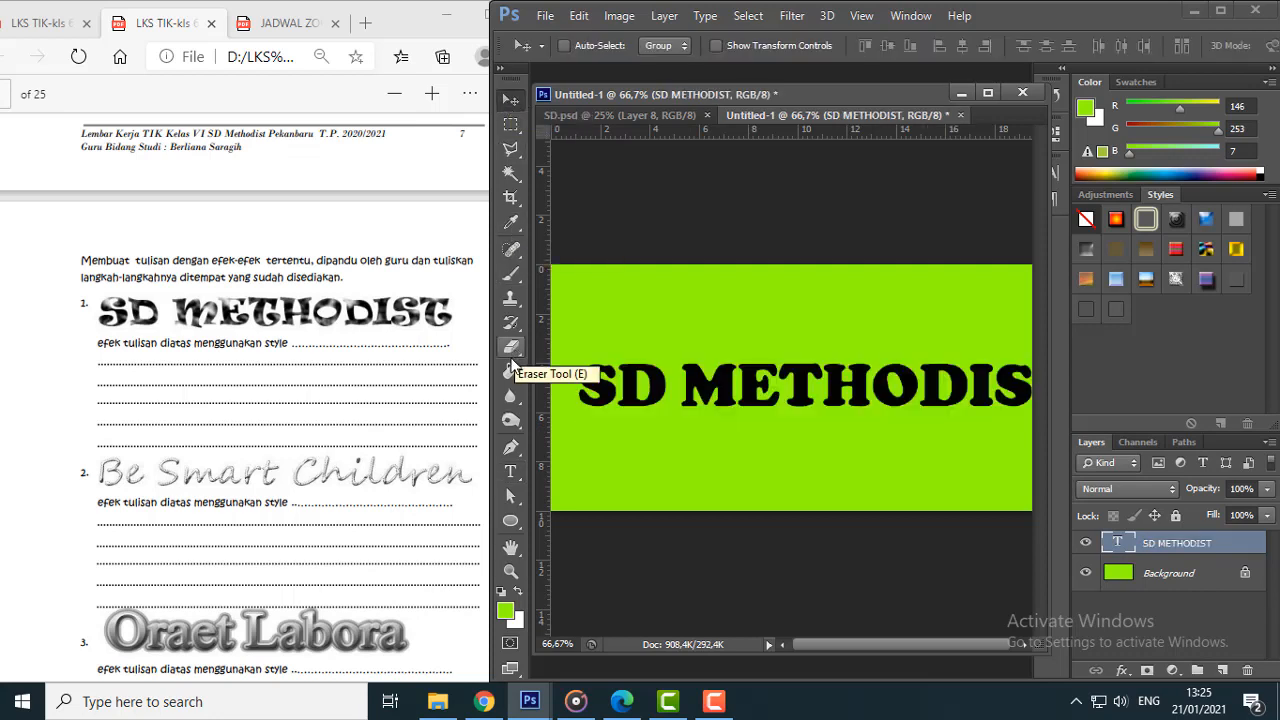
# Step: Free-transform the "SD METHODIST" text to about 90% width and move it so it fits inside the green canvas
pyautogui.moveTo(490, 359); pyautogui.dragTo(457, 357)
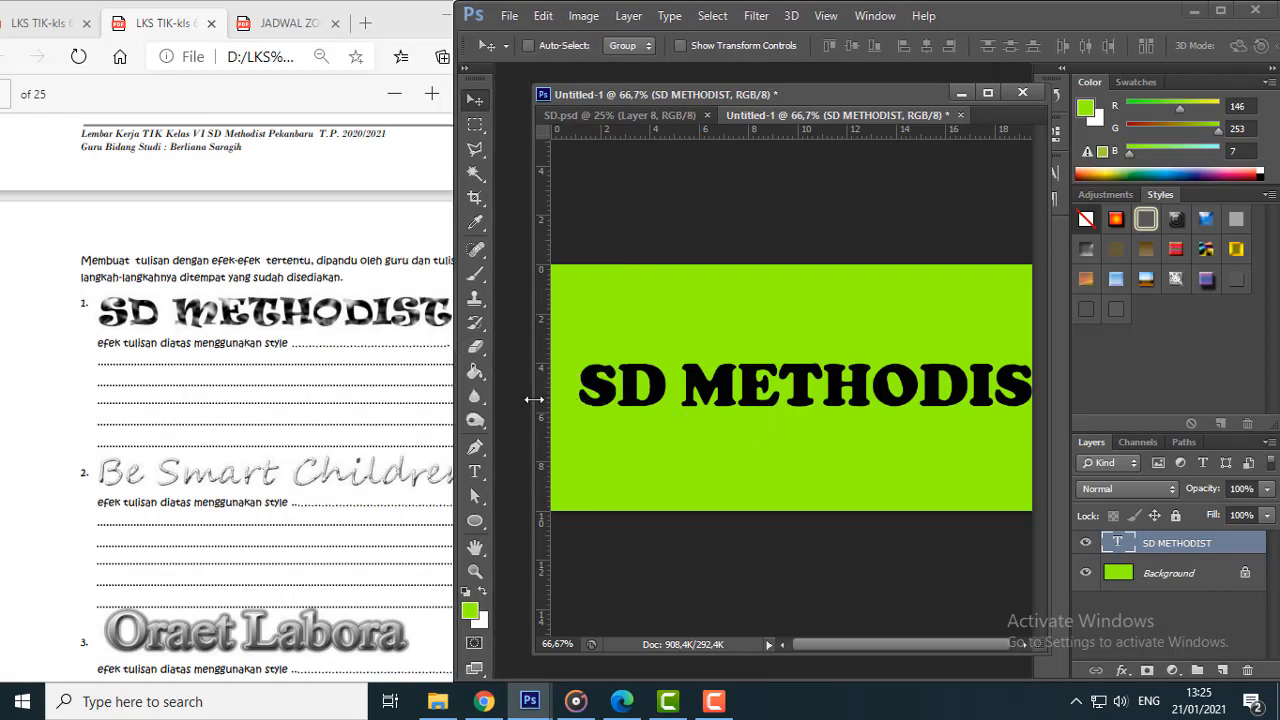
pyautogui.moveTo(533, 399); pyautogui.dragTo(489, 382)
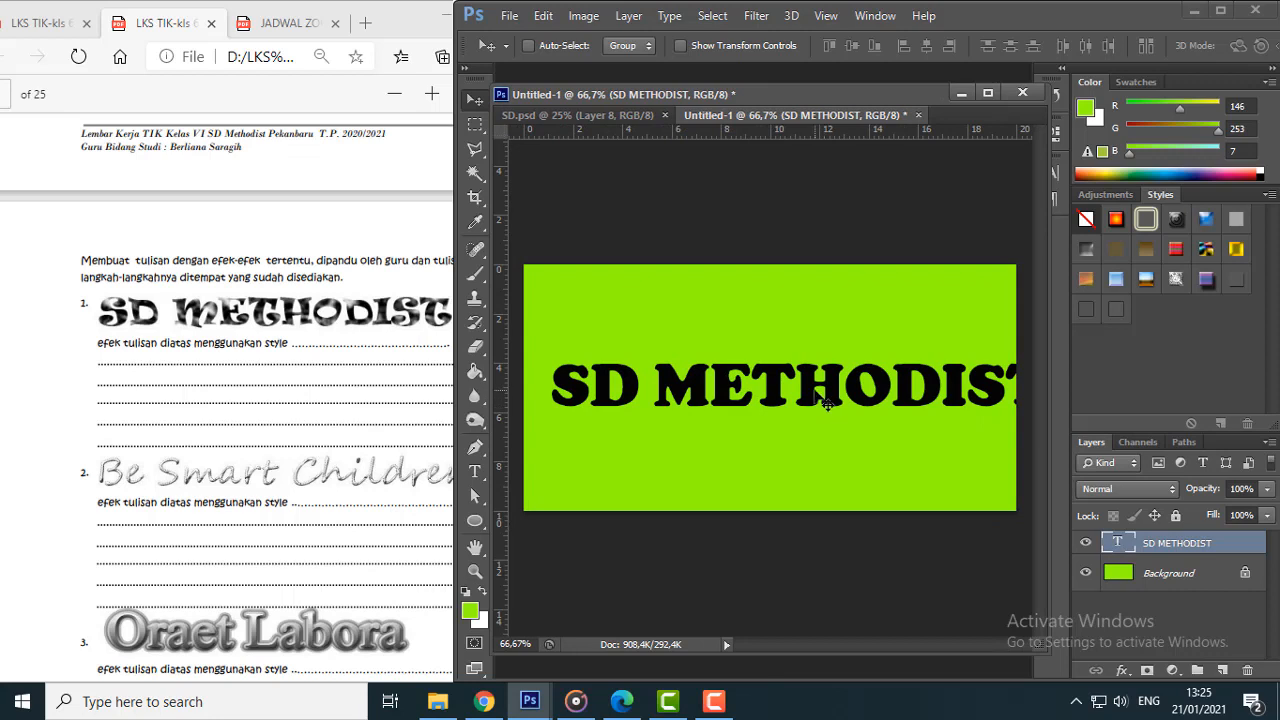
pyautogui.click(1195, 578)
pyautogui.click(1204, 549)
pyautogui.hotkey('ctrl', 't')
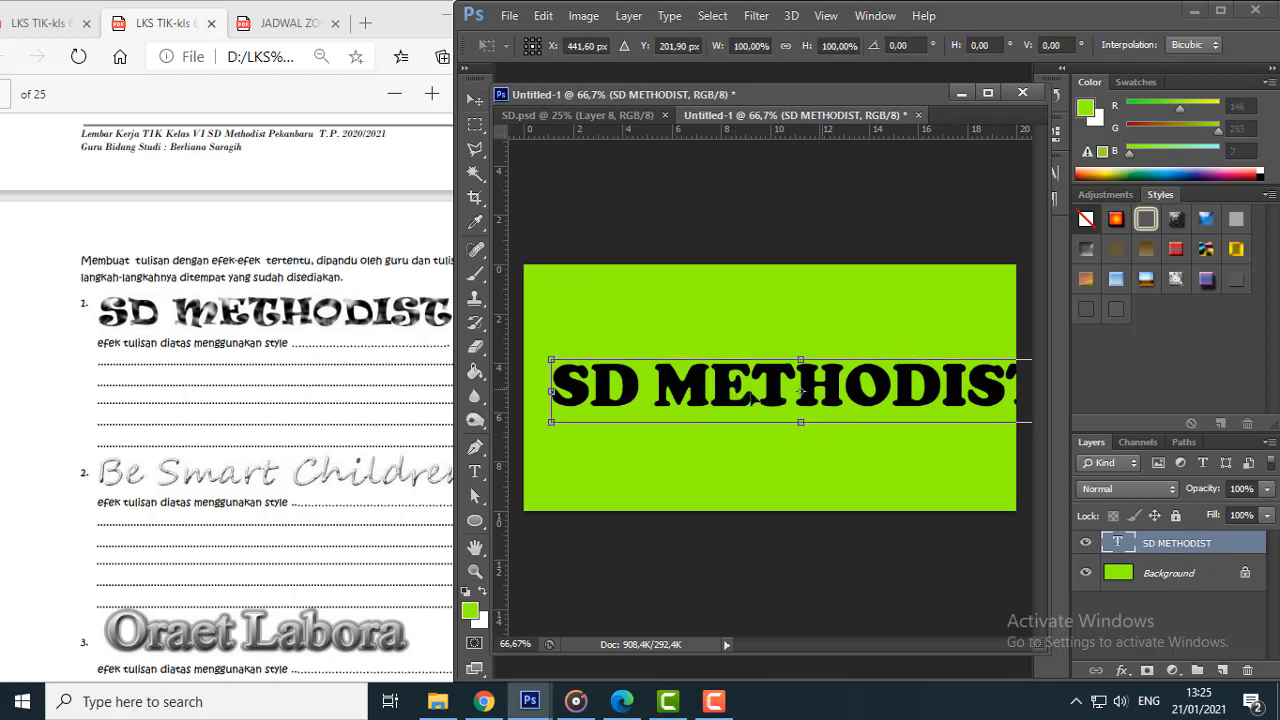
pyautogui.moveTo(549, 393); pyautogui.dragTo(583, 393)
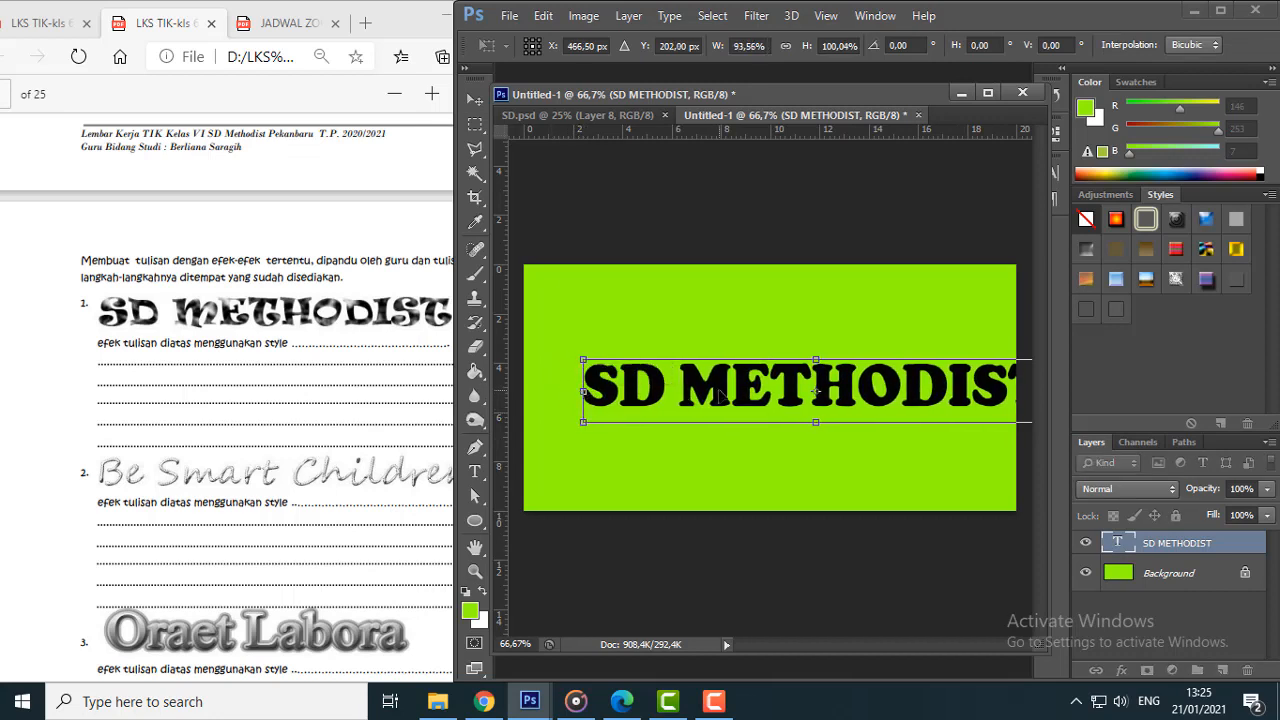
pyautogui.moveTo(720, 397); pyautogui.dragTo(671, 394)
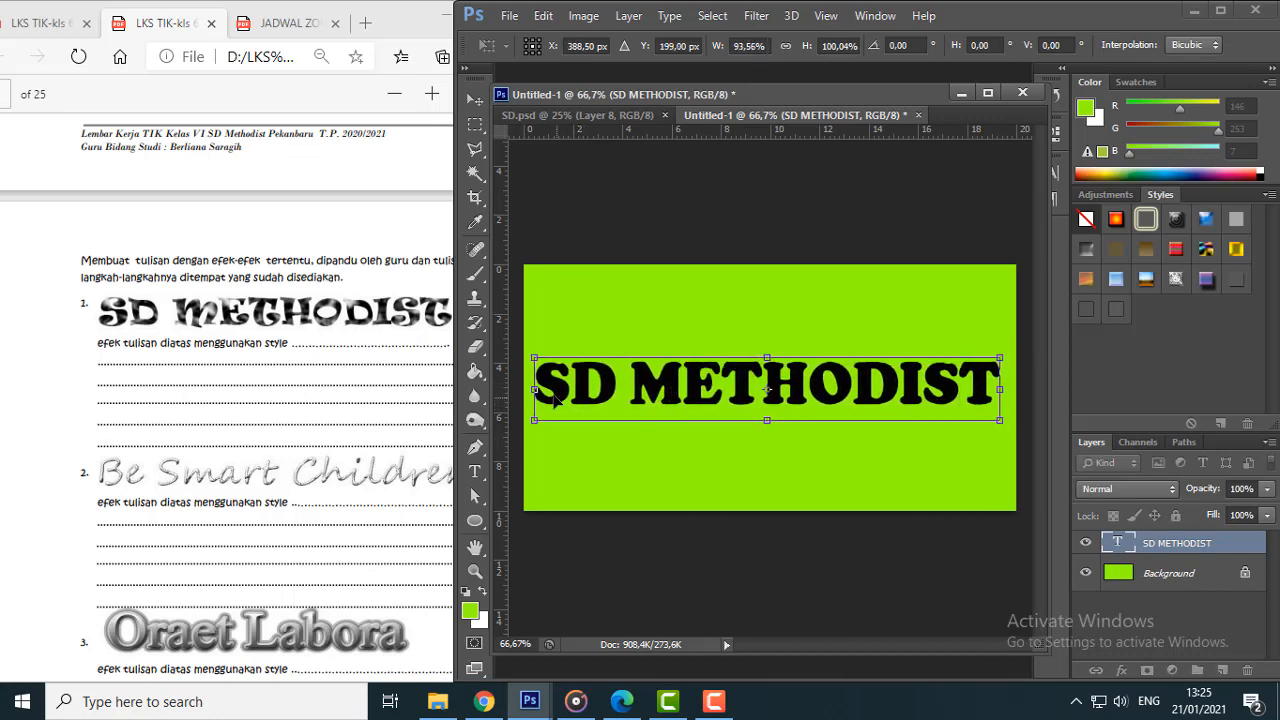
pyautogui.moveTo(532, 392); pyautogui.dragTo(549, 393)
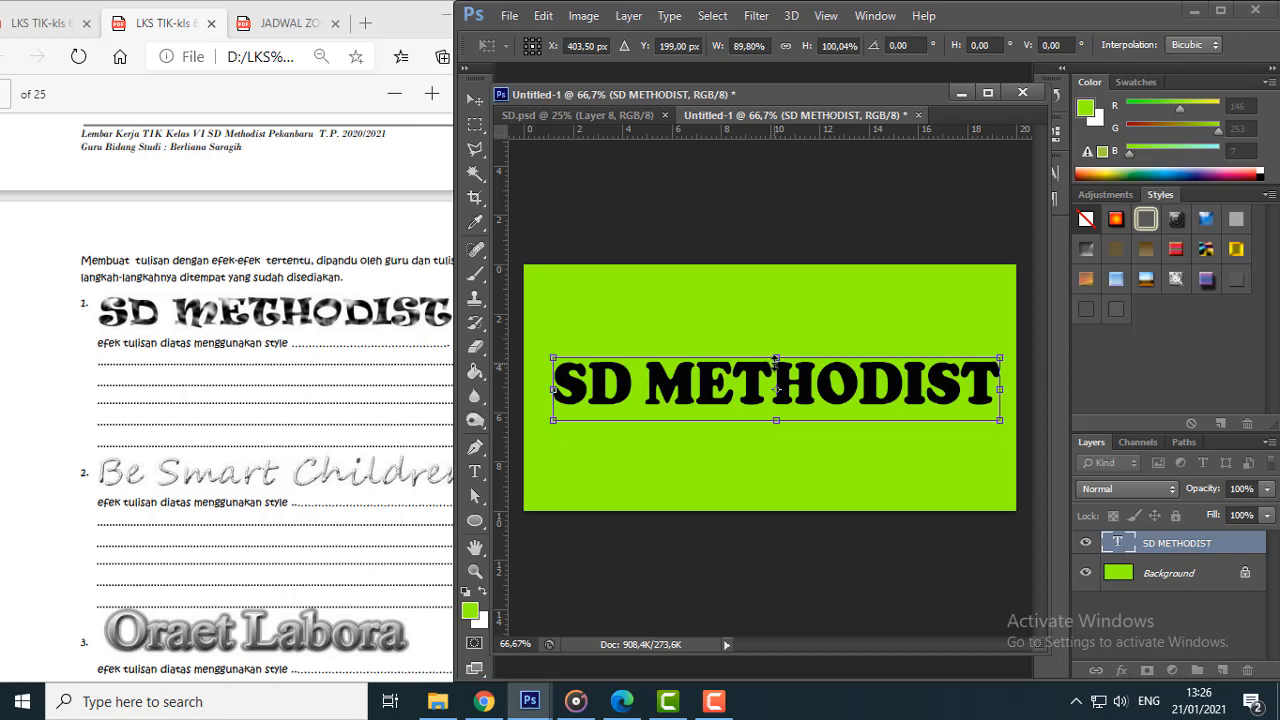
# Step: Stretch the text to about 166% height, widen it slightly to about 91%, and apply the transformation
pyautogui.moveTo(776, 357); pyautogui.dragTo(773, 334)
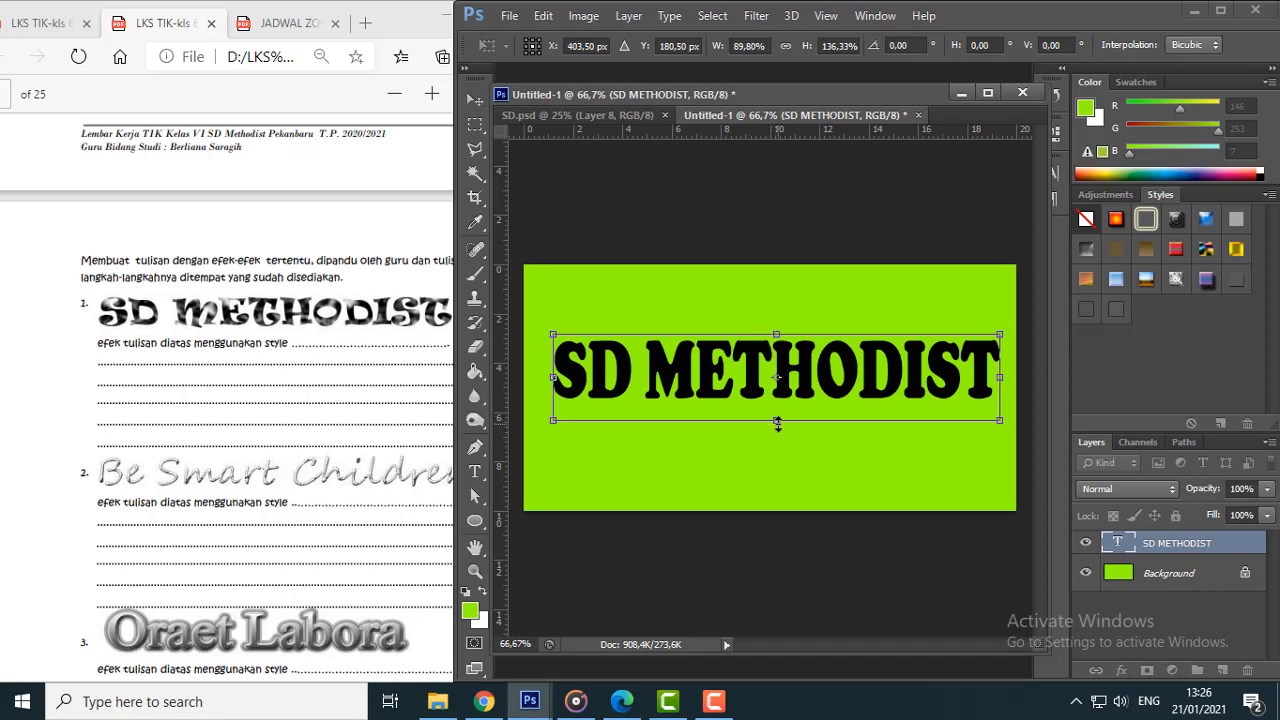
pyautogui.moveTo(777, 422); pyautogui.dragTo(776, 438)
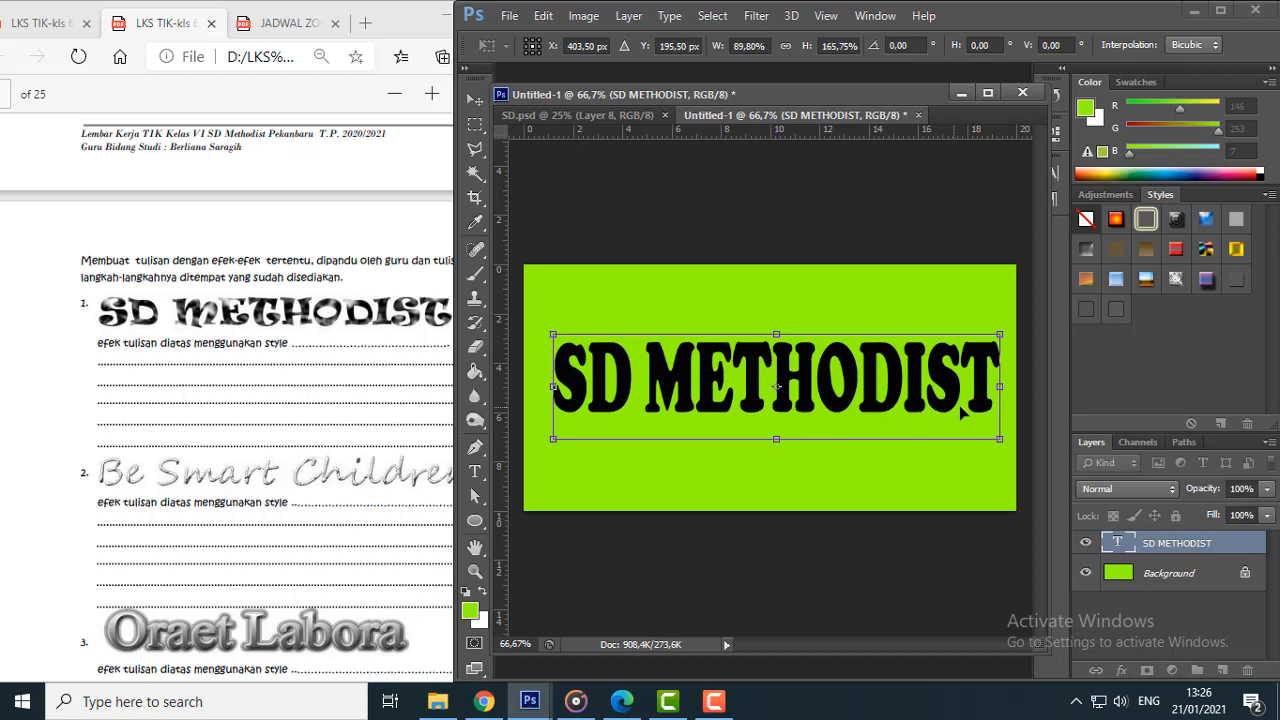
pyautogui.moveTo(553, 386); pyautogui.dragTo(546, 386)
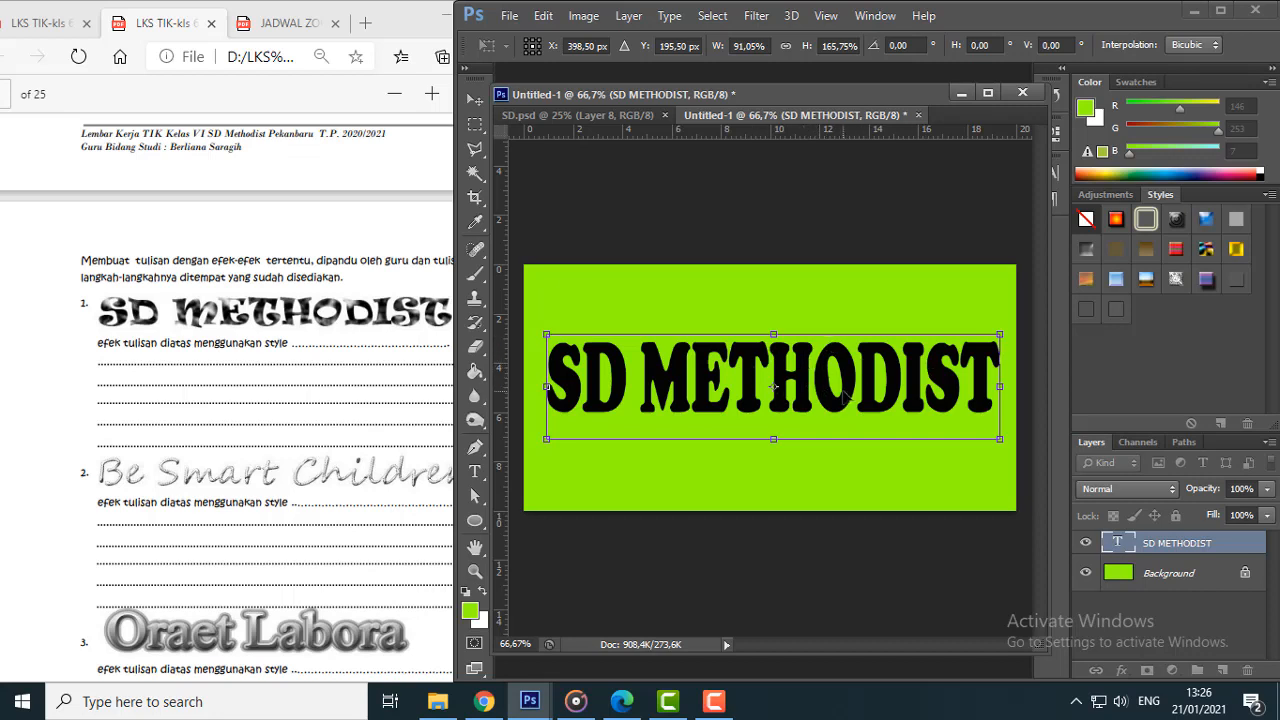
pyautogui.press('Return')
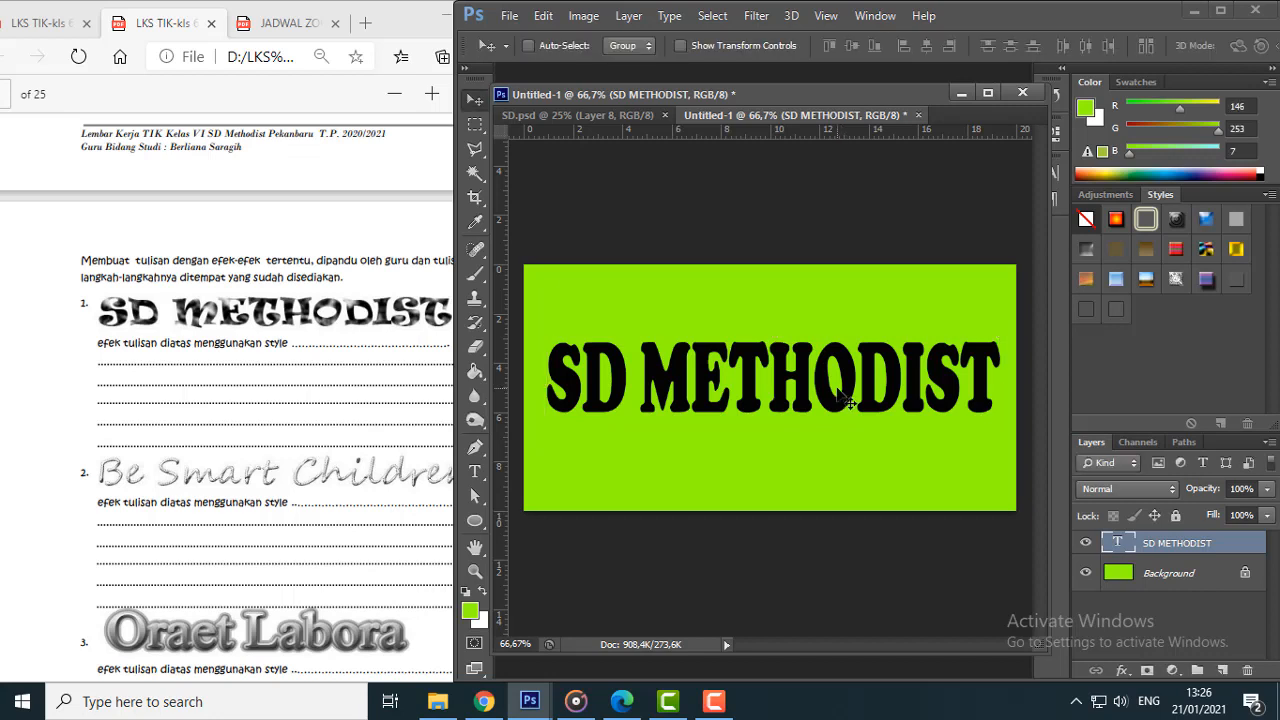
pyautogui.hotkey('ctrl', 't')
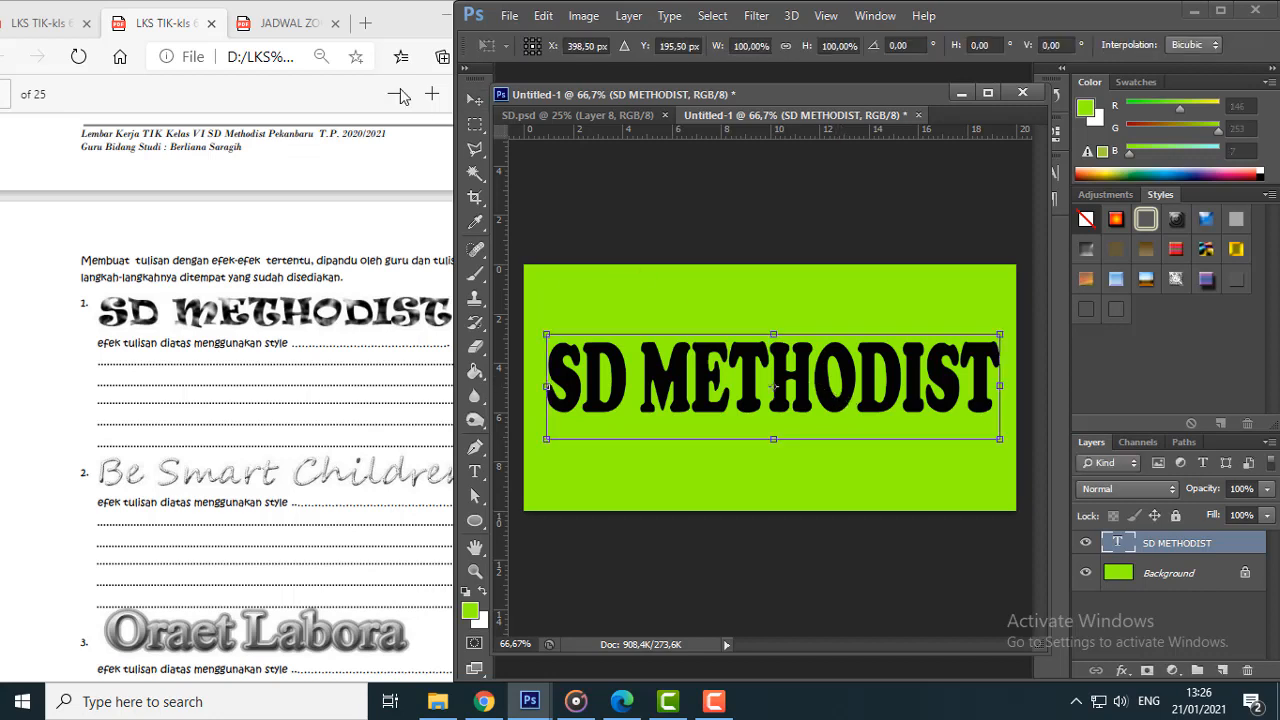
pyautogui.click(478, 104)
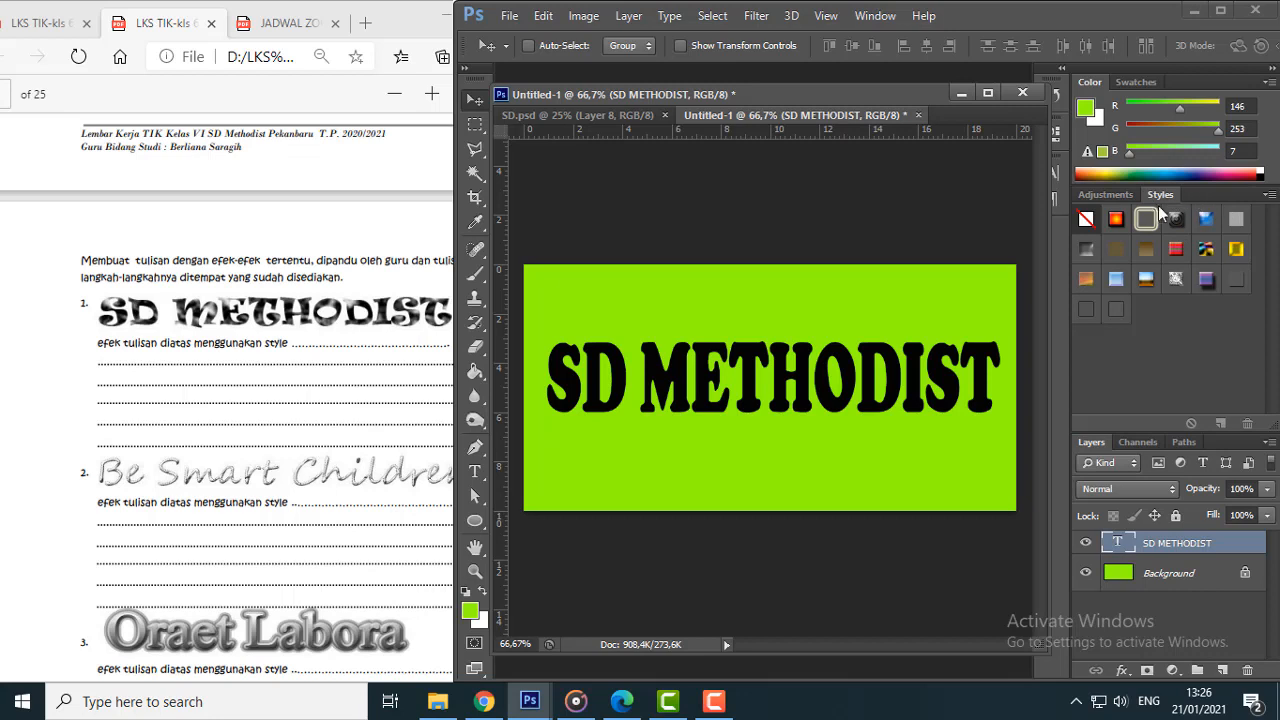
# Step: Try out various preset layer styles on the "SD METHODIST" text, including bevel, pattern, color overlay and gradient overlay looks
pyautogui.click(1086, 248)
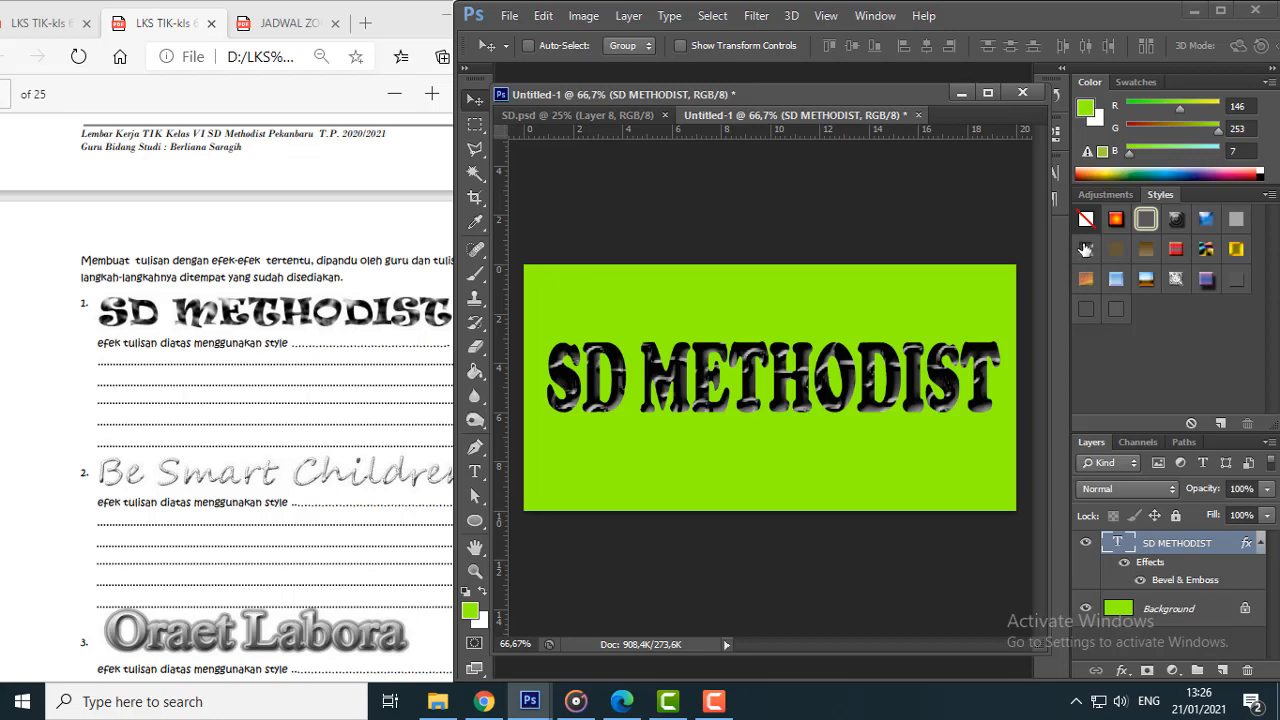
pyautogui.click(1087, 281)
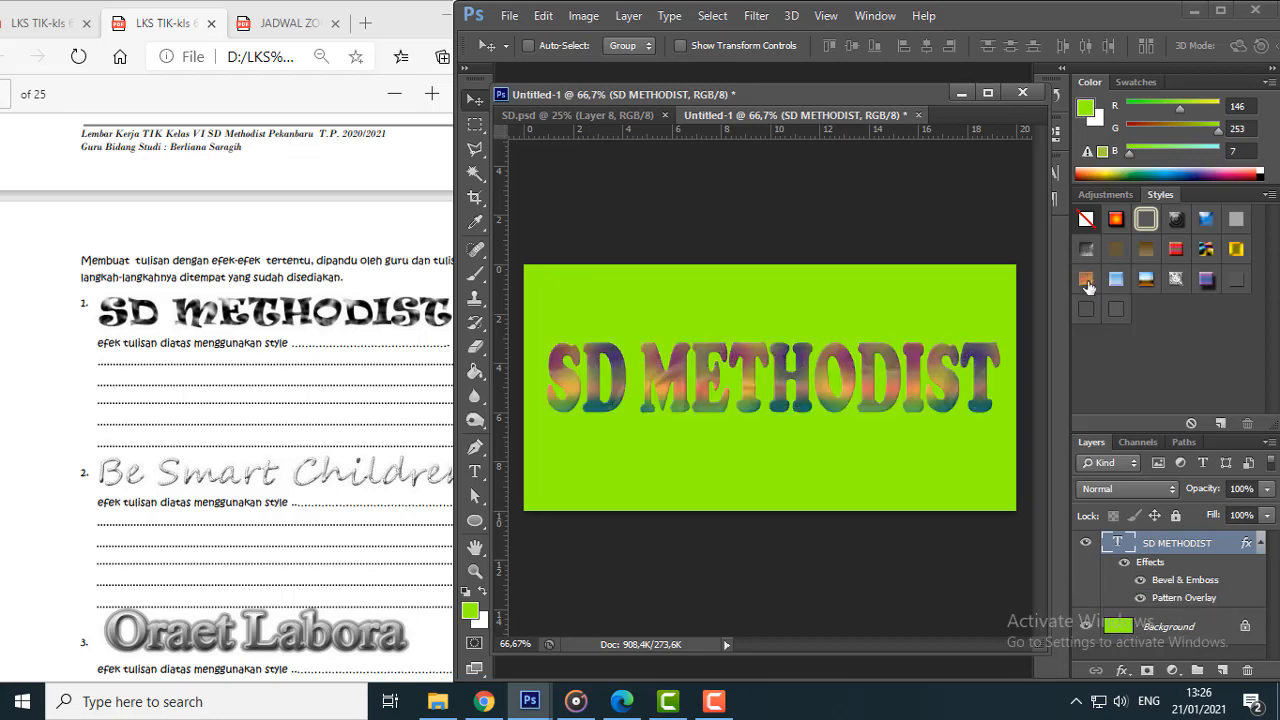
pyautogui.click(1087, 248)
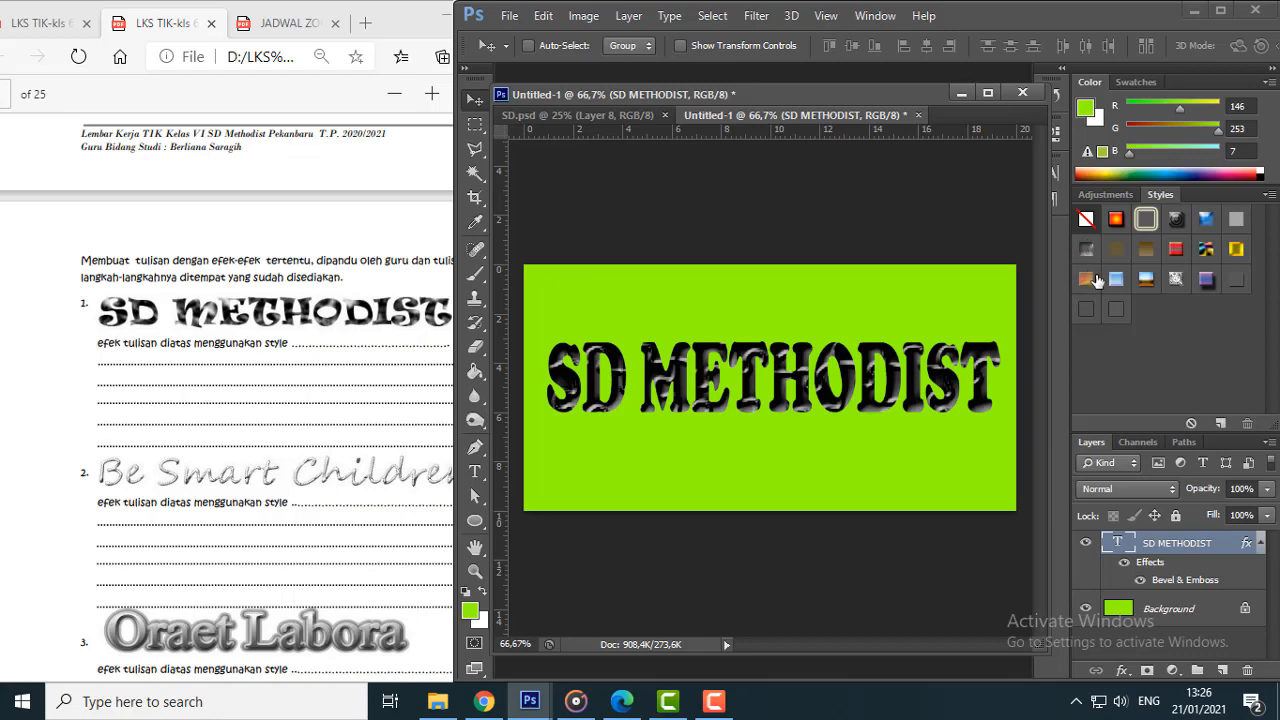
pyautogui.click(1087, 219)
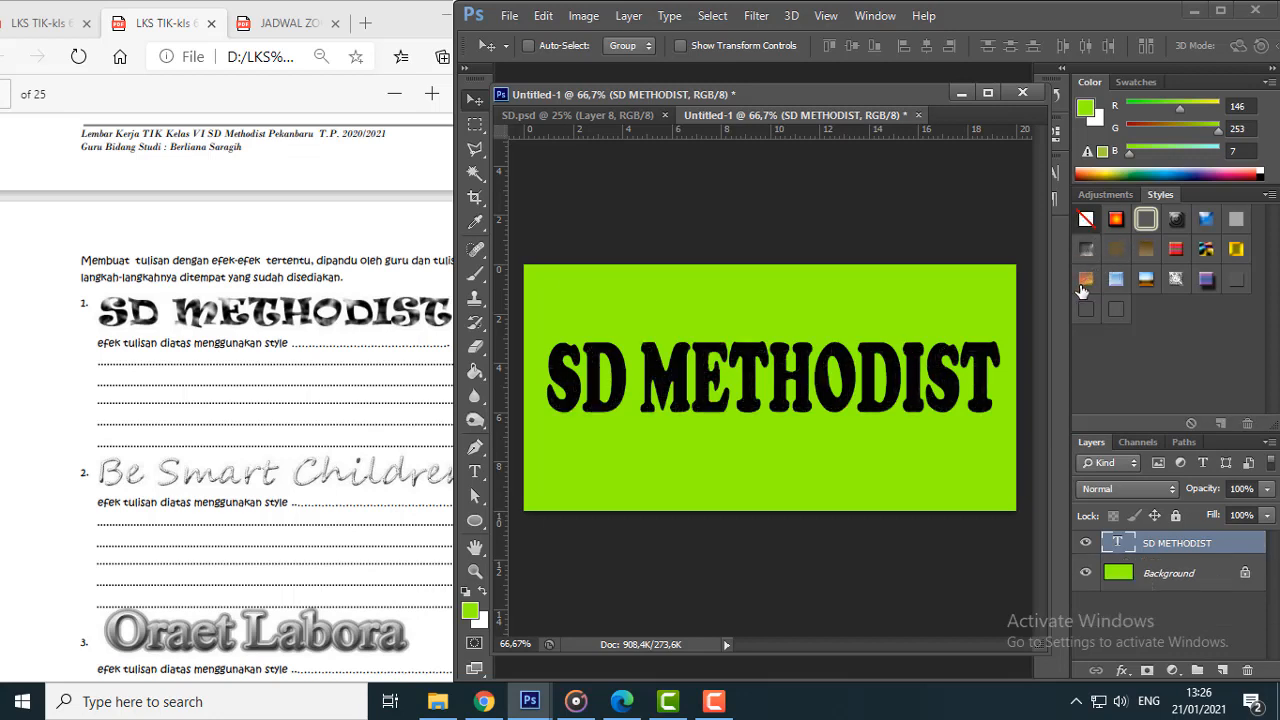
pyautogui.click(1086, 249)
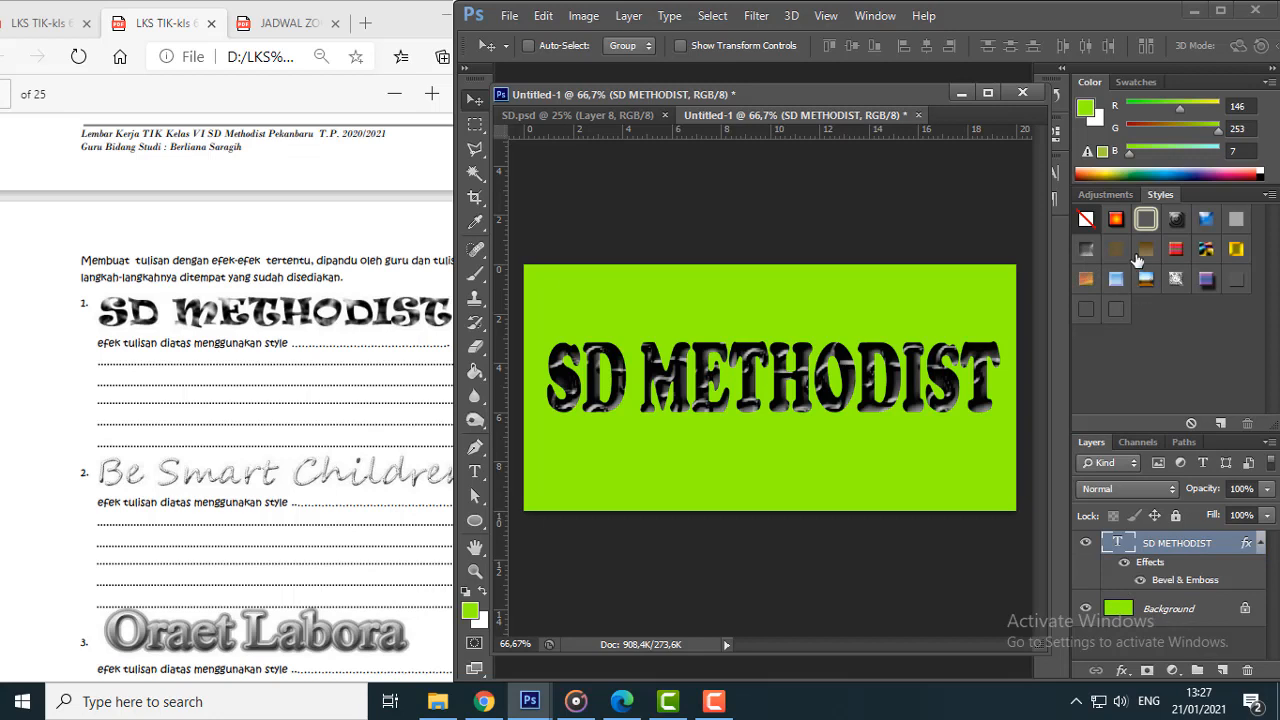
pyautogui.click(1236, 220)
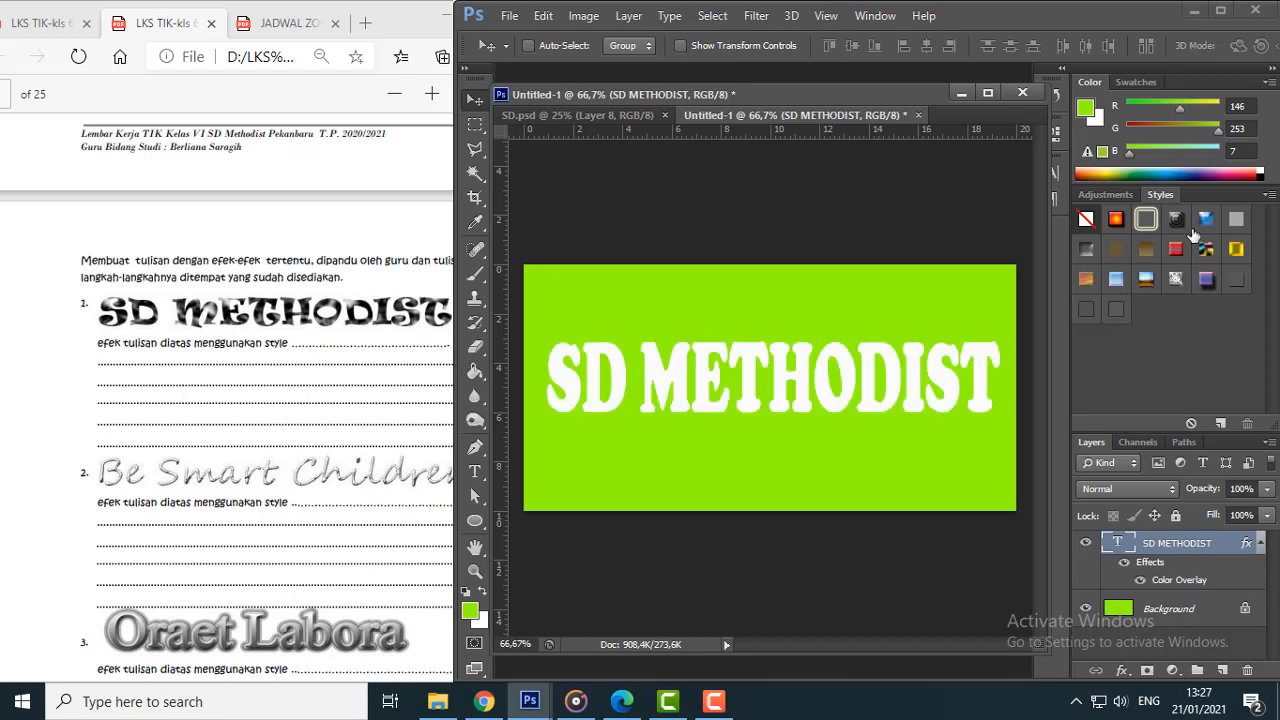
pyautogui.click(1086, 250)
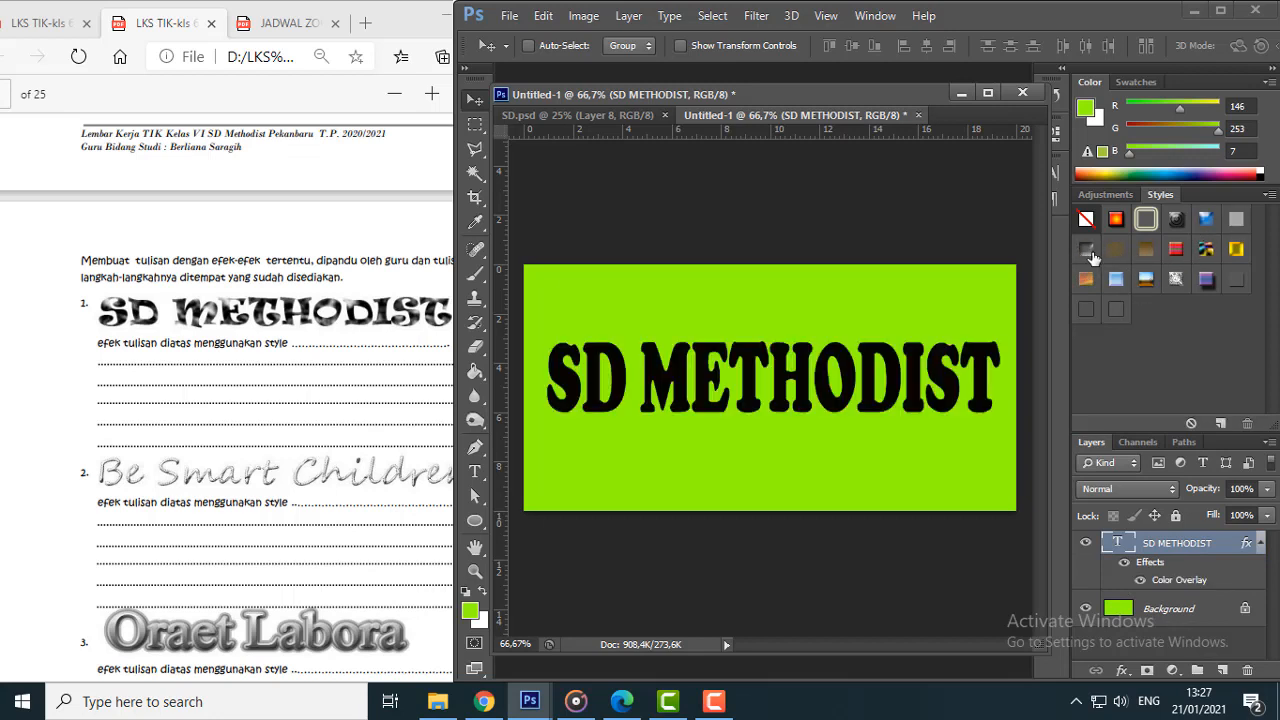
pyautogui.click(1088, 249)
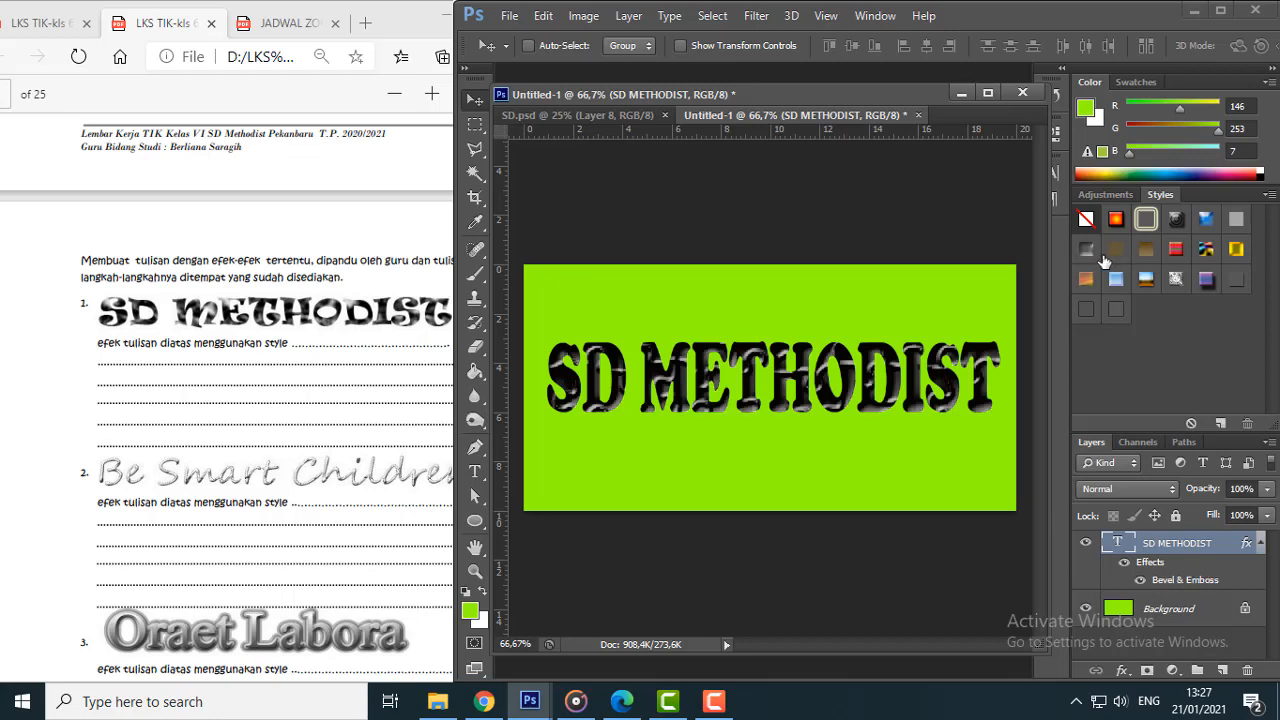
pyautogui.click(1086, 251)
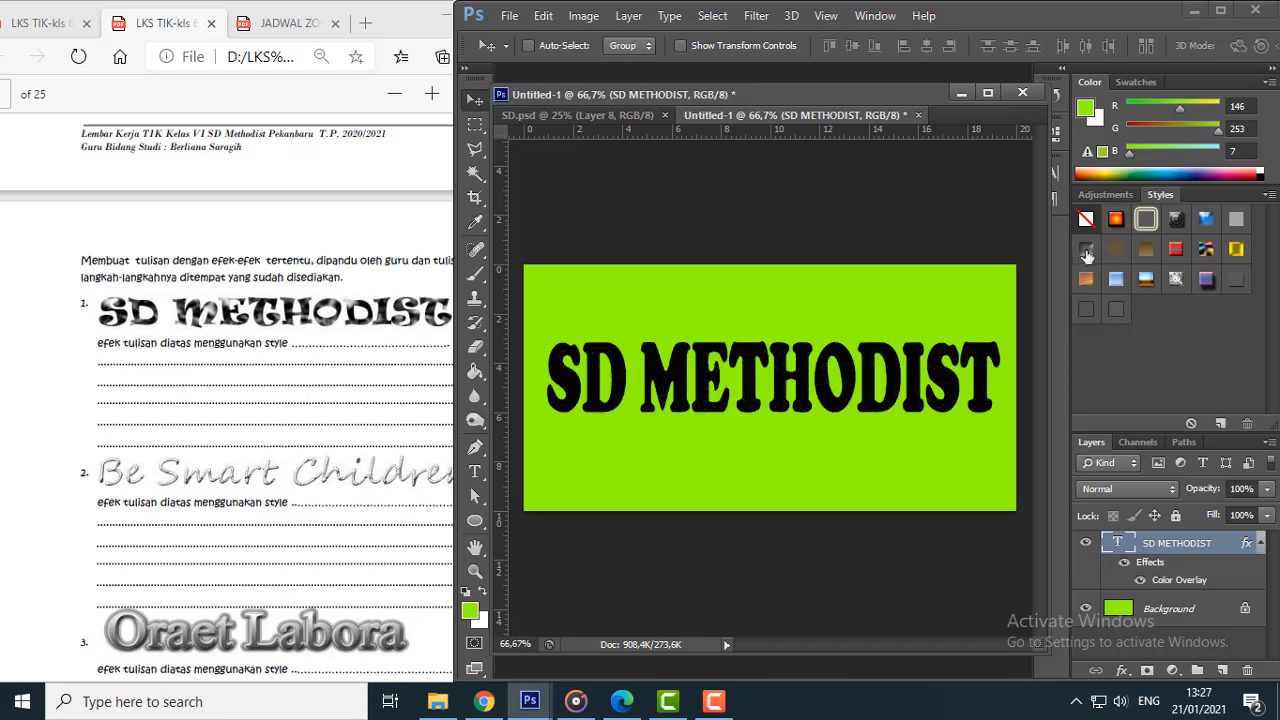
pyautogui.click(1086, 250)
pyautogui.click(1176, 250)
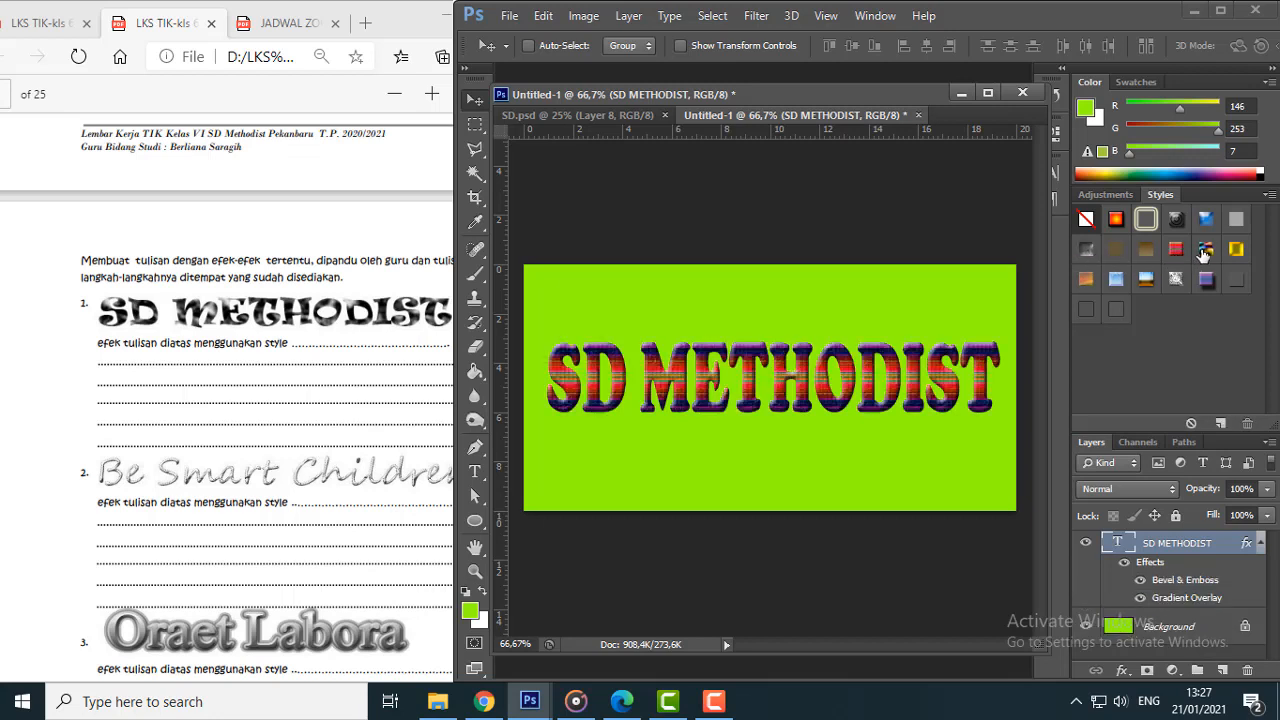
pyautogui.click(1205, 250)
pyautogui.click(1236, 252)
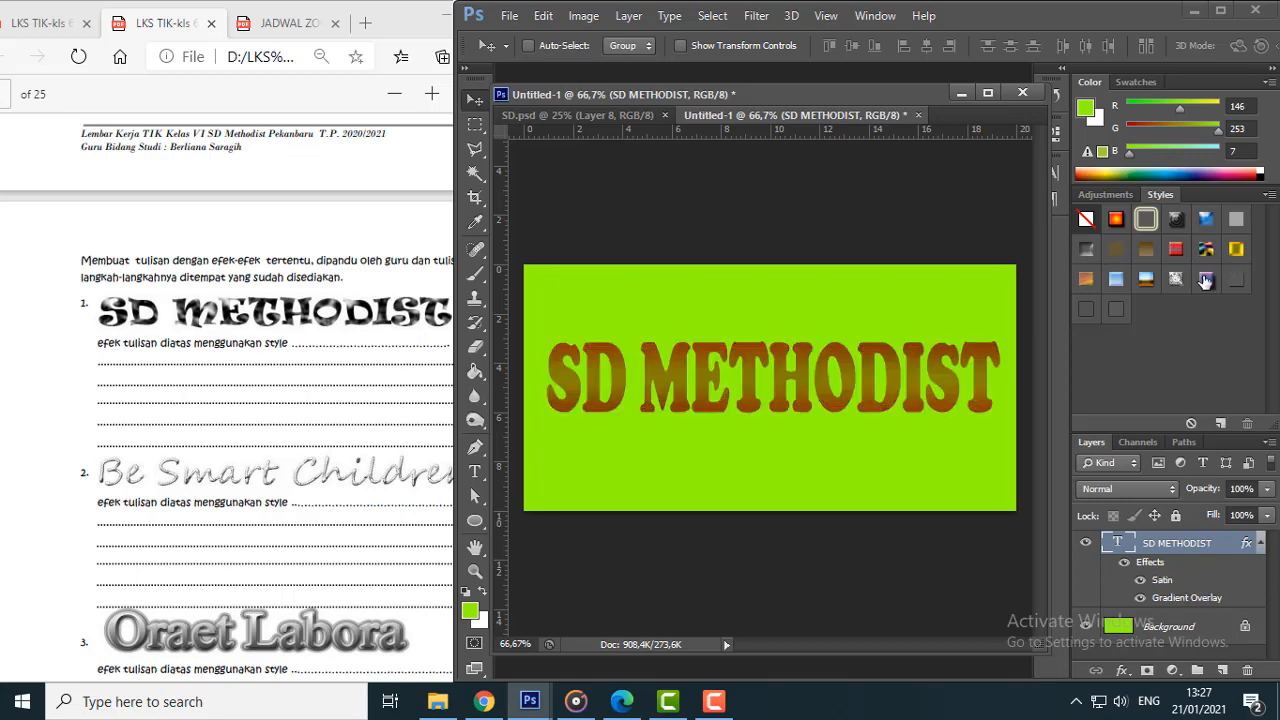
pyautogui.click(1205, 280)
pyautogui.click(1116, 282)
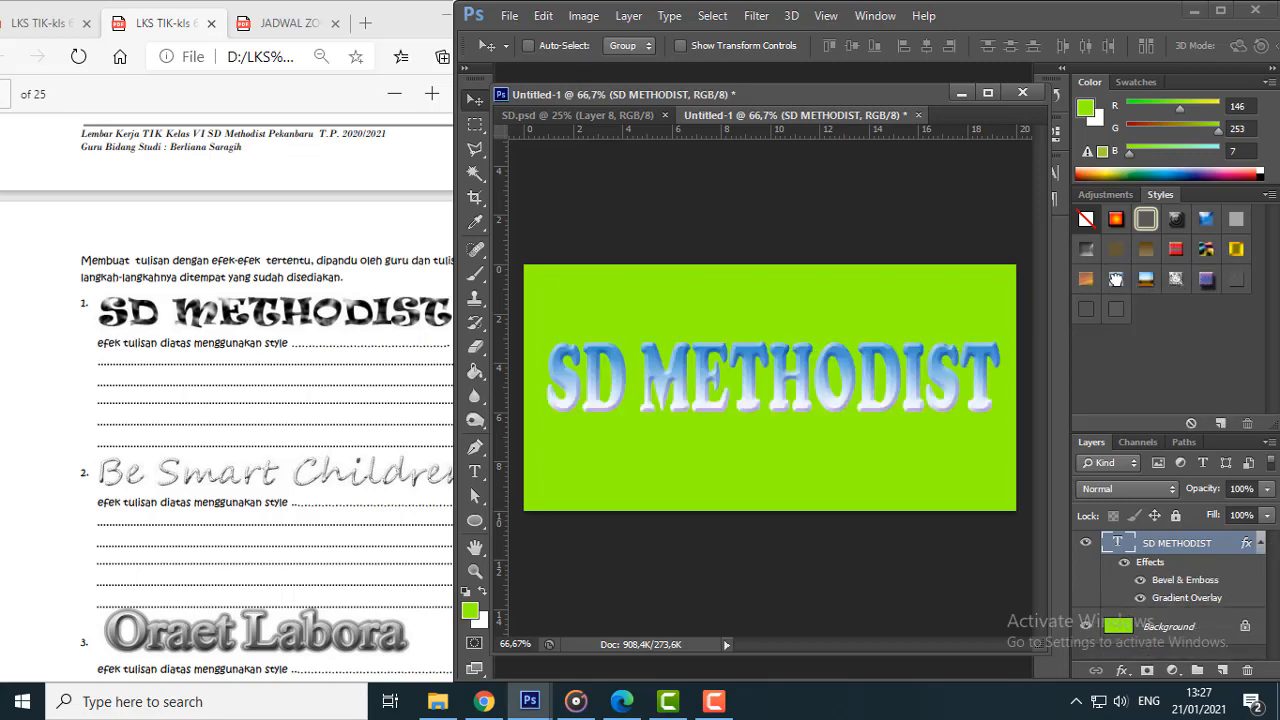
# Step: Apply the dark gray Bevel & Emboss preset style to the "SD METHODIST" text and stretch its height to about 124%
pyautogui.click(1085, 250)
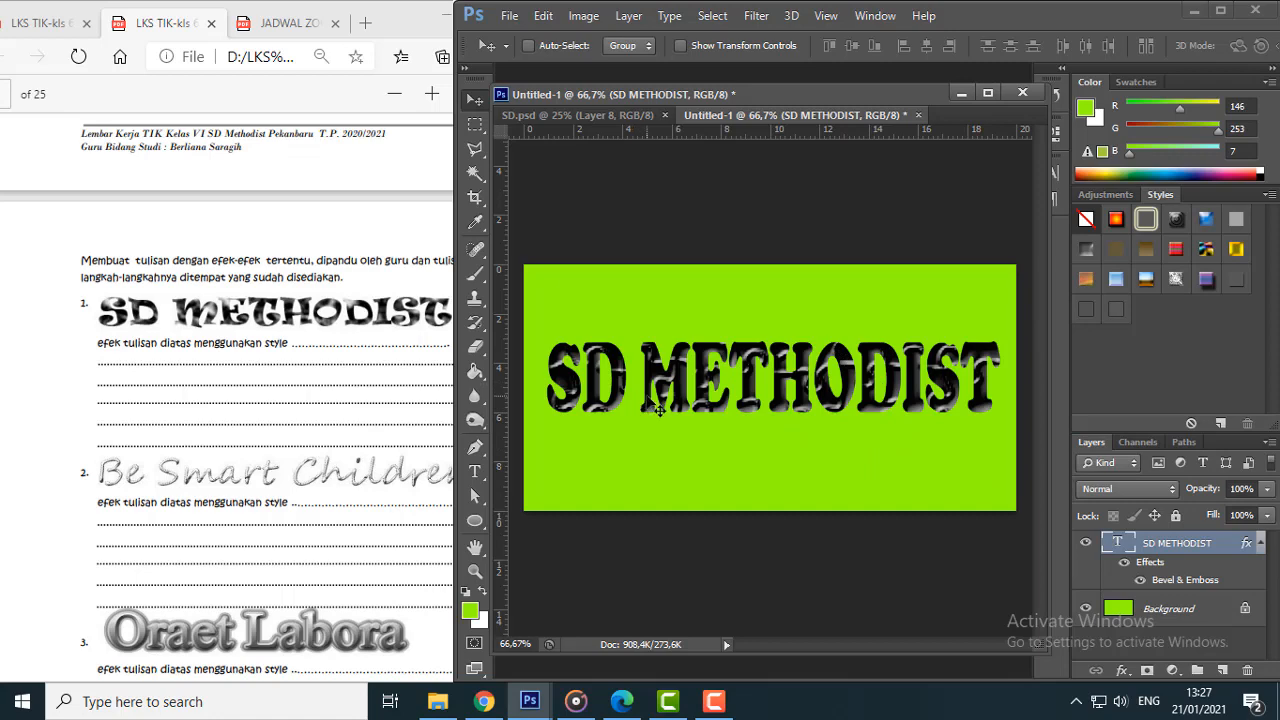
pyautogui.hotkey('ctrl', 't')
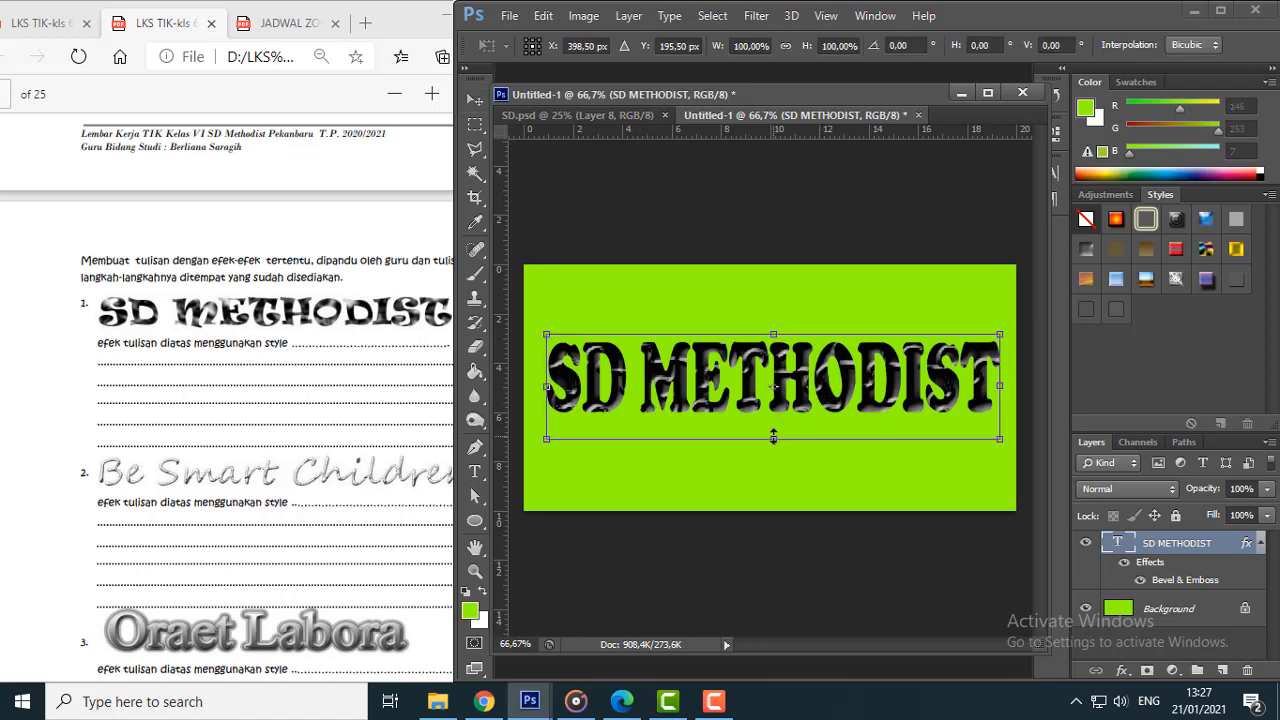
pyautogui.moveTo(773, 436); pyautogui.dragTo(773, 464)
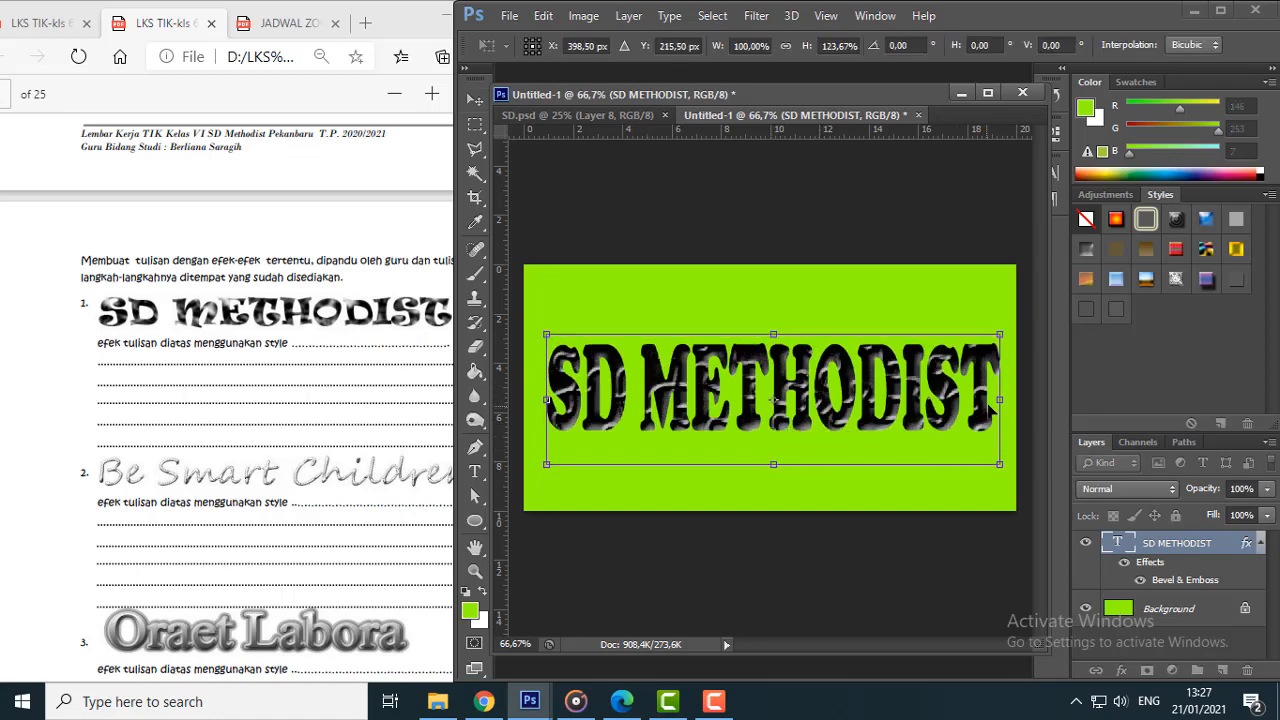
pyautogui.press('Return')
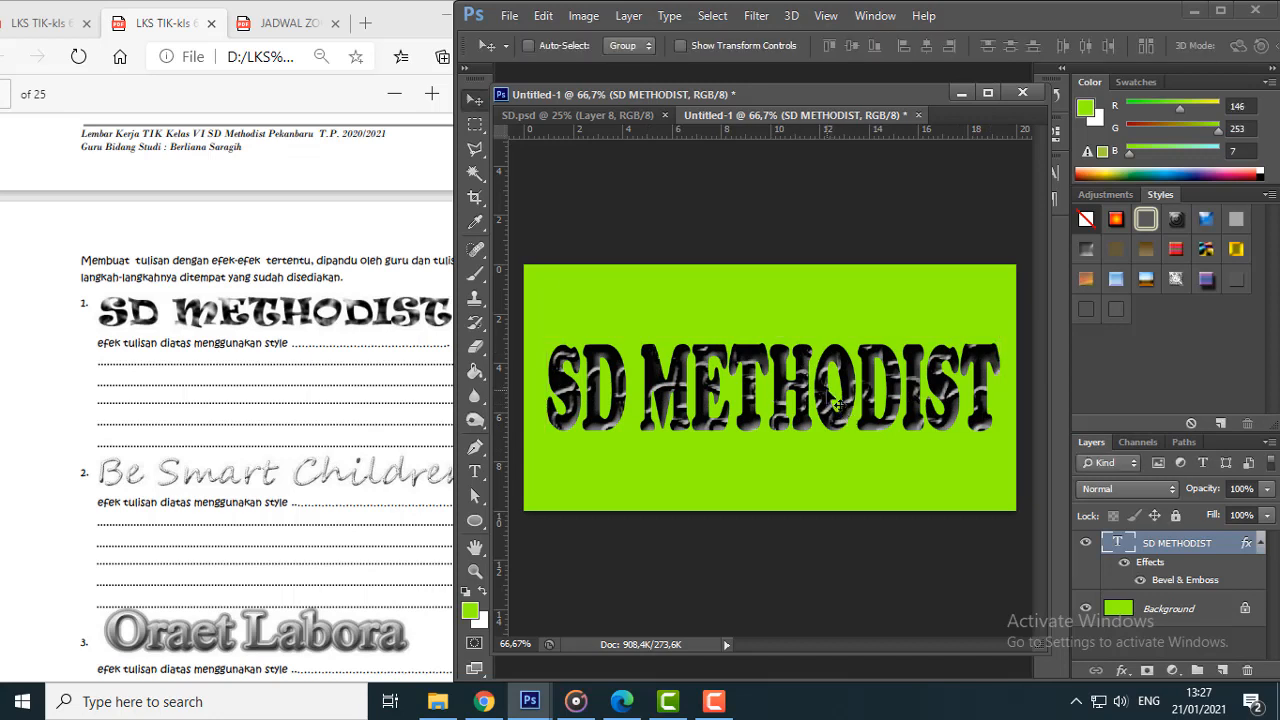
# Step: Create a new document 20 cm wide and 10 cm high at a resolution of 100 pixels/inch
pyautogui.click(522, 18)
pyautogui.click(574, 38)
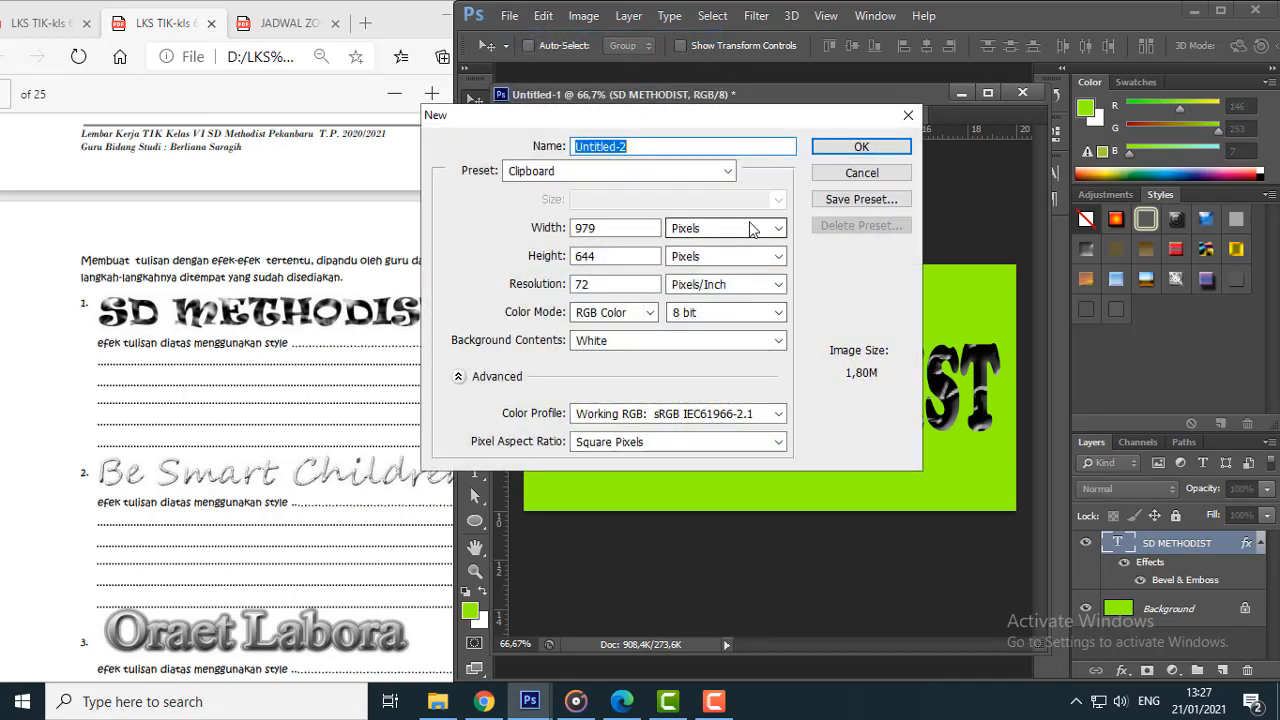
pyautogui.click(752, 229)
pyautogui.click(697, 283)
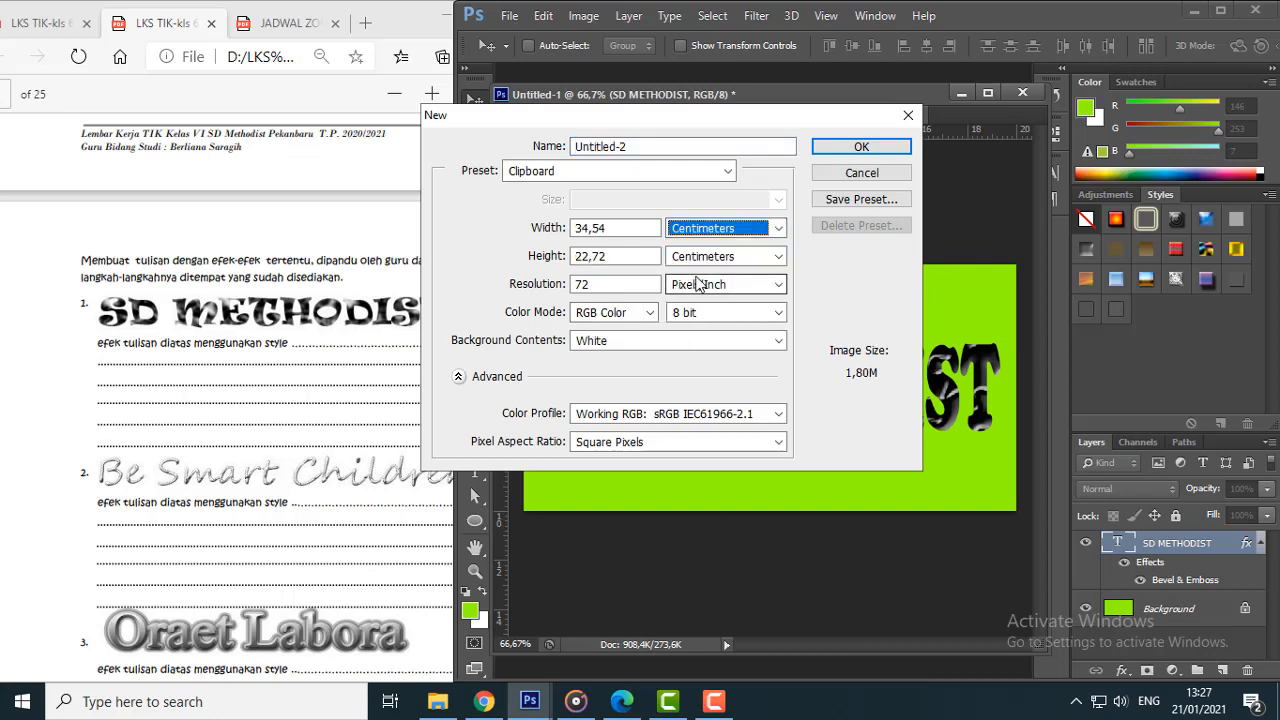
pyautogui.doubleClick(625, 228)
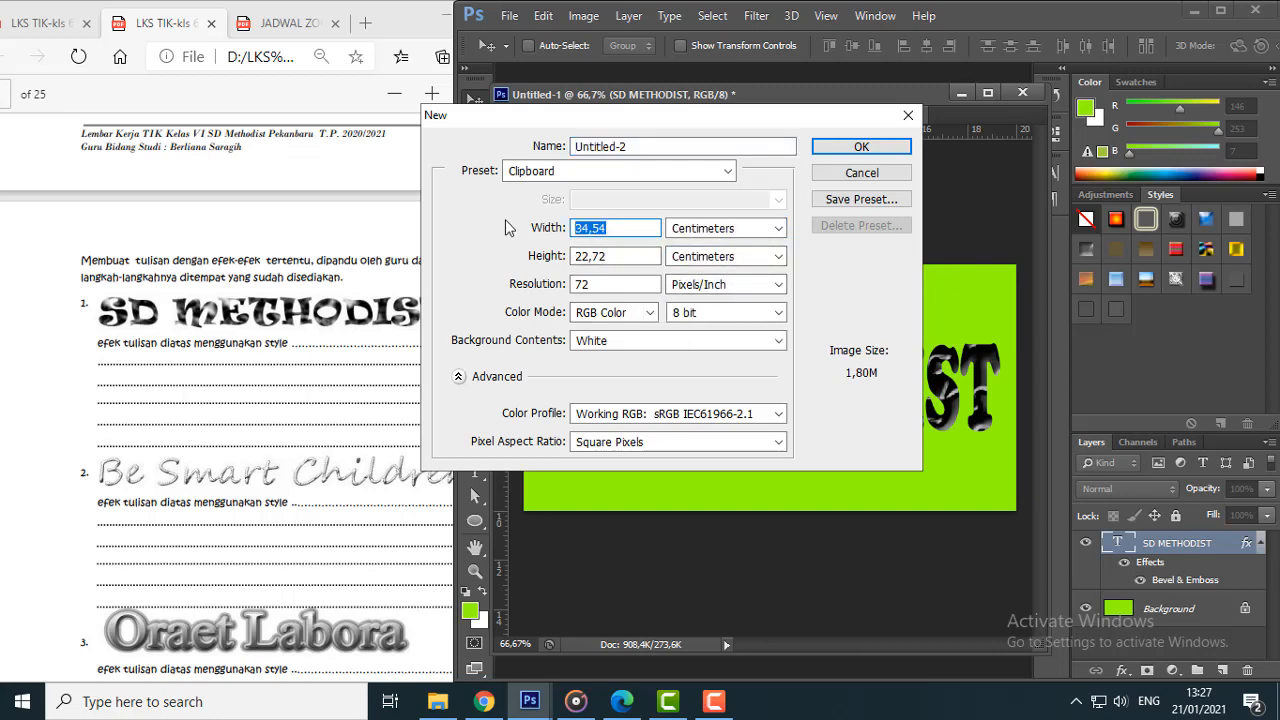
pyautogui.write('20')
pyautogui.press('Tab')
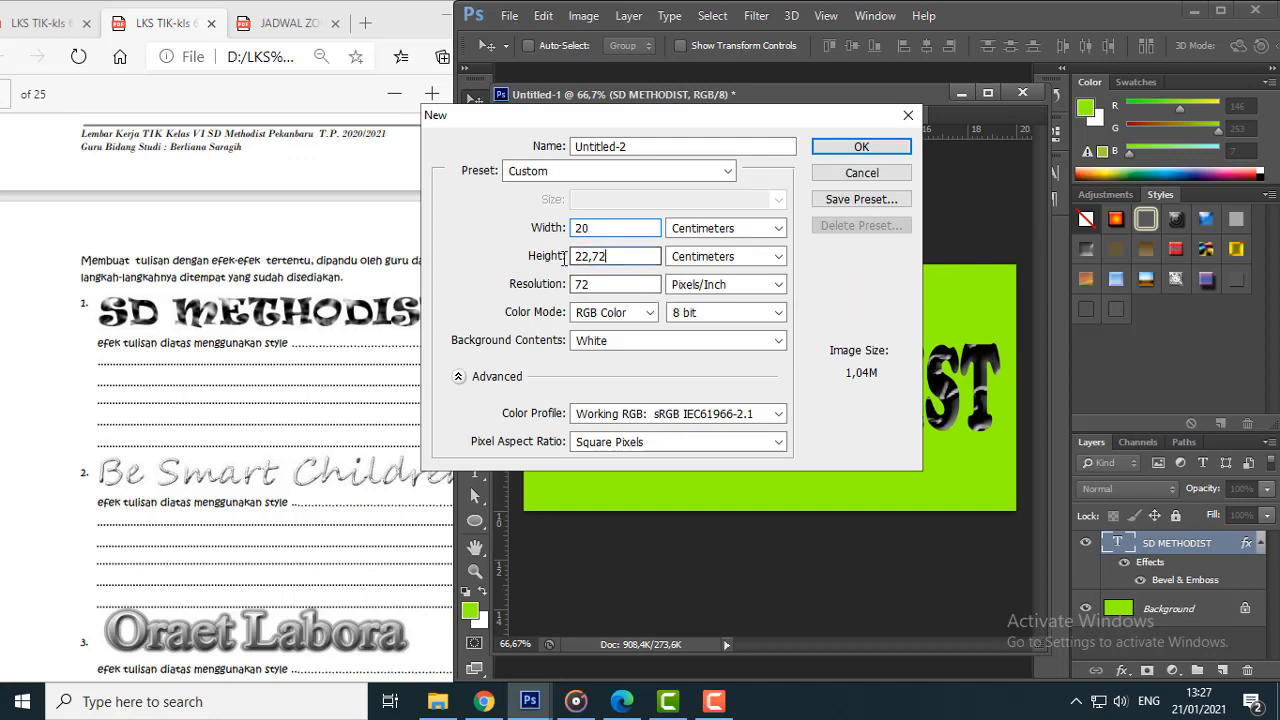
pyautogui.write('10')
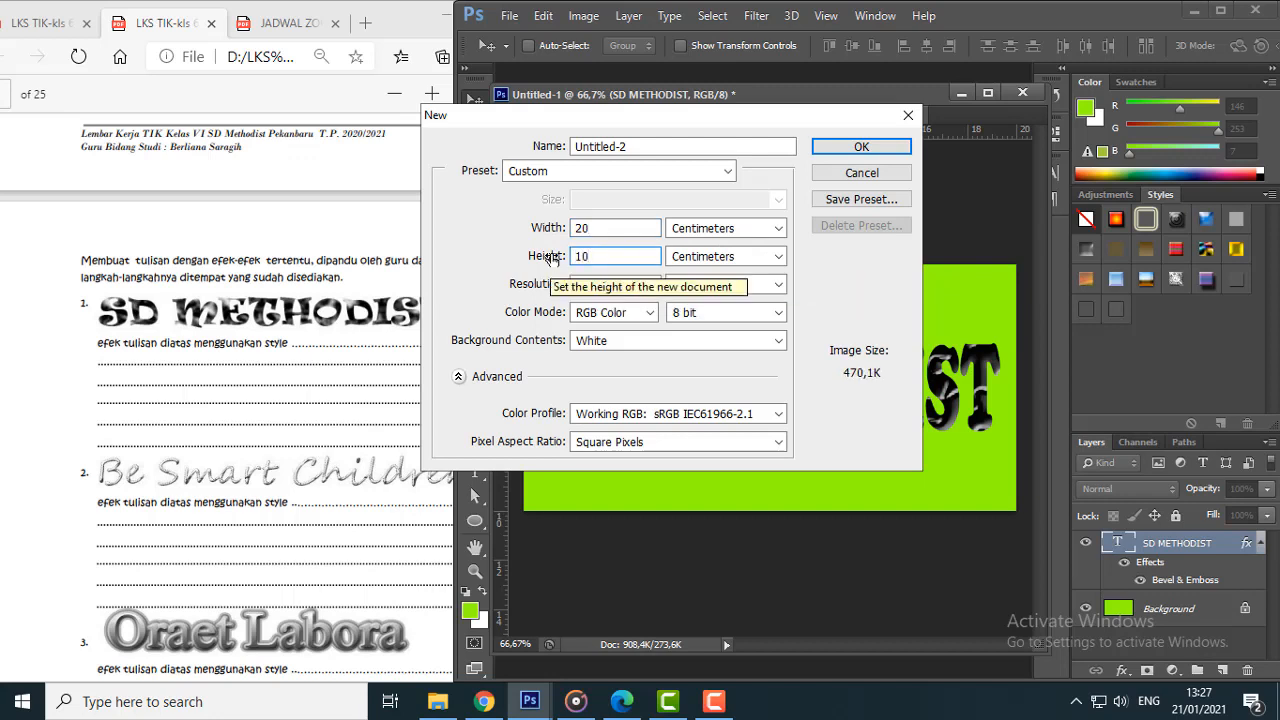
pyautogui.press('Tab')
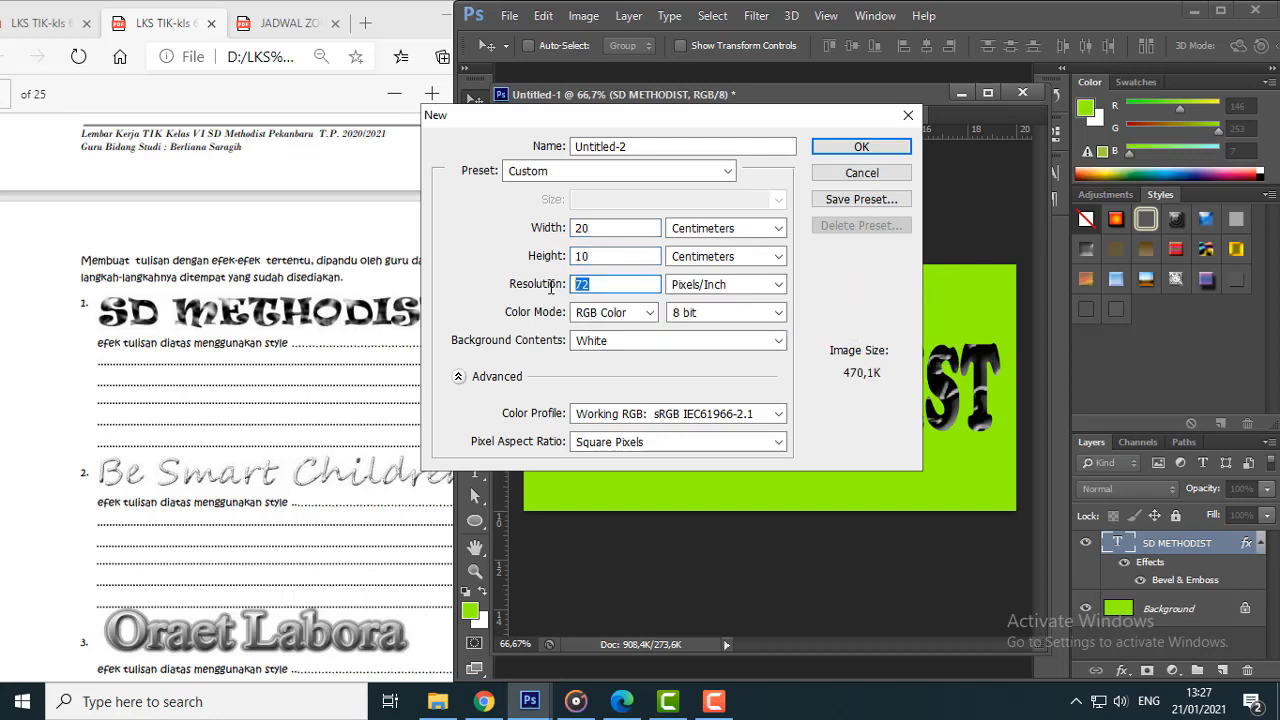
pyautogui.write('100')
pyautogui.click(849, 148)
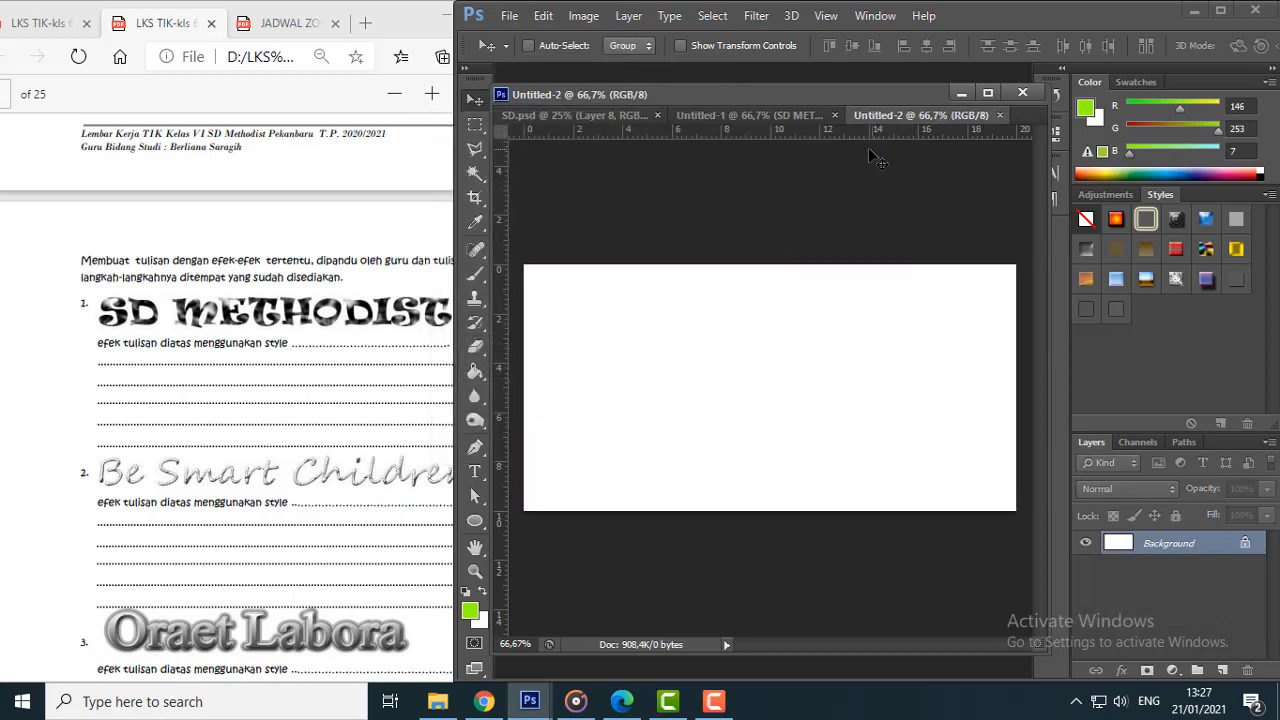
# Step: Fill the new canvas with the blue, red, yellow preset as a linear gradient running diagonally from upper-left to lower-right corner
pyautogui.click(725, 115)
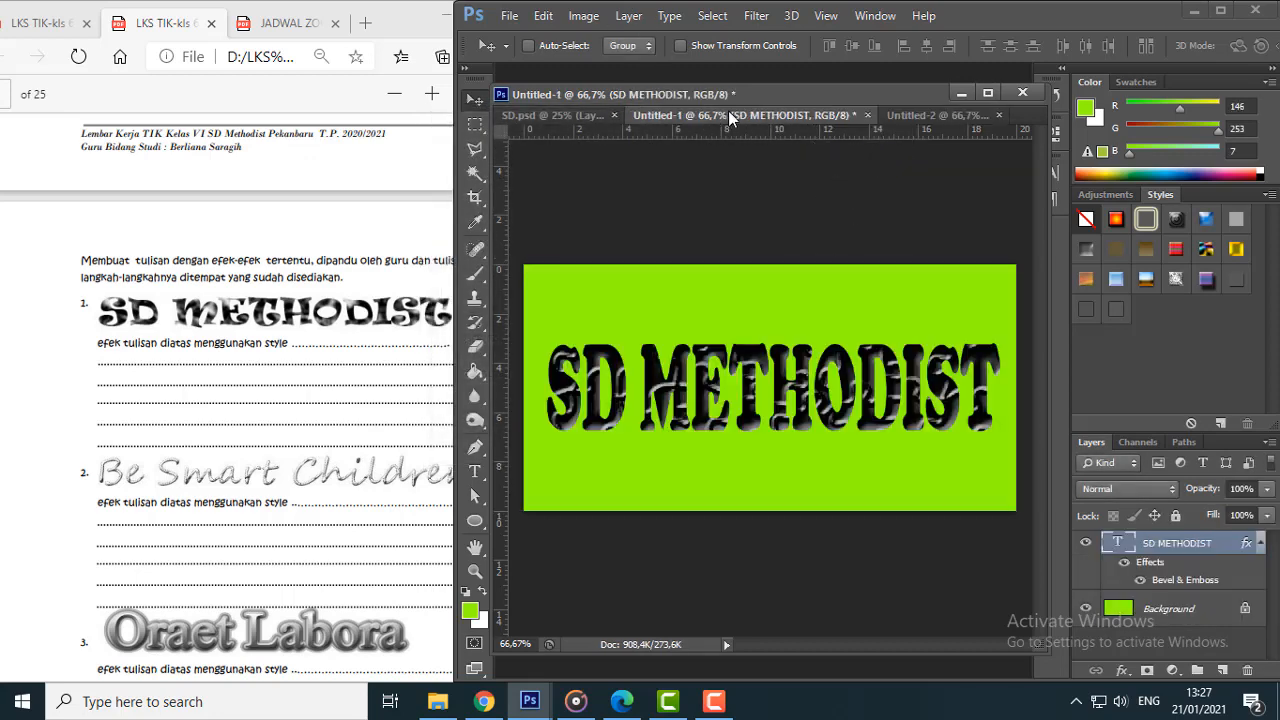
pyautogui.click(938, 116)
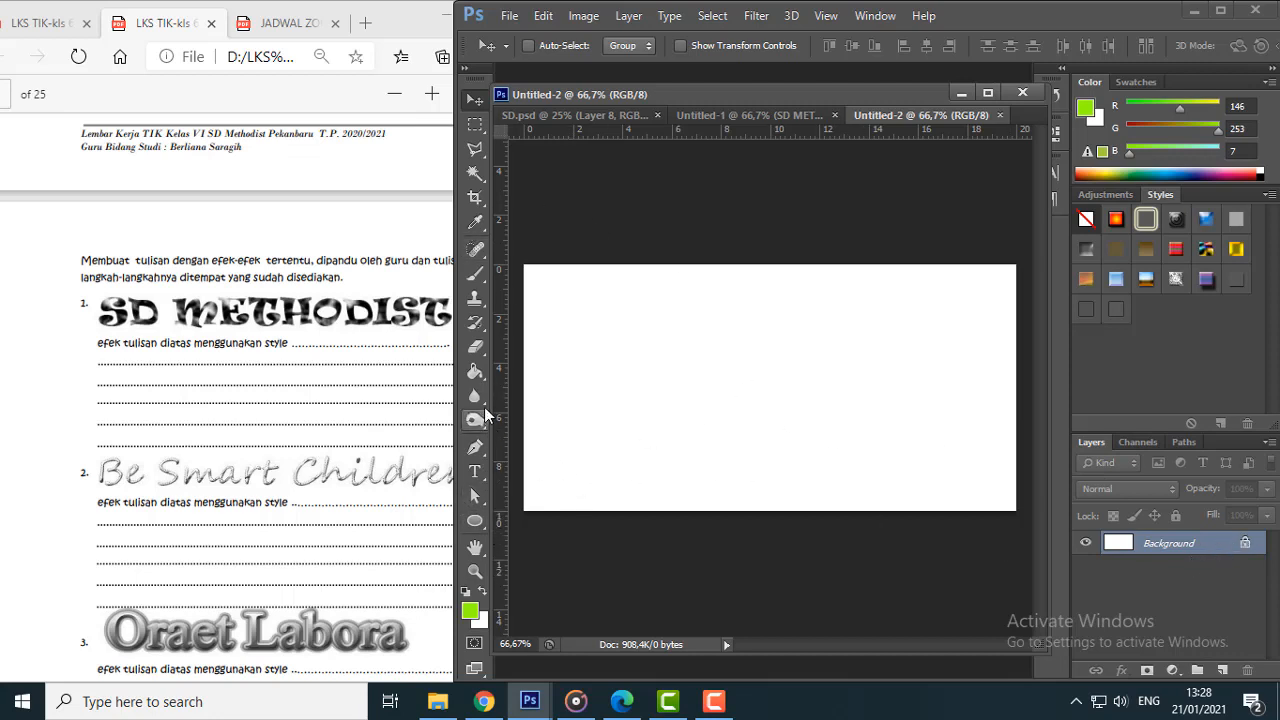
pyautogui.click(476, 372)
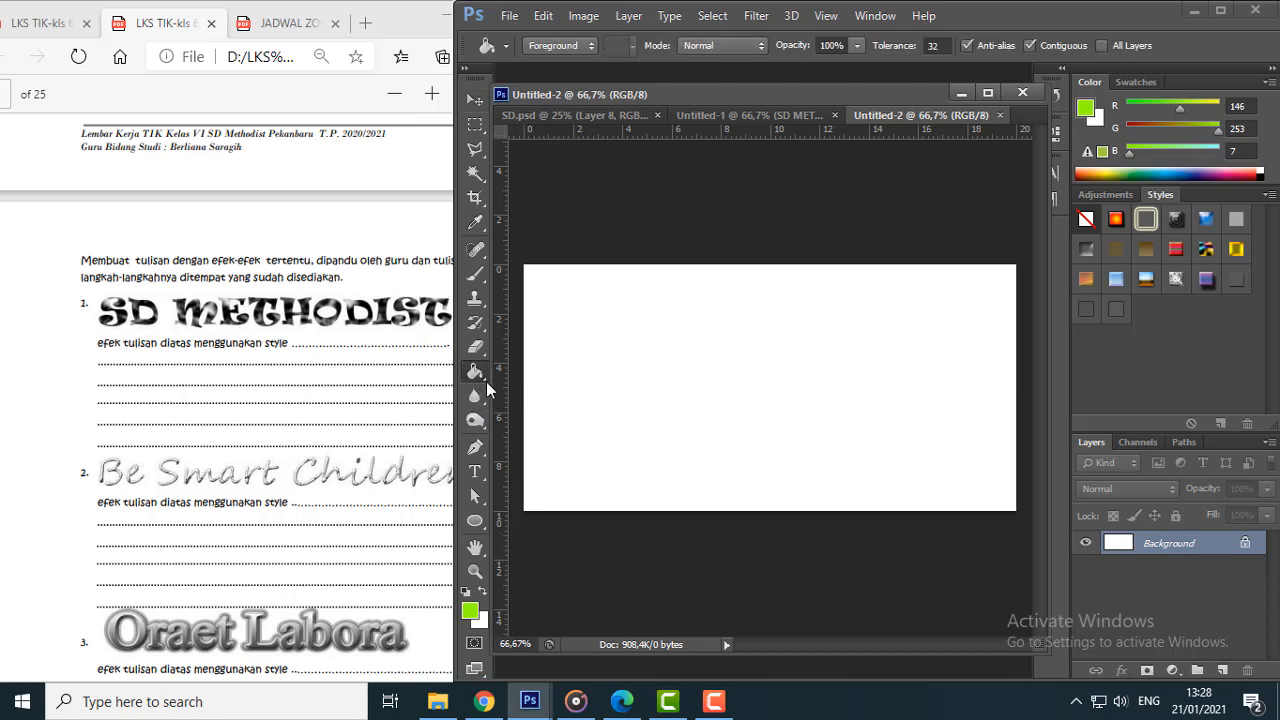
pyautogui.rightClick(489, 383)
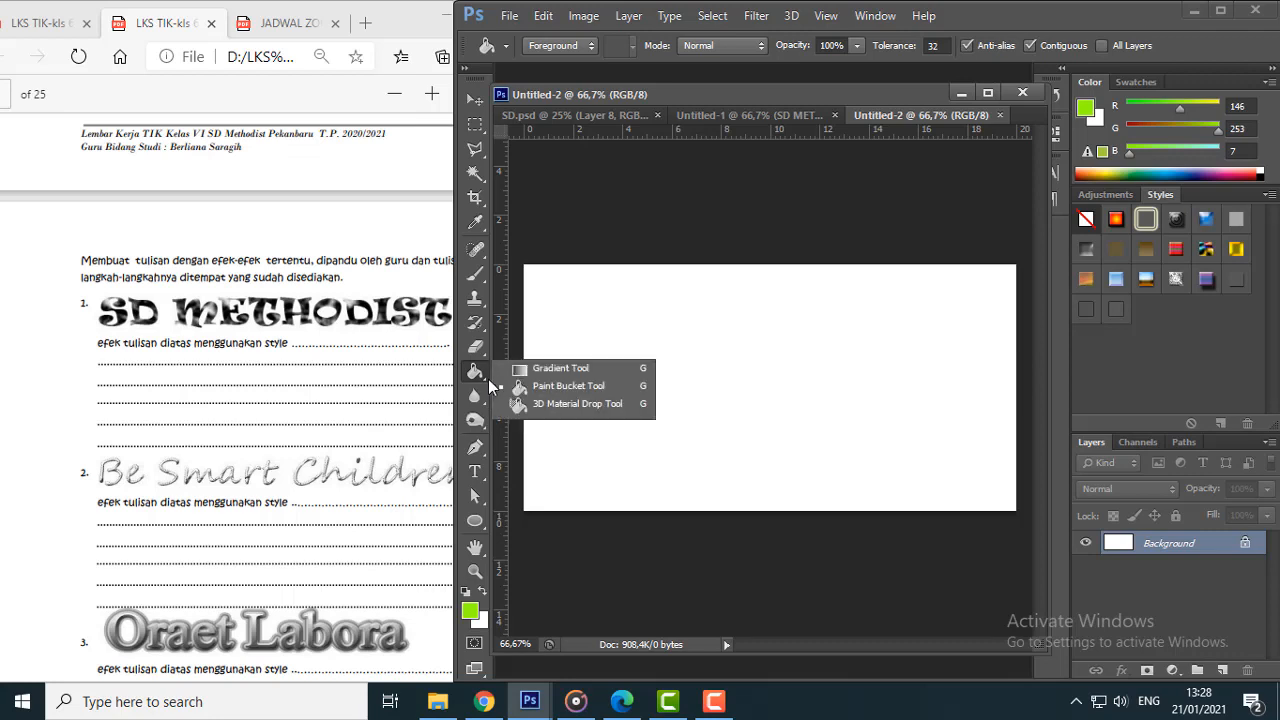
pyautogui.click(591, 369)
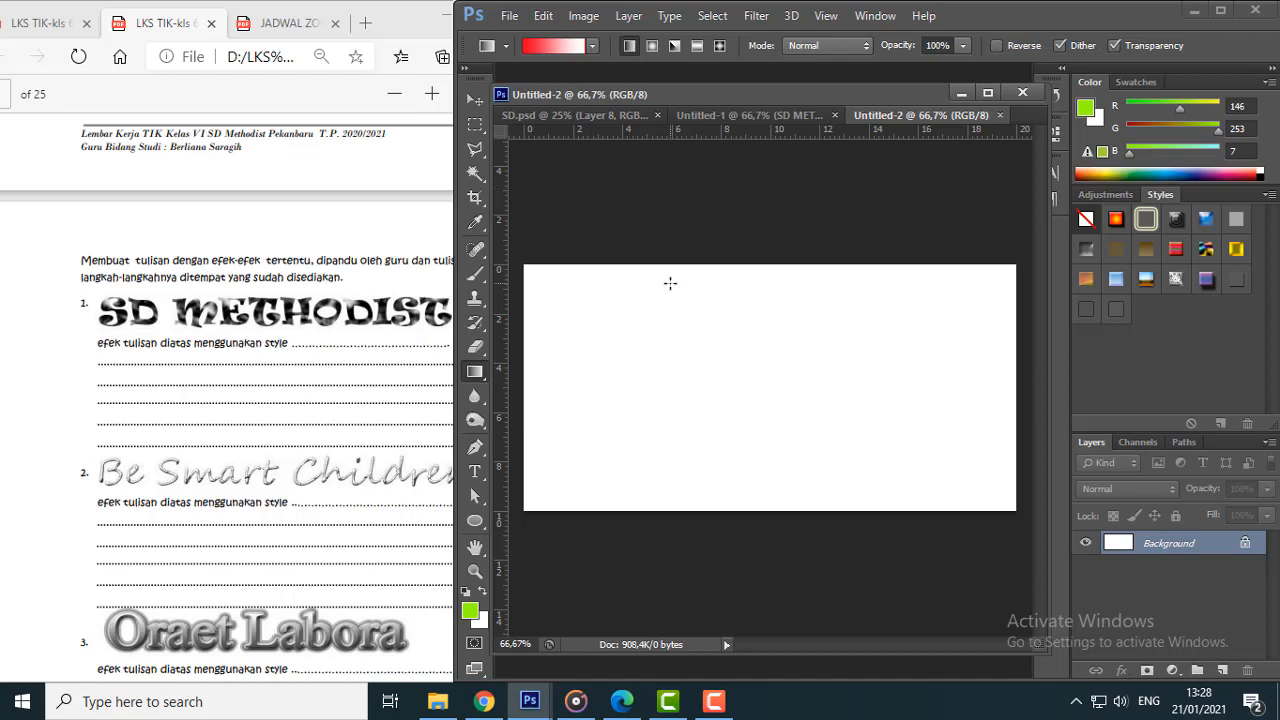
pyautogui.click(597, 46)
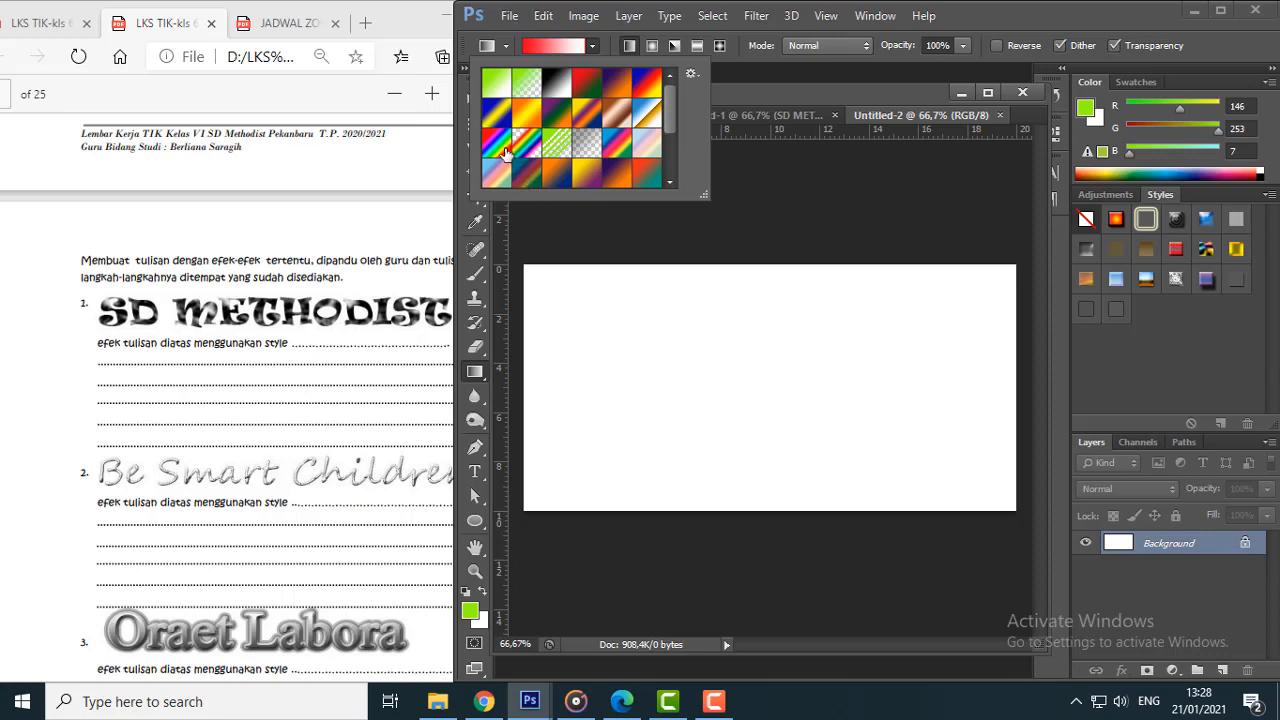
pyautogui.click(648, 86)
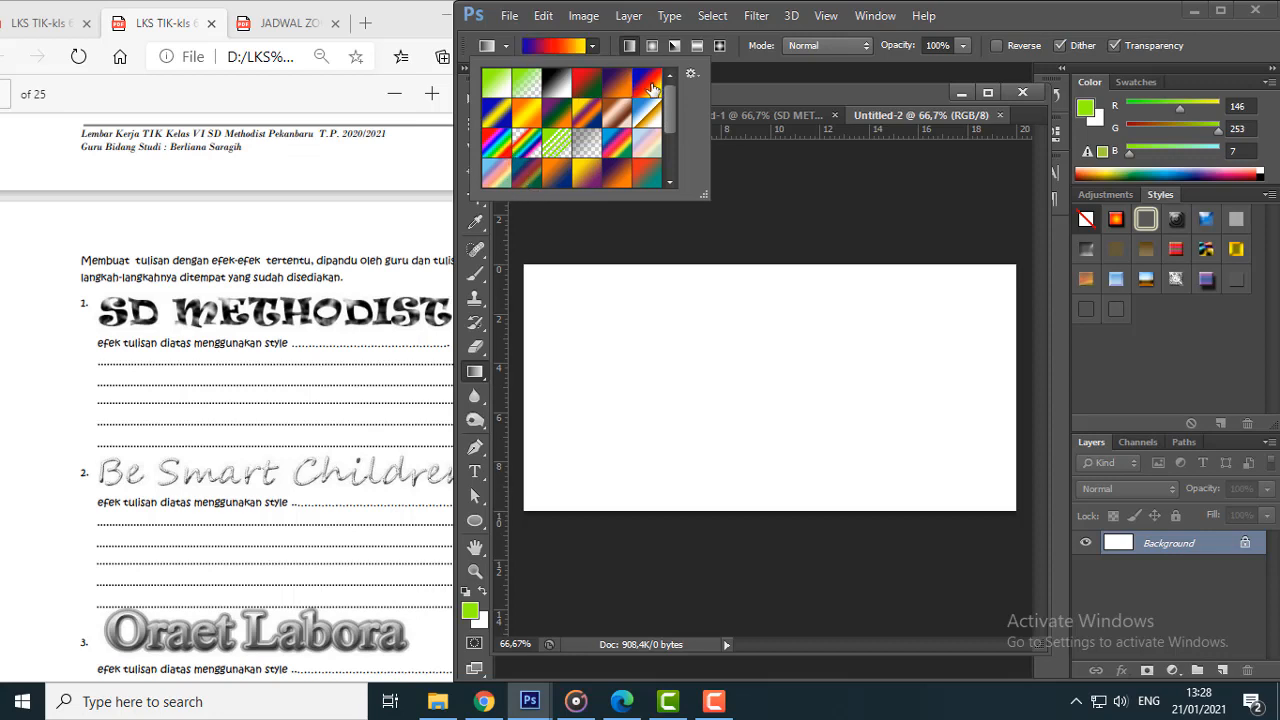
pyautogui.click(528, 276)
pyautogui.moveTo(528, 274); pyautogui.dragTo(1014, 510)
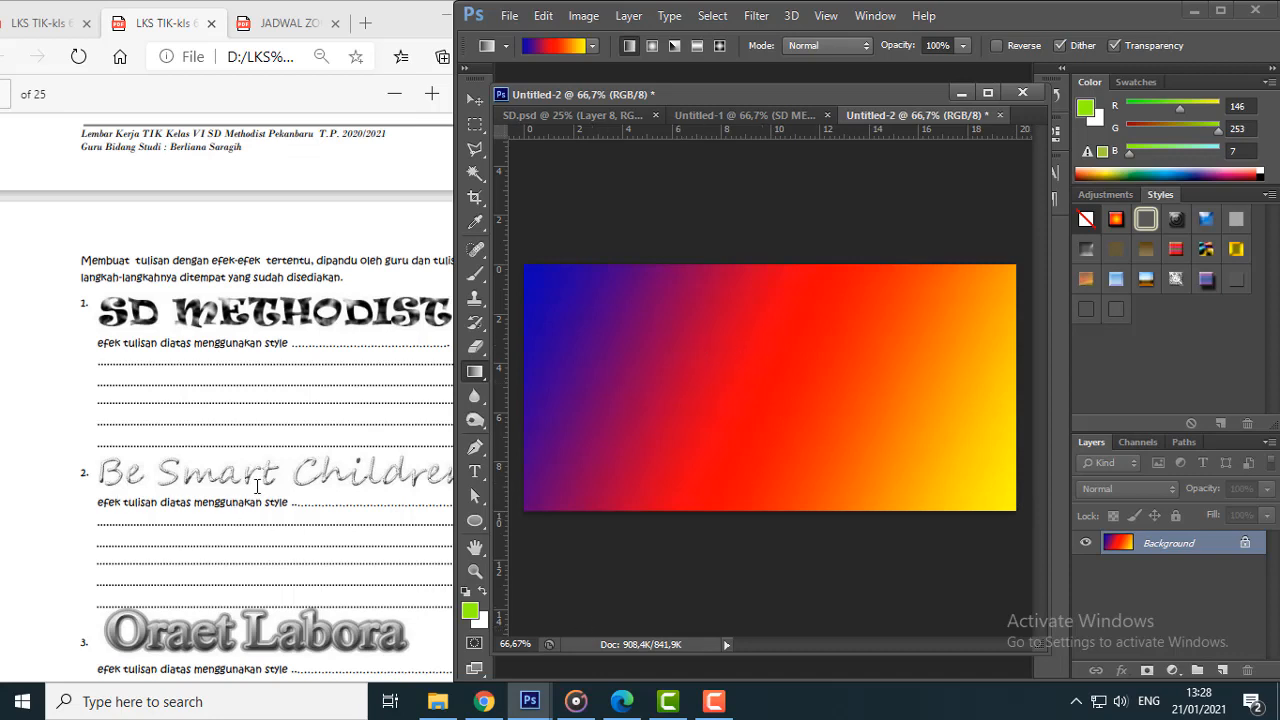
# Step: Add the horizontal text "Be Smart Children" starting near the left edge of the gradient canvas
pyautogui.click(476, 472)
pyautogui.click(538, 386)
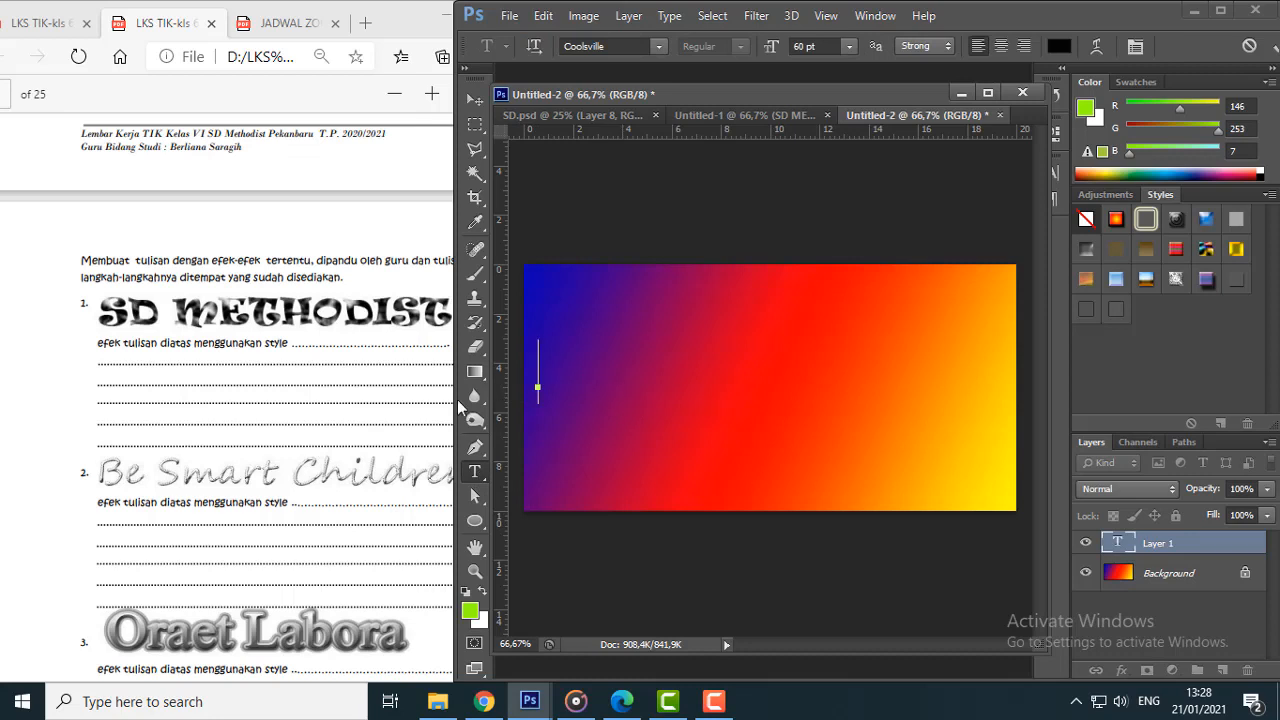
pyautogui.write('Be')
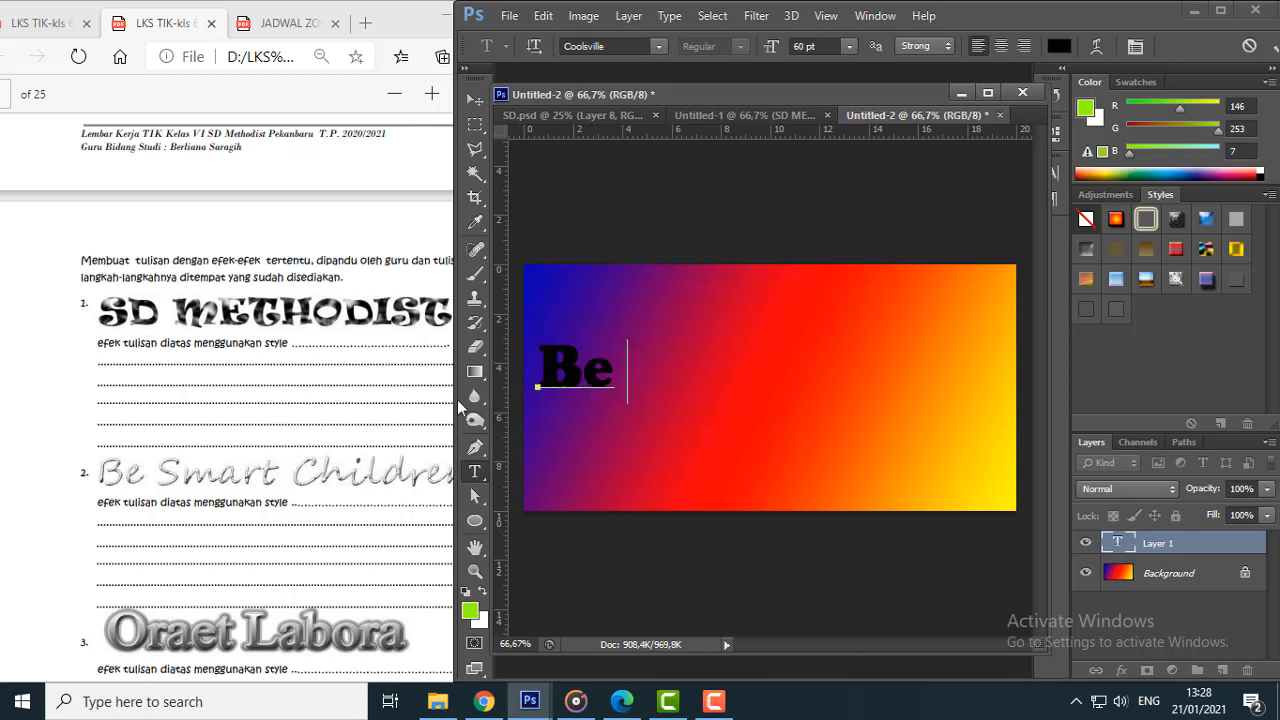
pyautogui.write(' Smart')
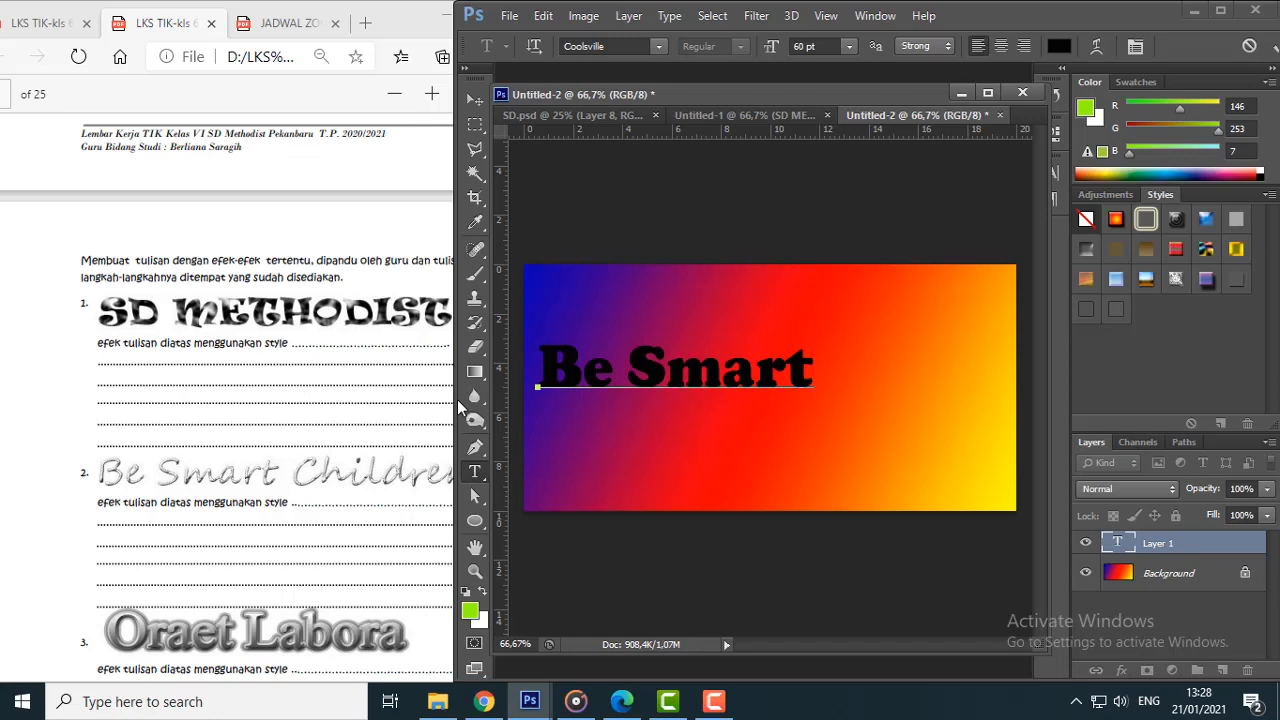
pyautogui.write(' C')
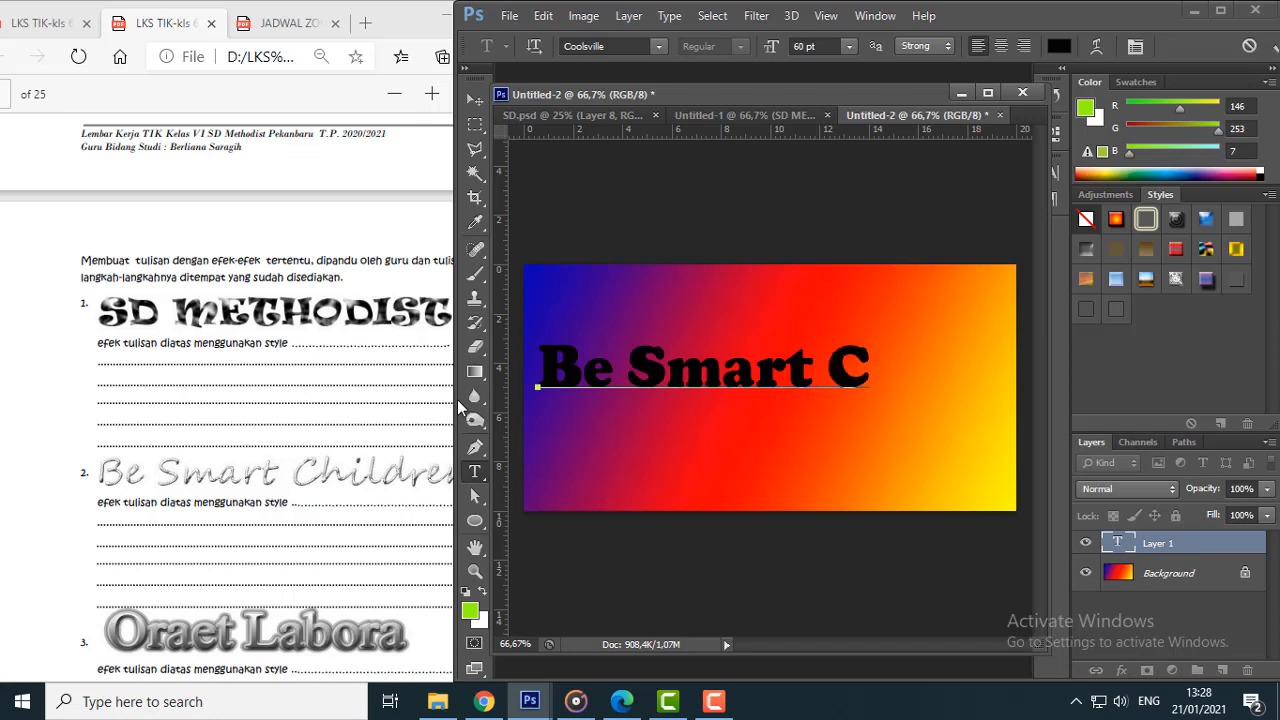
pyautogui.write('hildr')
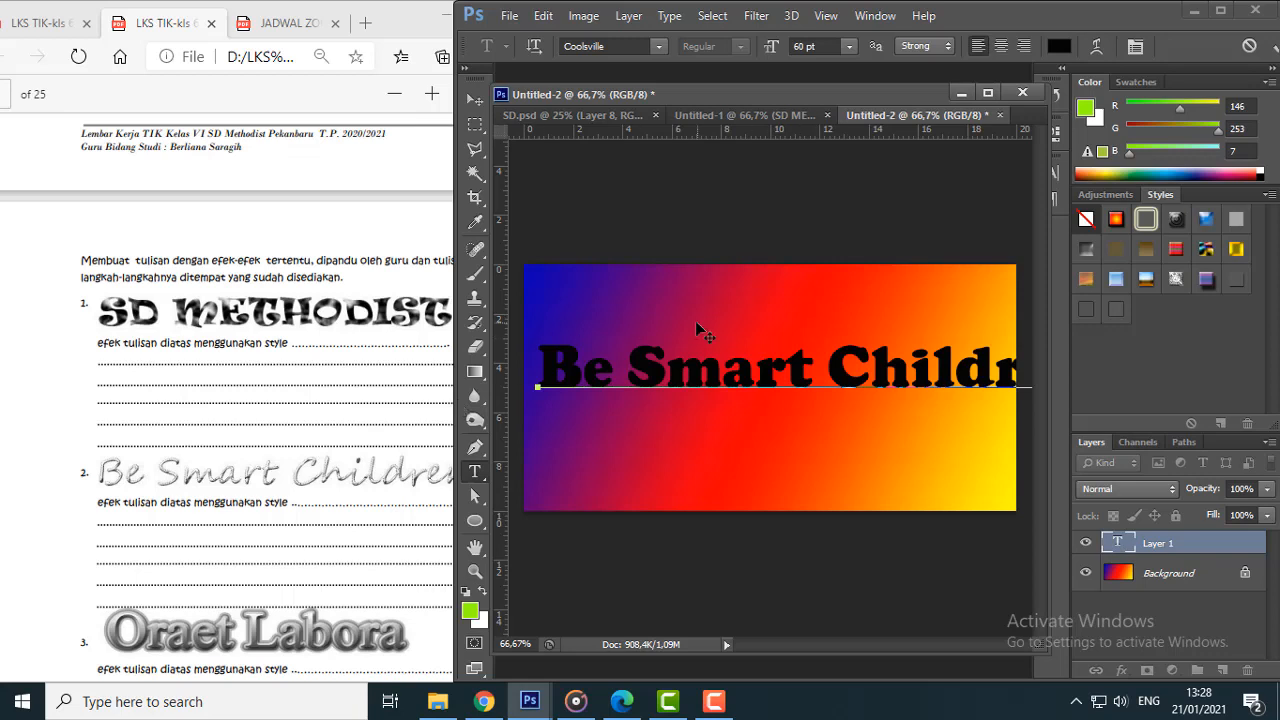
pyautogui.click(476, 101)
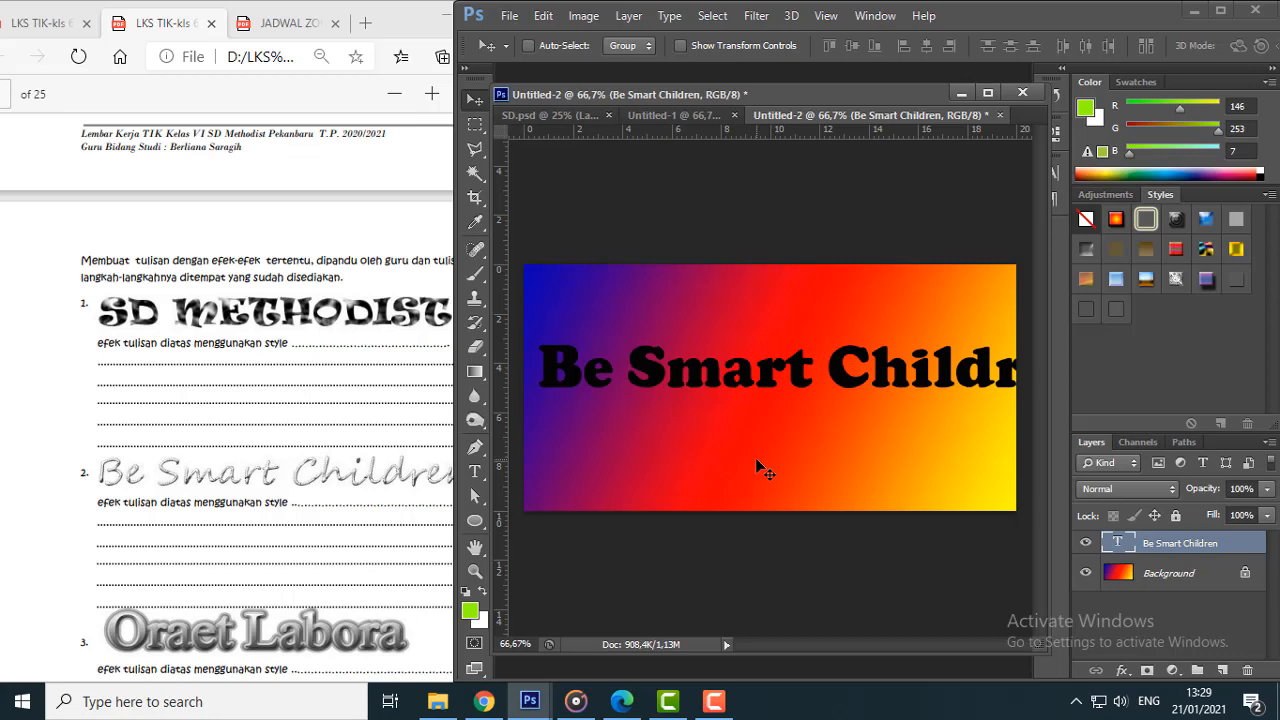
# Step: Free-transform the "Be Smart Children" text to about 82% width and 204% height, placing it within the canvas
pyautogui.hotkey('ctrl', 't')
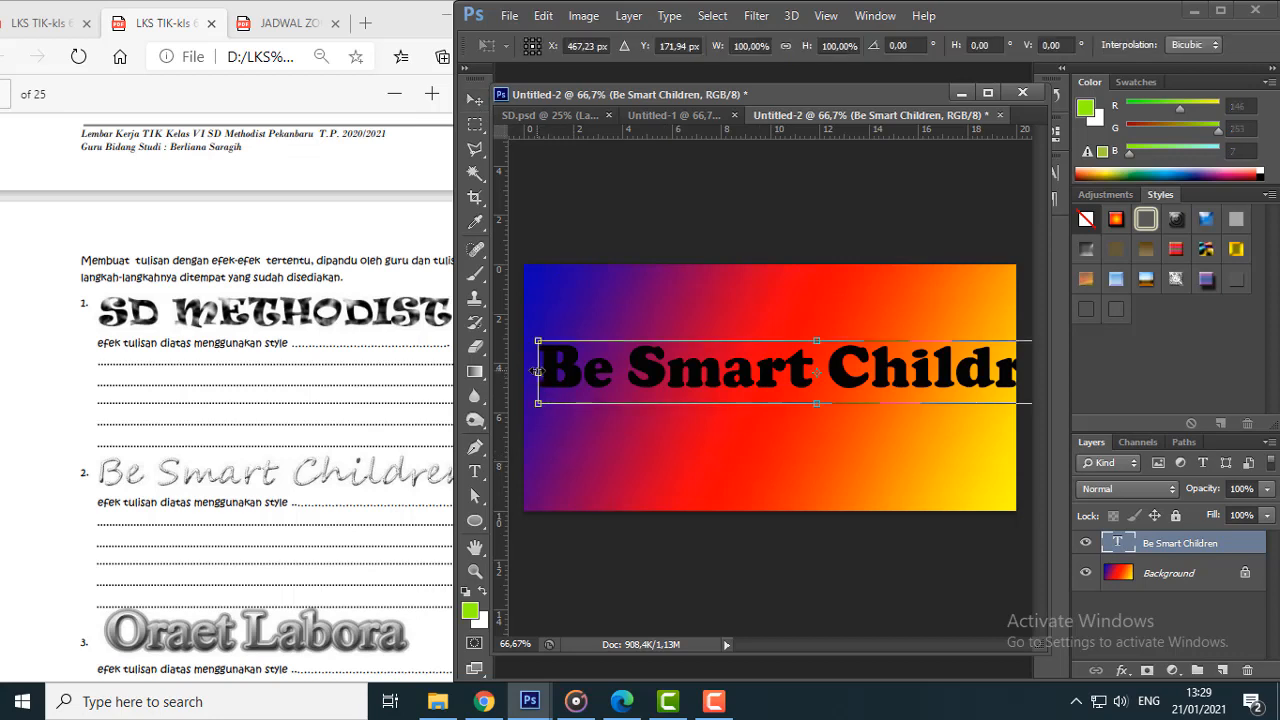
pyautogui.moveTo(538, 371); pyautogui.dragTo(672, 372)
pyautogui.moveTo(948, 362); pyautogui.dragTo(820, 378)
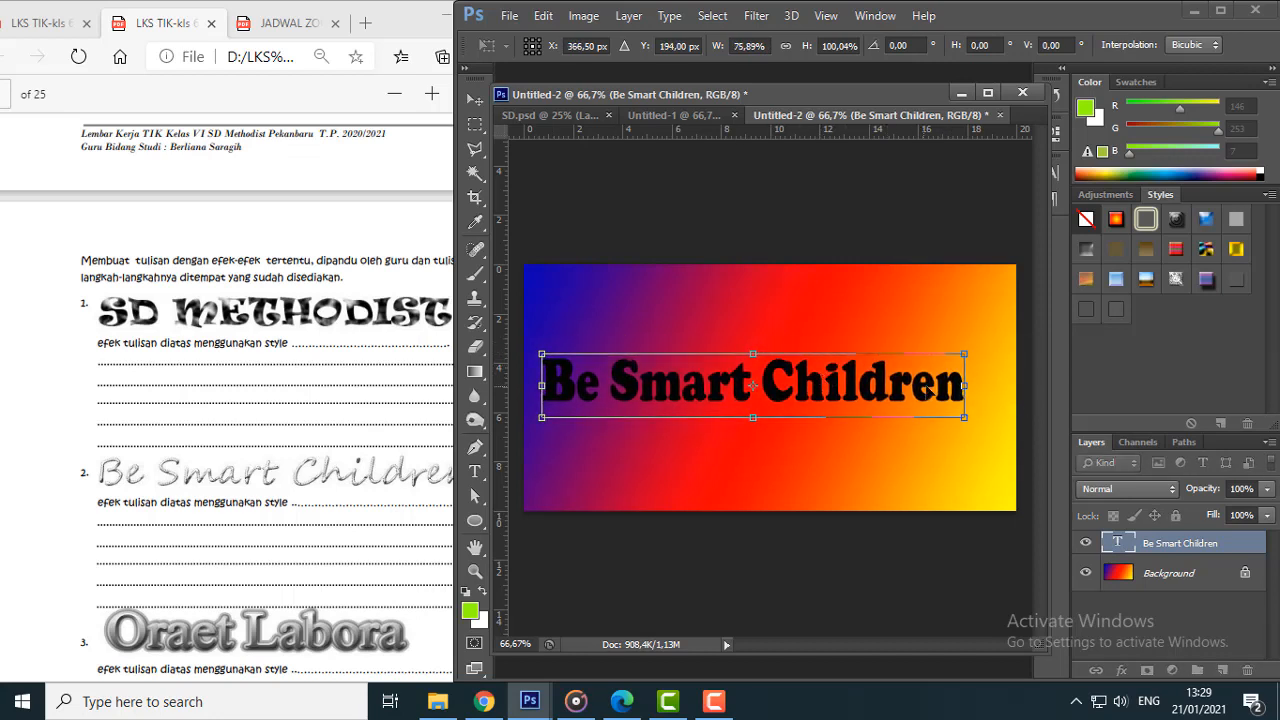
pyautogui.moveTo(967, 384); pyautogui.dragTo(996, 384)
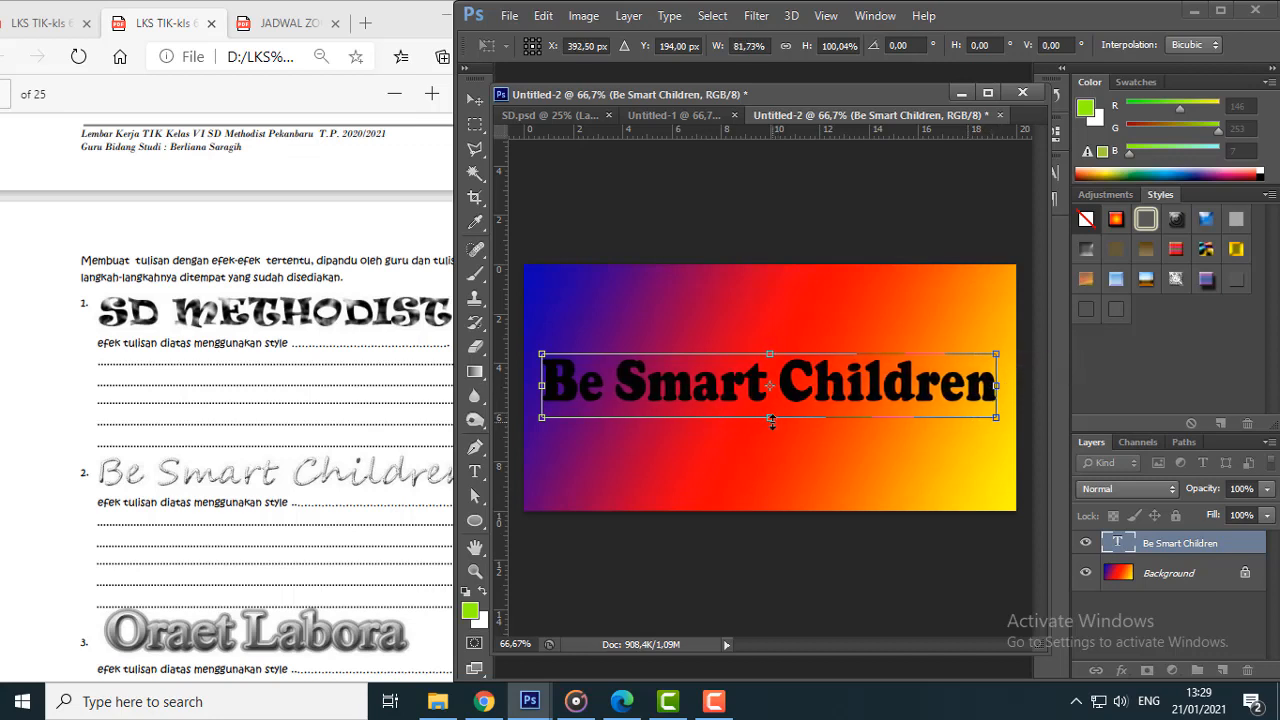
pyautogui.moveTo(769, 419); pyautogui.dragTo(783, 466)
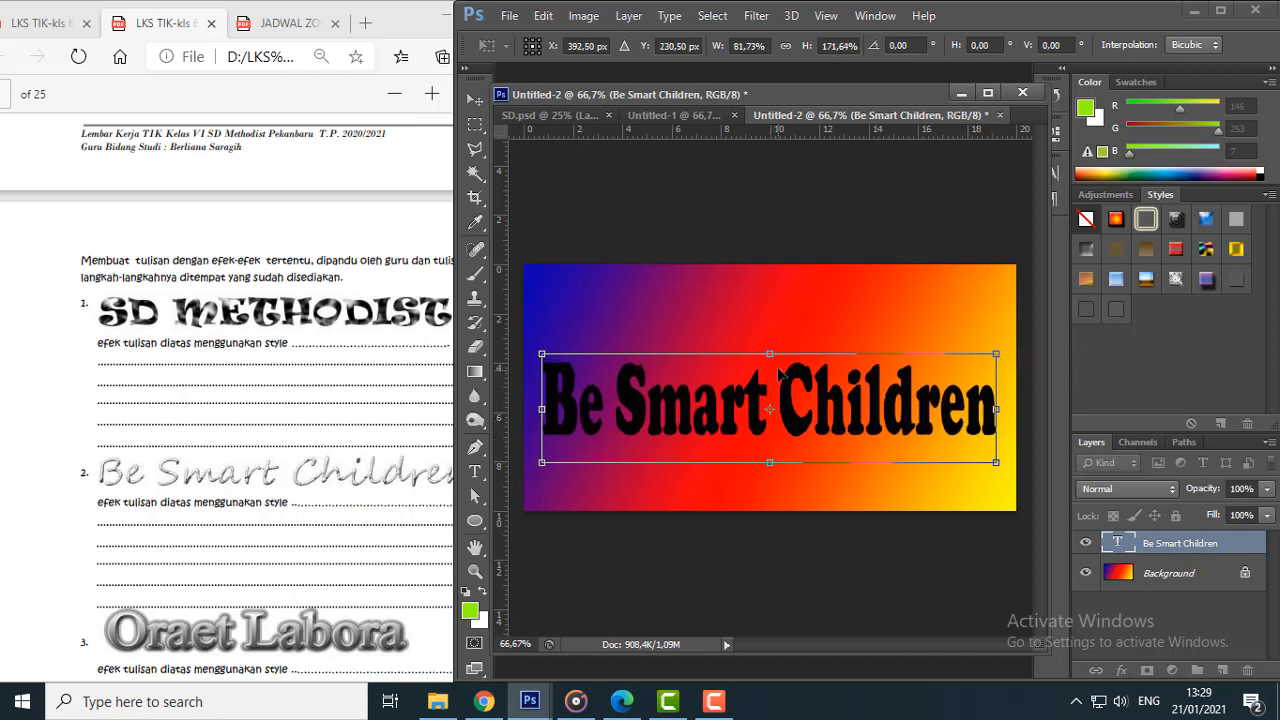
pyautogui.moveTo(770, 355); pyautogui.dragTo(770, 335)
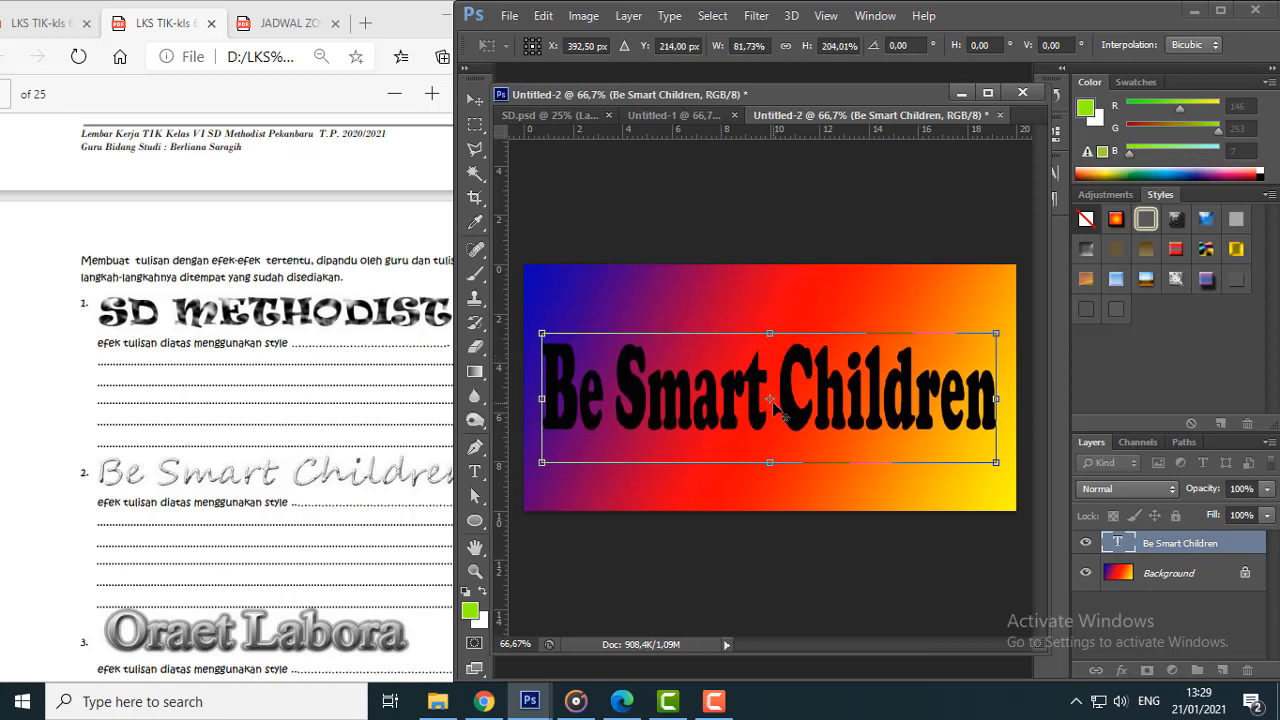
pyautogui.press('Return')
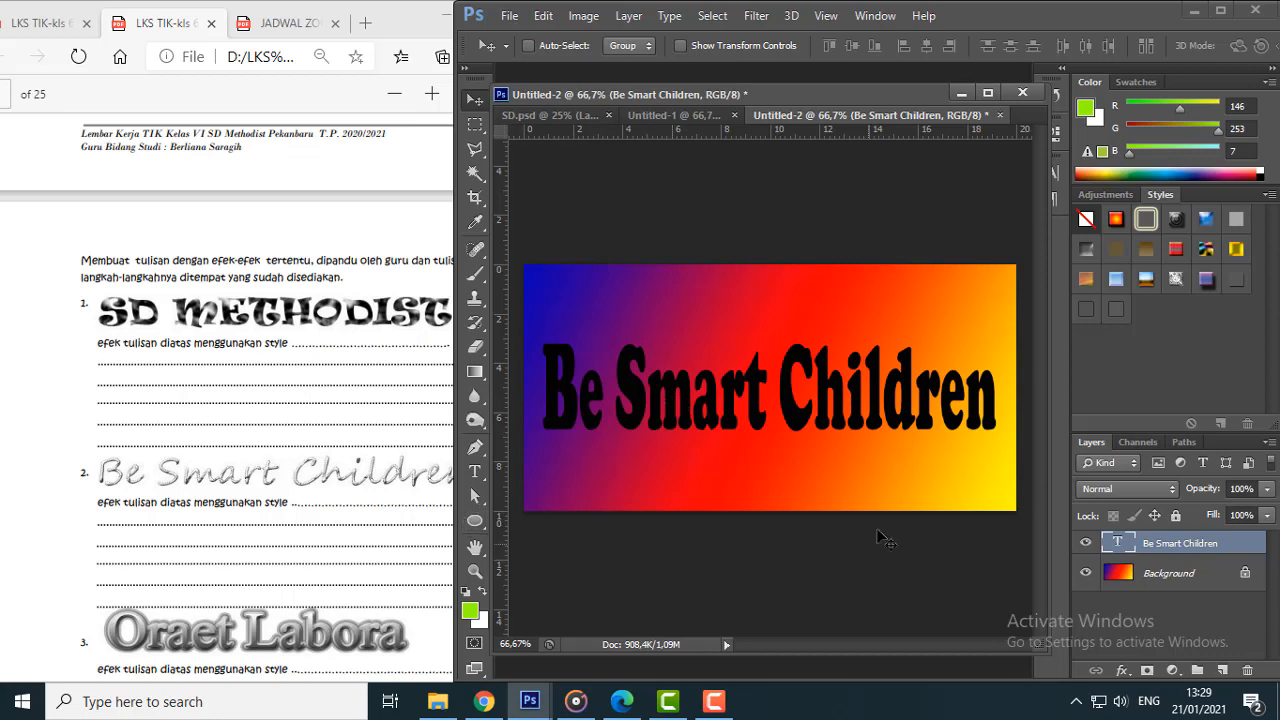
# Step: Select all of the "Be Smart Children" text for editing and set its font to Freehand521 BT
pyautogui.click(1166, 578)
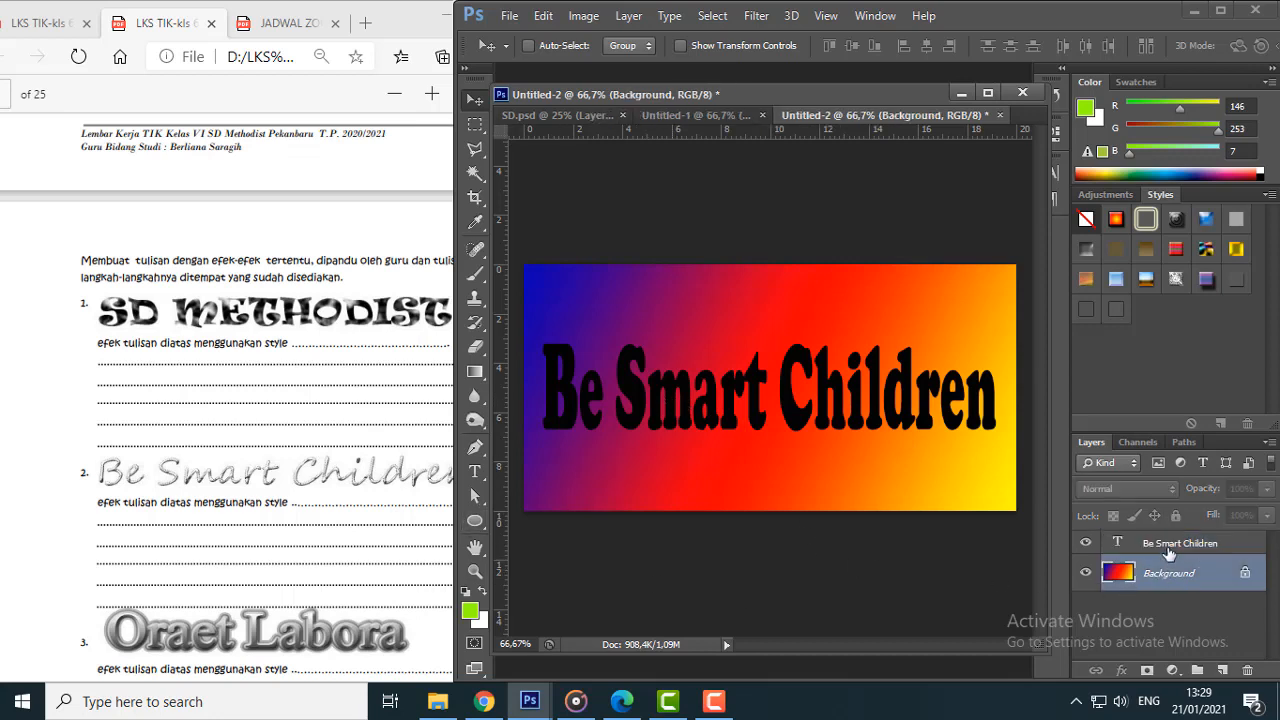
pyautogui.click(1168, 546)
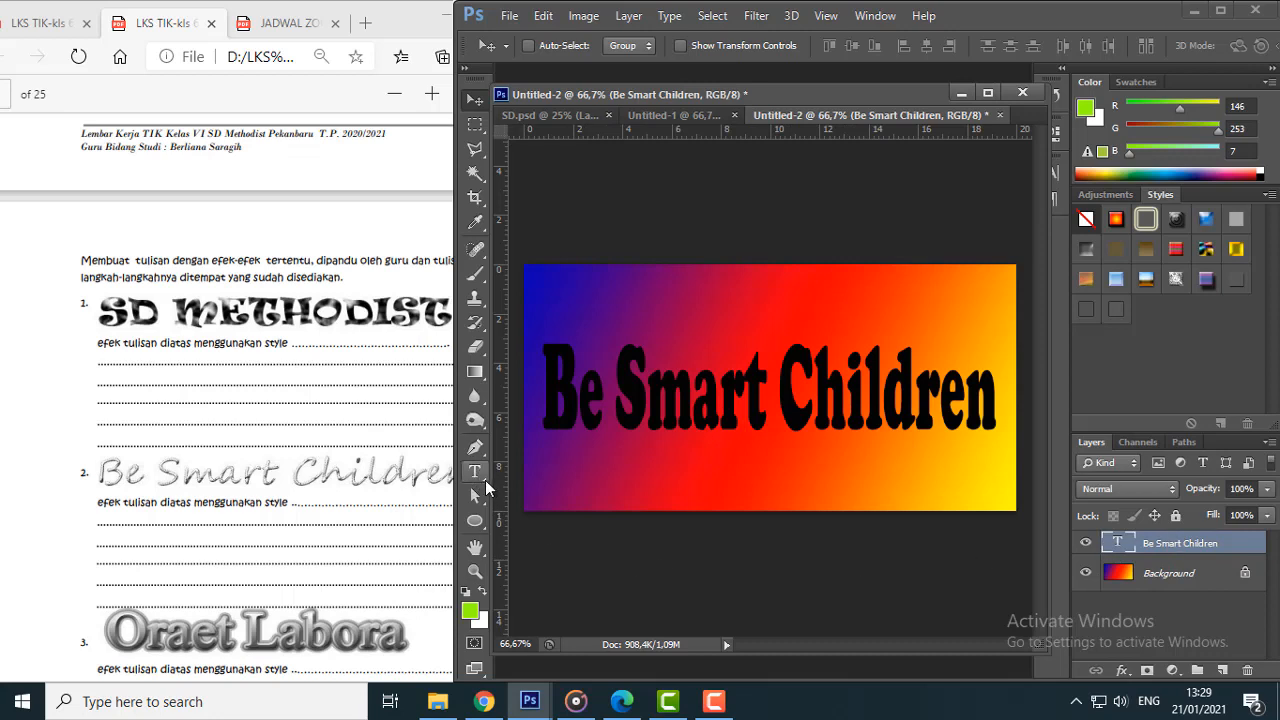
pyautogui.click(485, 480)
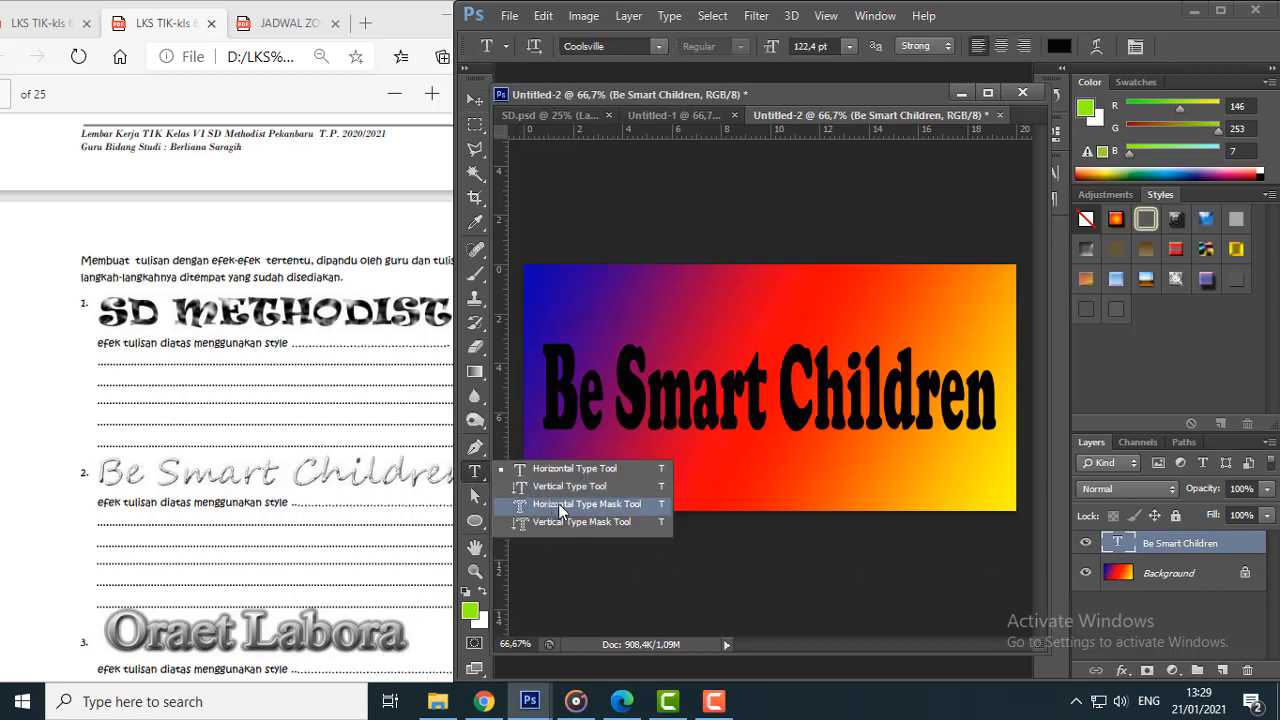
pyautogui.click(575, 469)
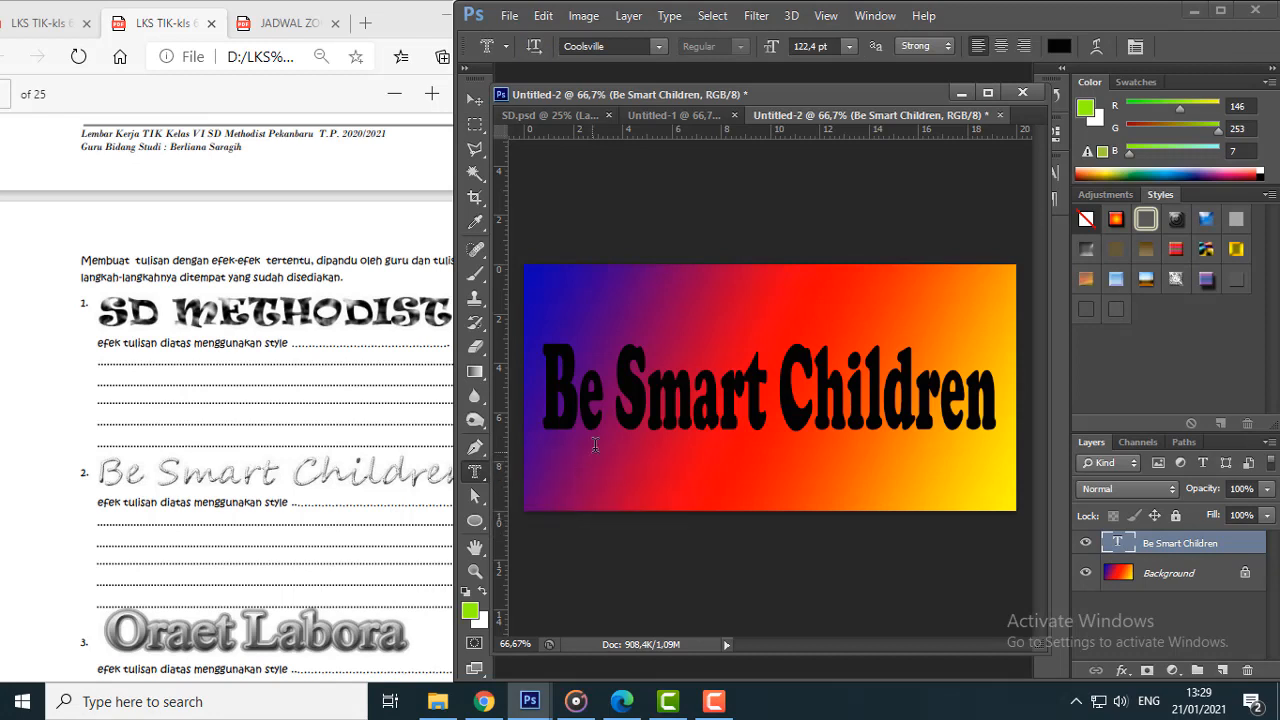
pyautogui.click(642, 400)
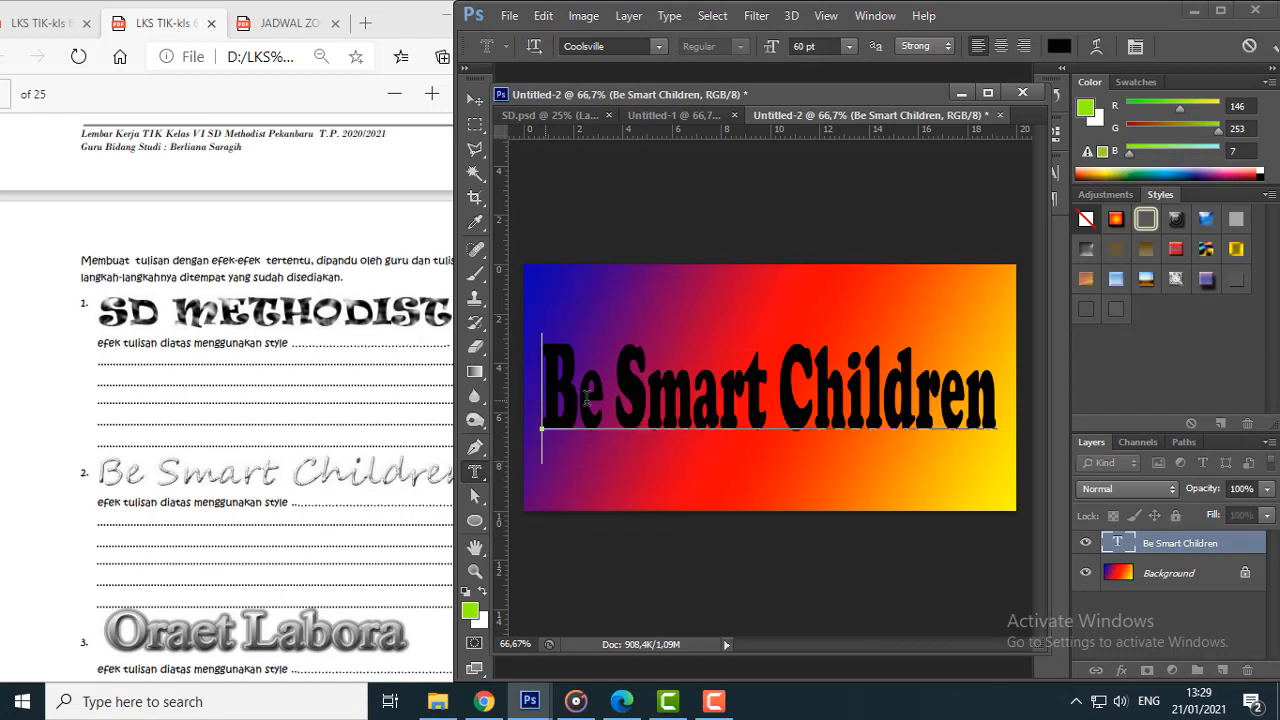
pyautogui.moveTo(545, 397); pyautogui.dragTo(991, 409)
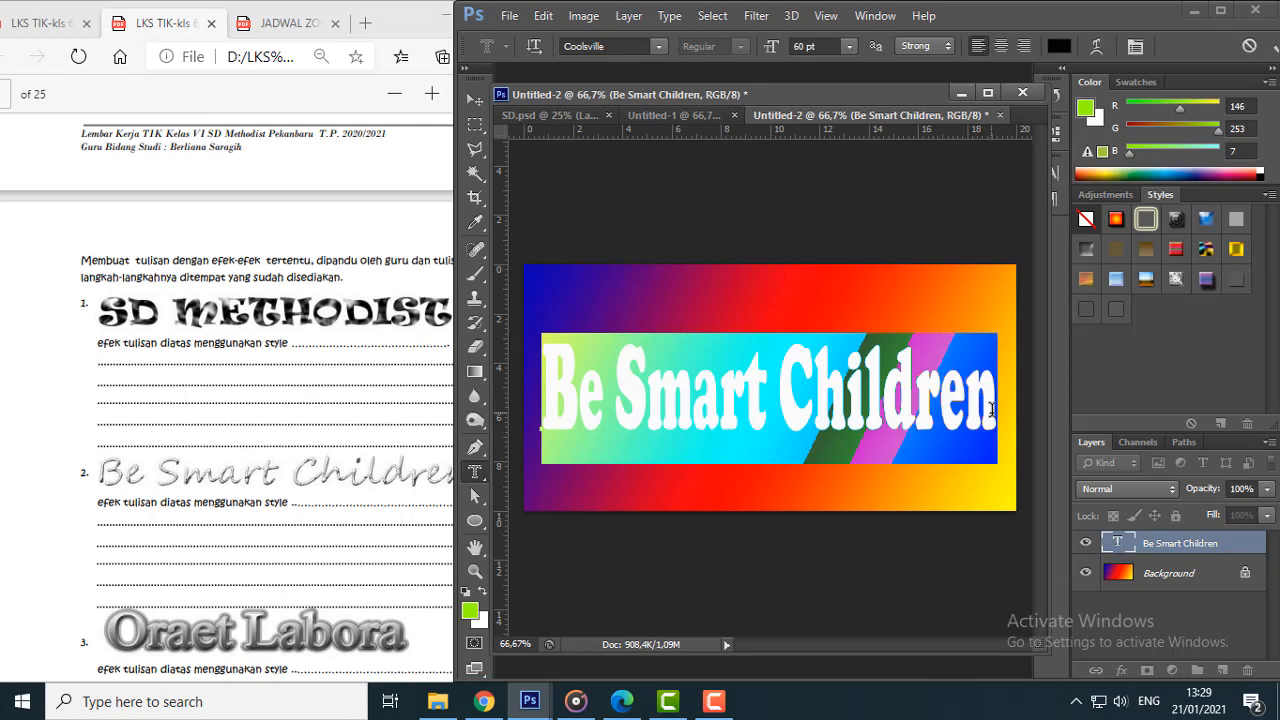
pyautogui.click(663, 45)
pyautogui.scroll(-4, 735, 333)
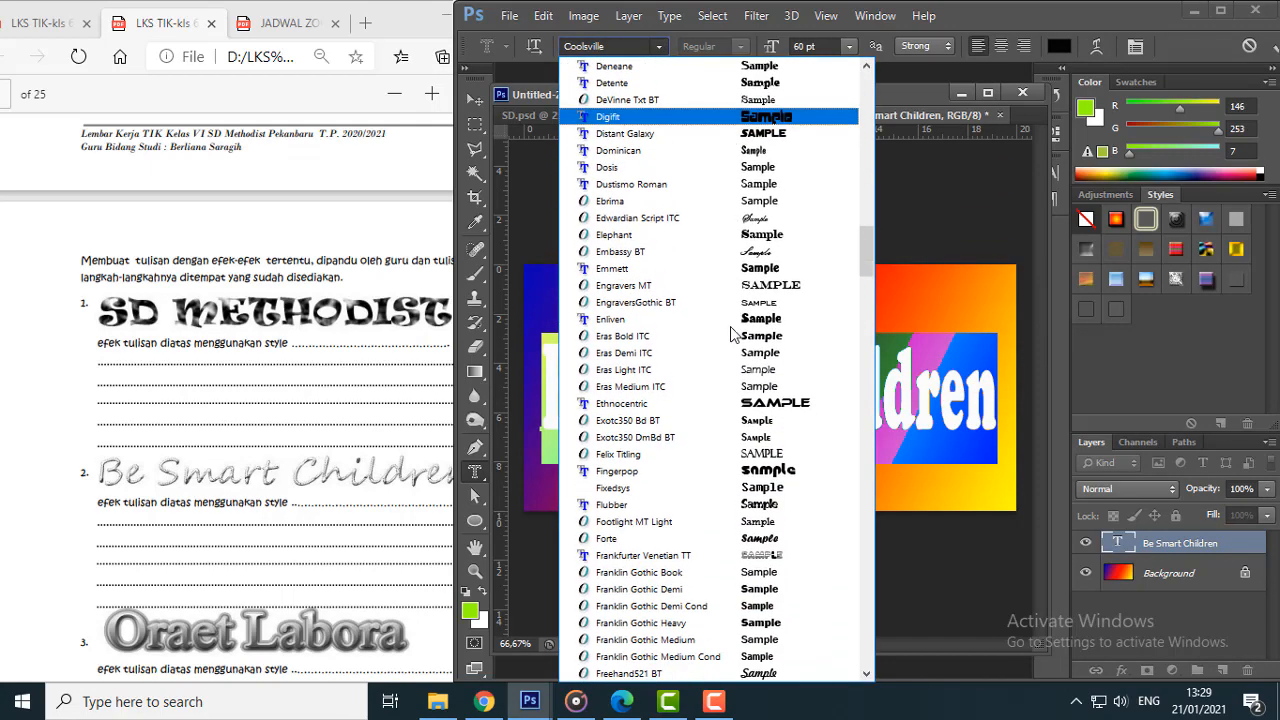
pyautogui.scroll(-6, 735, 333)
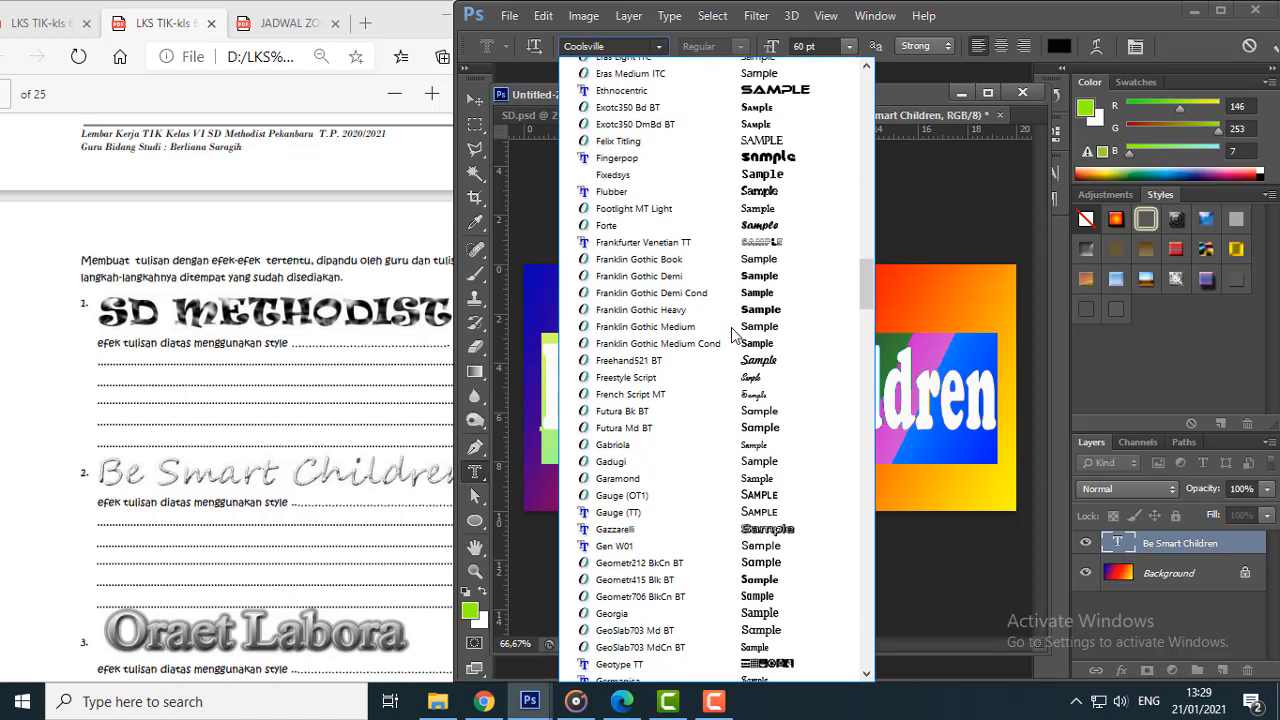
pyautogui.scroll(-5, 735, 333)
pyautogui.scroll(-1, 740, 334)
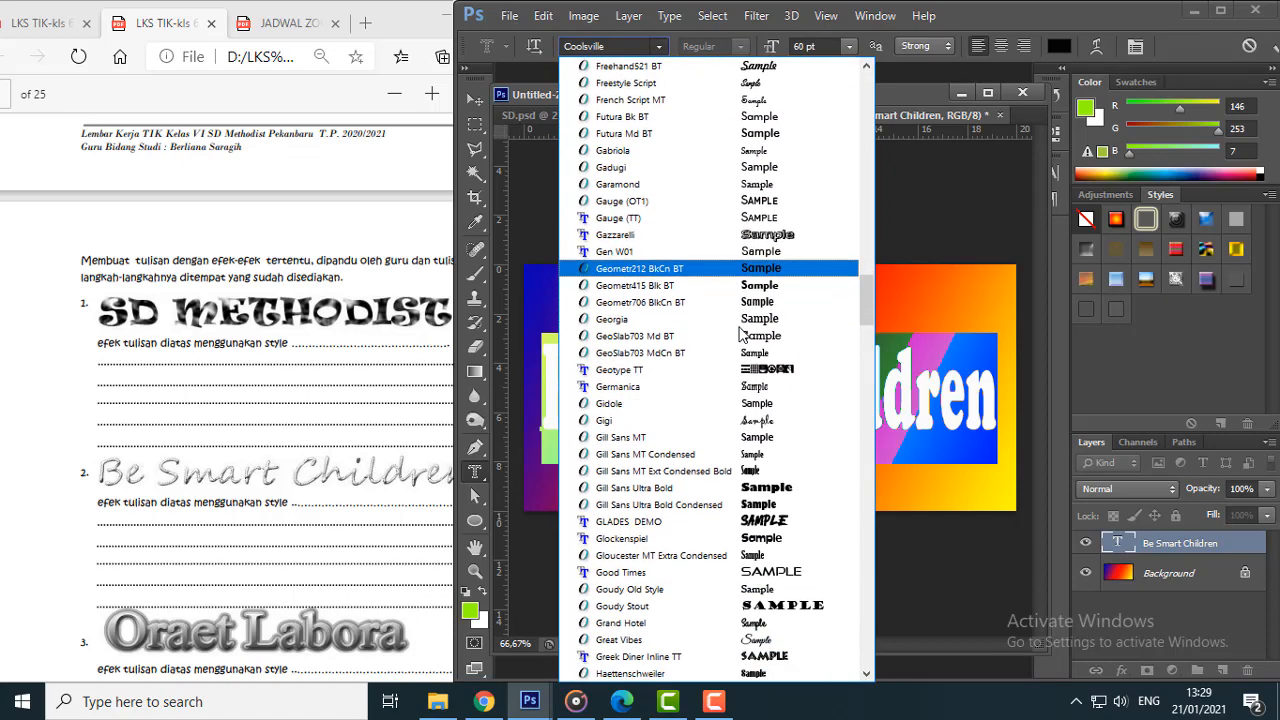
pyautogui.click(797, 68)
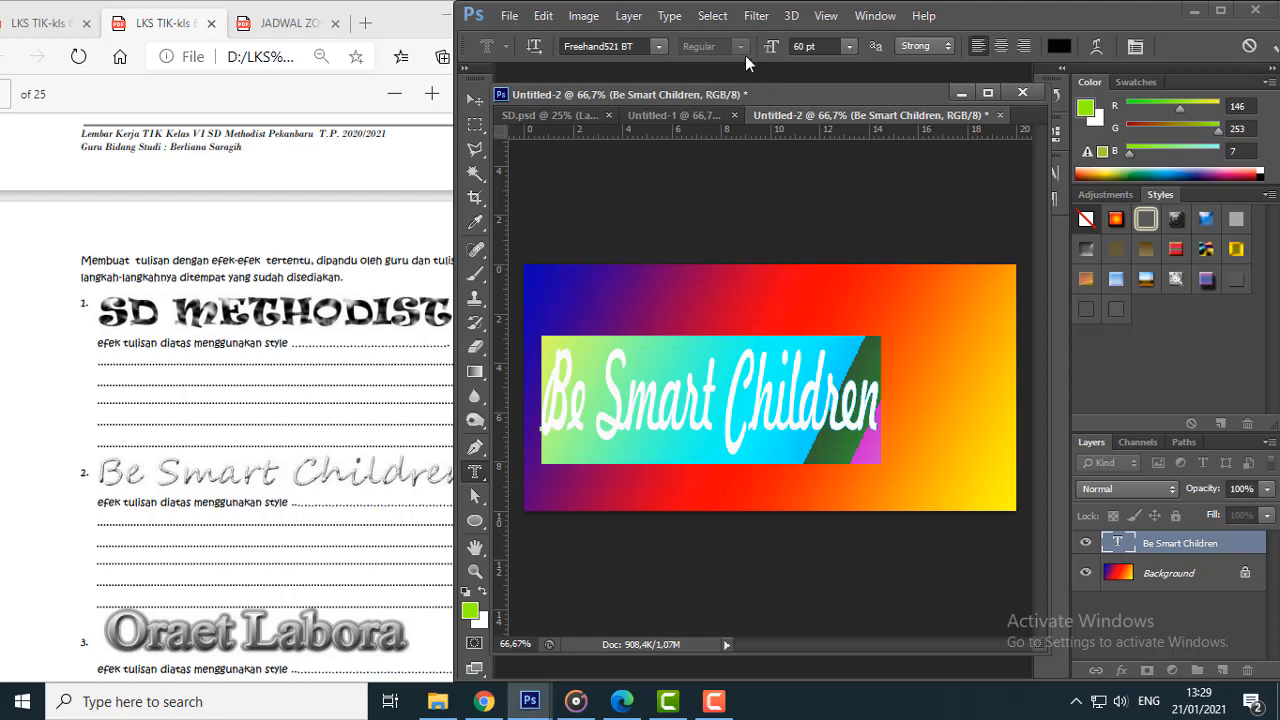
# Step: Change the selected "Be Smart Children" text's font to HarvestItal and commit the text edit
pyautogui.click(661, 47)
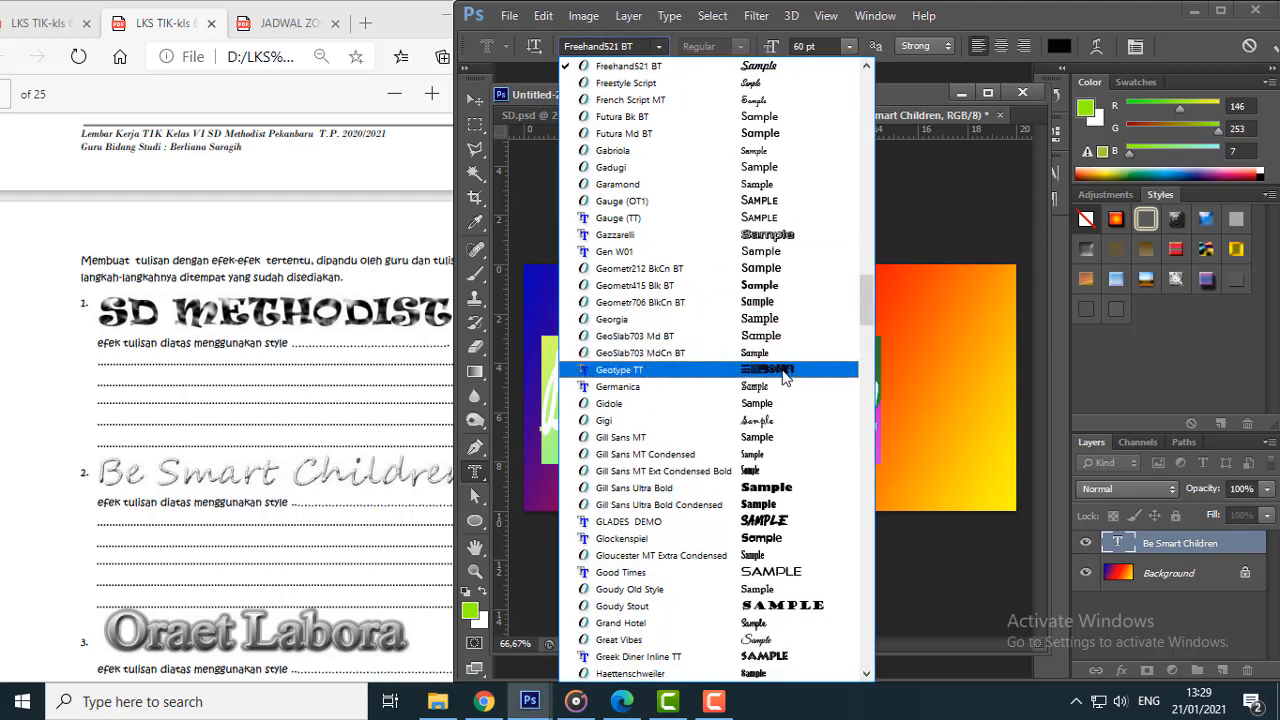
pyautogui.scroll(-1, 789, 400)
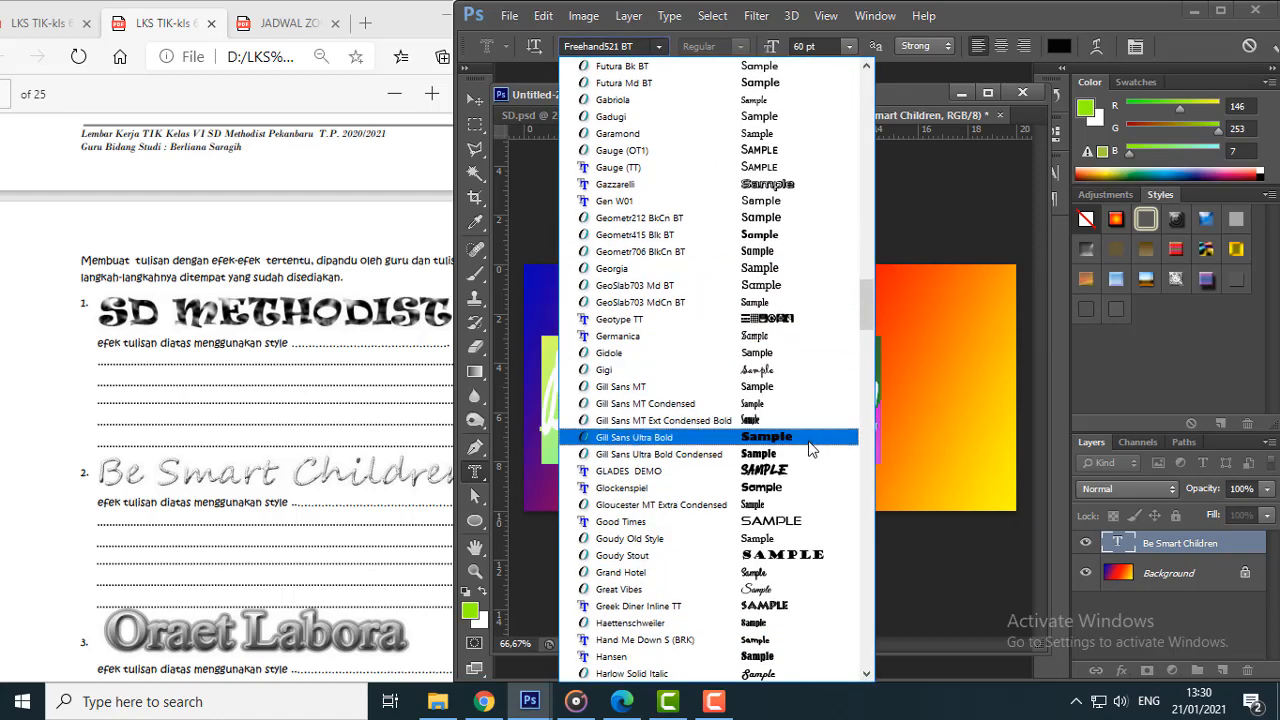
pyautogui.scroll(-4, 810, 450)
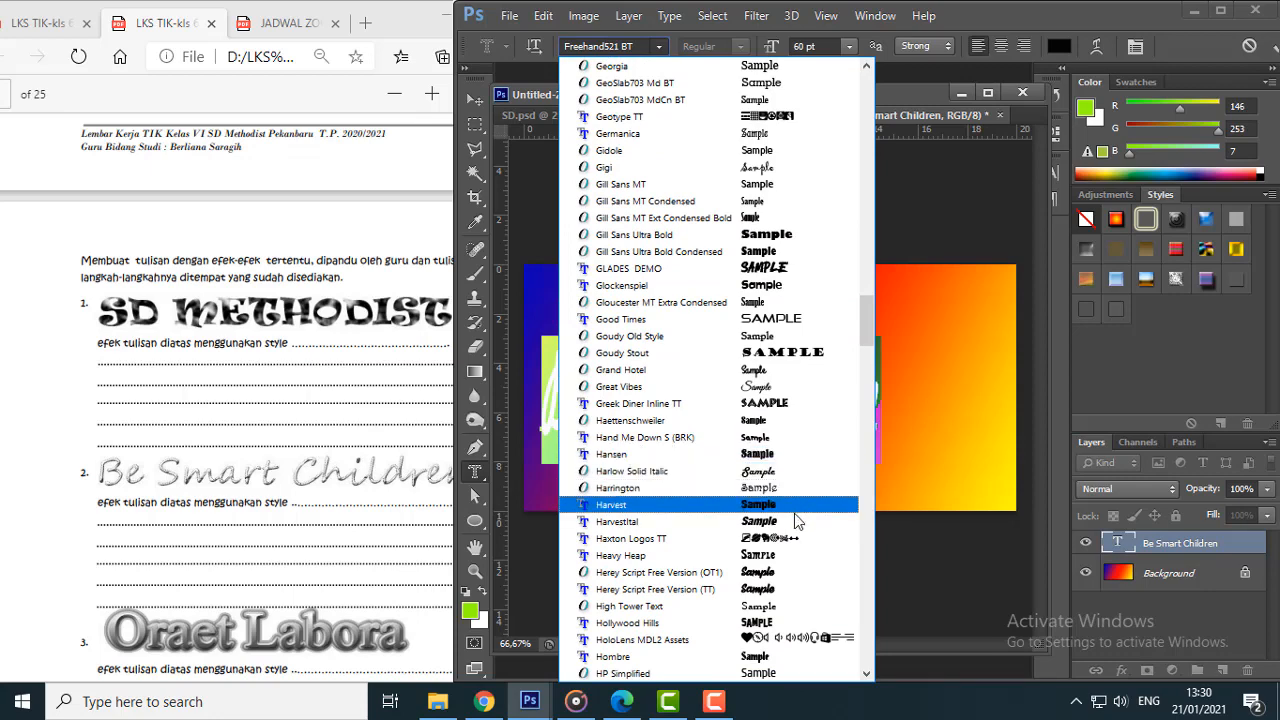
pyautogui.click(808, 527)
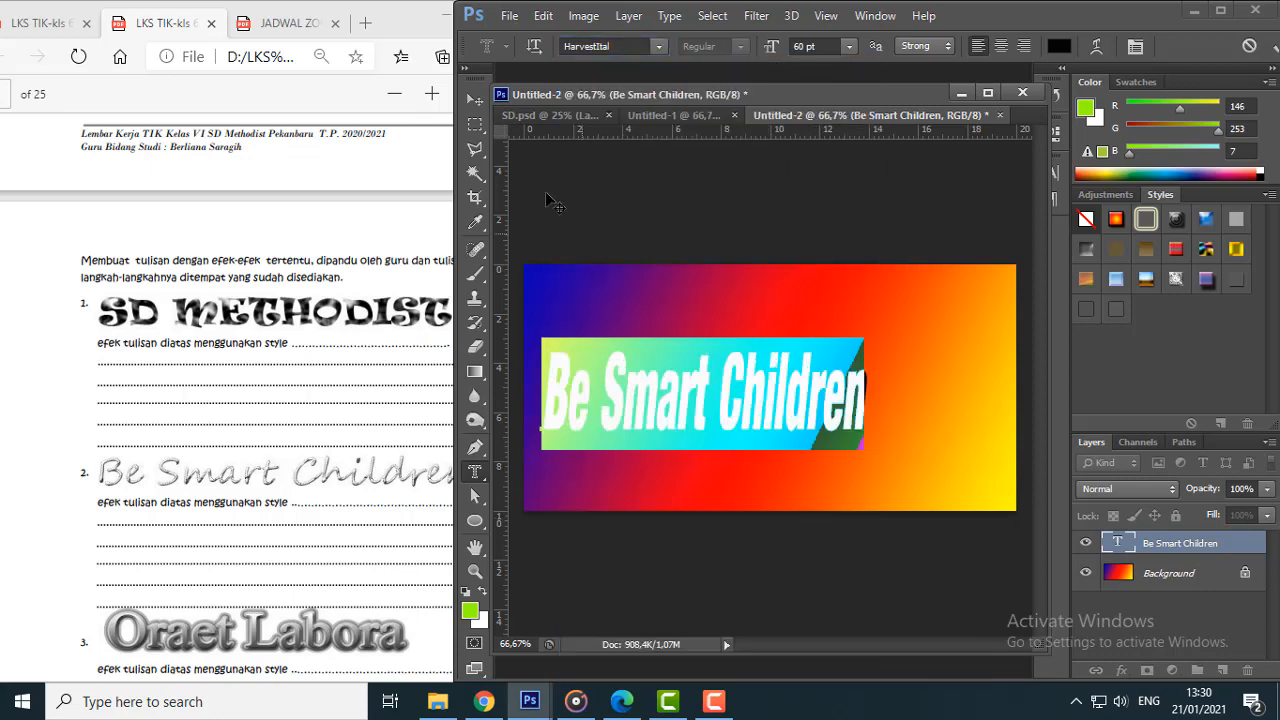
pyautogui.click(475, 100)
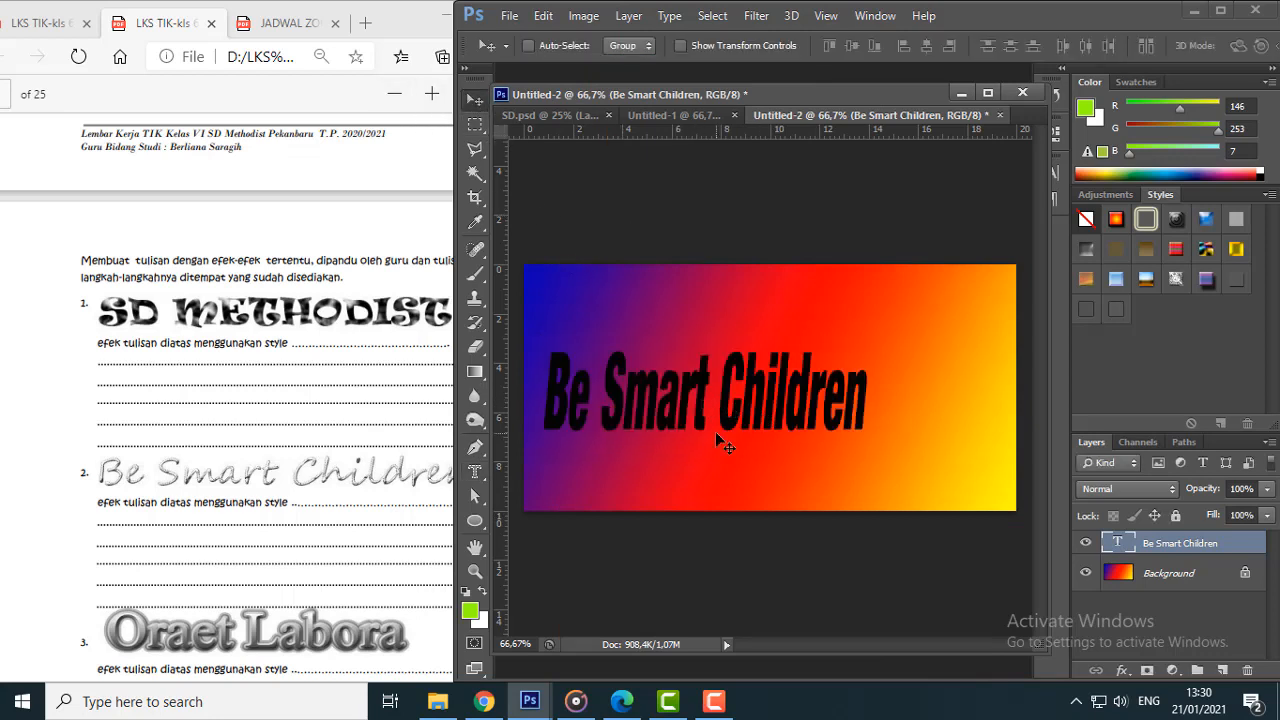
# Step: Free-transform the "Be Smart Children" text to about 140% width and stretch its height both downward and upward within the canvas
pyautogui.hotkey('ctrl', 't')
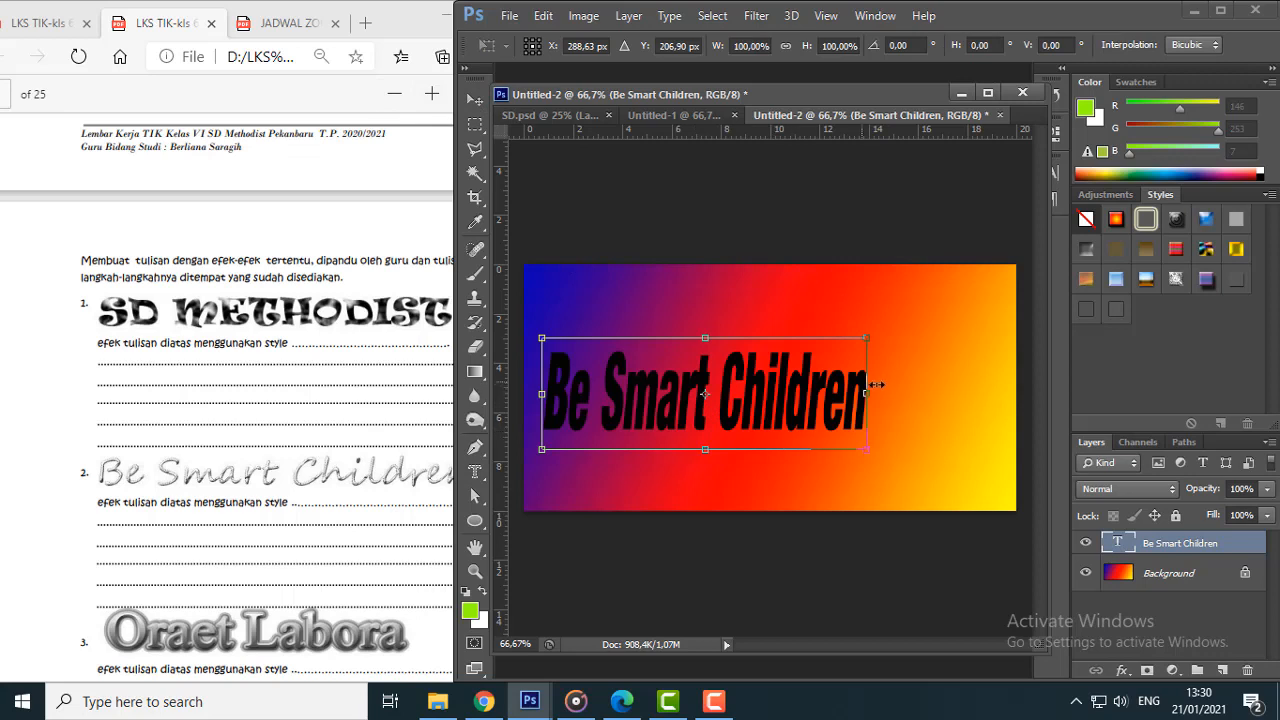
pyautogui.moveTo(868, 396); pyautogui.dragTo(997, 396)
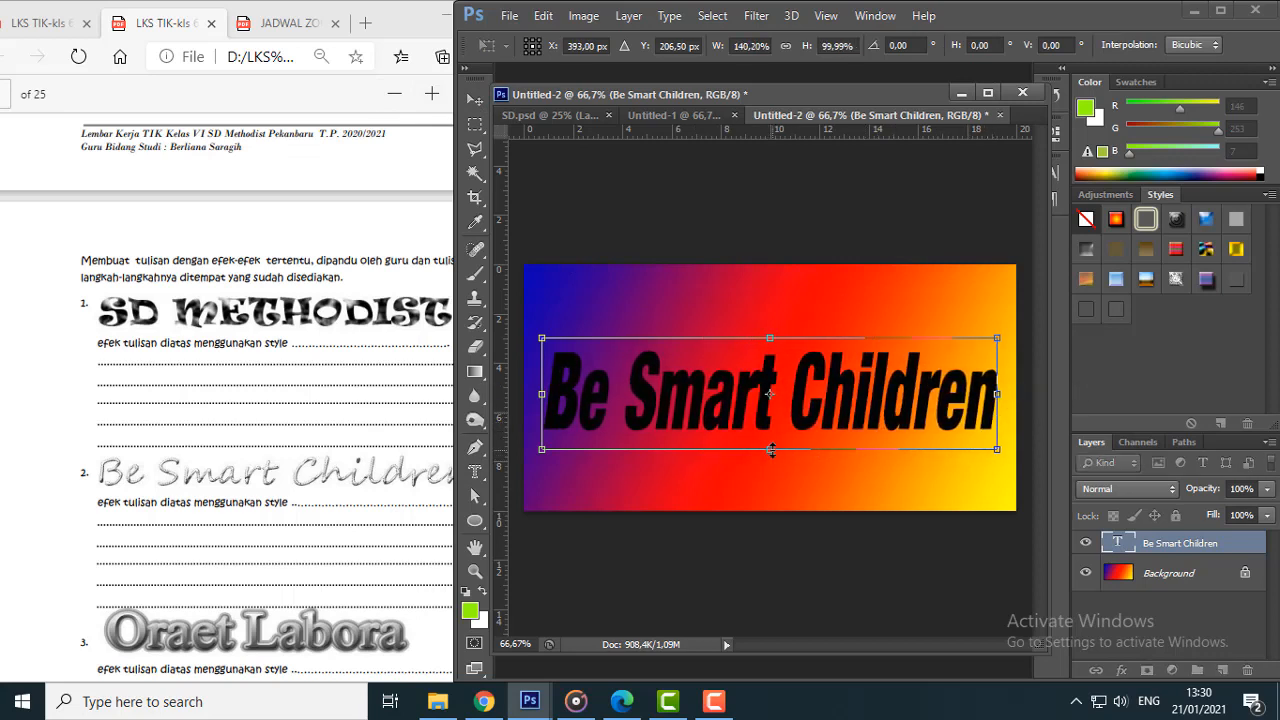
pyautogui.moveTo(770, 452); pyautogui.dragTo(771, 489)
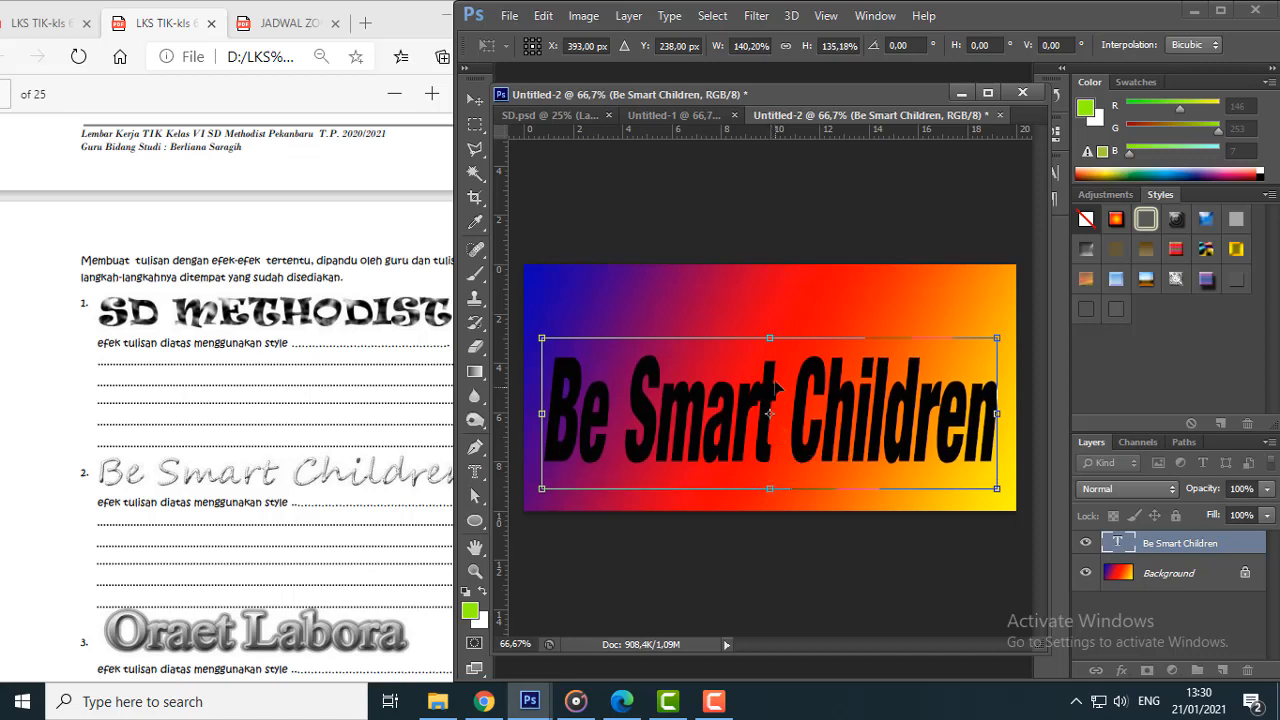
pyautogui.moveTo(771, 336); pyautogui.dragTo(770, 310)
pyautogui.press('Return')
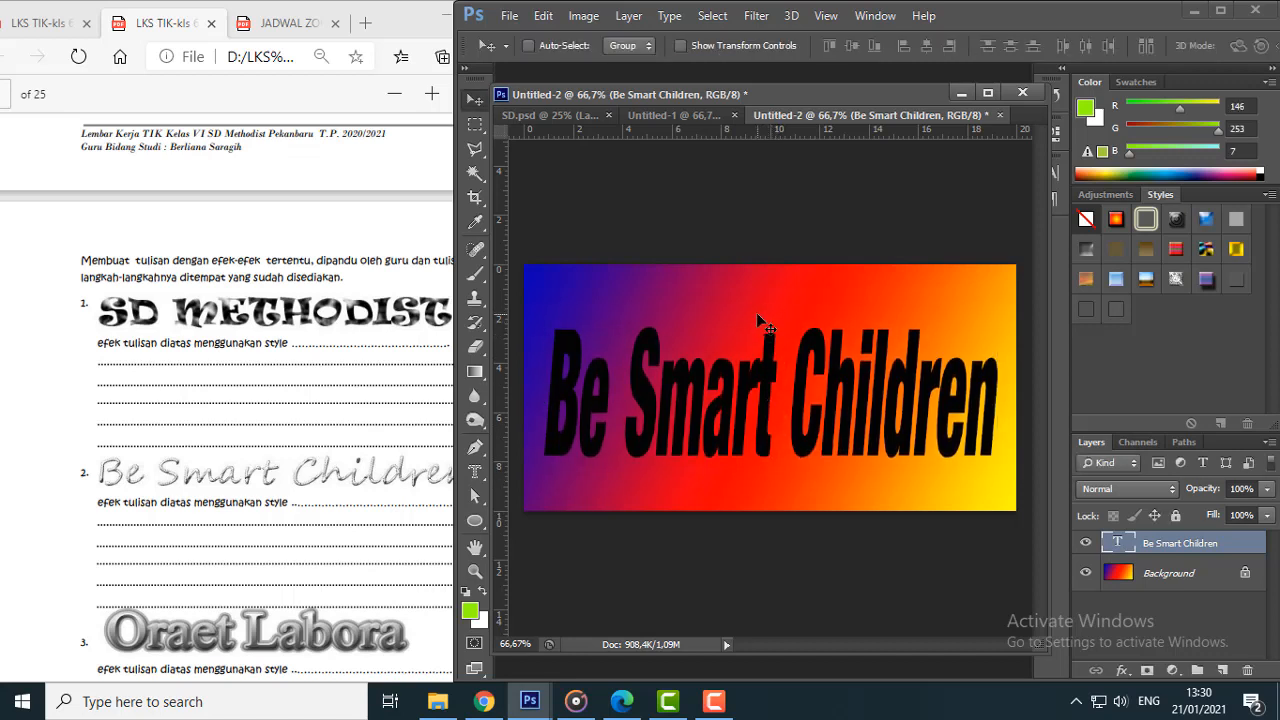
# Step: Apply the speckled black-and-white preset style to the "Be Smart Children" text, comparing it with the blue-and-gold horizon style
pyautogui.click(1176, 280)
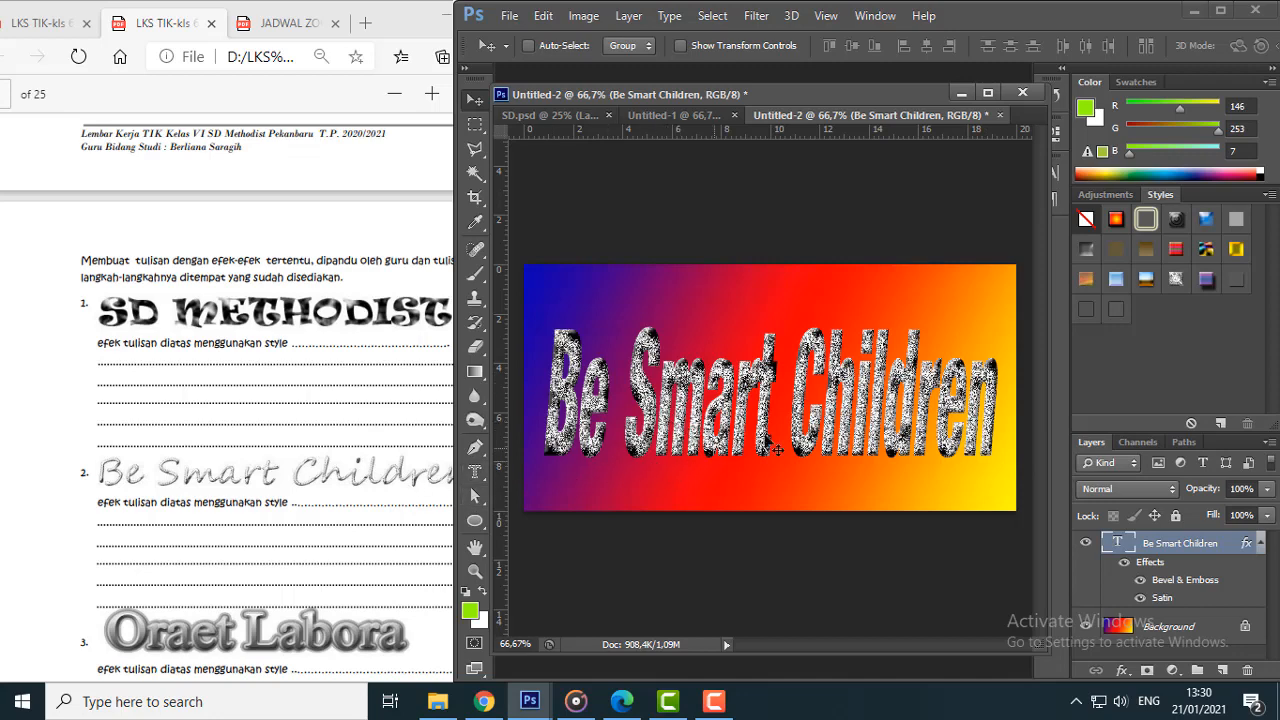
pyautogui.click(1150, 281)
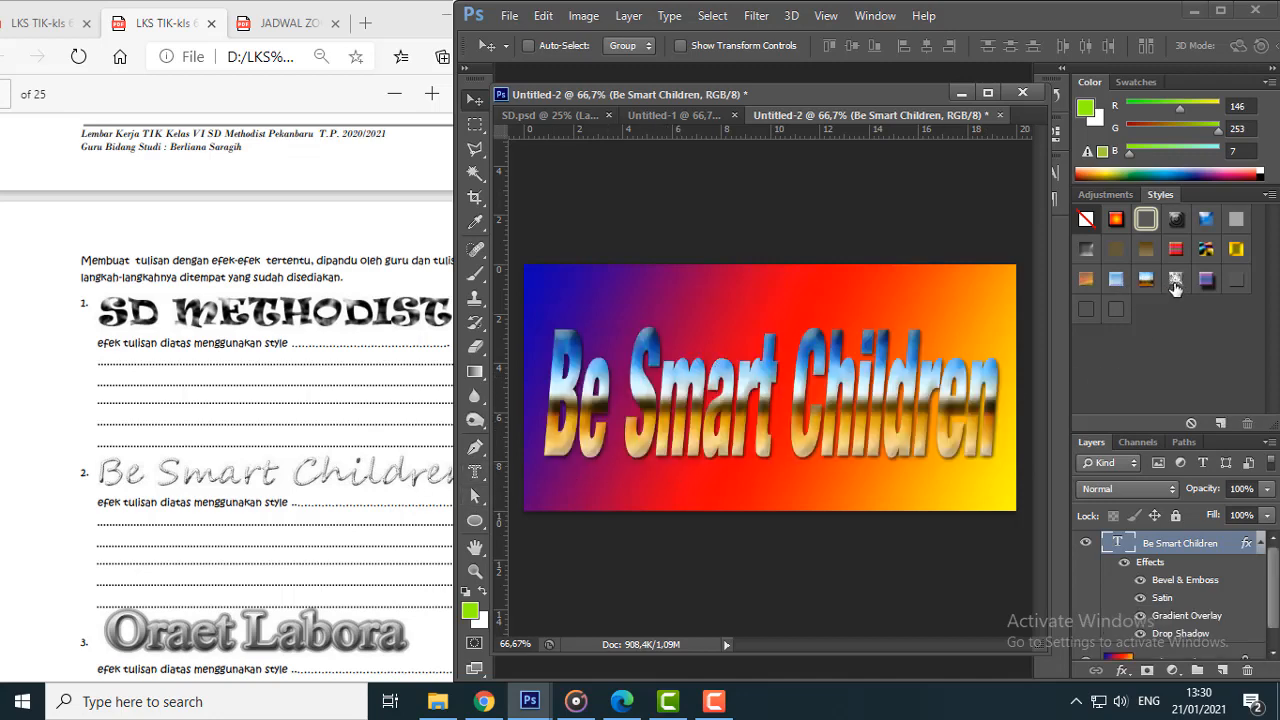
pyautogui.click(1175, 280)
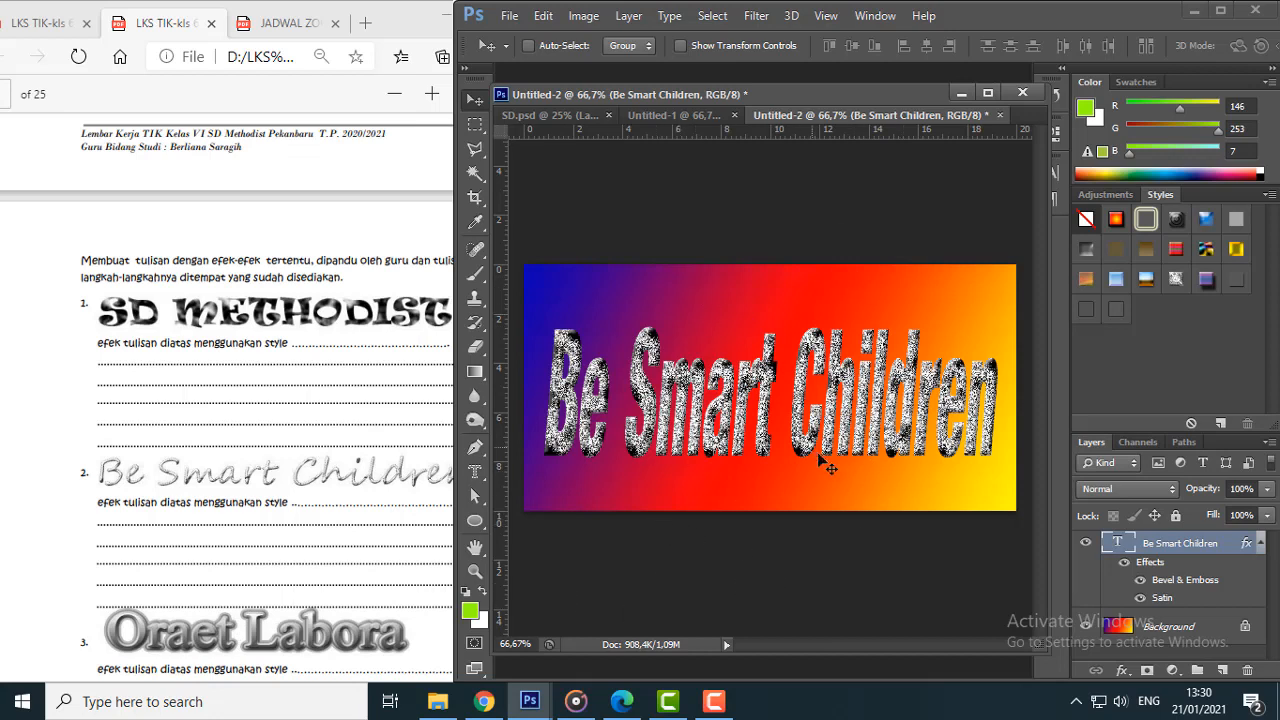
# Step: Create another new document 20 cm wide and 10 cm high at a resolution of 100 pixels/inch
pyautogui.click(510, 15)
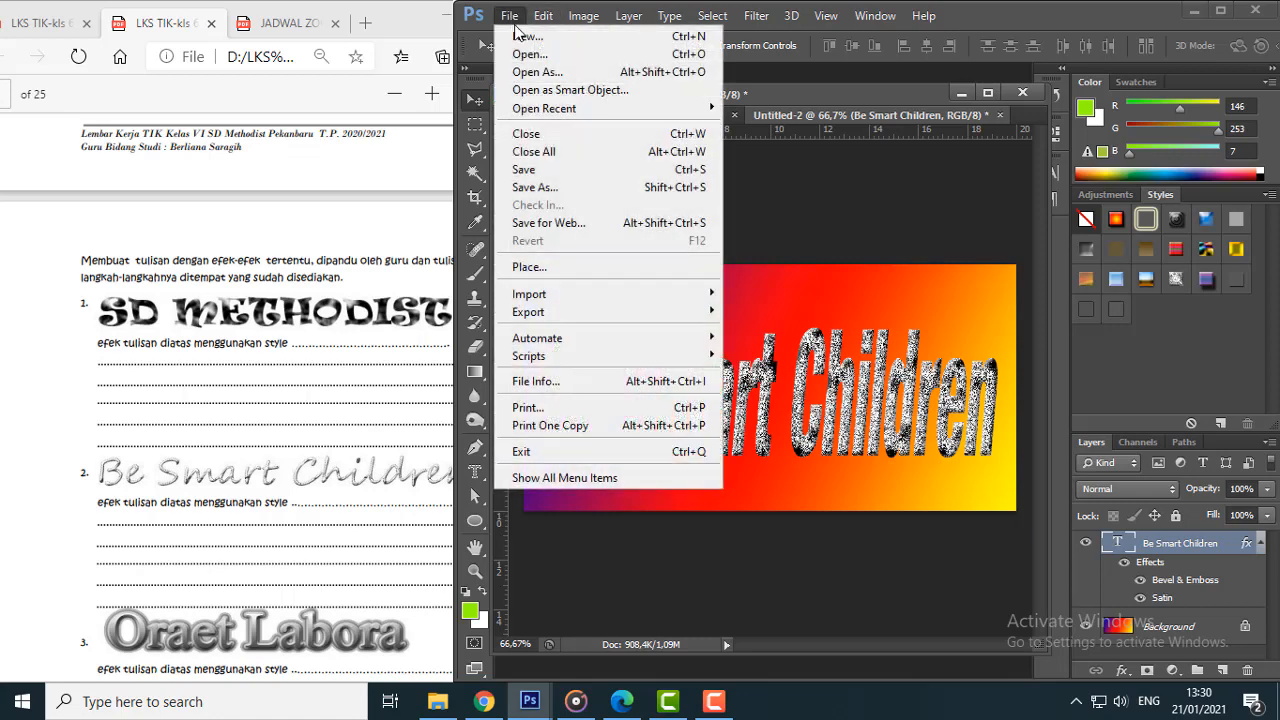
pyautogui.click(560, 37)
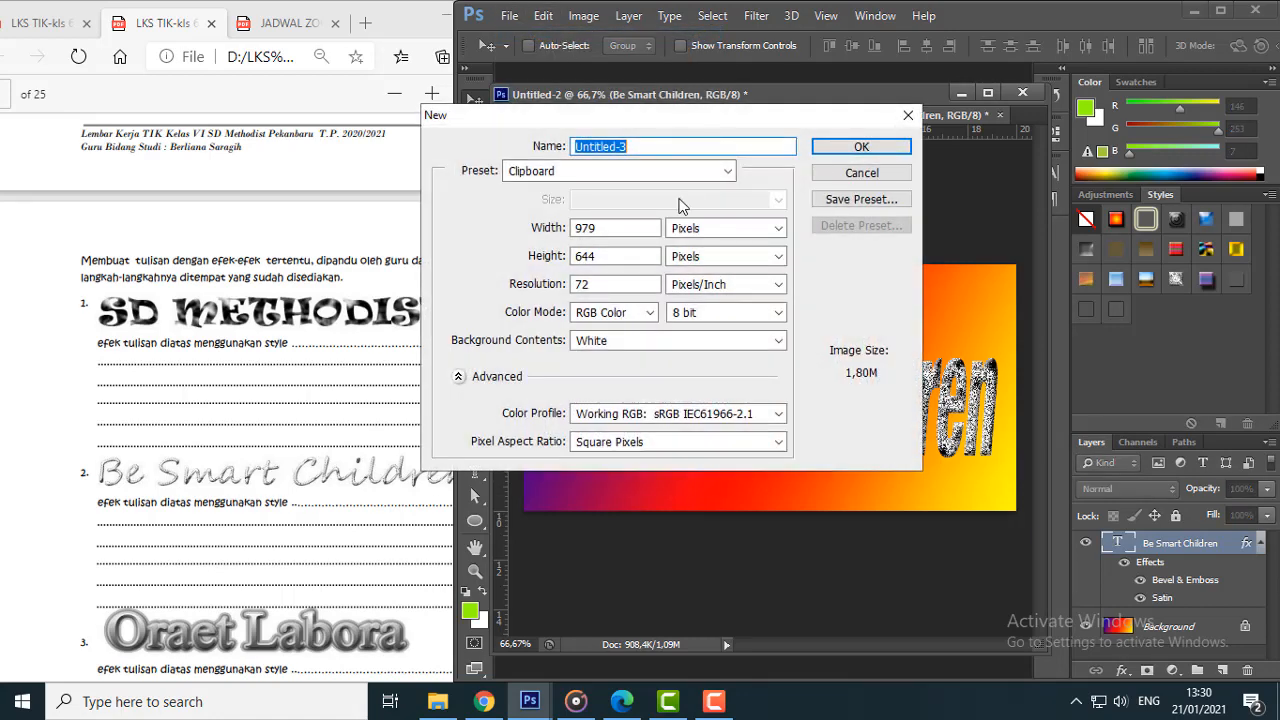
pyautogui.click(749, 232)
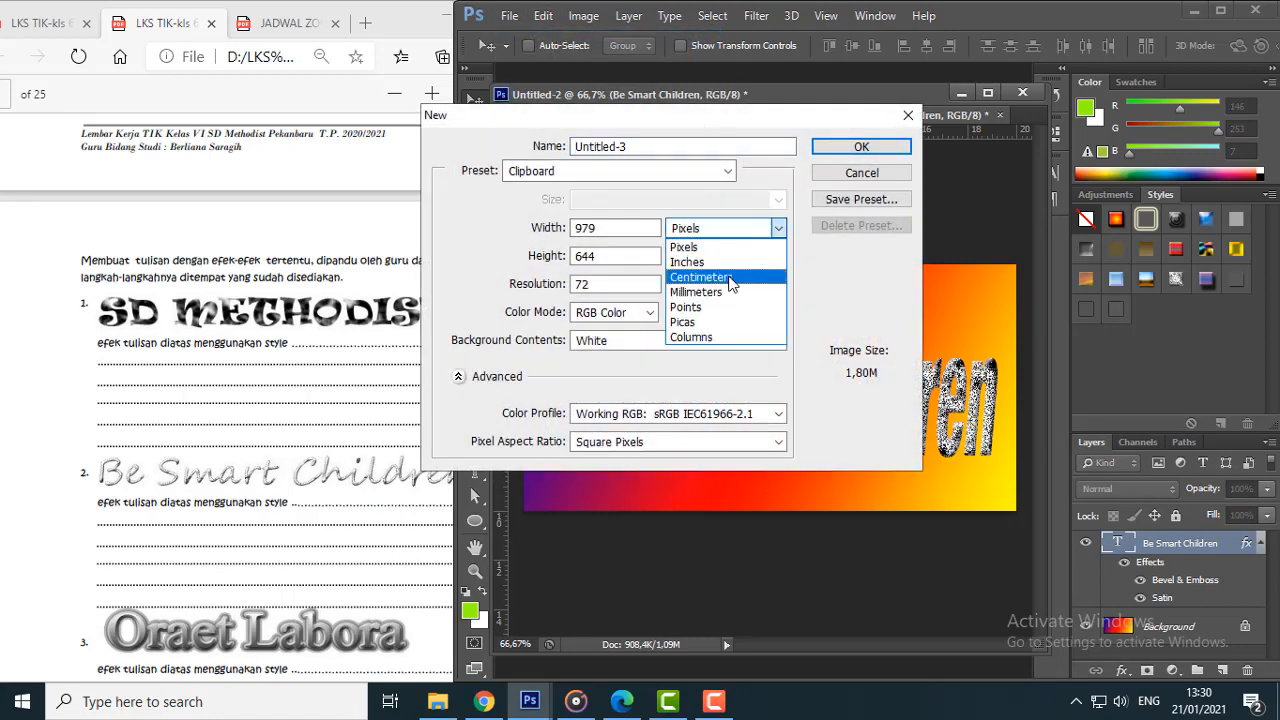
pyautogui.click(735, 277)
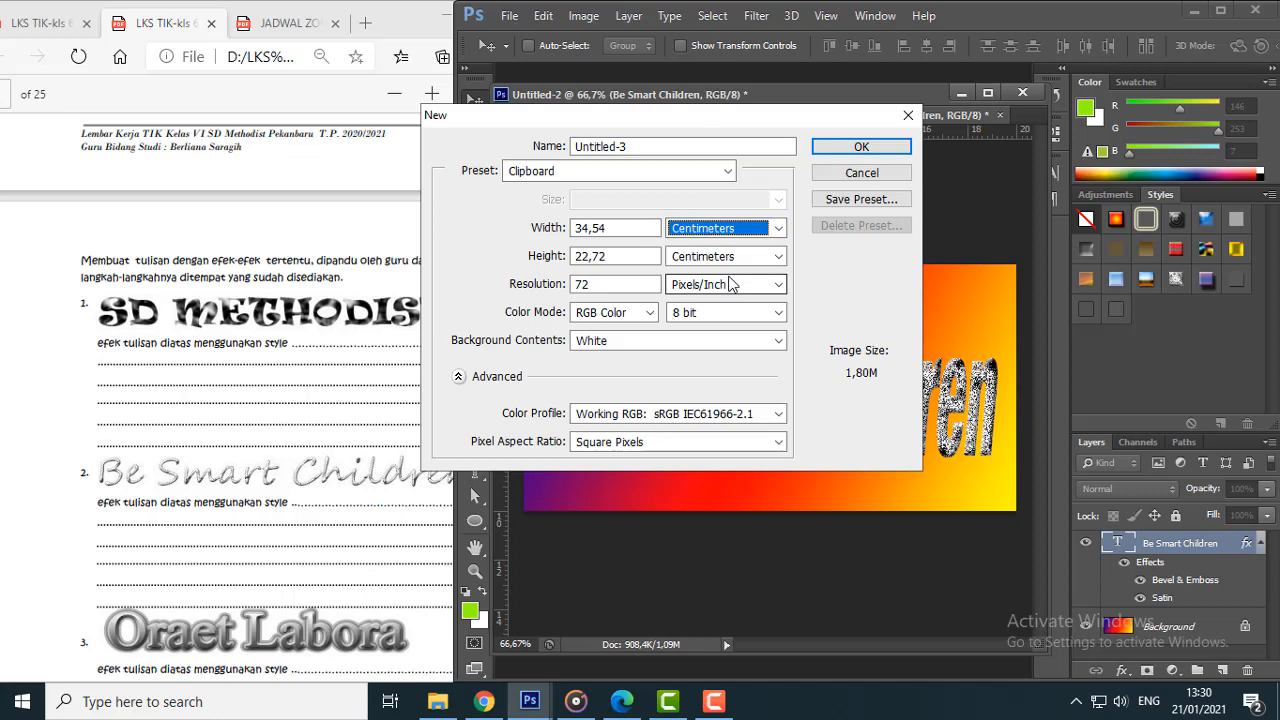
pyautogui.click(617, 228)
pyautogui.moveTo(617, 228); pyautogui.dragTo(544, 258)
pyautogui.write('20')
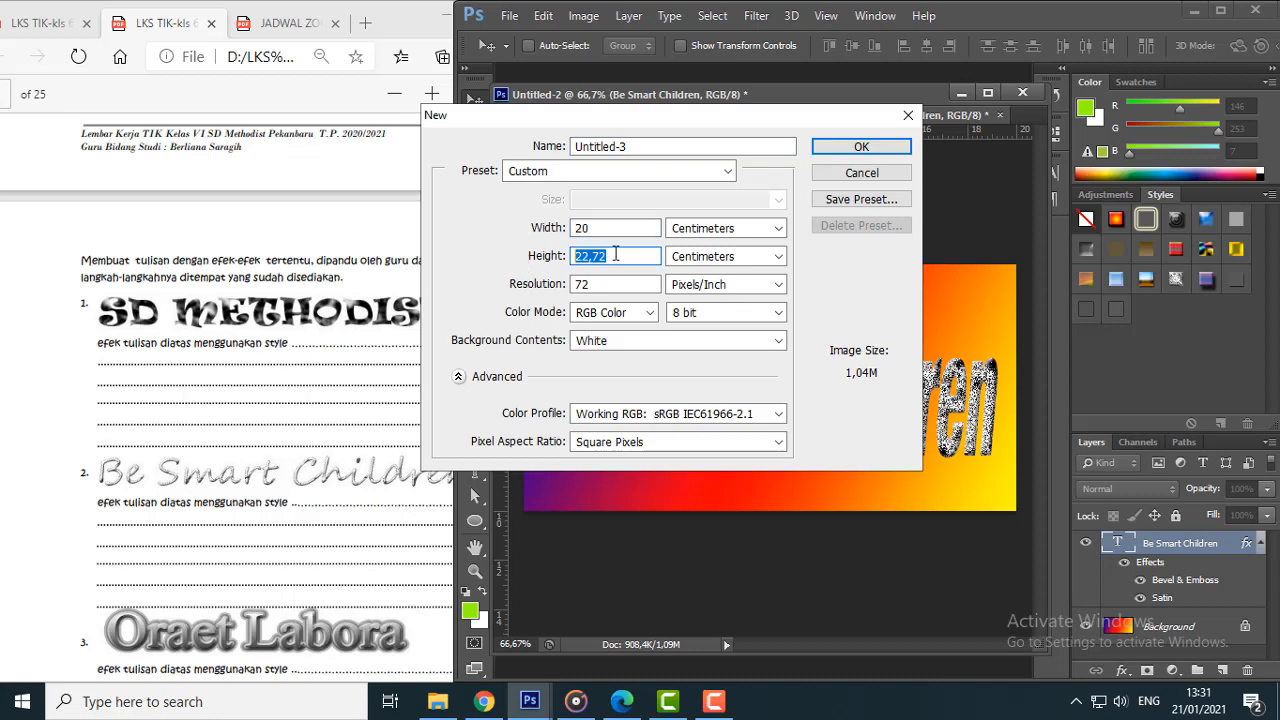
pyautogui.write('10')
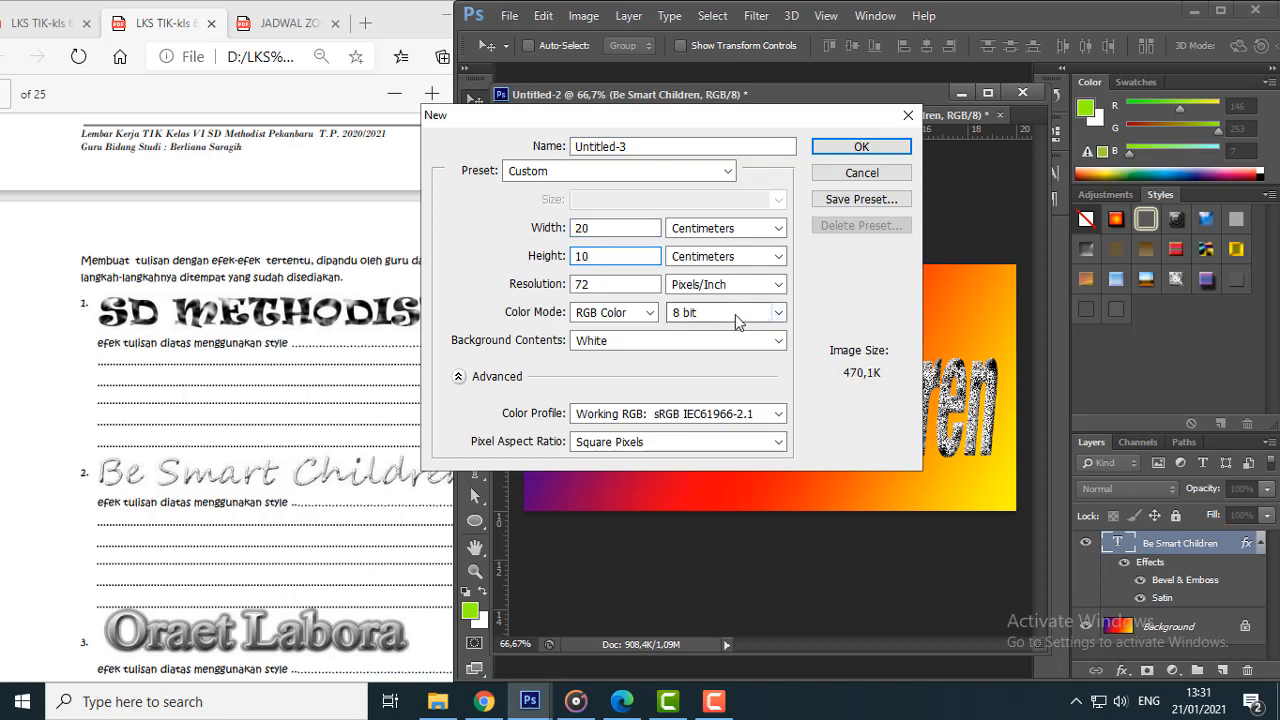
pyautogui.moveTo(612, 285); pyautogui.dragTo(516, 290)
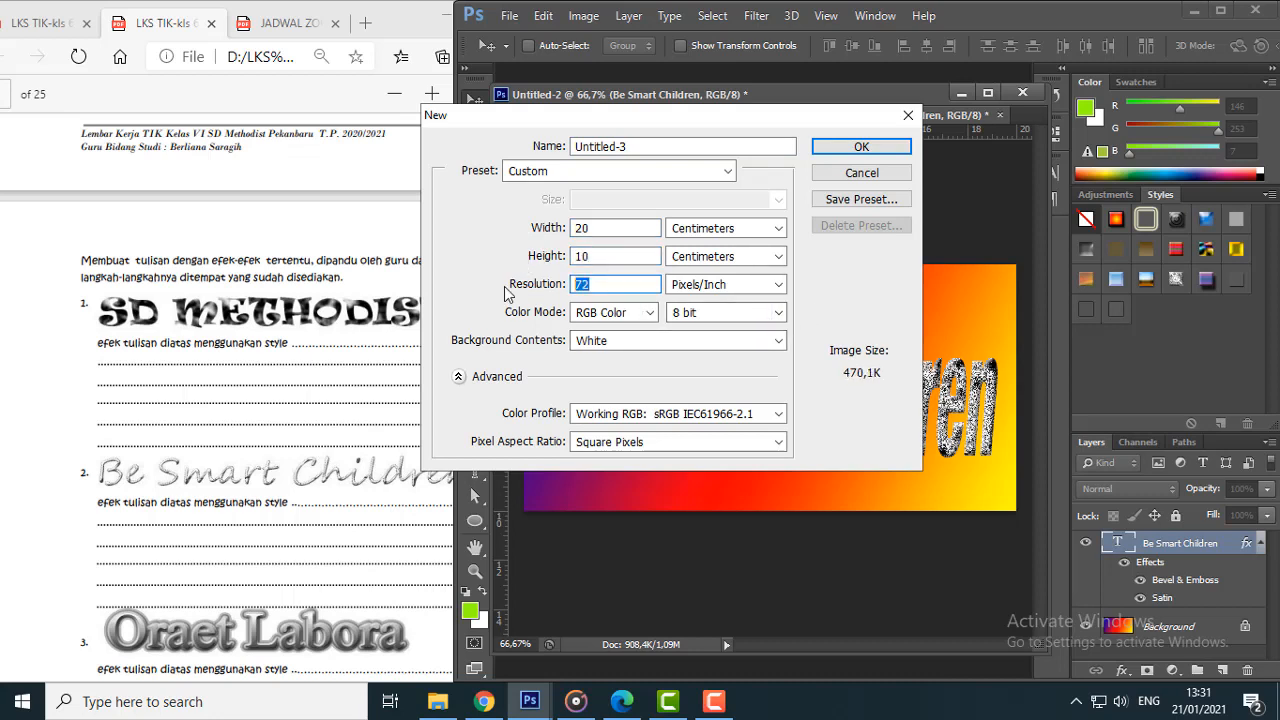
pyautogui.write('100')
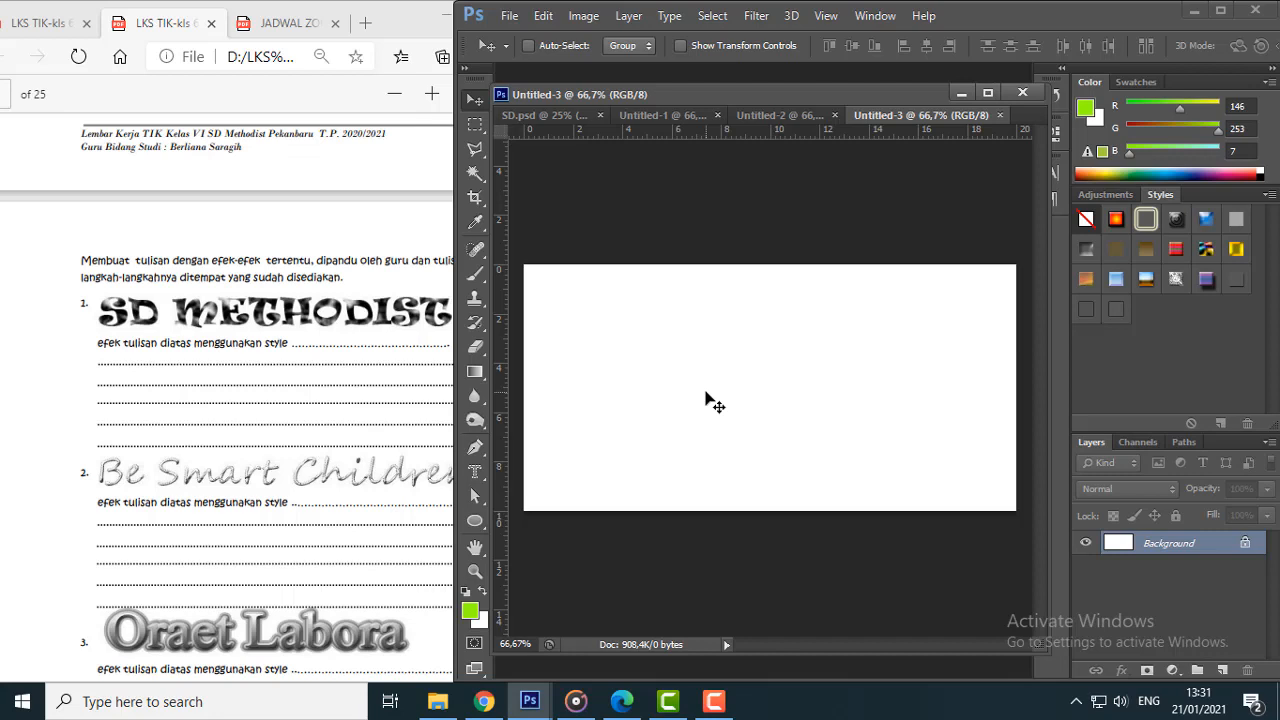
# Step: Switch to Chrome and search Google for "gambar pemandangan" in a new tab
pyautogui.click(484, 704)
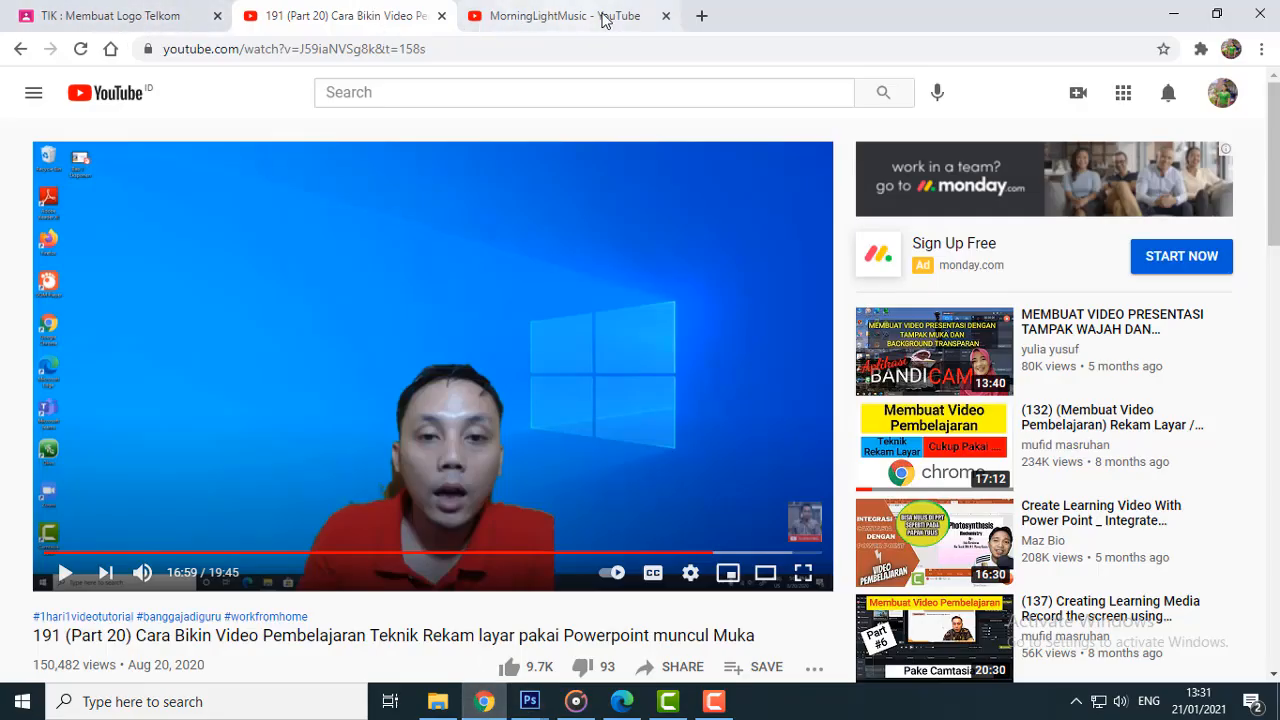
pyautogui.click(701, 15)
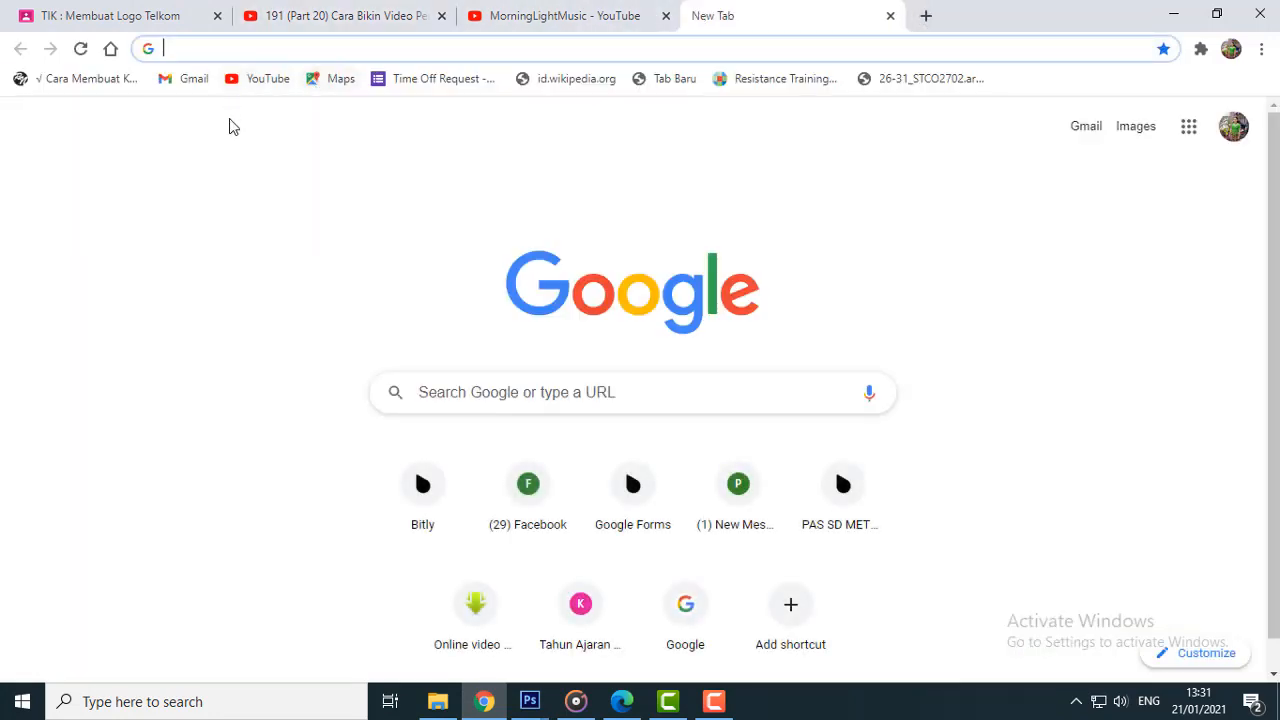
pyautogui.click(497, 400)
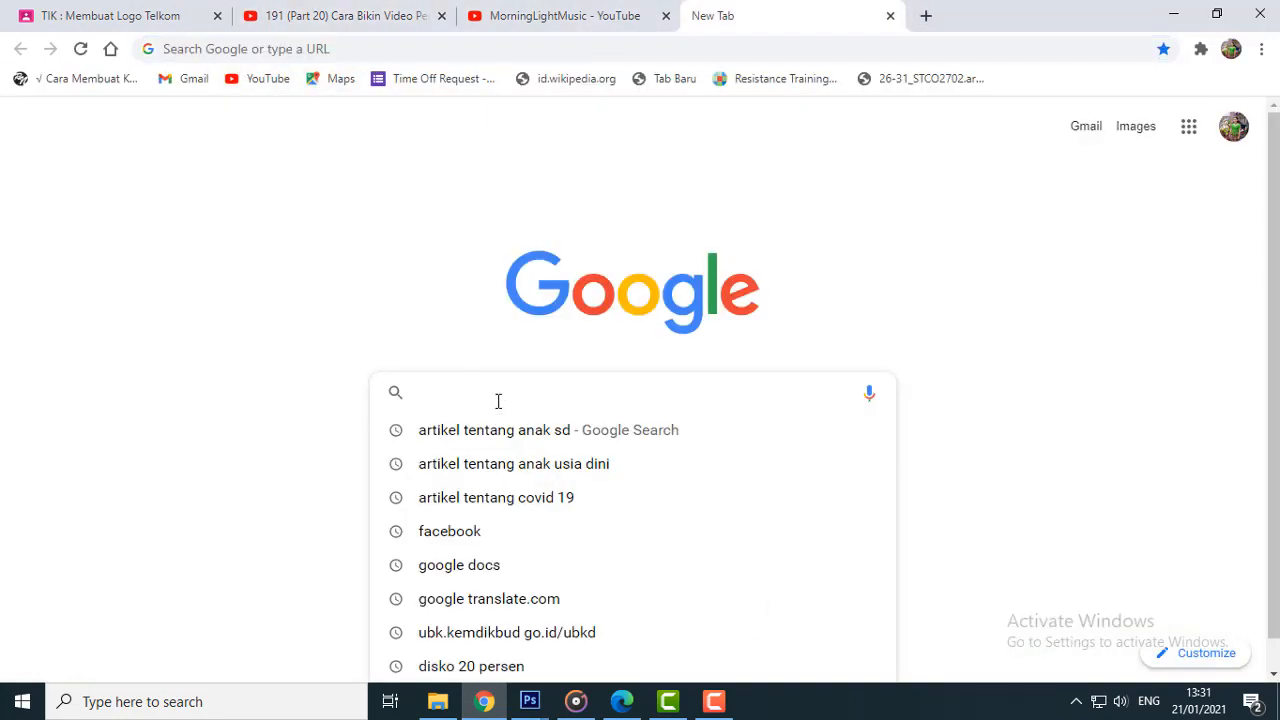
pyautogui.write('gamb')
pyautogui.press('BackSpace')
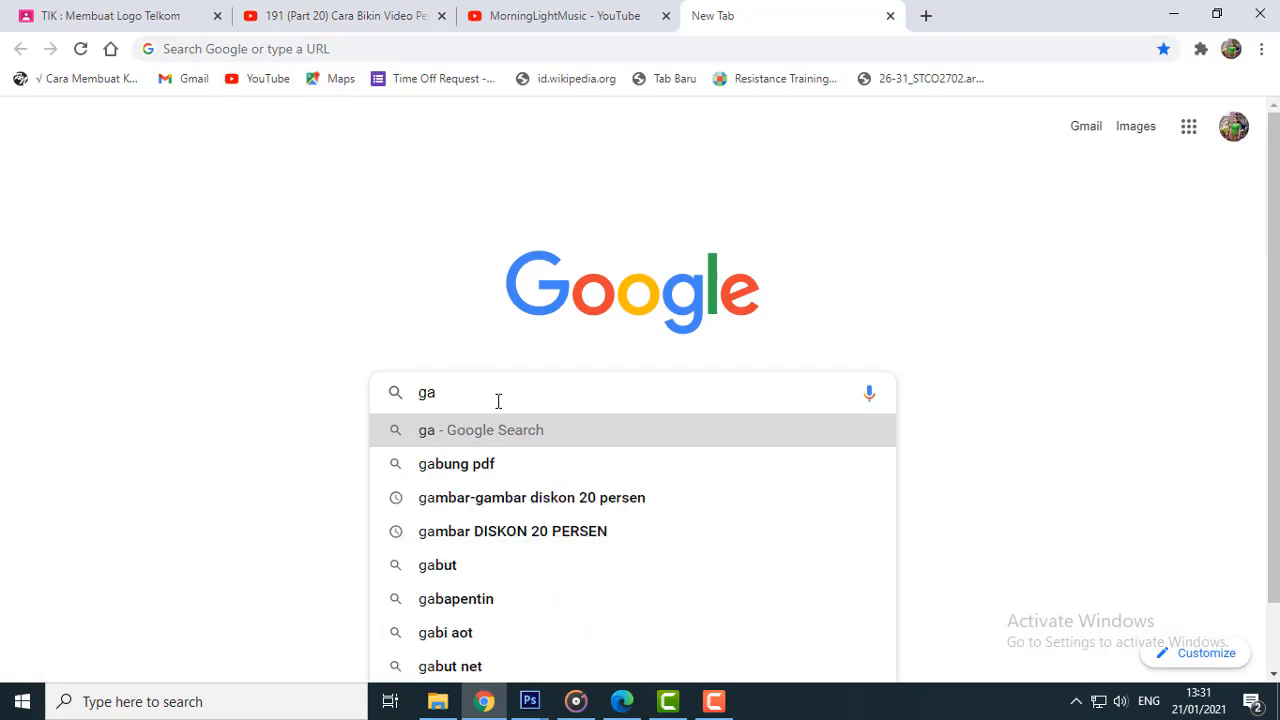
pyautogui.write('mbar ')
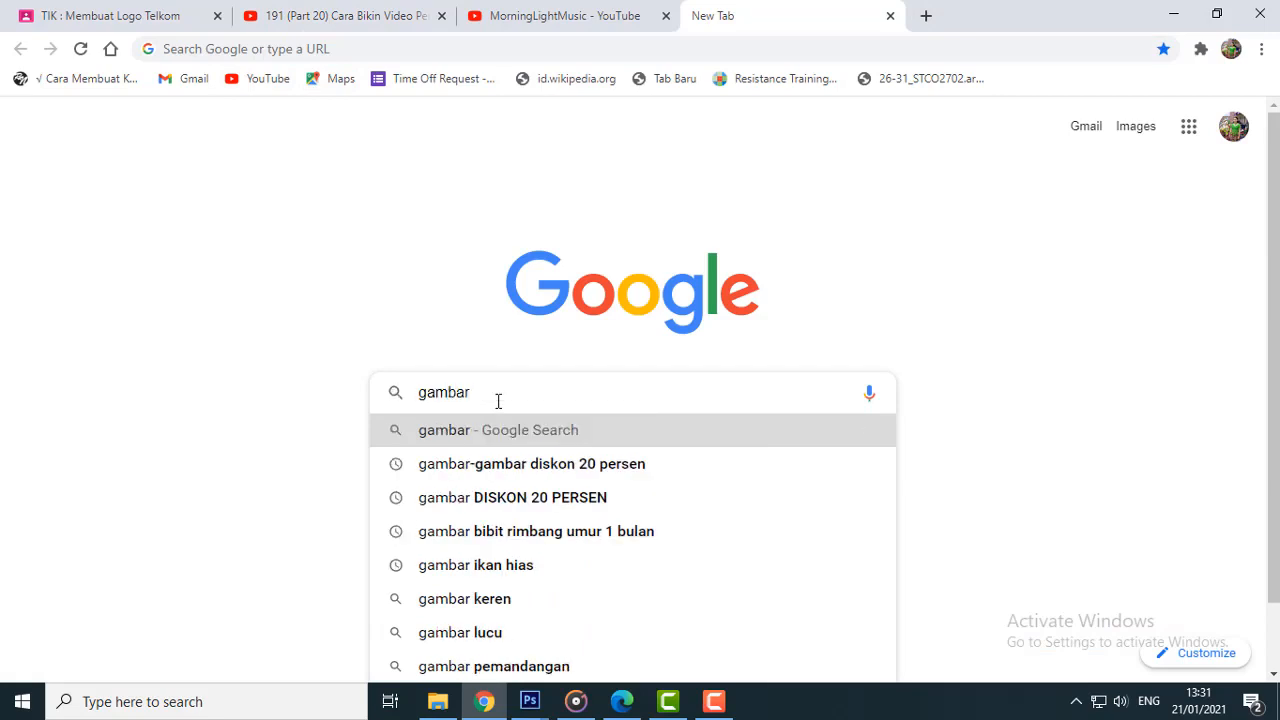
pyautogui.write('peman')
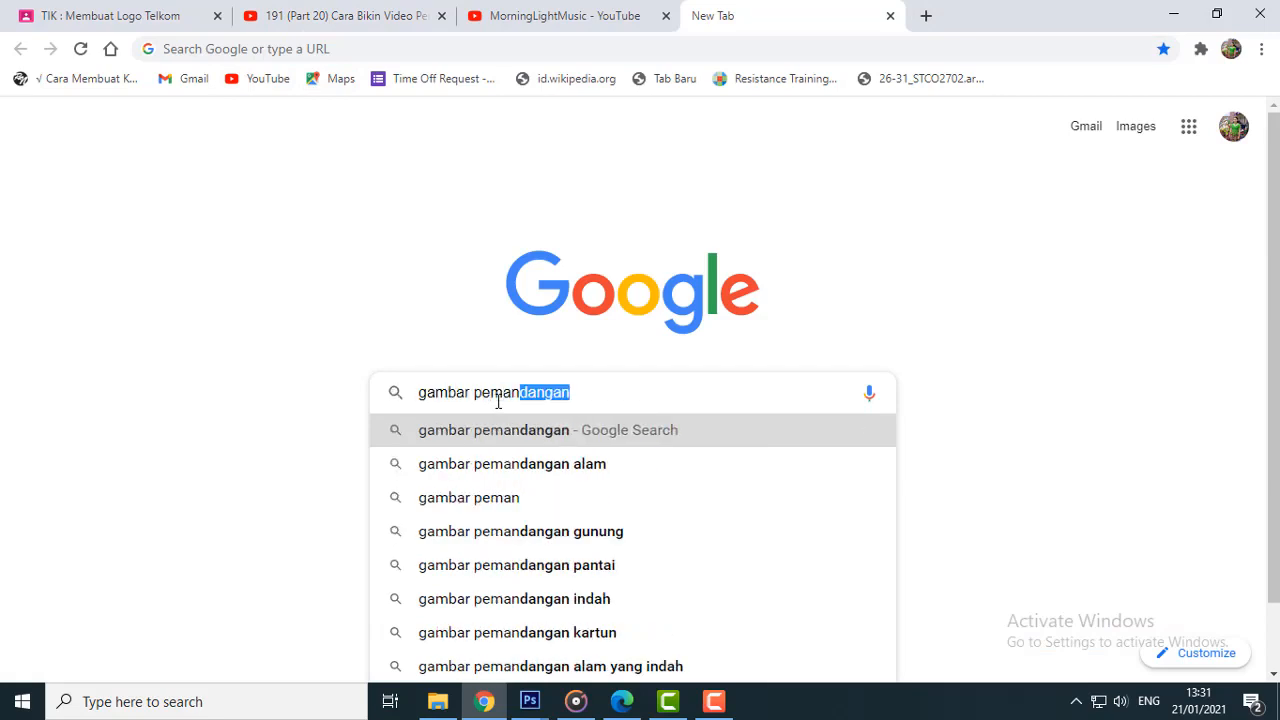
pyautogui.press('Return')
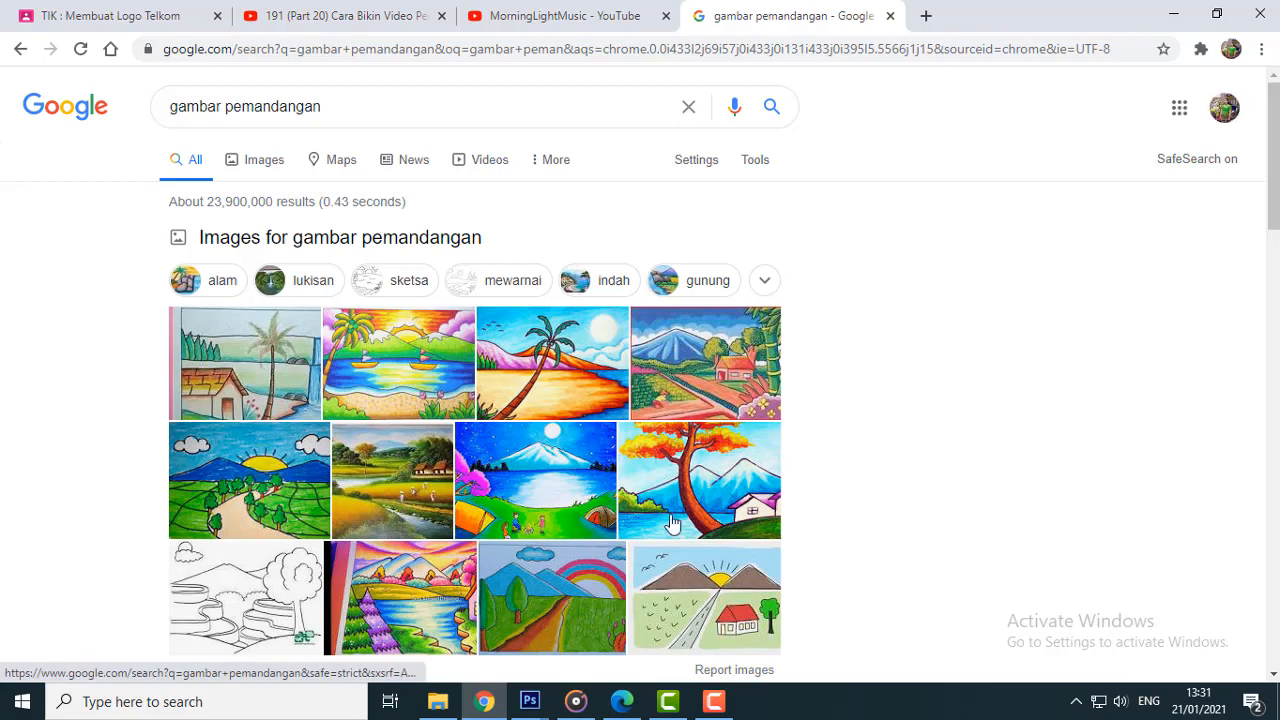
# Step: Open the full set of image results for "gambar pemandangan" and browse through the pictures
pyautogui.scroll(-3, 660, 525)
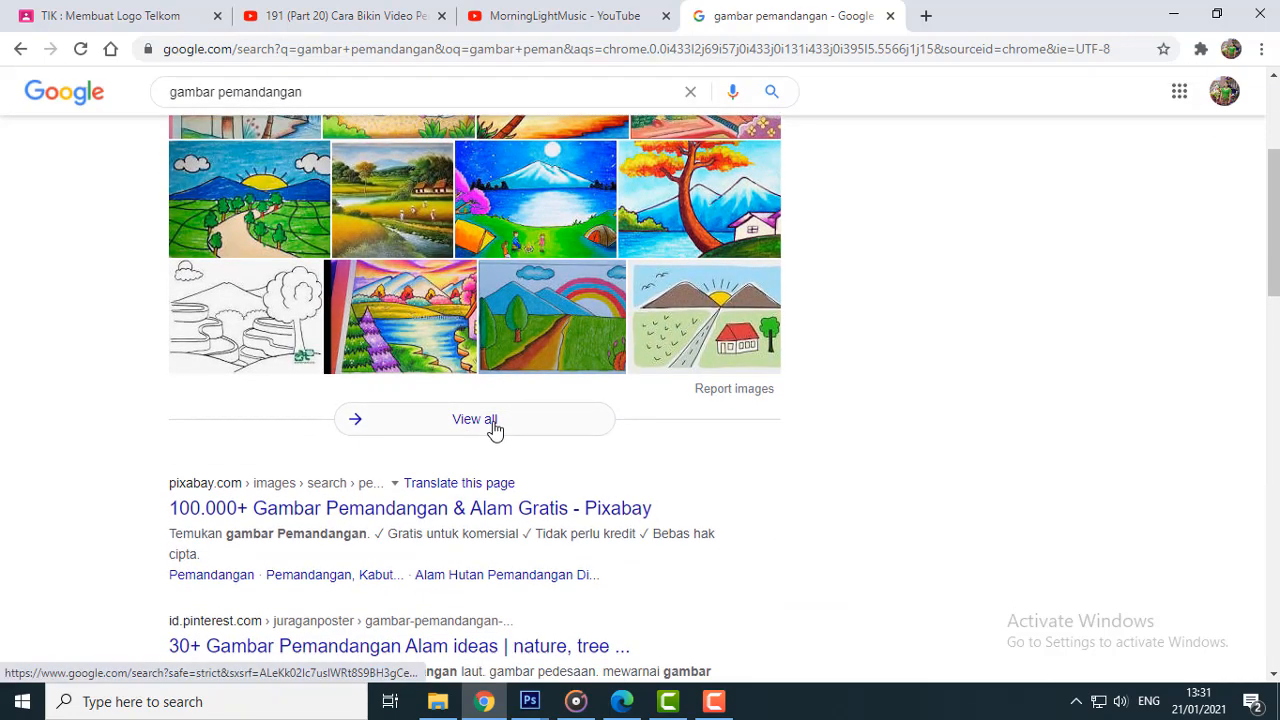
pyautogui.click(493, 428)
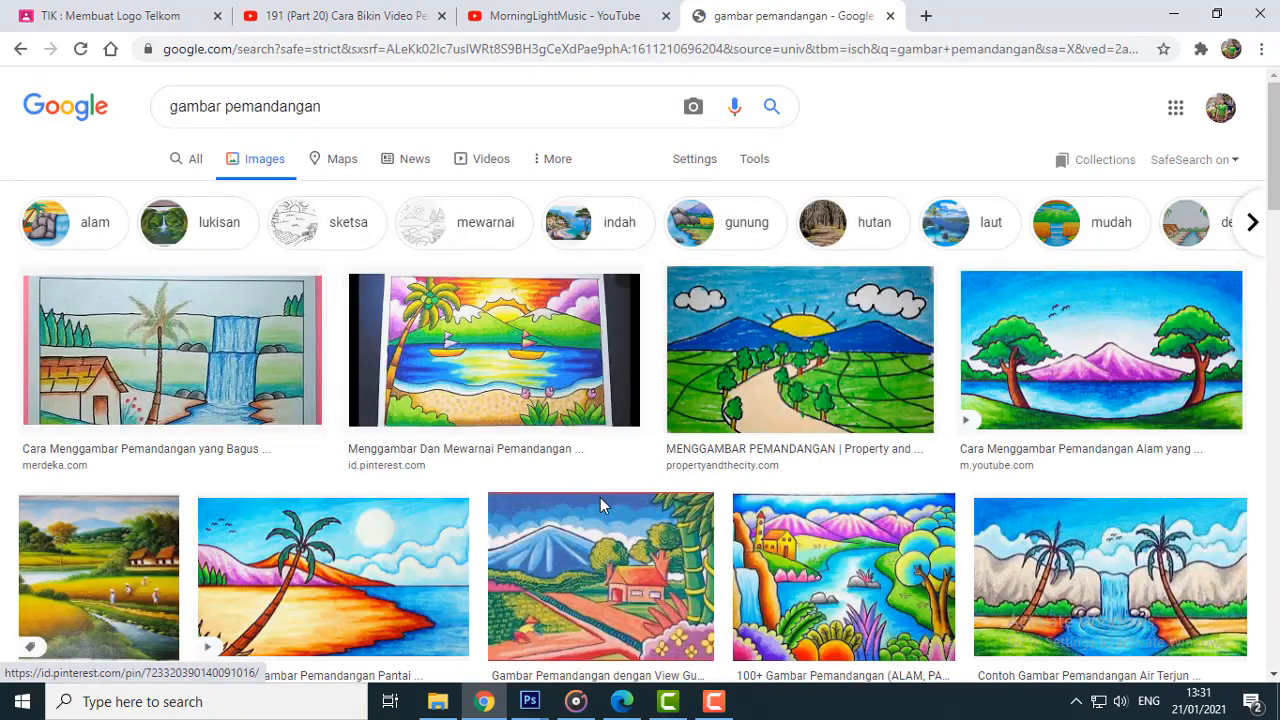
pyautogui.scroll(-3, 600, 505)
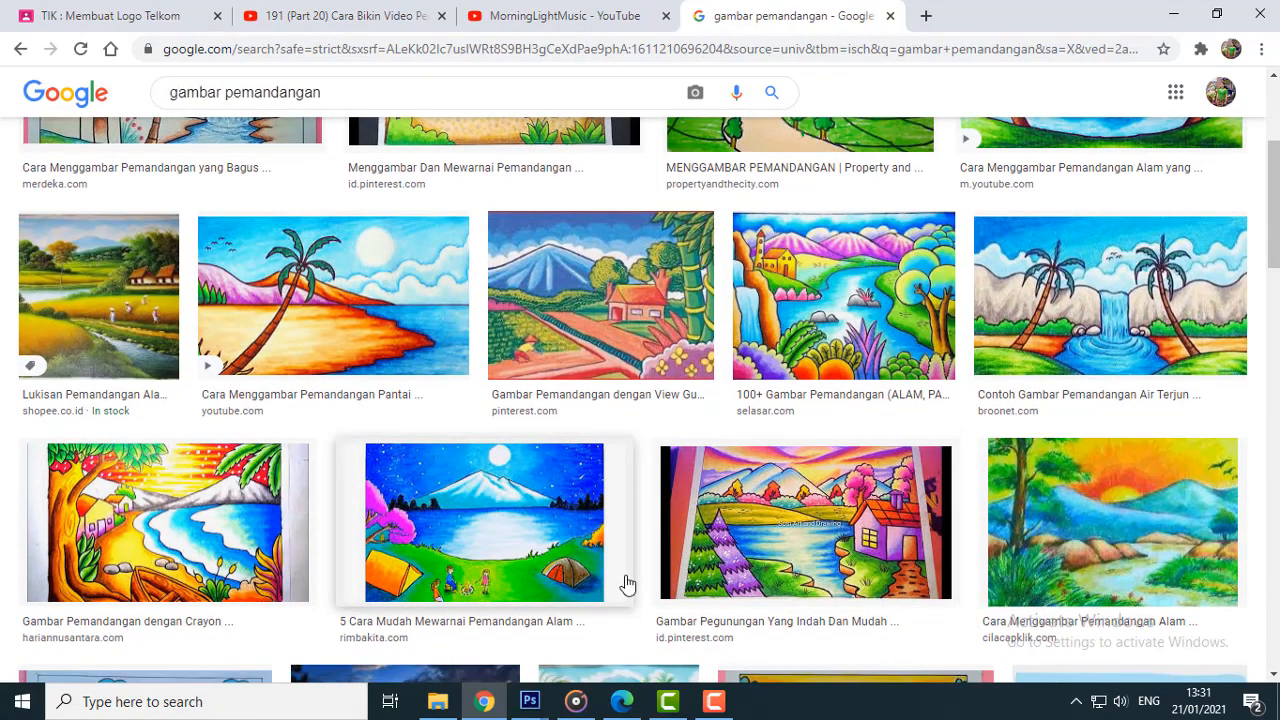
pyautogui.scroll(-3, 625, 584)
pyautogui.scroll(5, 636, 566)
# Step: Refine the image search to "gambar pemandangan alam"
pyautogui.click(344, 95)
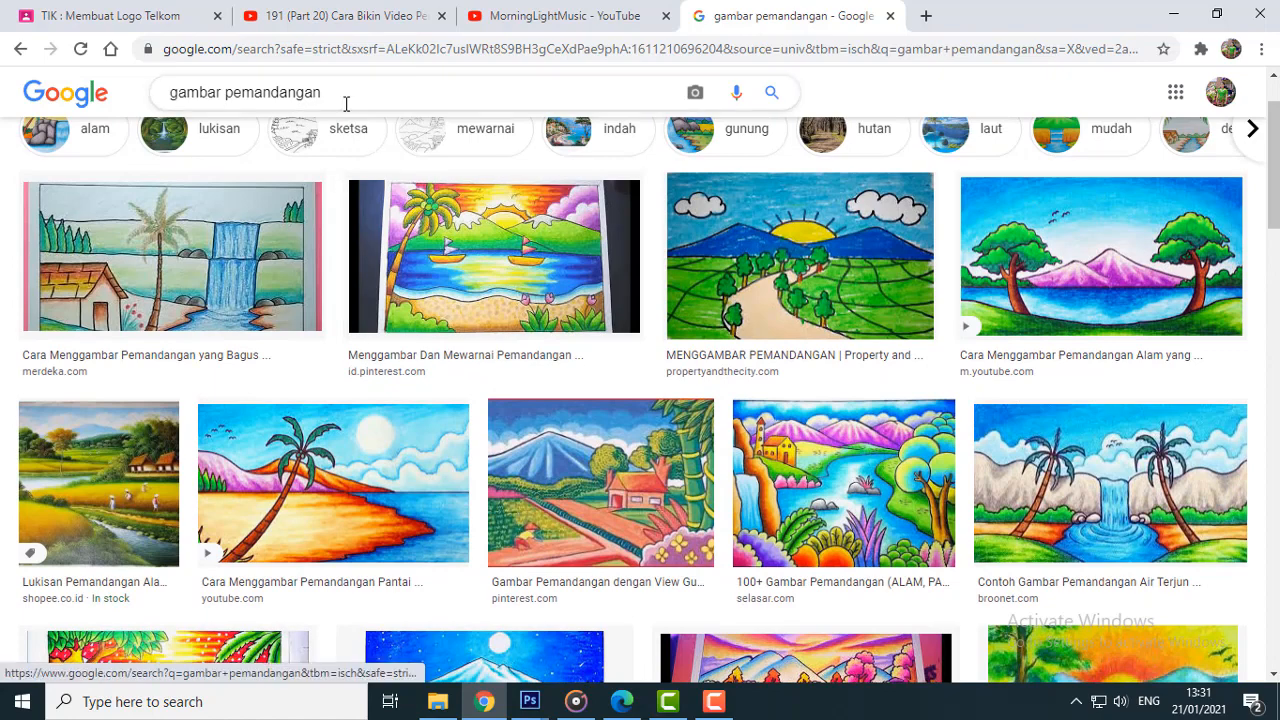
pyautogui.write('alam')
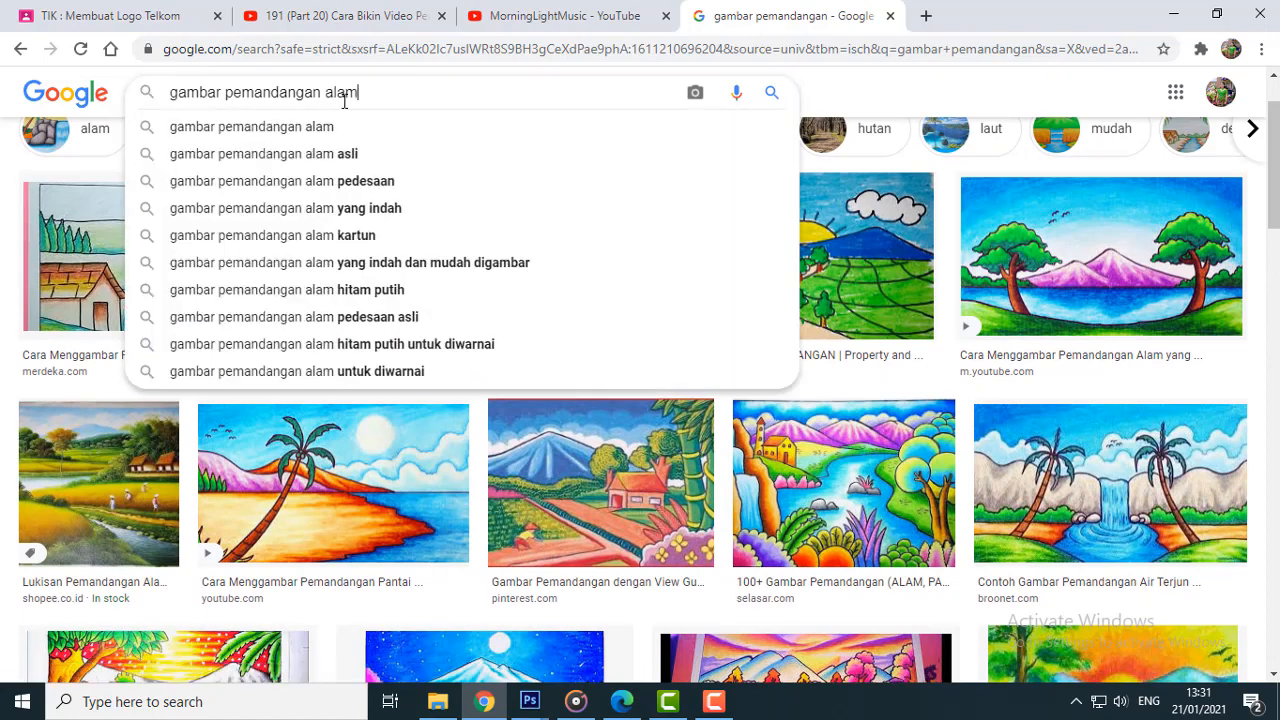
pyautogui.press('Return')
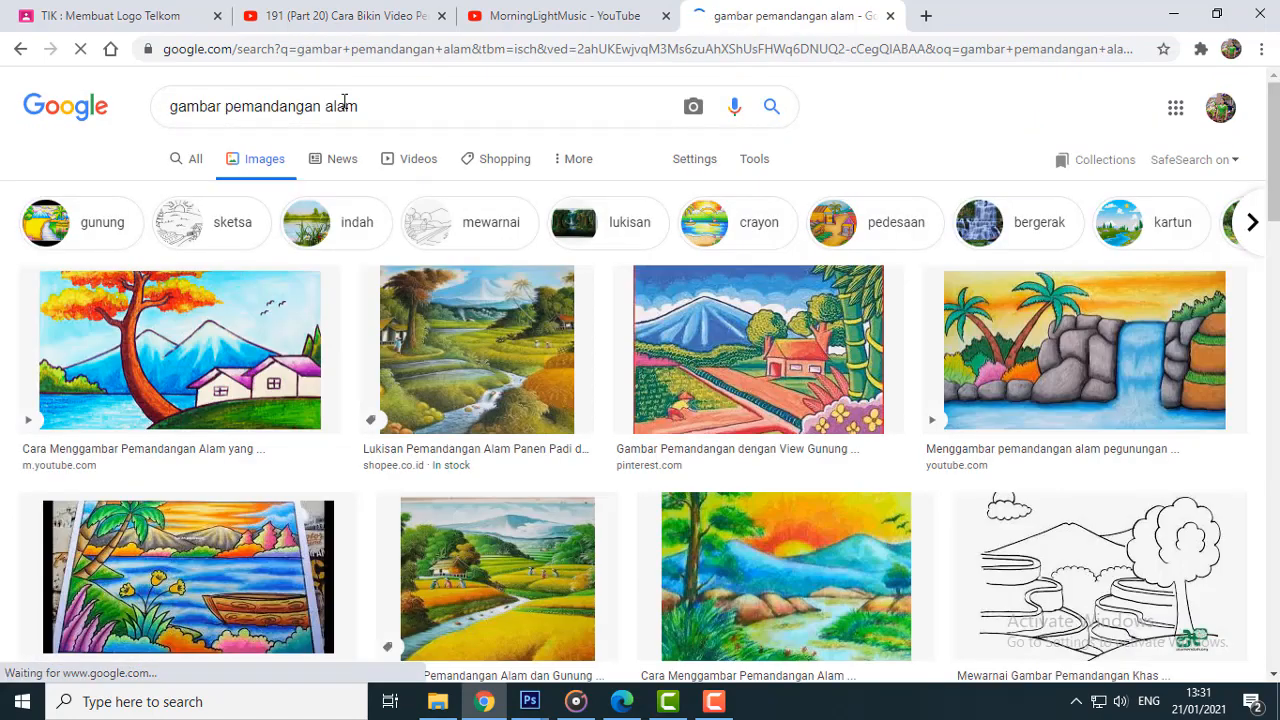
# Step: Preview the dusk mountain lake photo and open the green rocky hills photo from jejakpiknik.com among its related images
pyautogui.scroll(-5, 710, 512)
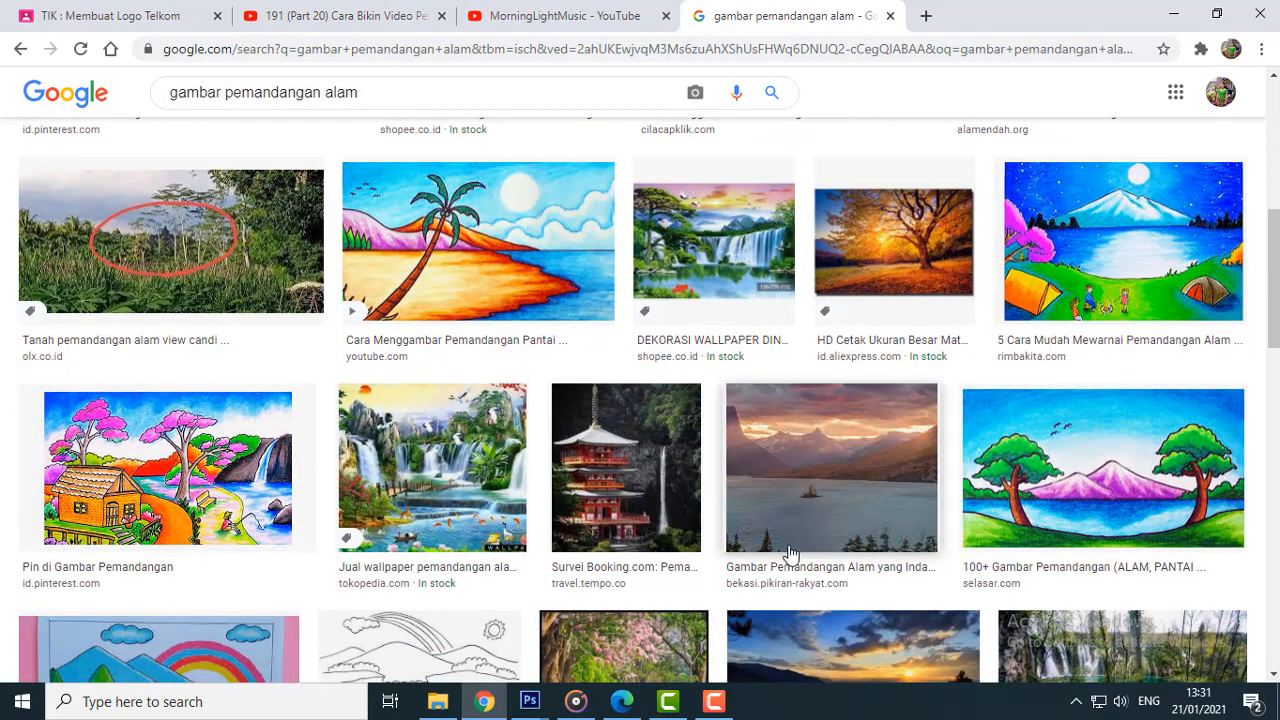
pyautogui.click(871, 494)
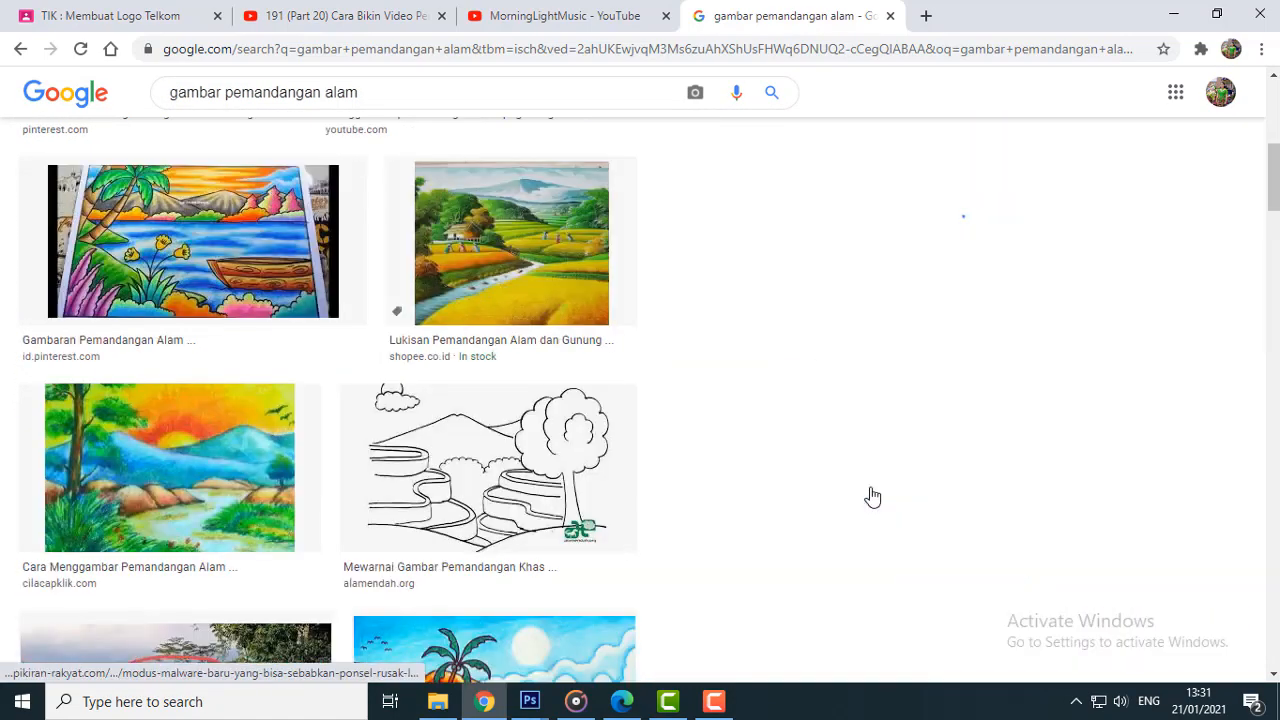
pyautogui.scroll(-10, 965, 460)
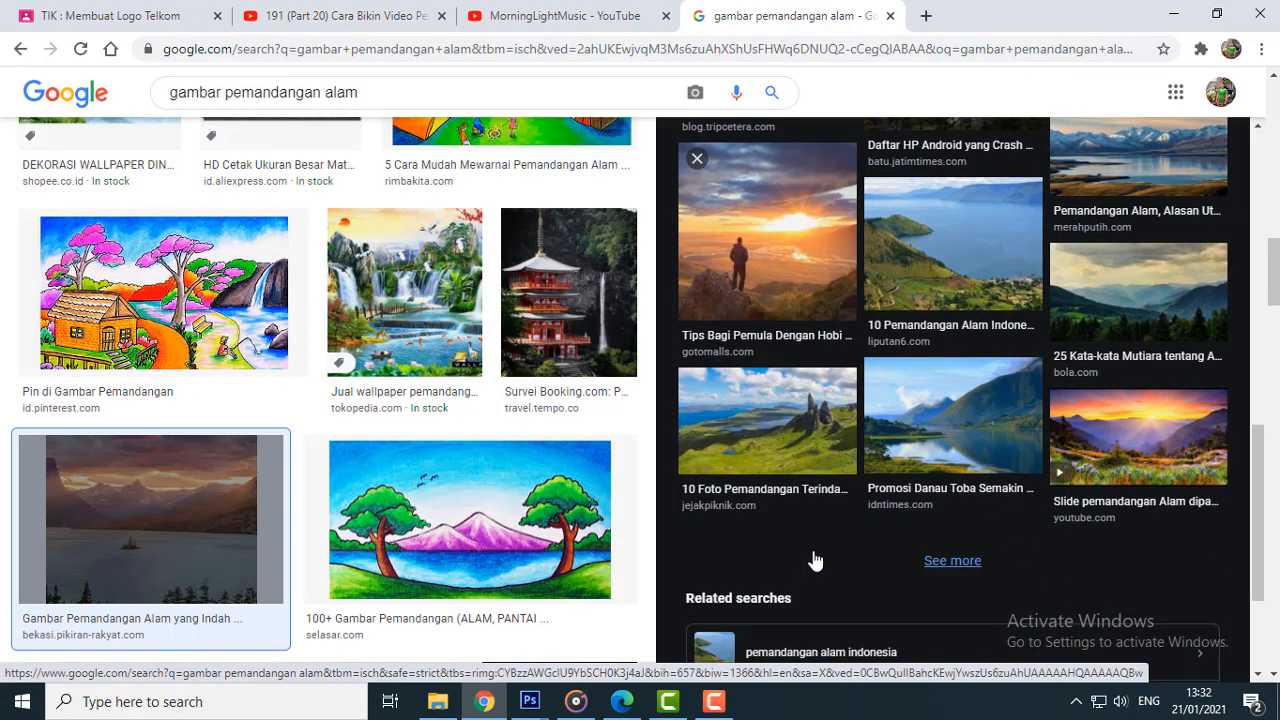
pyautogui.click(808, 466)
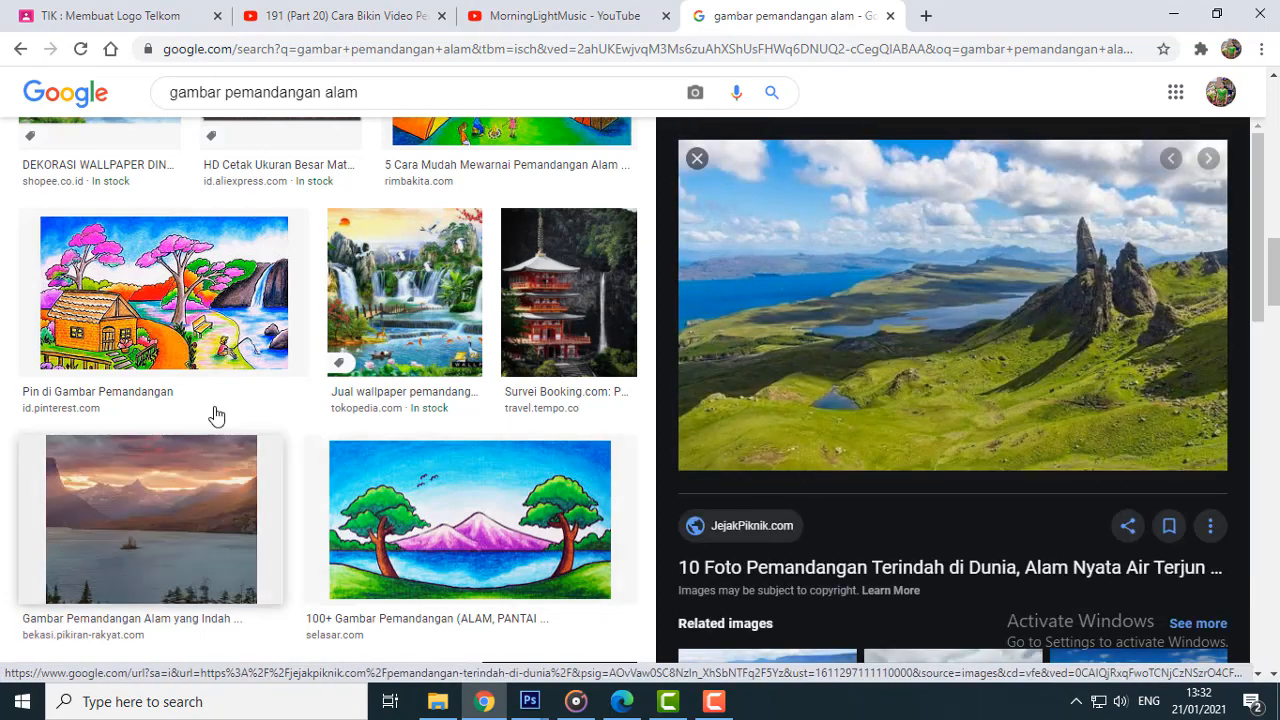
# Step: Look over the related images and copy the previewed green rocky hills photo itself
pyautogui.scroll(-4, 925, 505)
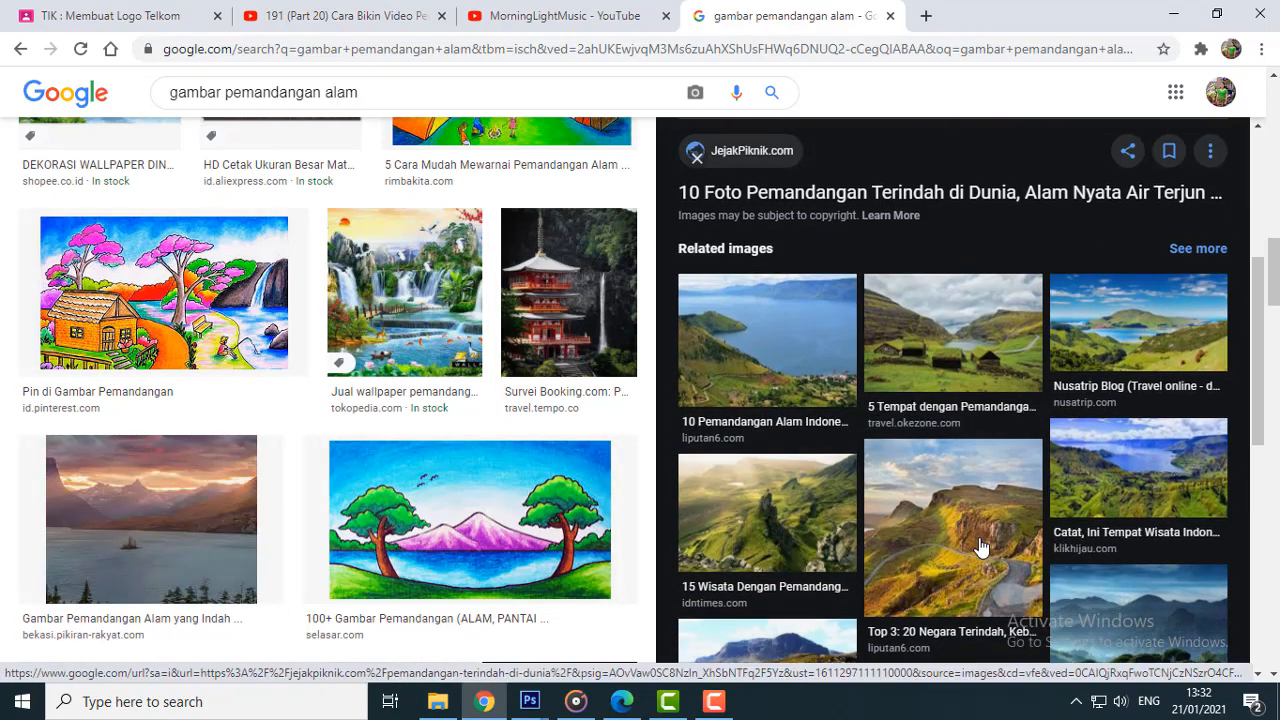
pyautogui.scroll(-2, 980, 547)
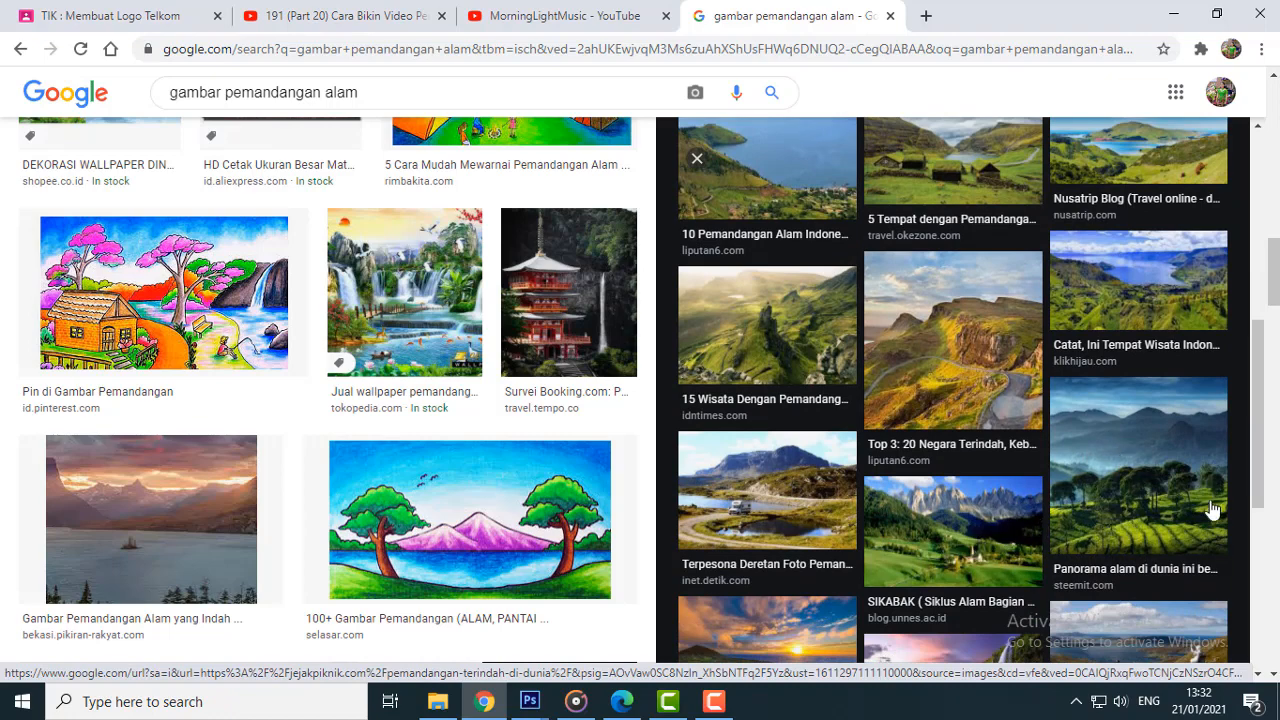
pyautogui.scroll(6, 1173, 497)
pyautogui.rightClick(1033, 282)
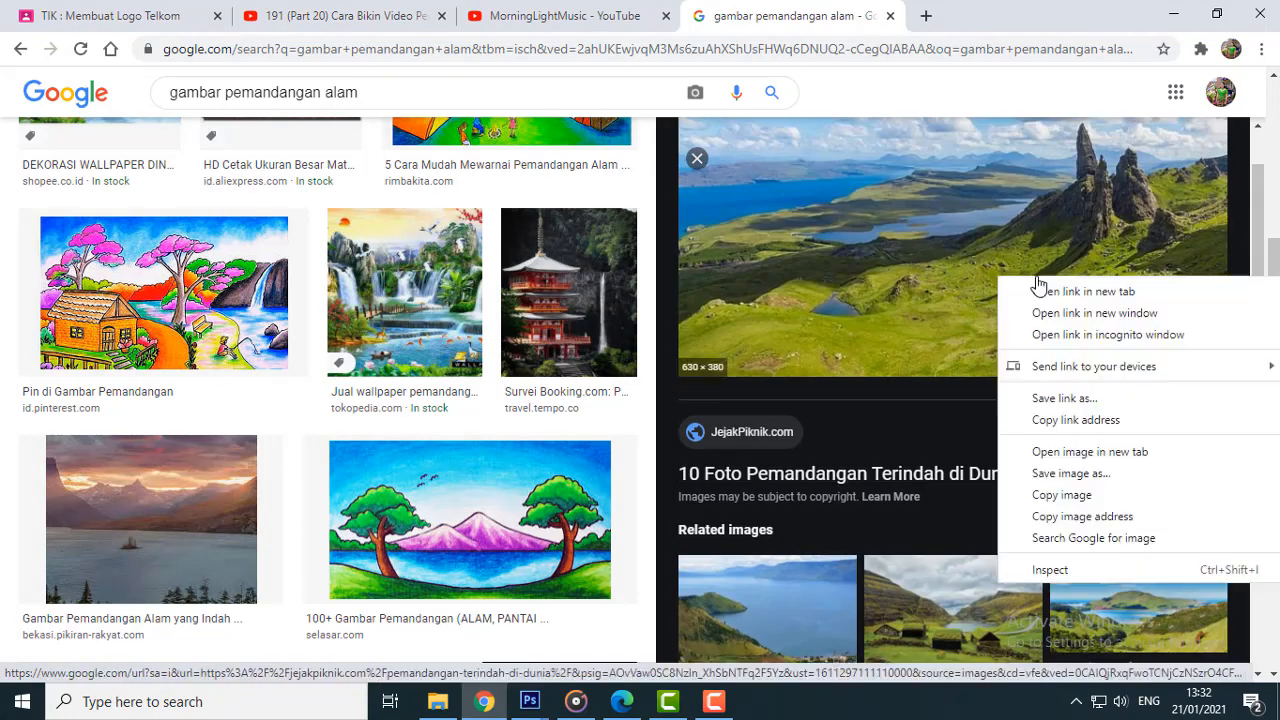
pyautogui.click(1077, 500)
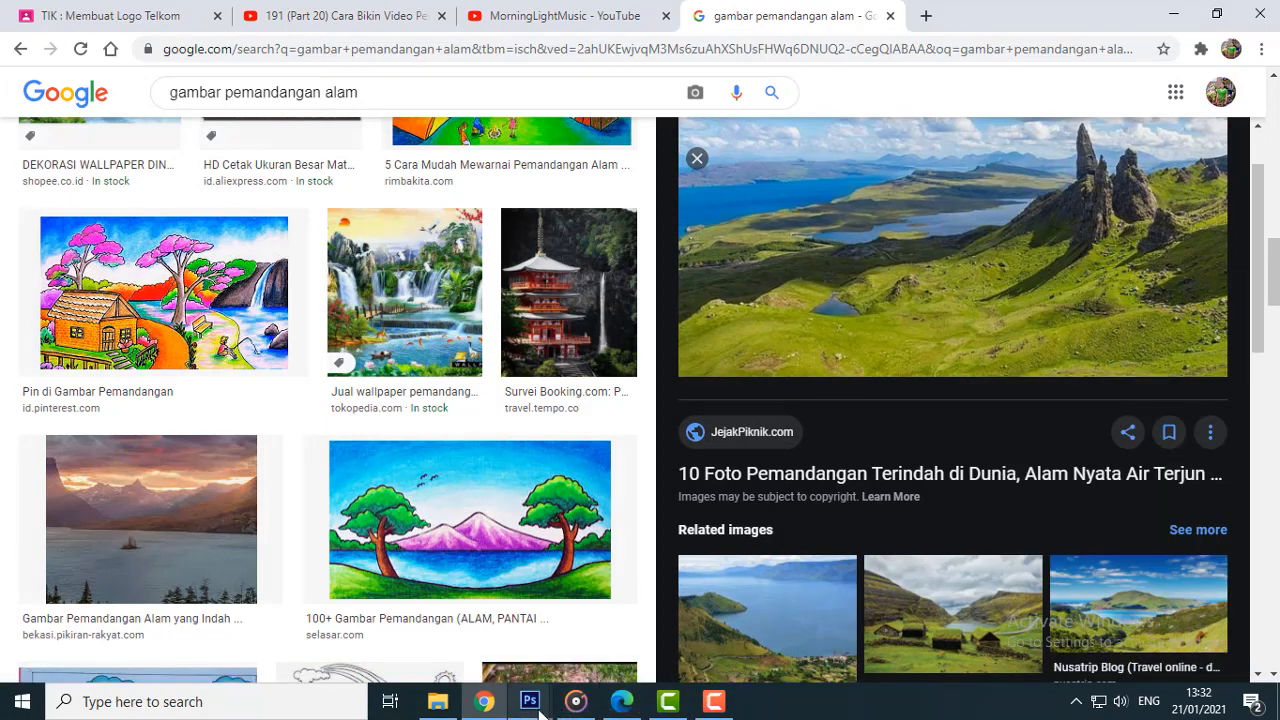
# Step: Switch to Photoshop and paste the copied landscape photo into the blank Untitled-3 document
pyautogui.moveTo(530, 701)
pyautogui.click(340, 625)
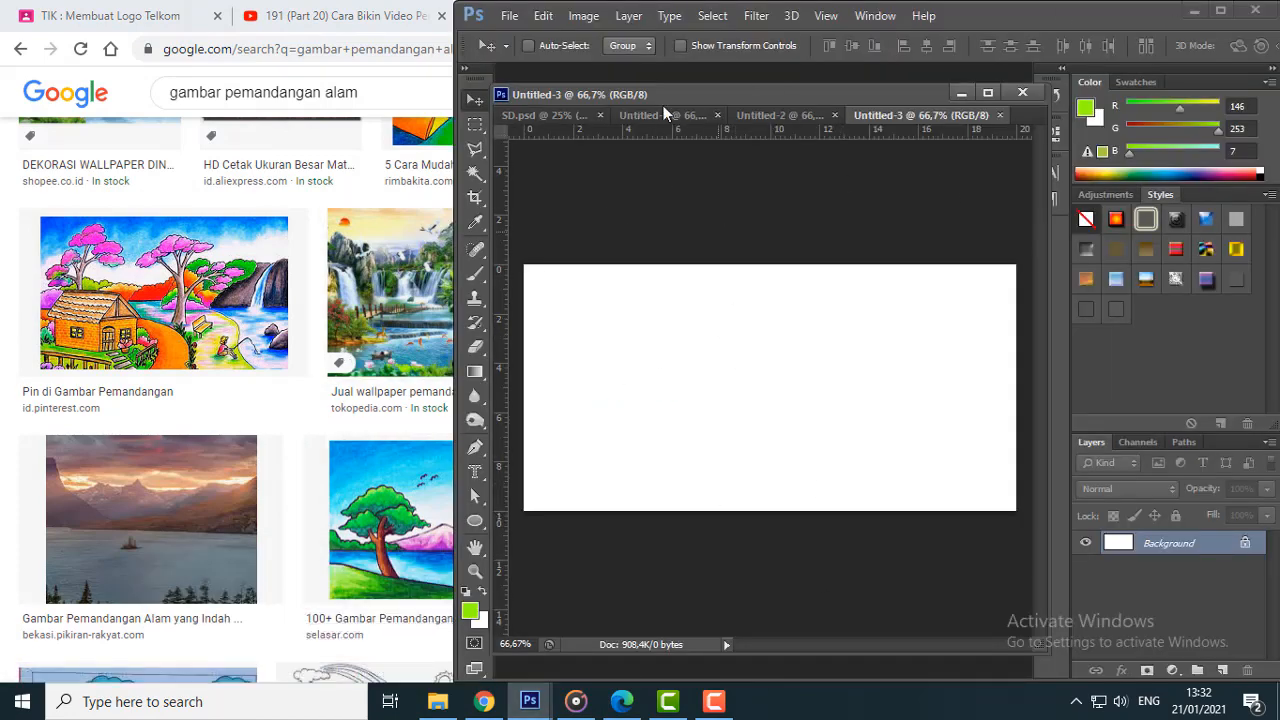
pyautogui.click(543, 16)
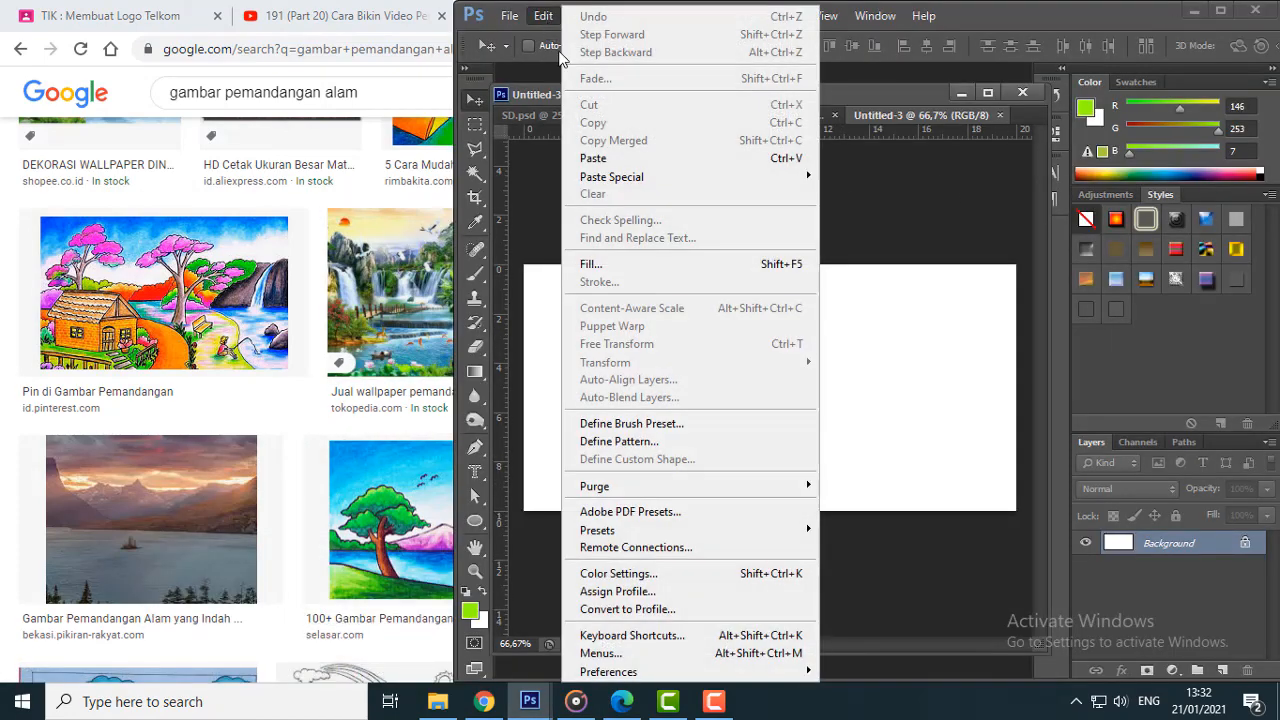
pyautogui.click(615, 158)
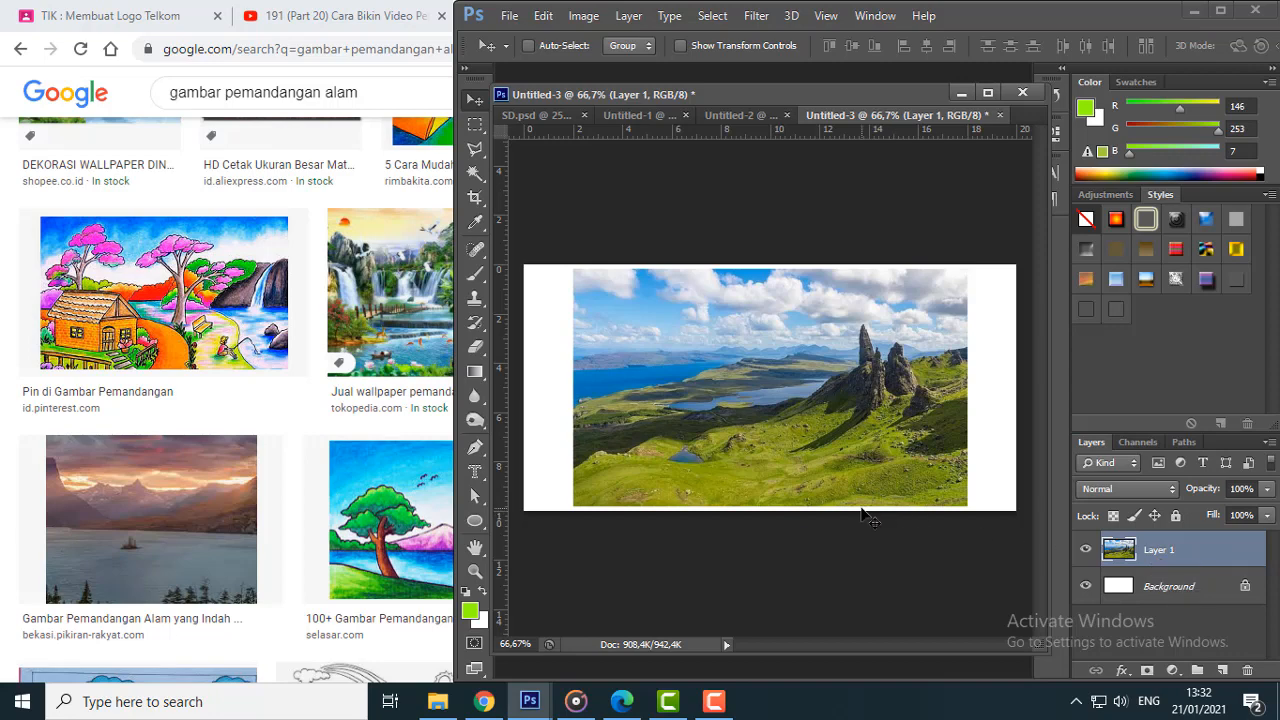
# Step: Free-transform the pasted photo to about 125% width and 104% height so it fills the whole canvas, and commit
pyautogui.hotkey('ctrl', 't')
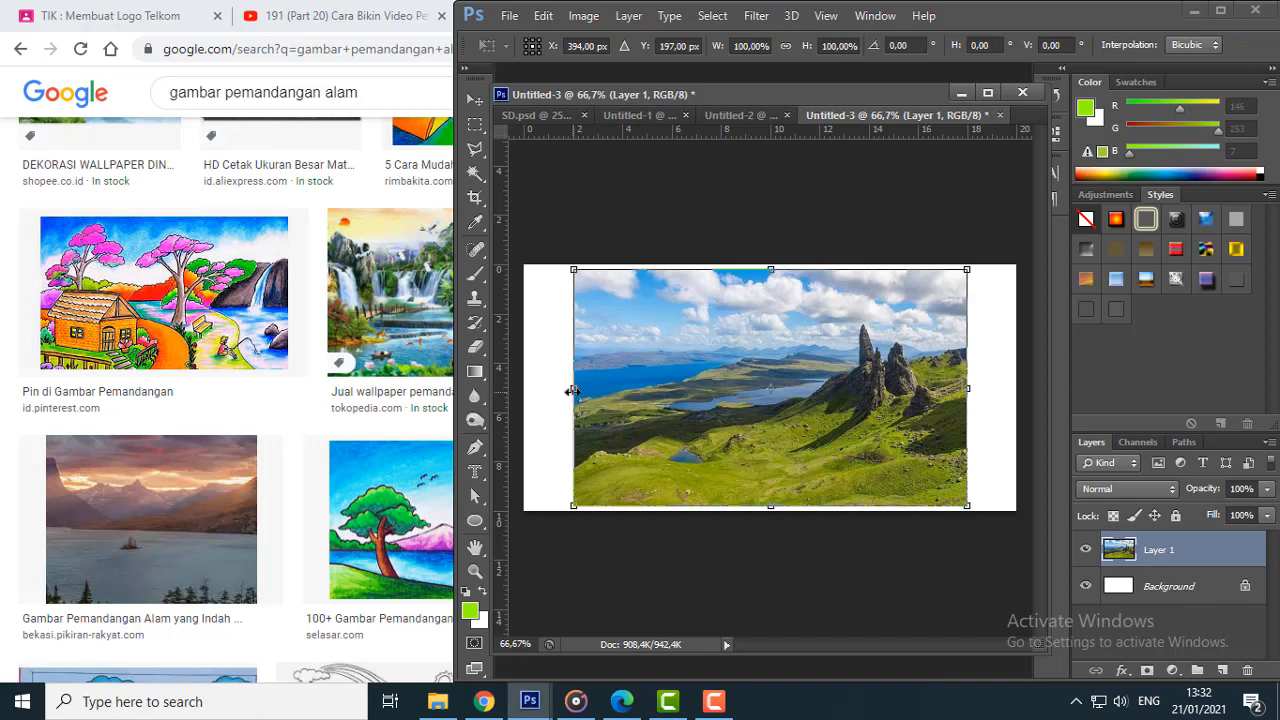
pyautogui.moveTo(573, 390); pyautogui.dragTo(524, 390)
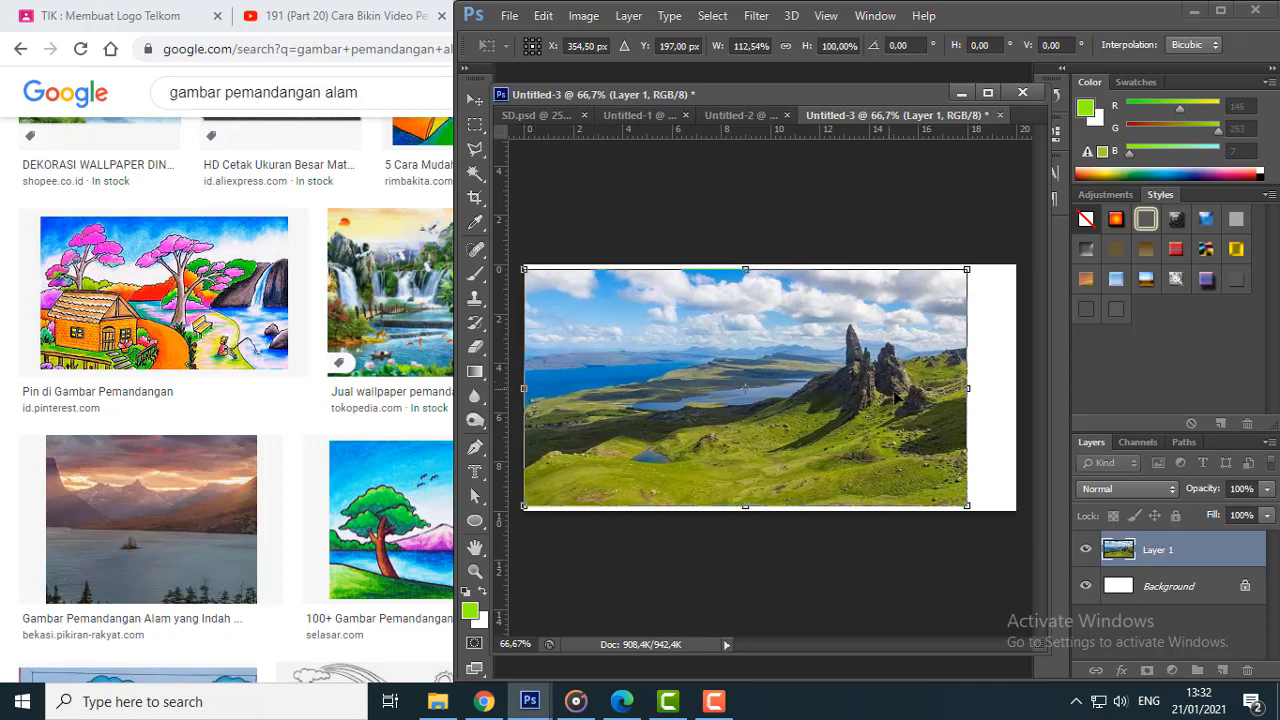
pyautogui.moveTo(990, 389); pyautogui.dragTo(1018, 390)
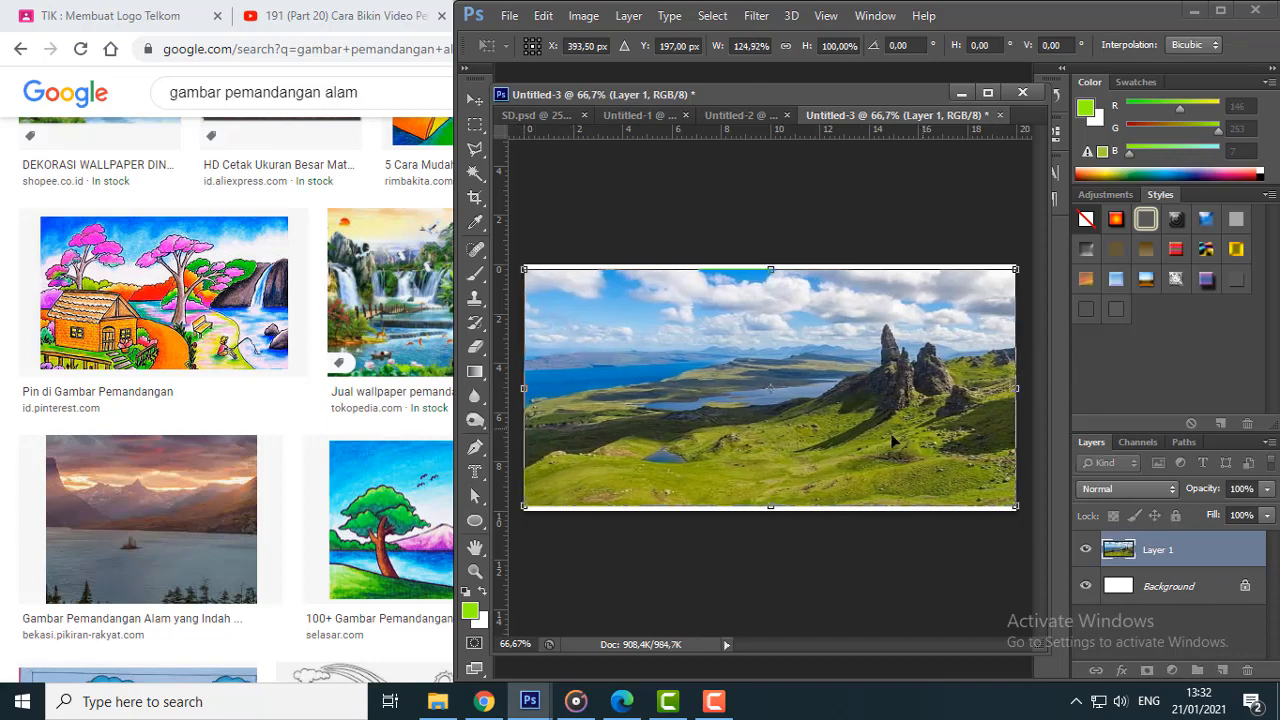
pyautogui.moveTo(770, 508); pyautogui.dragTo(770, 512)
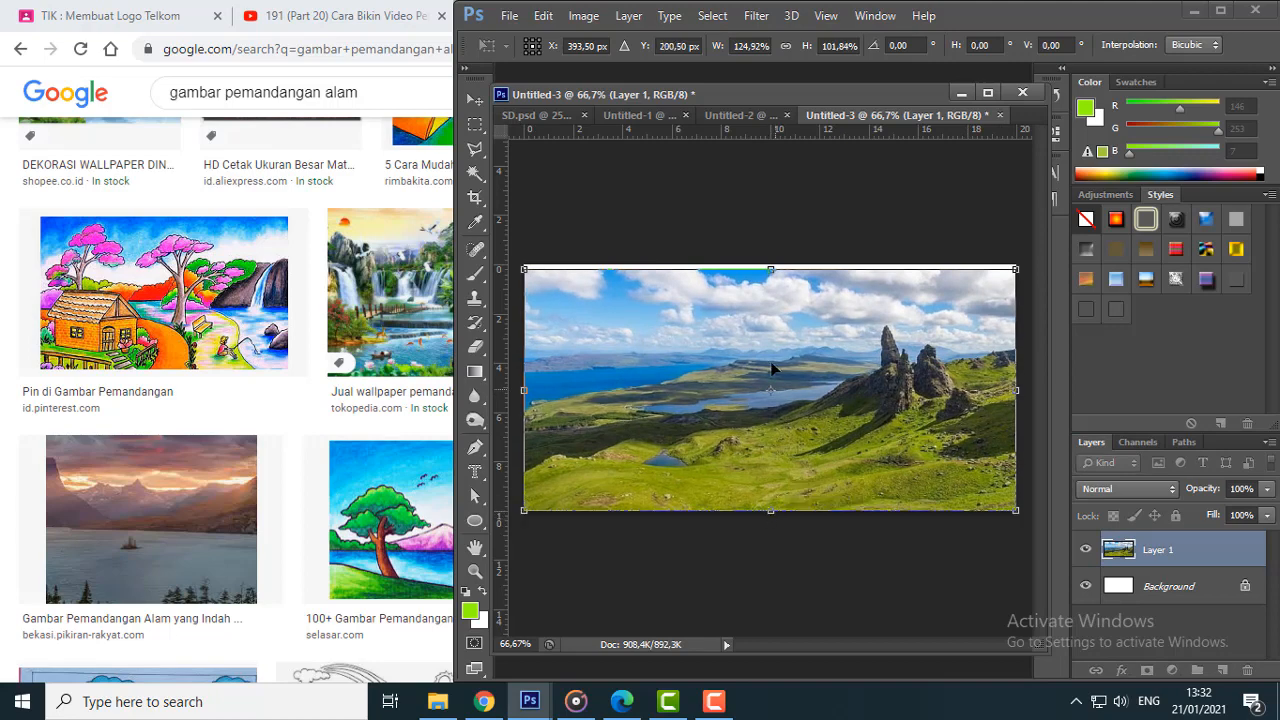
pyautogui.moveTo(770, 270); pyautogui.dragTo(770, 264)
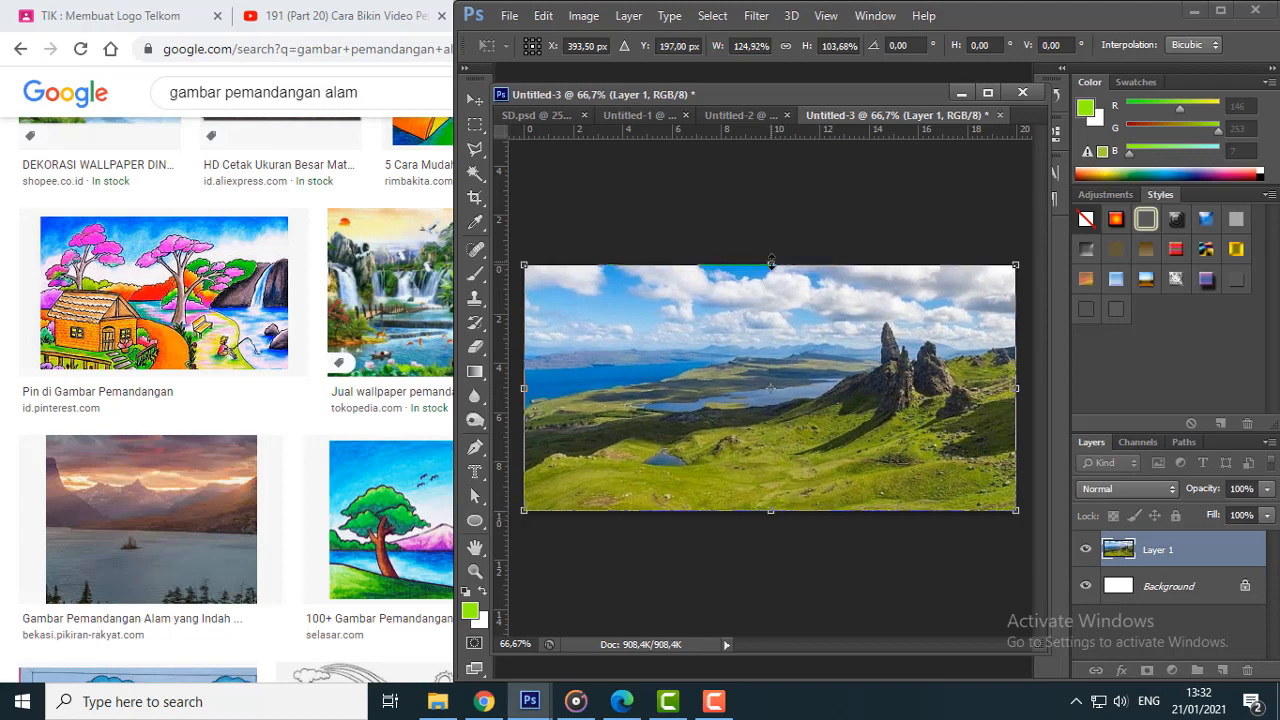
pyautogui.press('Return')
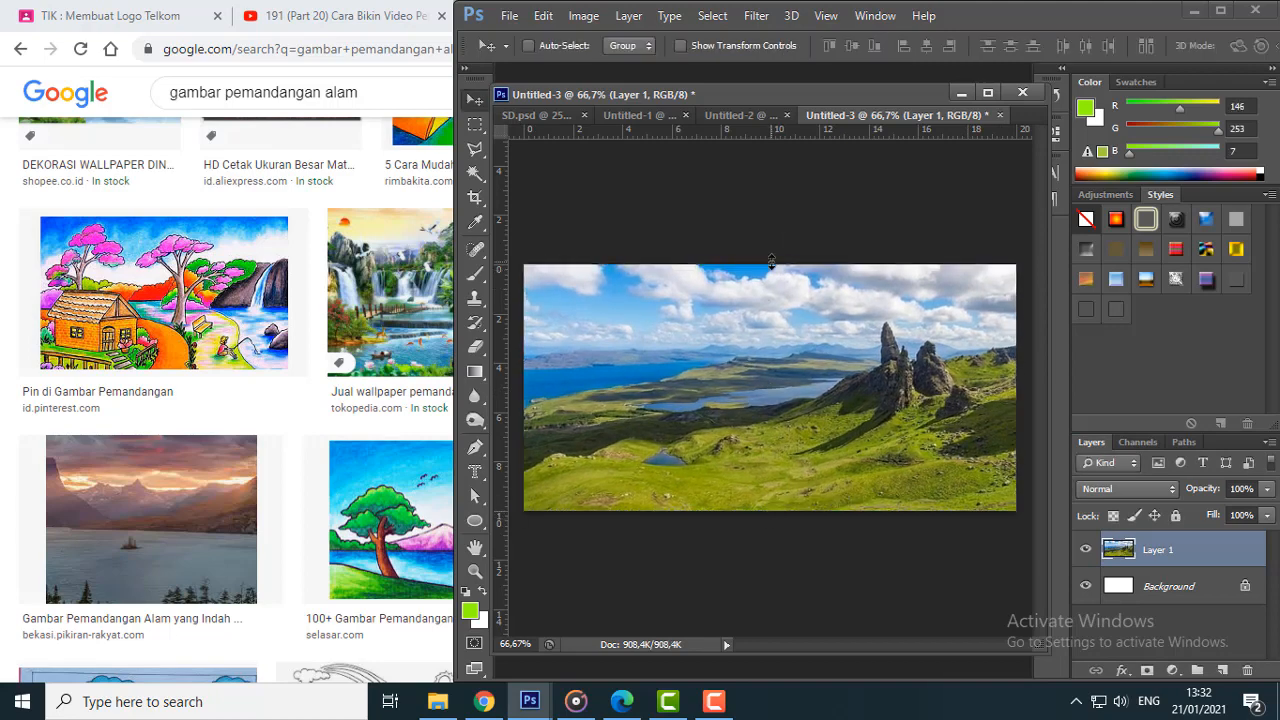
# Step: Add the horizontal text "Oraet Labora" at 60 pt over the landscape photo, starting above the lake
pyautogui.click(480, 480)
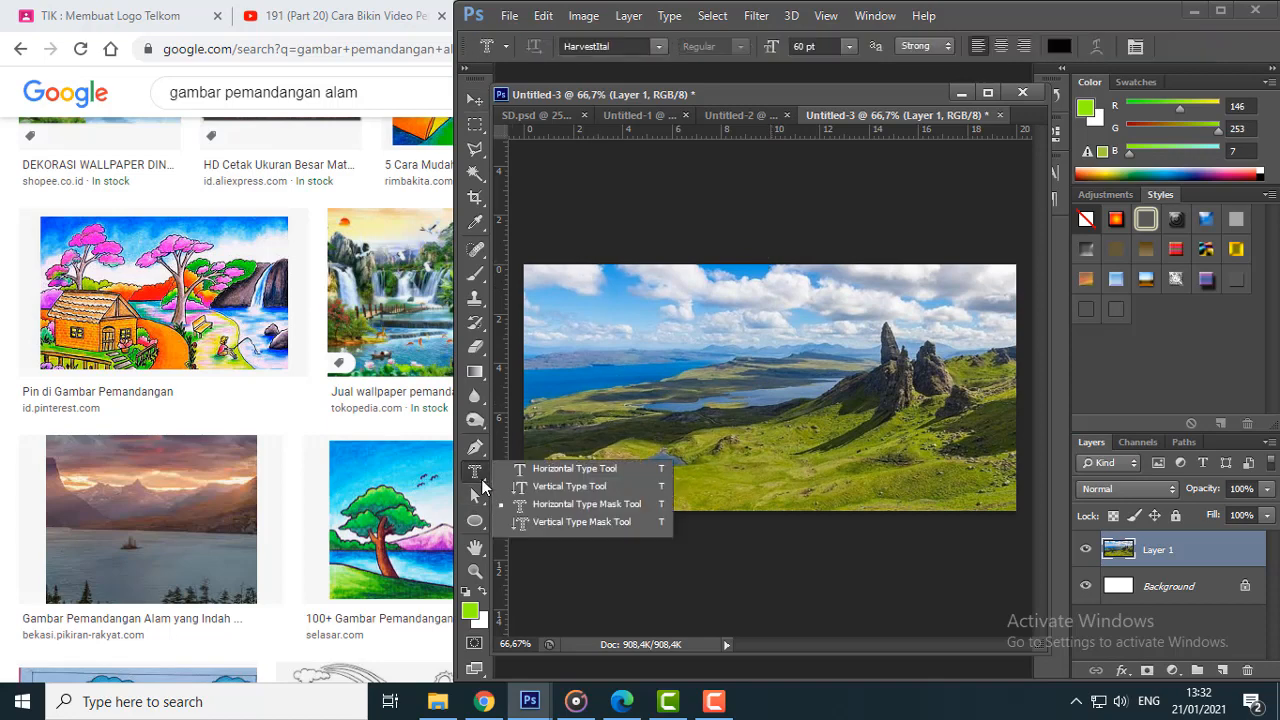
pyautogui.click(556, 474)
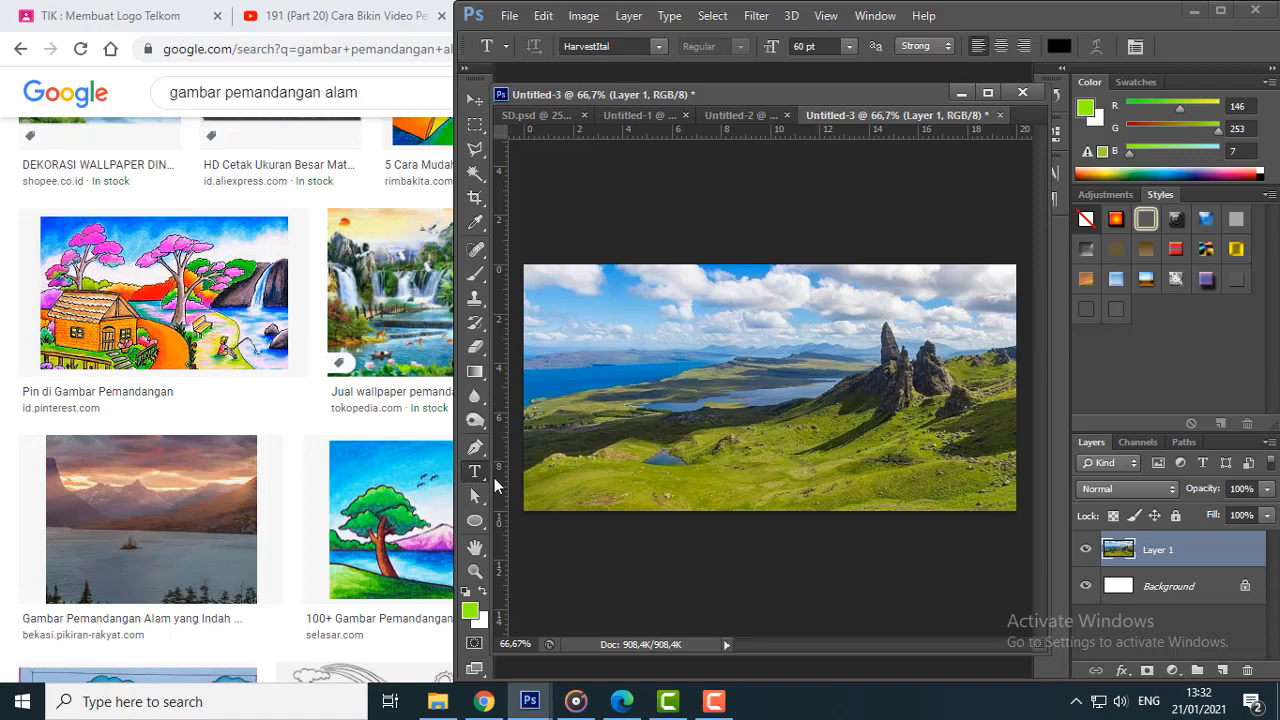
pyautogui.click(584, 379)
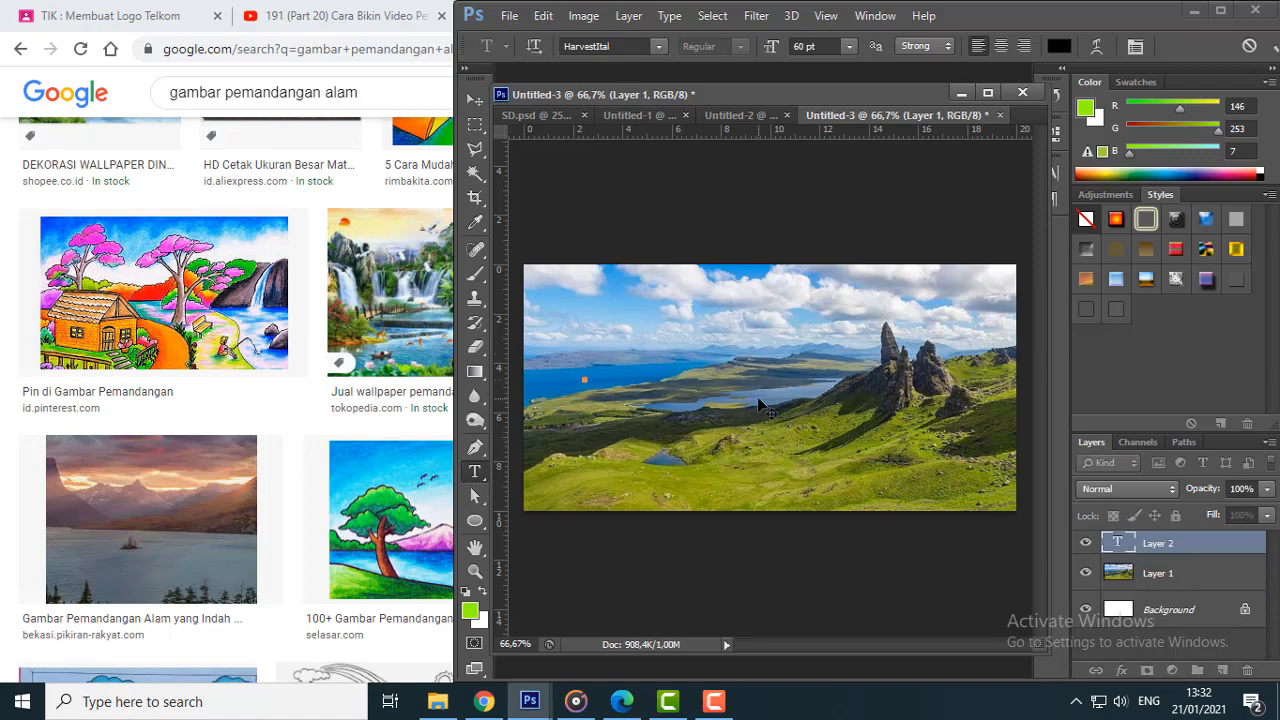
pyautogui.write('Ora')
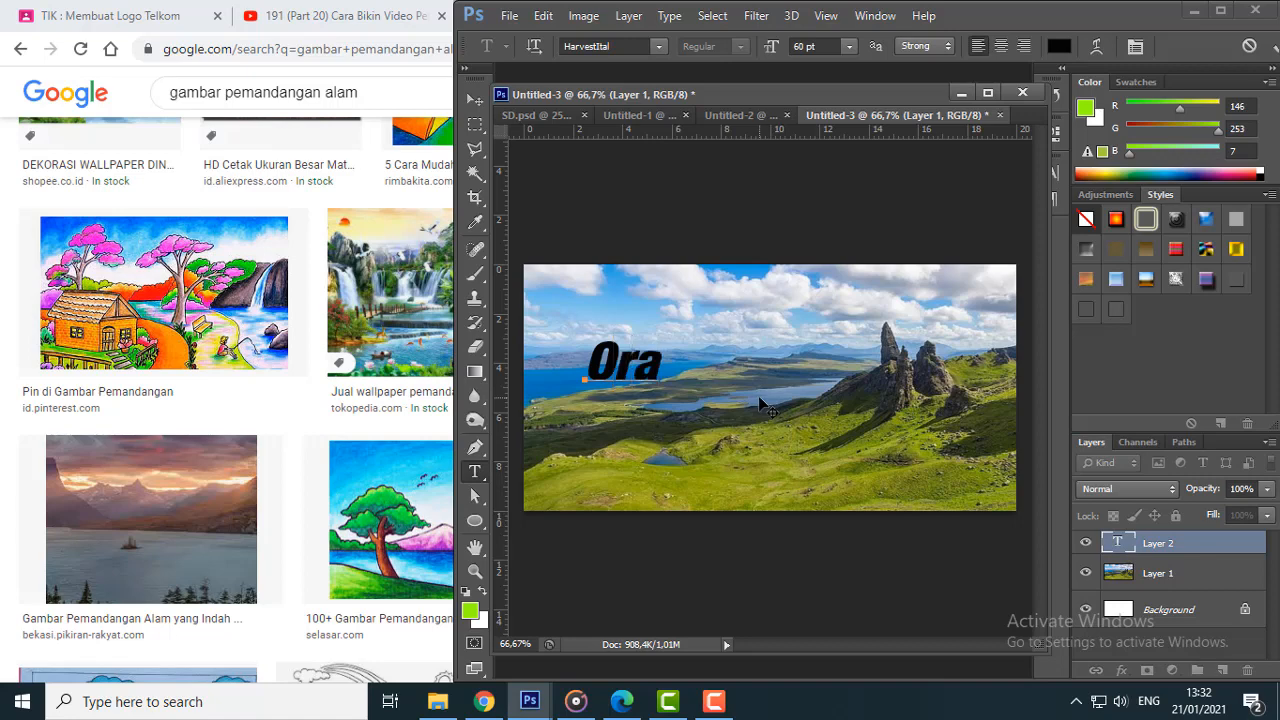
pyautogui.write('et Labo')
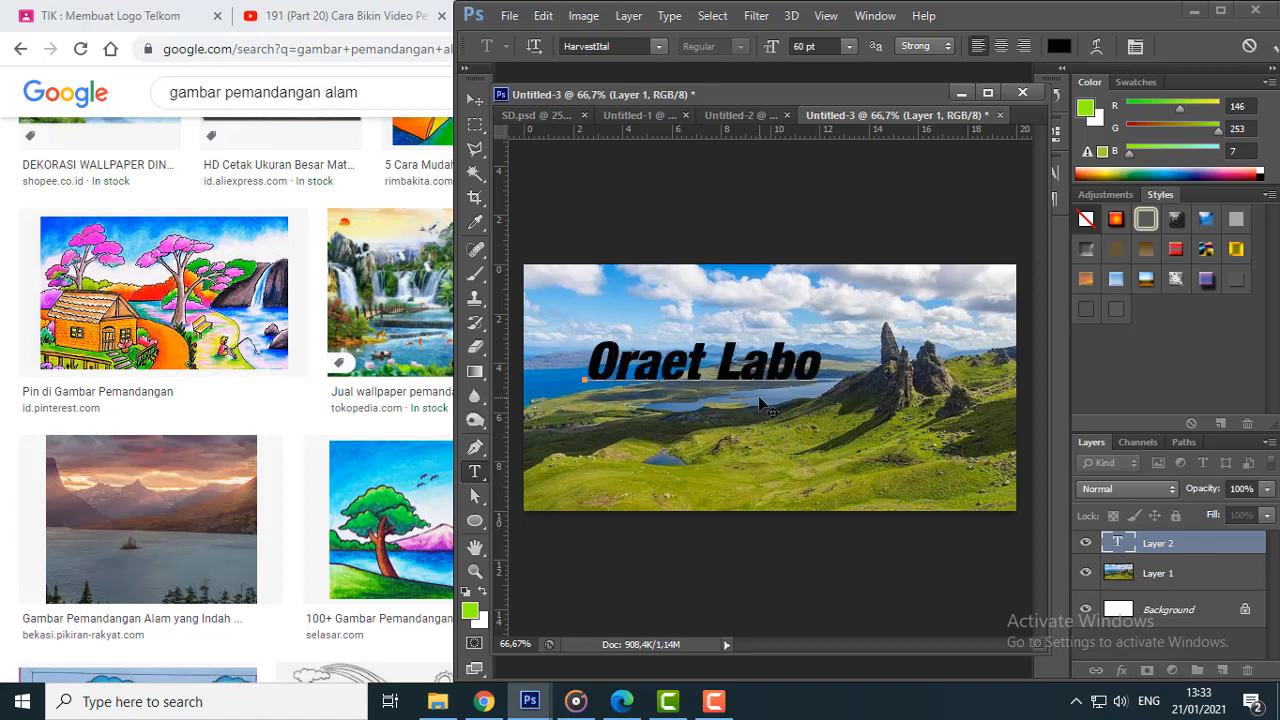
pyautogui.write('ra')
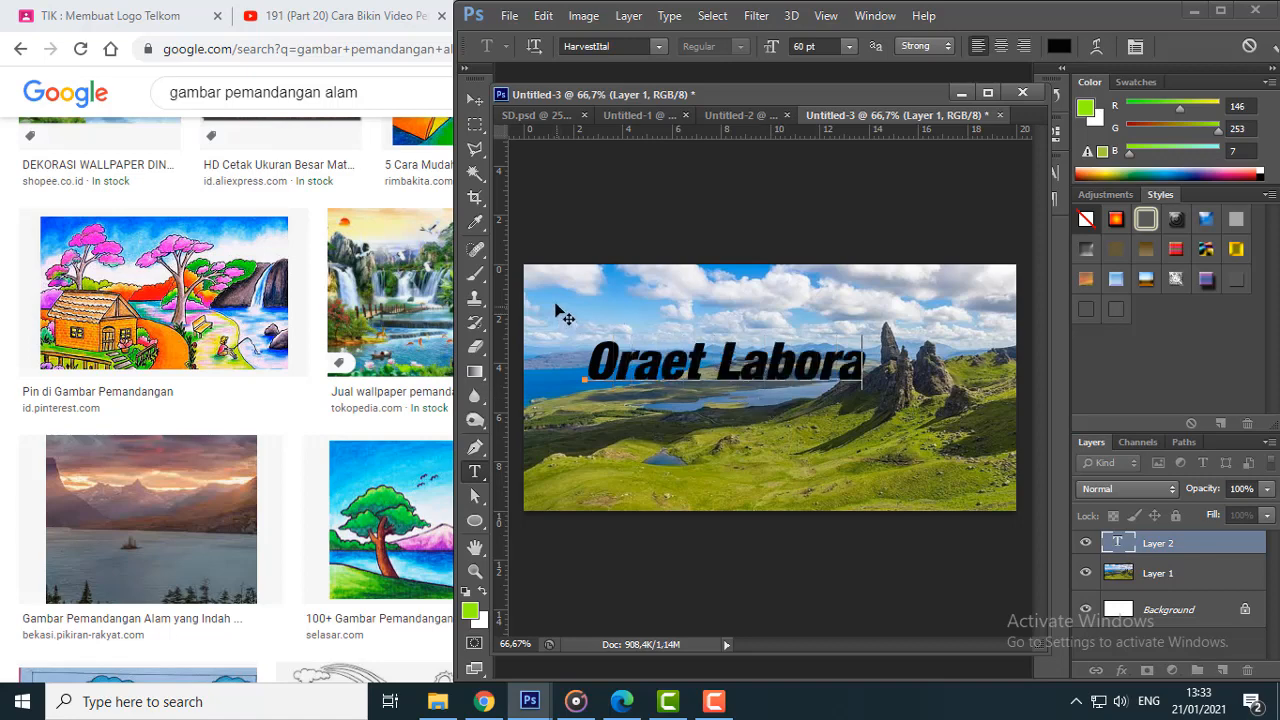
# Step: Check the third example's lettering on the worksheet, set the "Oraet Labora" text's font to Martina, and commit the text
pyautogui.moveTo(598, 373); pyautogui.dragTo(856, 392)
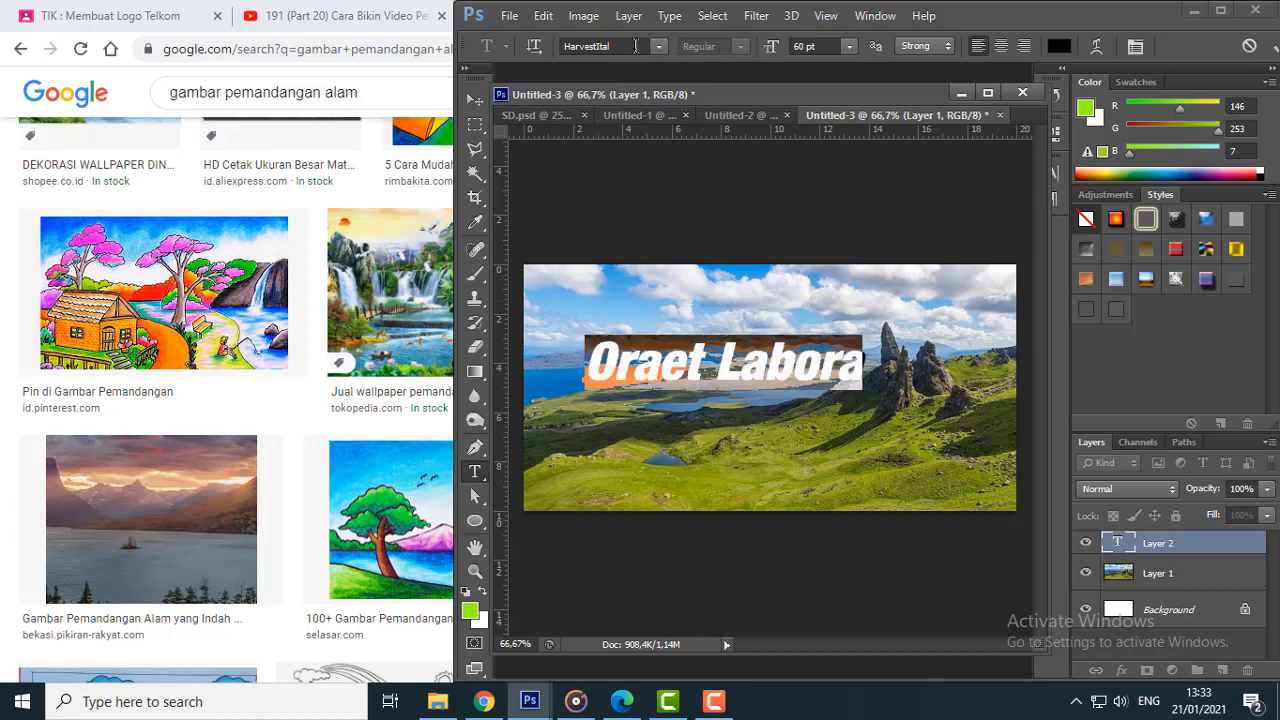
pyautogui.click(622, 704)
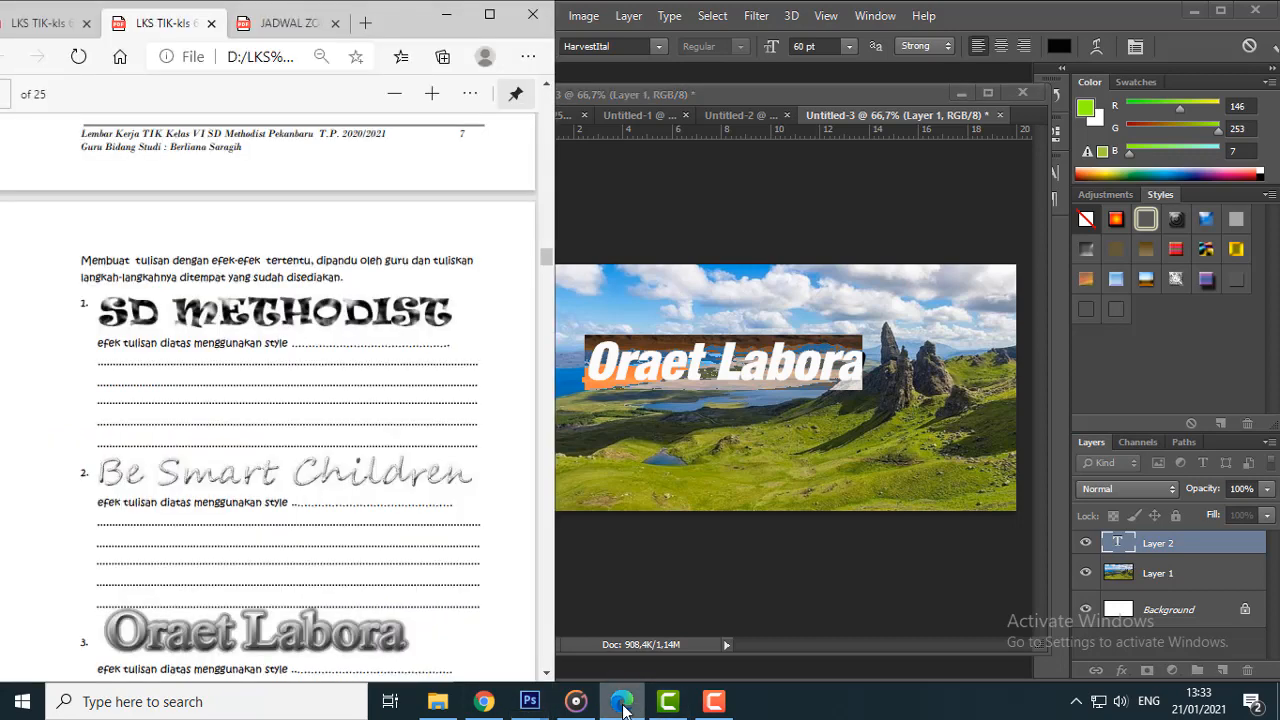
pyautogui.click(737, 64)
pyautogui.click(657, 47)
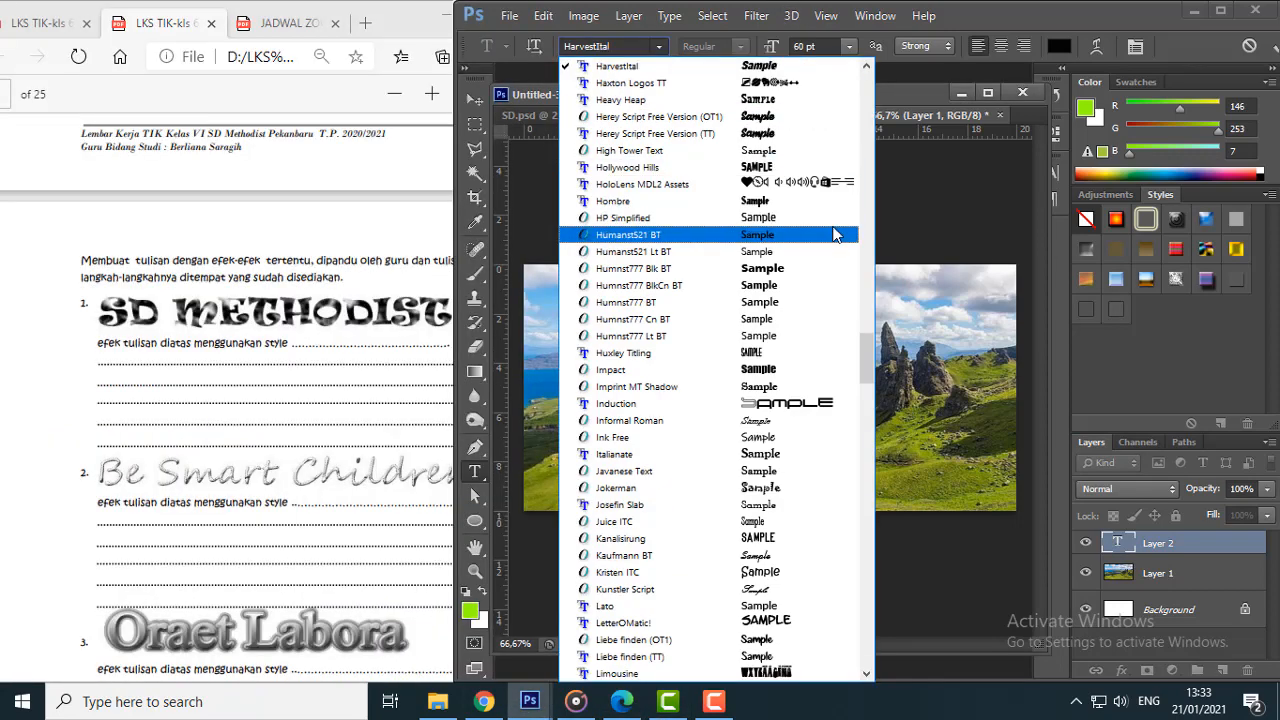
pyautogui.scroll(-5, 833, 244)
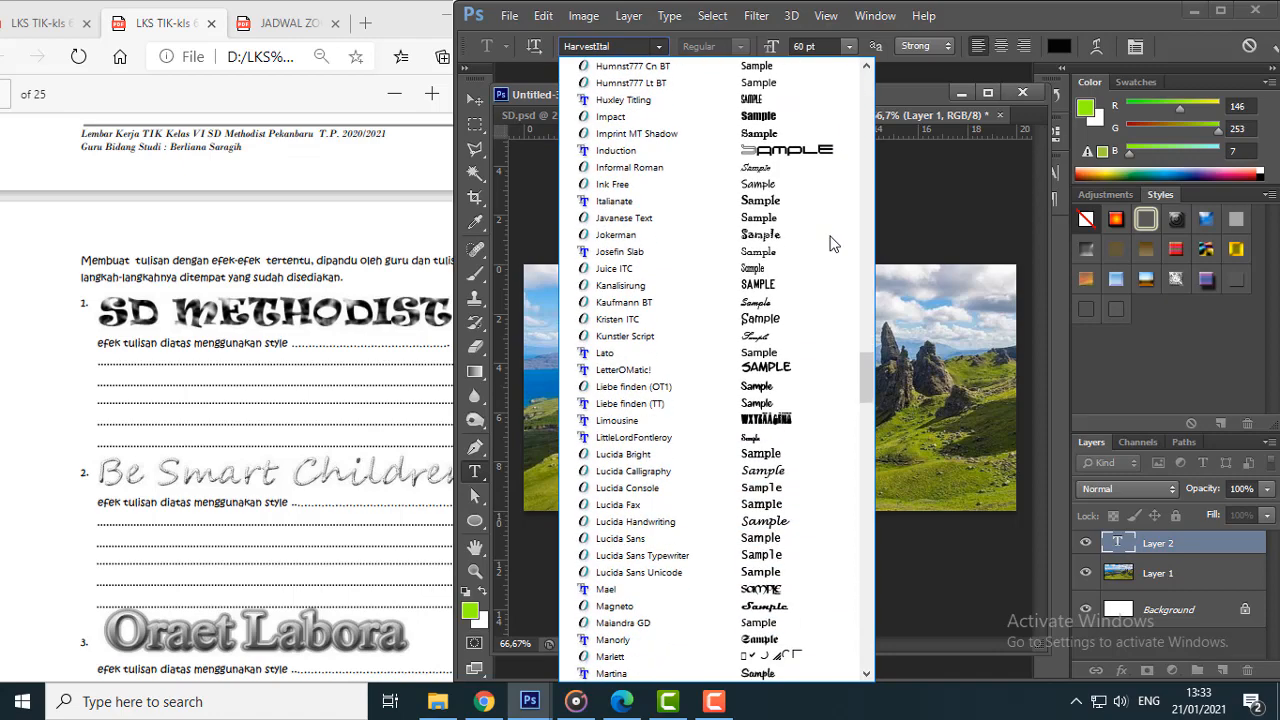
pyautogui.scroll(-7, 833, 244)
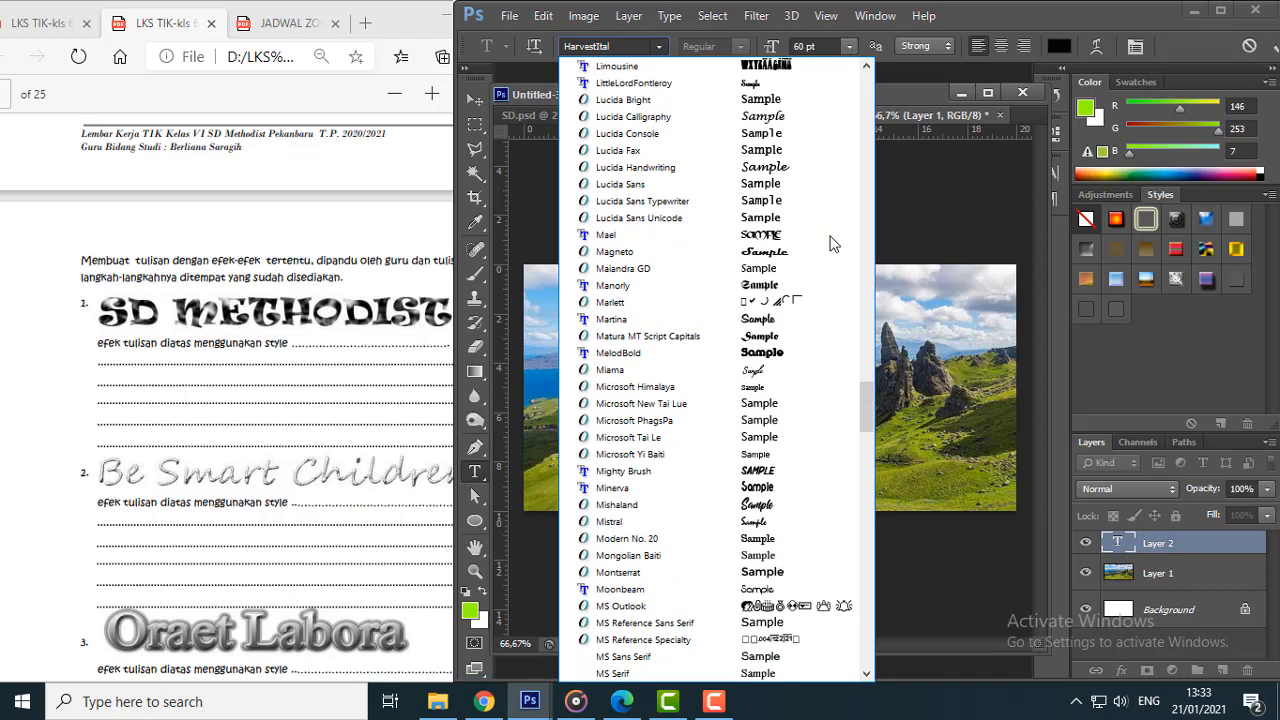
pyautogui.scroll(-4, 833, 244)
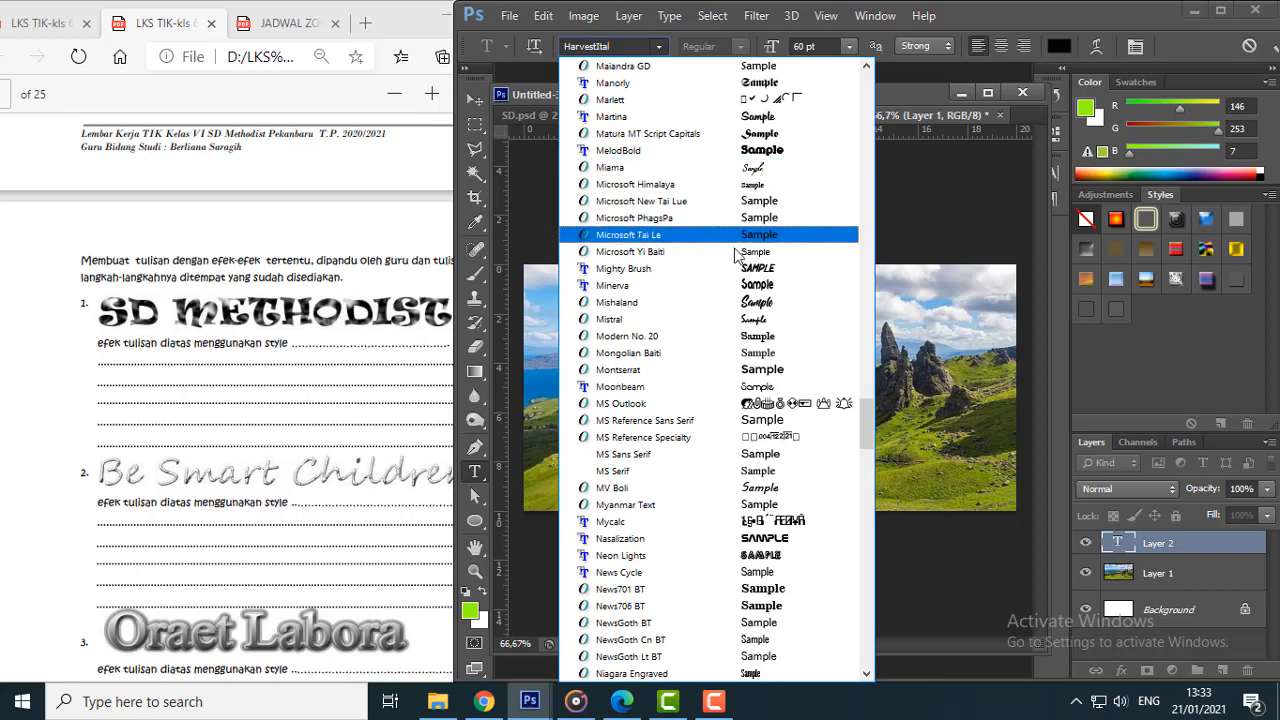
pyautogui.click(773, 117)
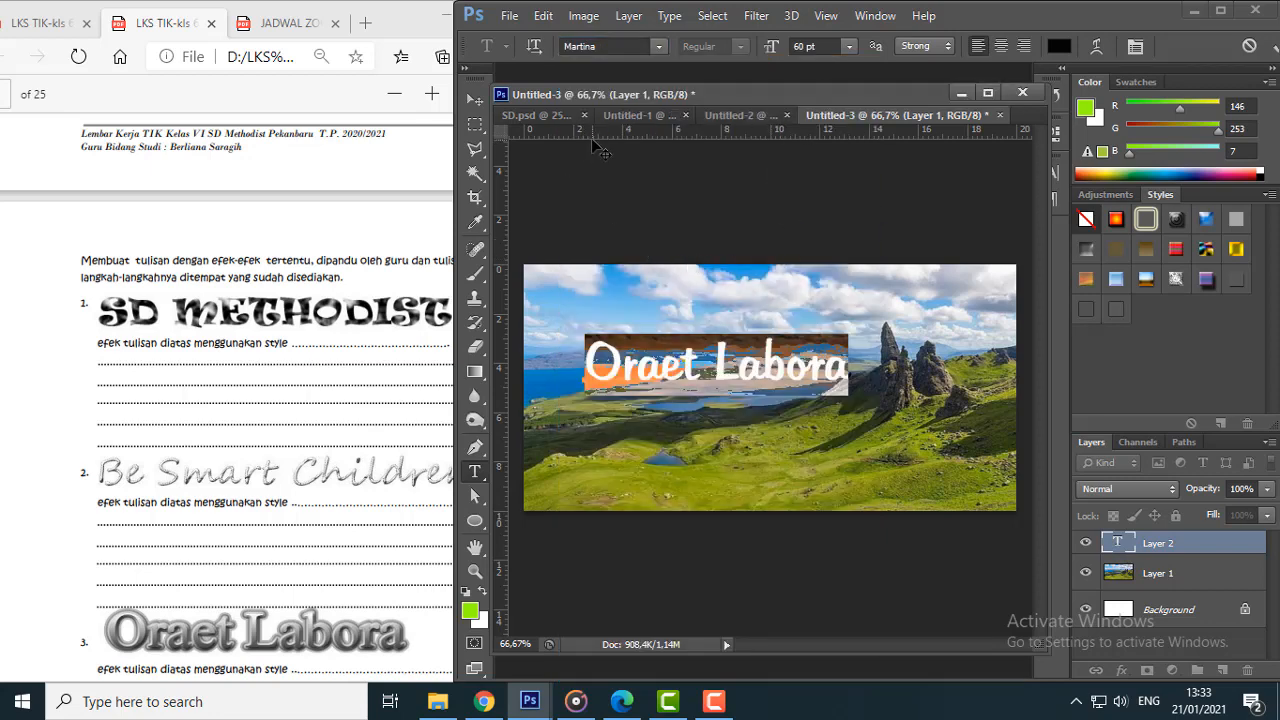
pyautogui.click(476, 102)
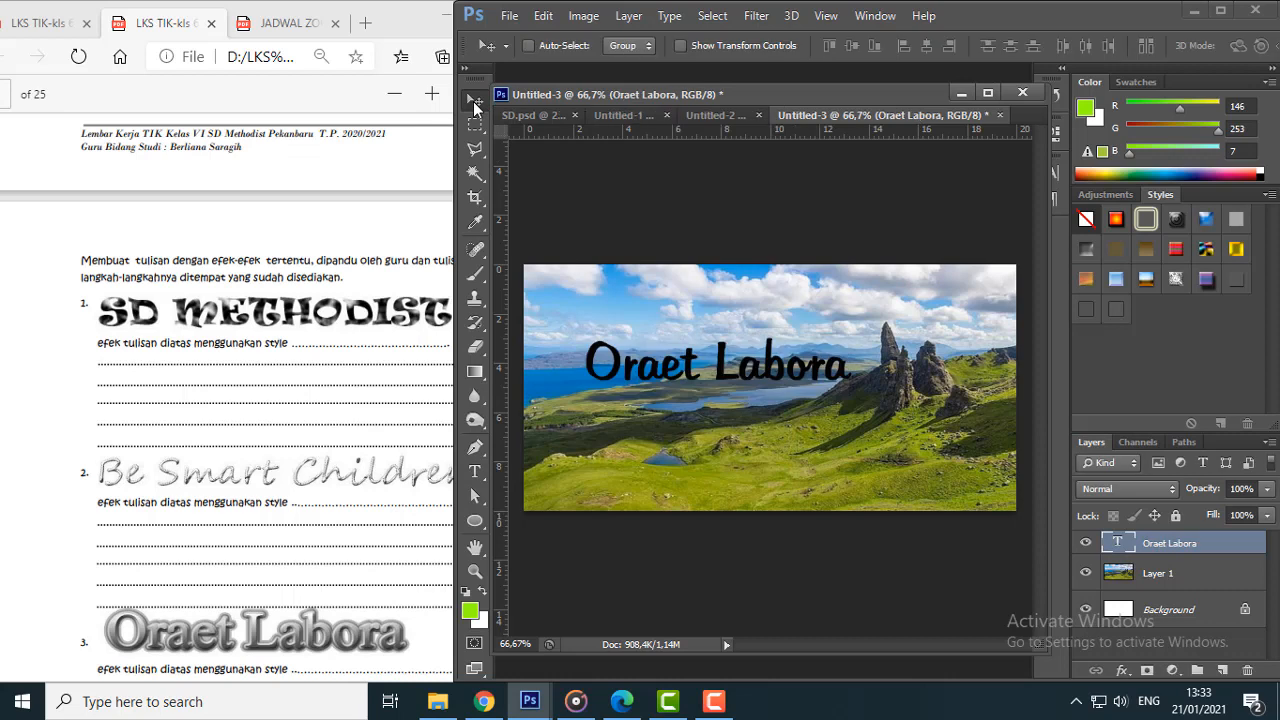
# Step: Free-transform the "Oraet Labora" text to about 173% width and 282% height so it nearly spans the canvas, and commit
pyautogui.hotkey('ctrl', 't')
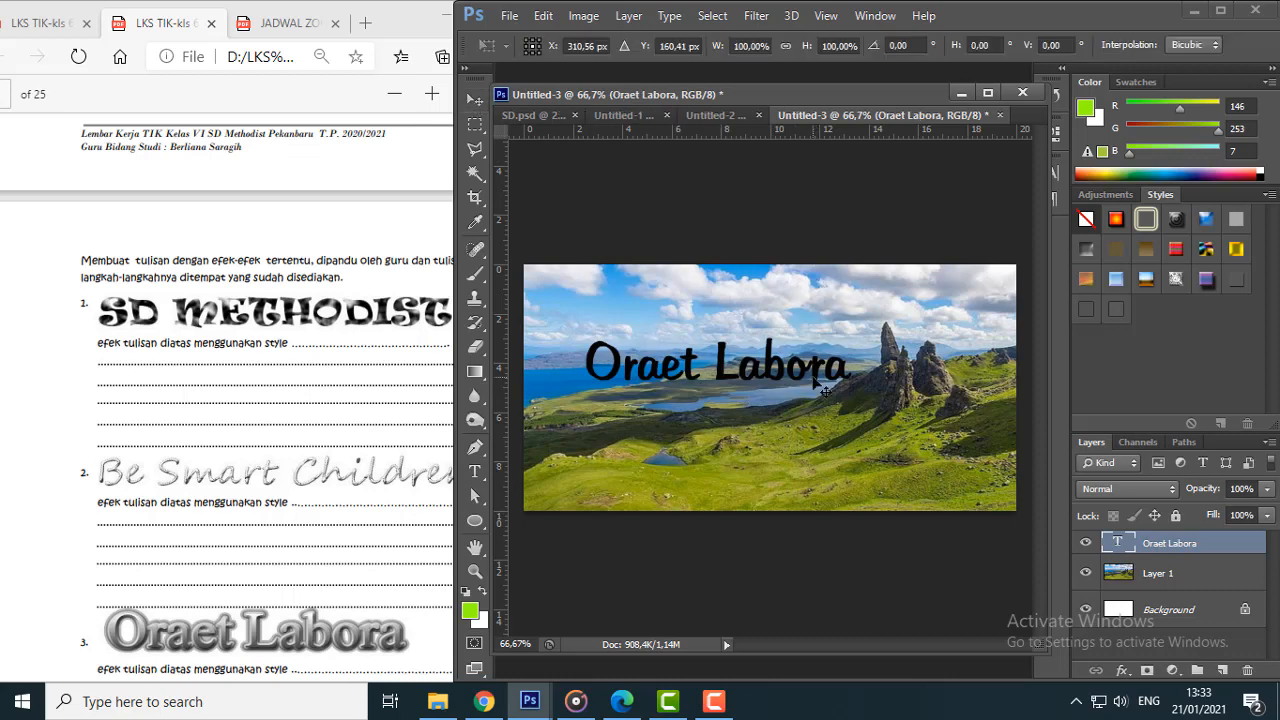
pyautogui.moveTo(853, 364); pyautogui.dragTo(1004, 364)
pyautogui.moveTo(590, 368); pyautogui.dragTo(551, 370)
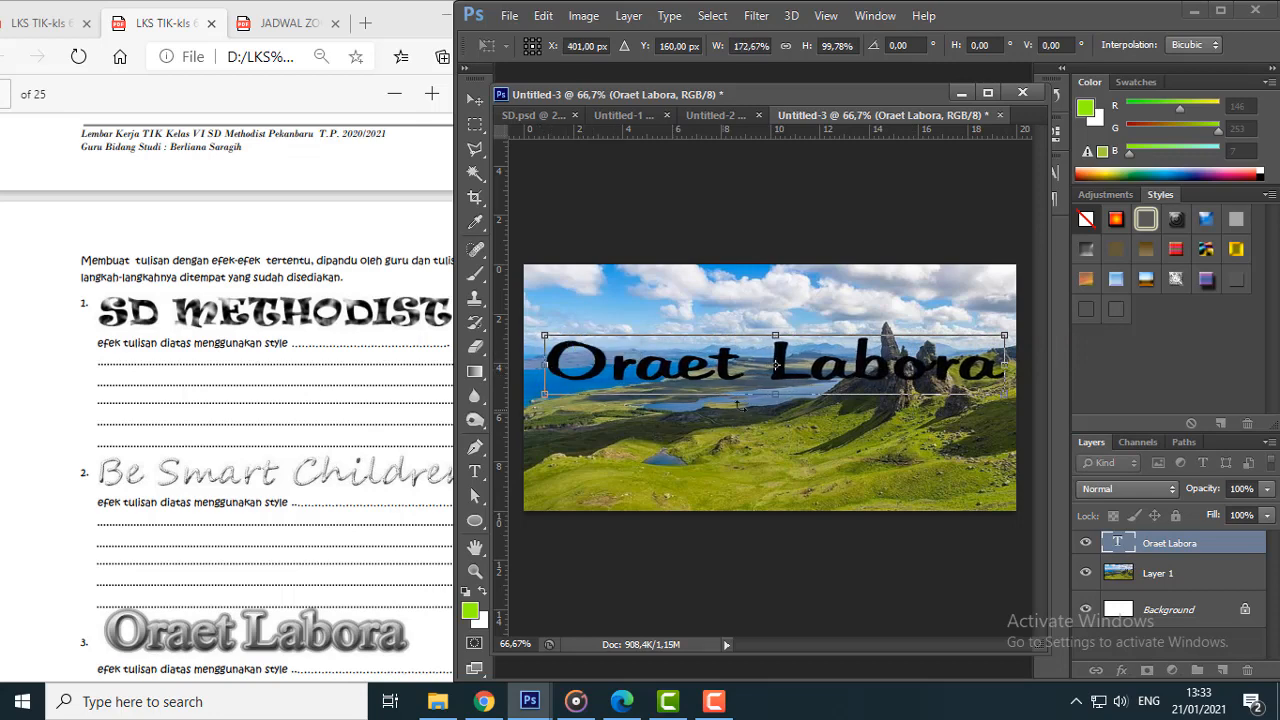
pyautogui.moveTo(774, 398); pyautogui.dragTo(774, 483)
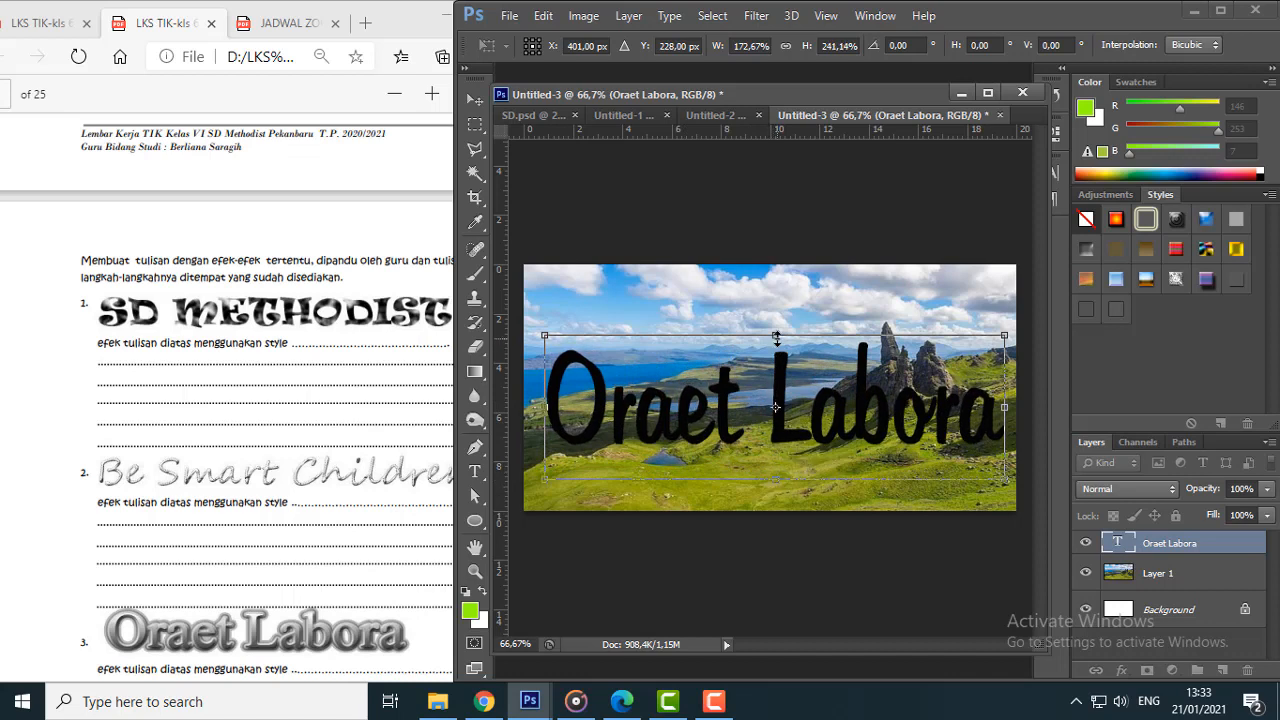
pyautogui.moveTo(776, 337); pyautogui.dragTo(776, 313)
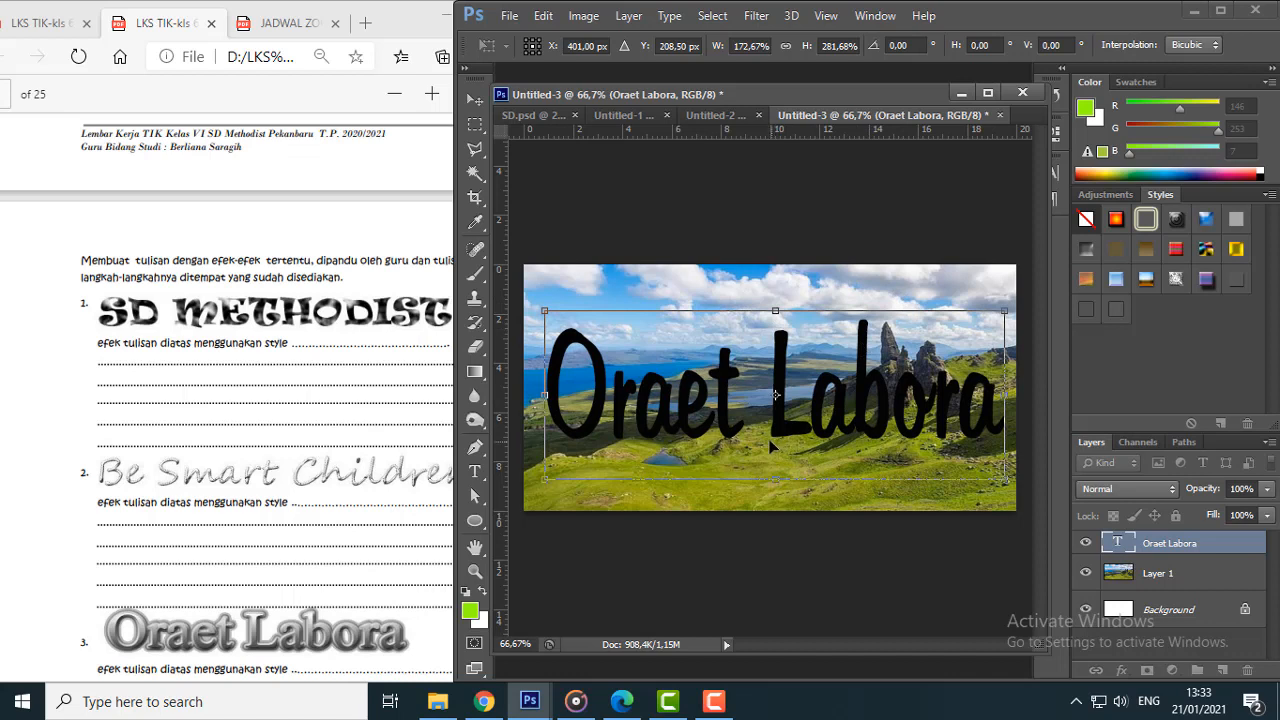
pyautogui.press('Return')
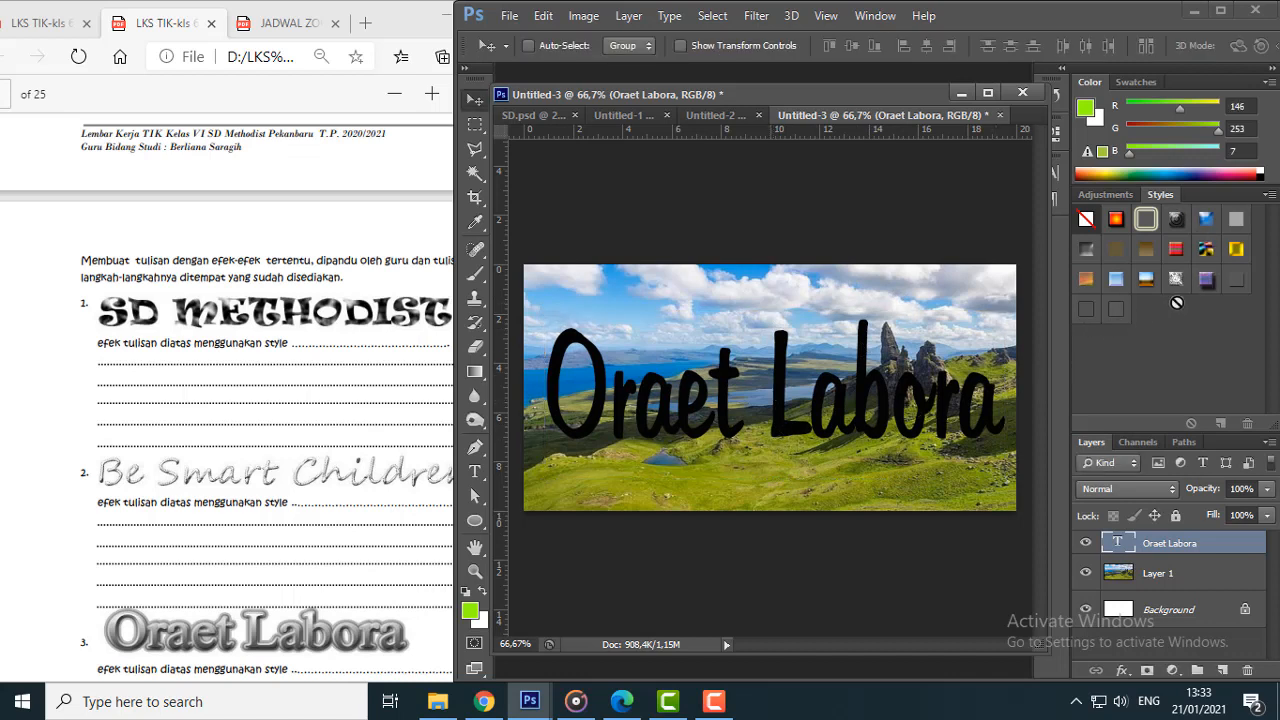
# Step: Try several preset layer styles on the "Oraet Labora" text, including the dark gradient, light-blue gradient, satin and purple gradient ones
pyautogui.click(1177, 218)
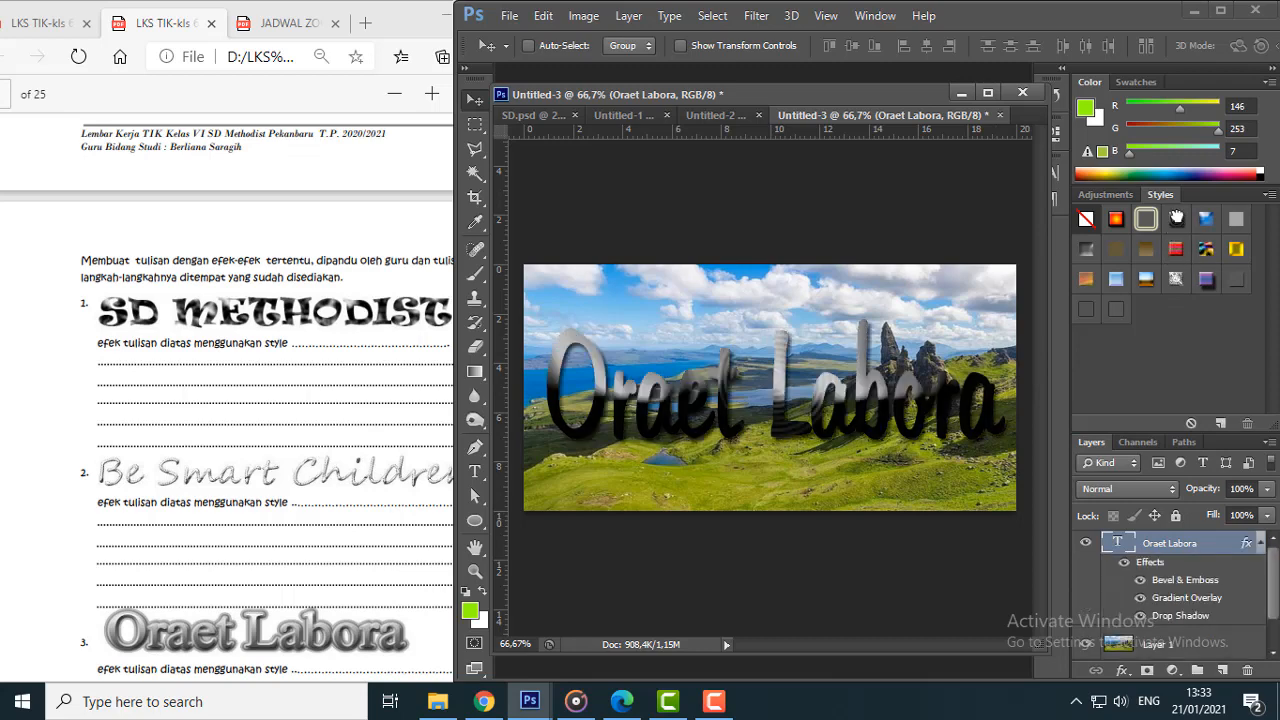
pyautogui.click(1115, 288)
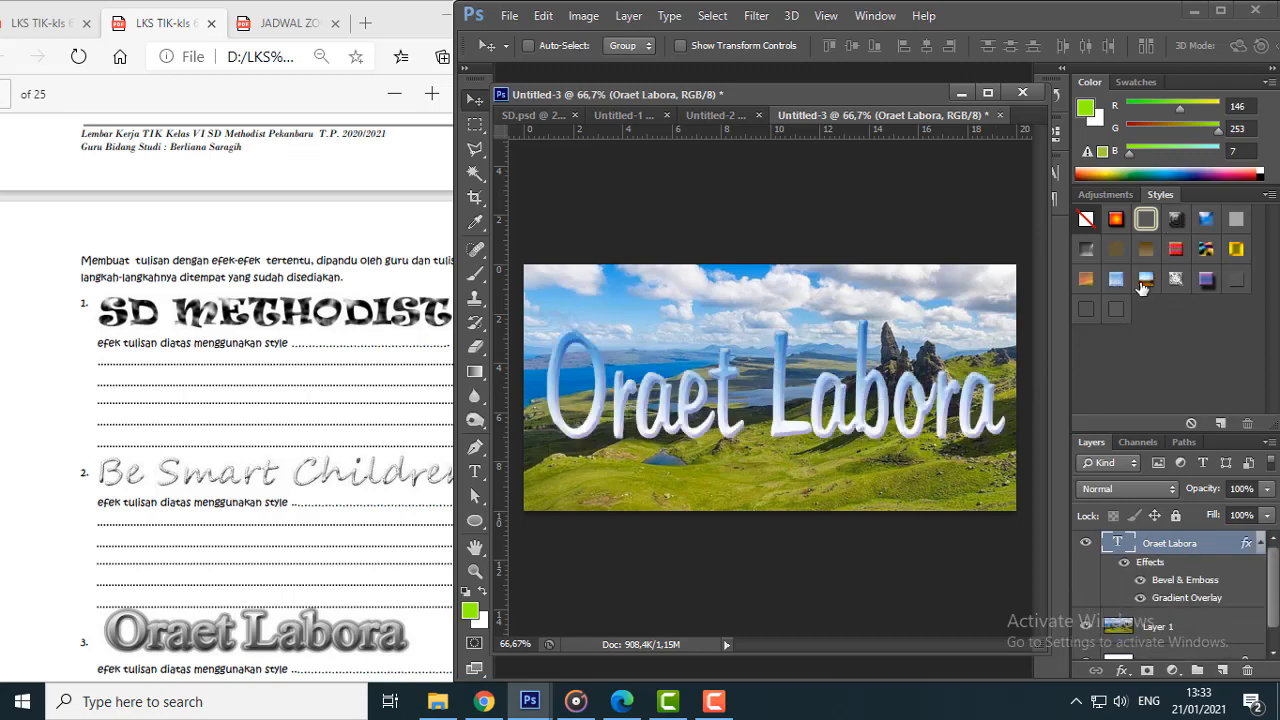
pyautogui.click(1144, 282)
pyautogui.click(1176, 280)
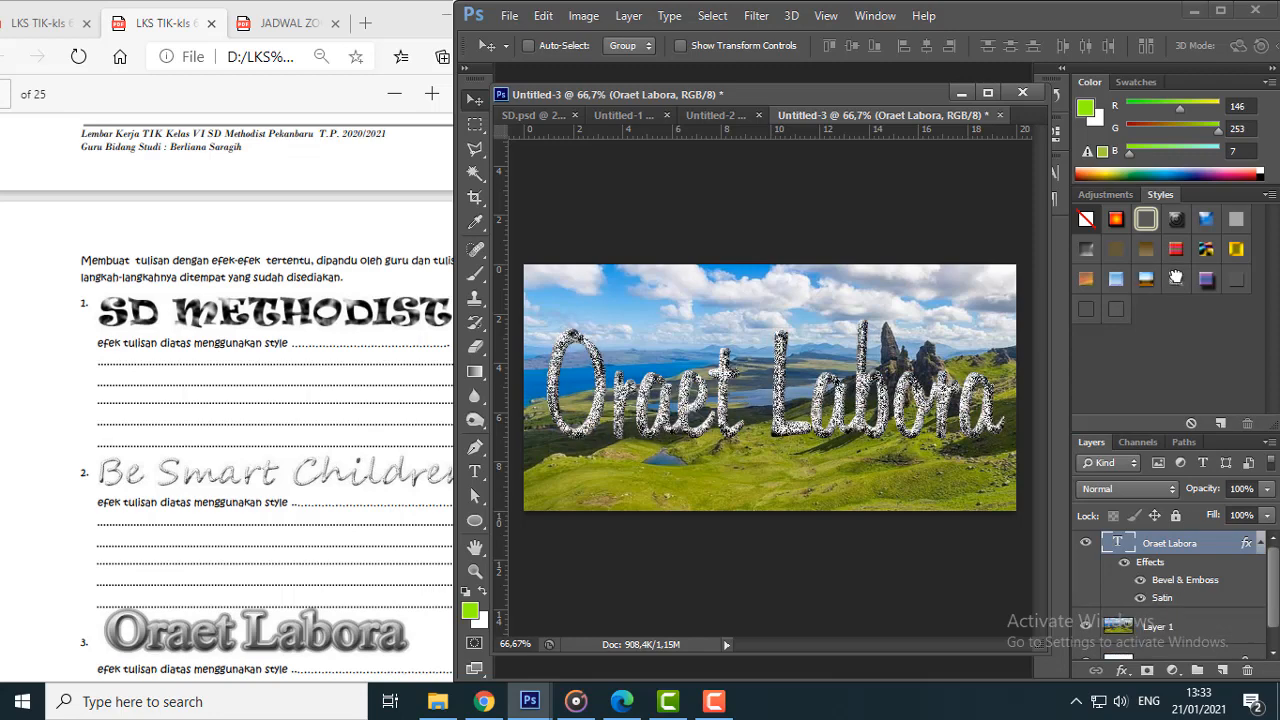
pyautogui.click(1206, 280)
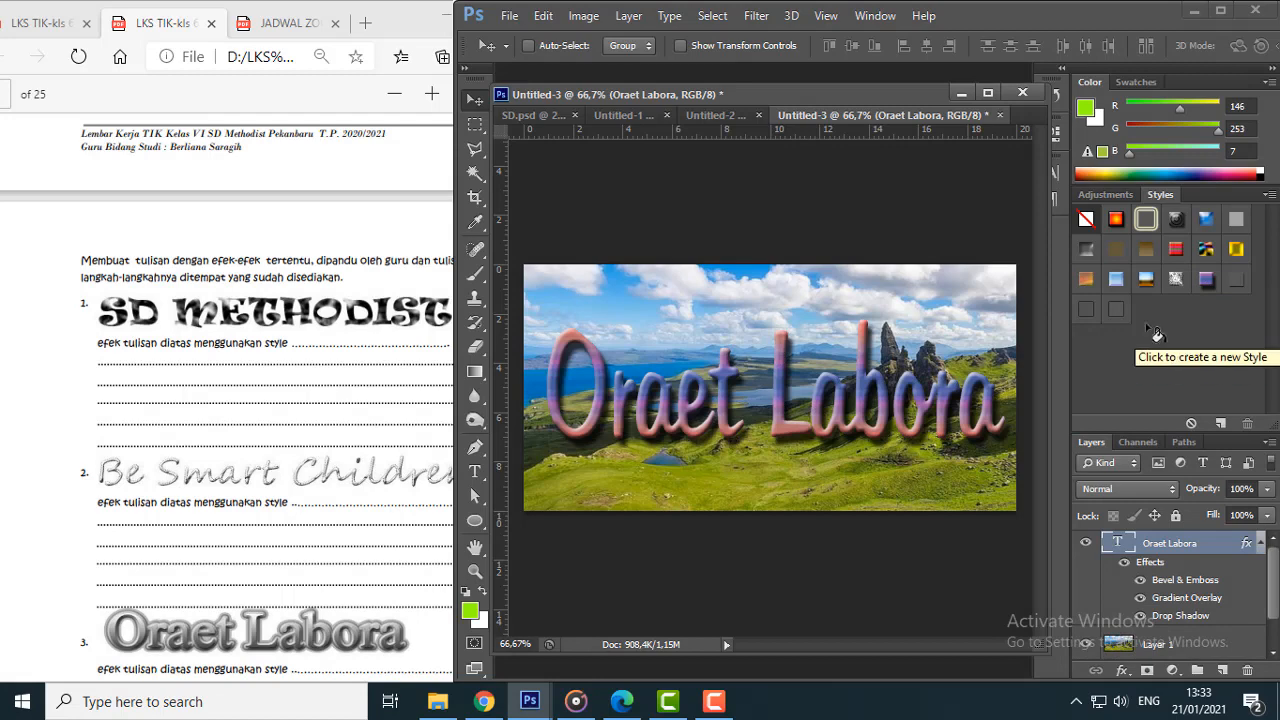
# Step: Apply the preset style with the Outer Glow effect to the "Oraet Labora" text and close the Zoom sign-out and sign-in windows
pyautogui.click(1146, 220)
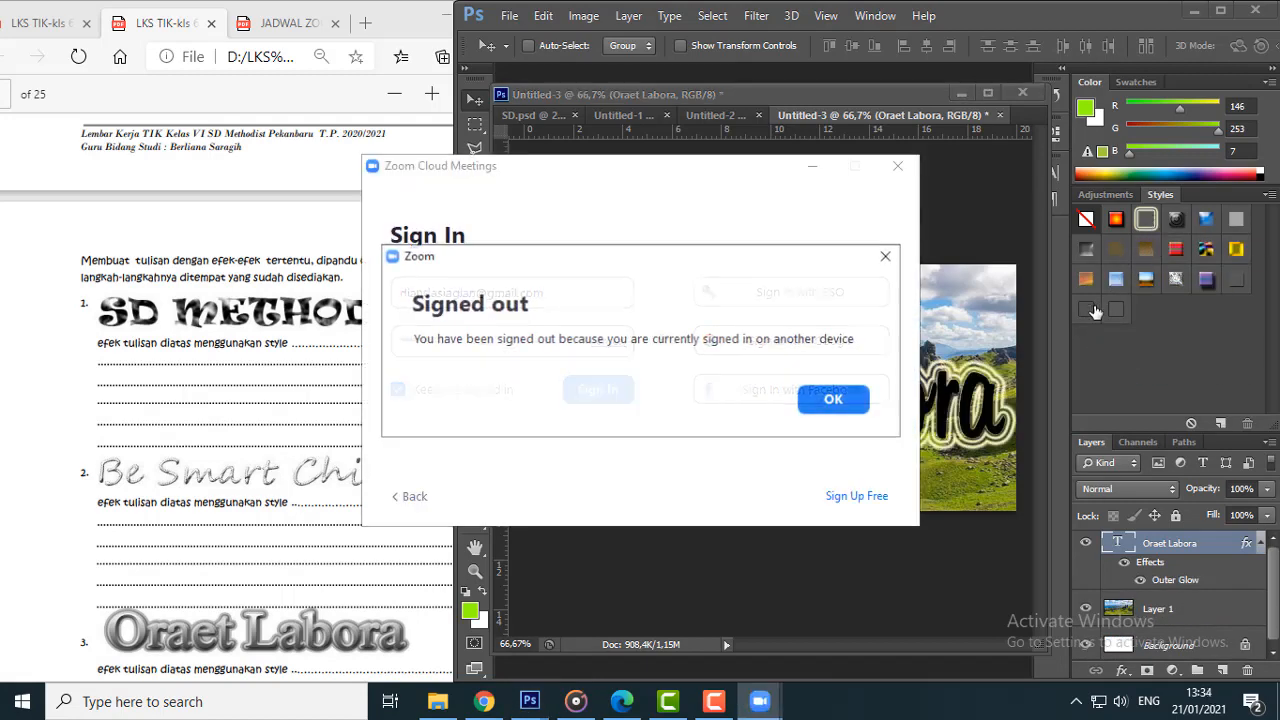
pyautogui.click(886, 256)
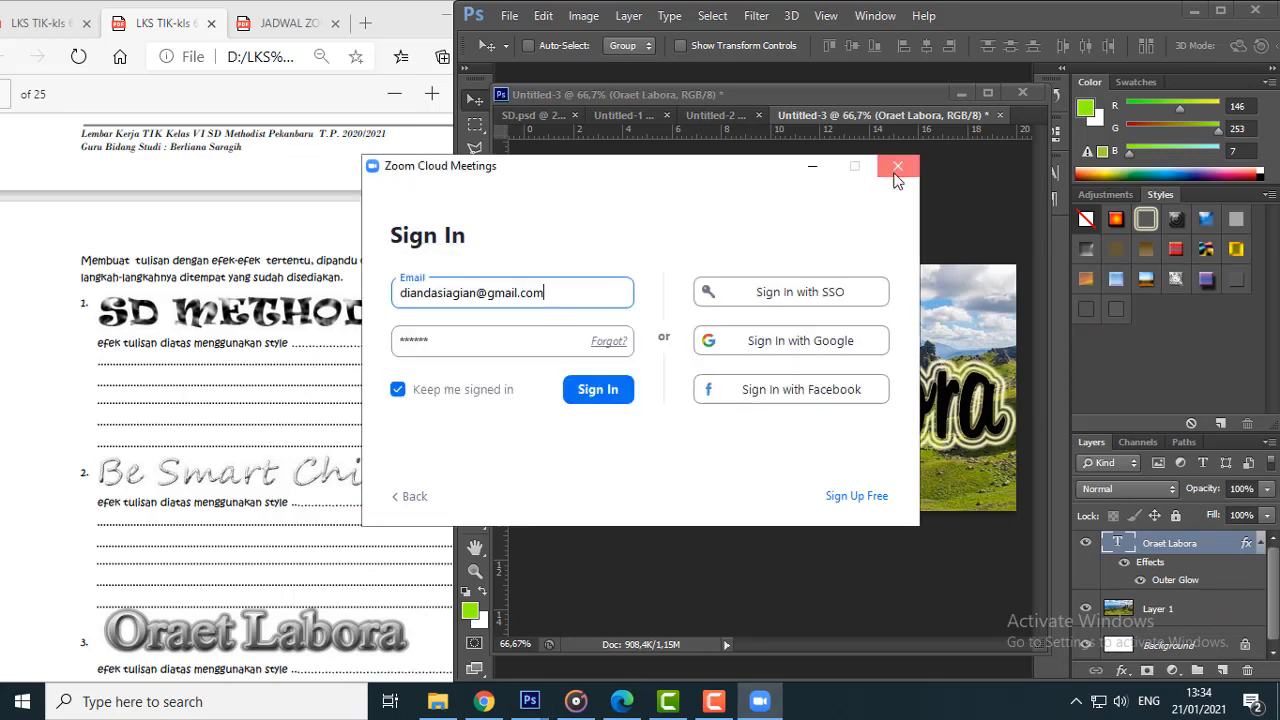
pyautogui.click(897, 168)
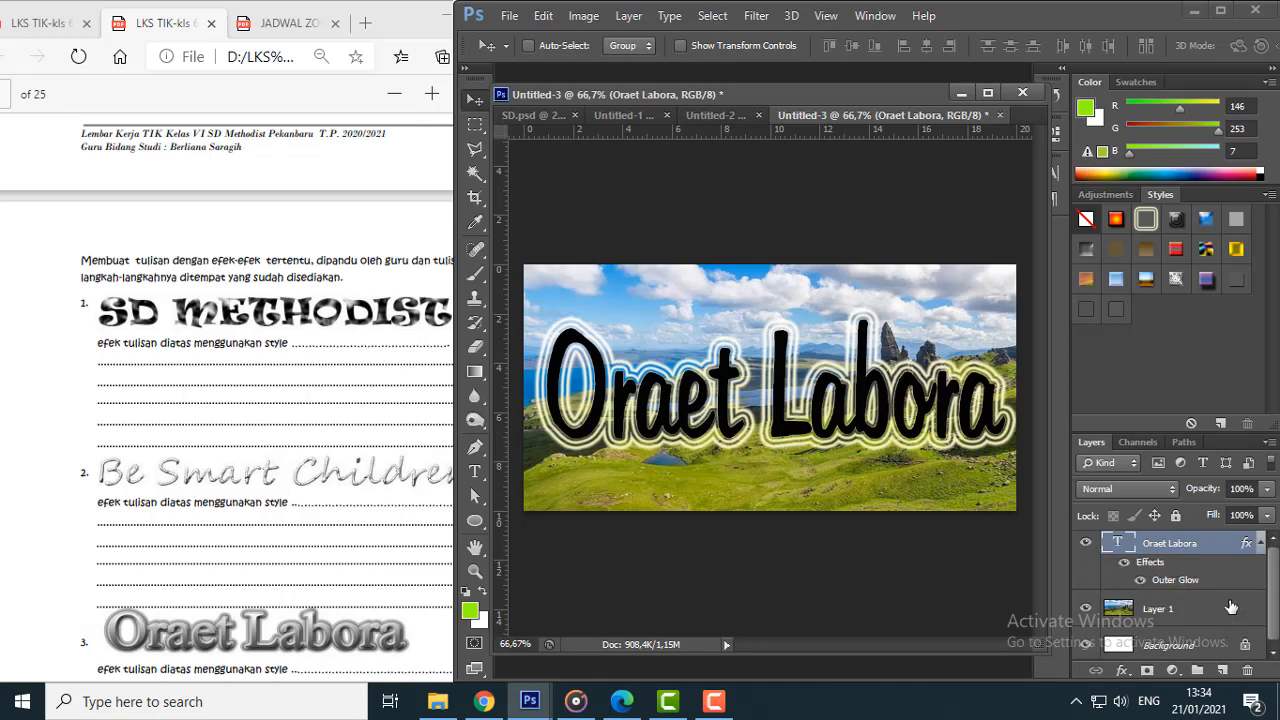
# Step: Save the "Oraet Labora" image to the Pictures folder as a JPEG named "no 3" at quality 8 (High)
pyautogui.click(509, 15)
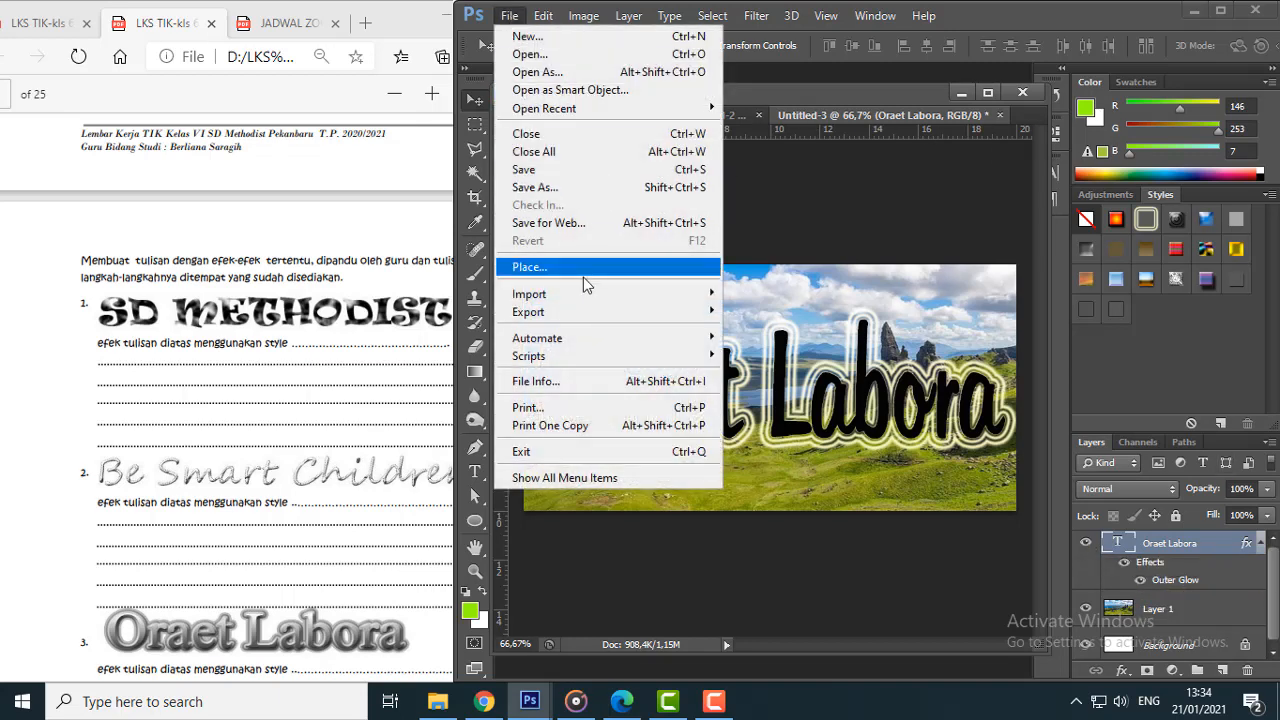
pyautogui.click(539, 189)
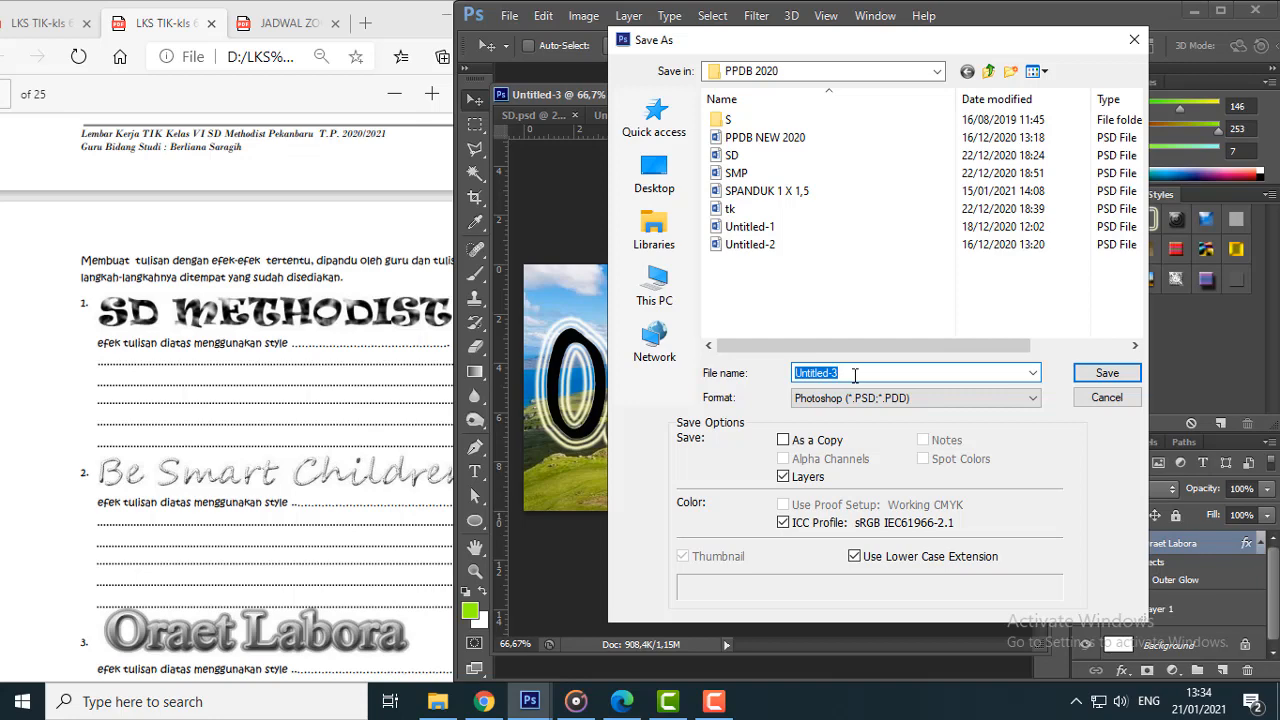
pyautogui.press('BackSpace')
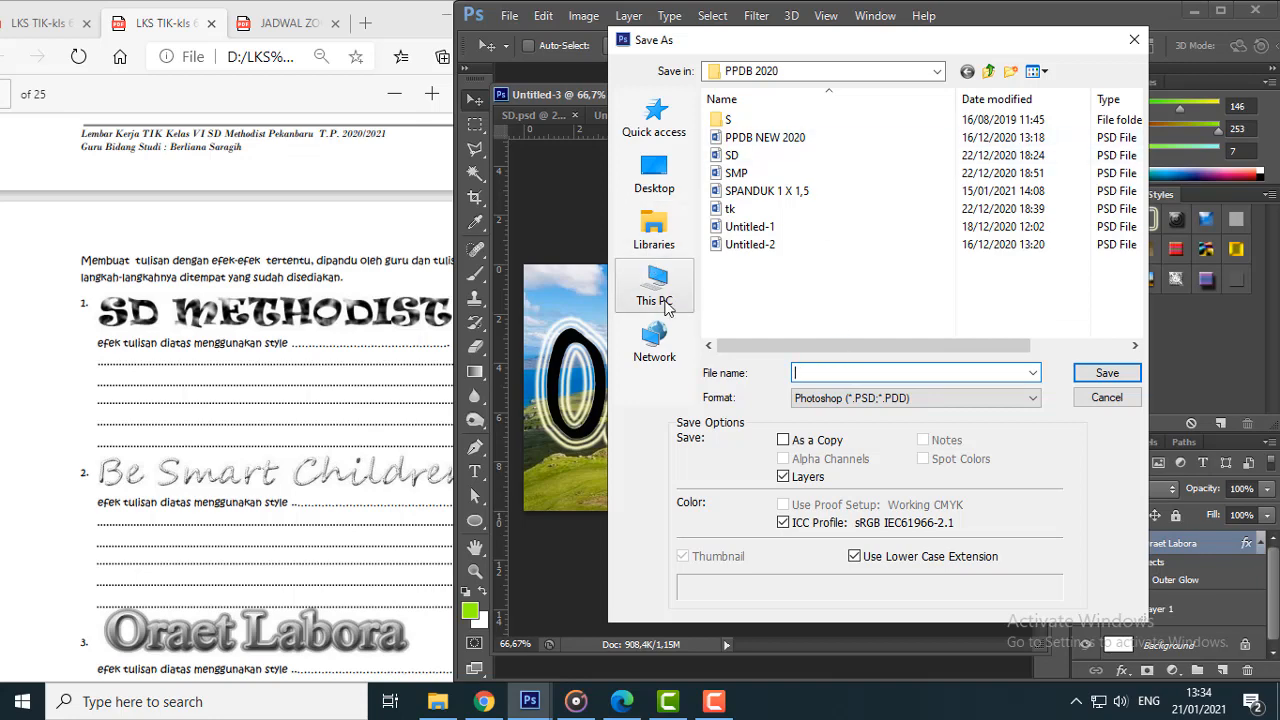
pyautogui.click(662, 300)
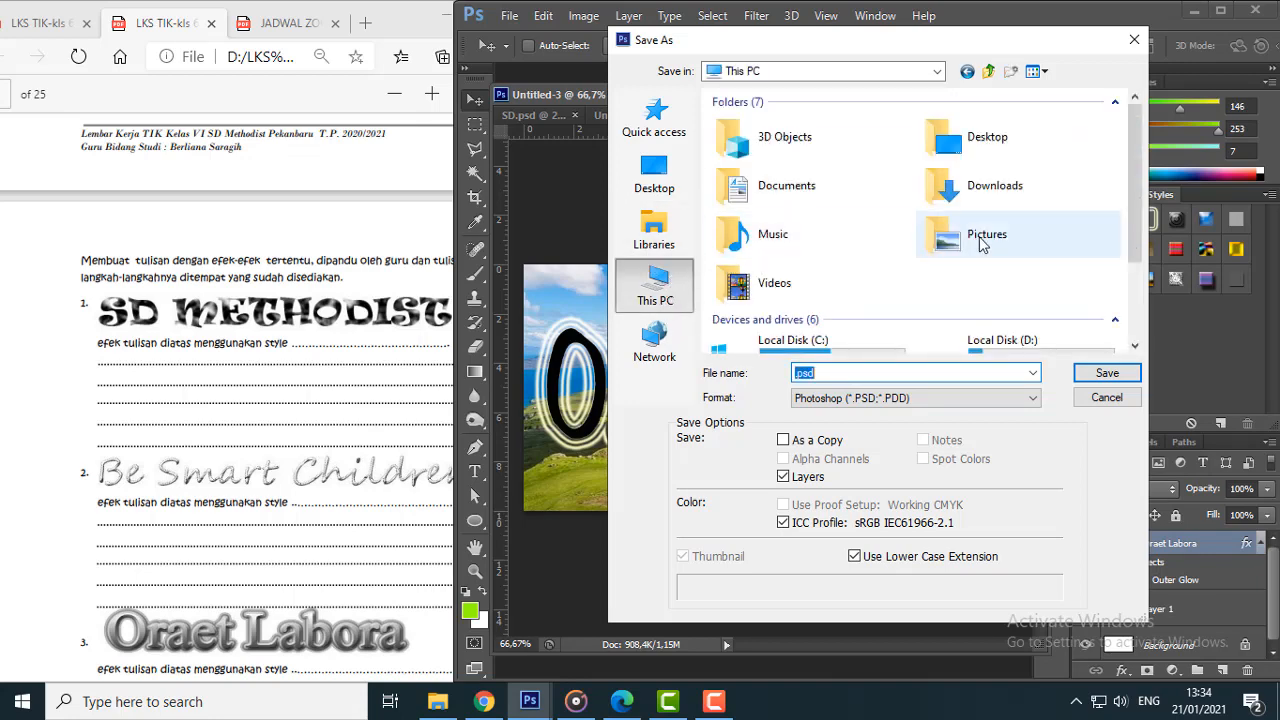
pyautogui.doubleClick(983, 240)
pyautogui.click(849, 373)
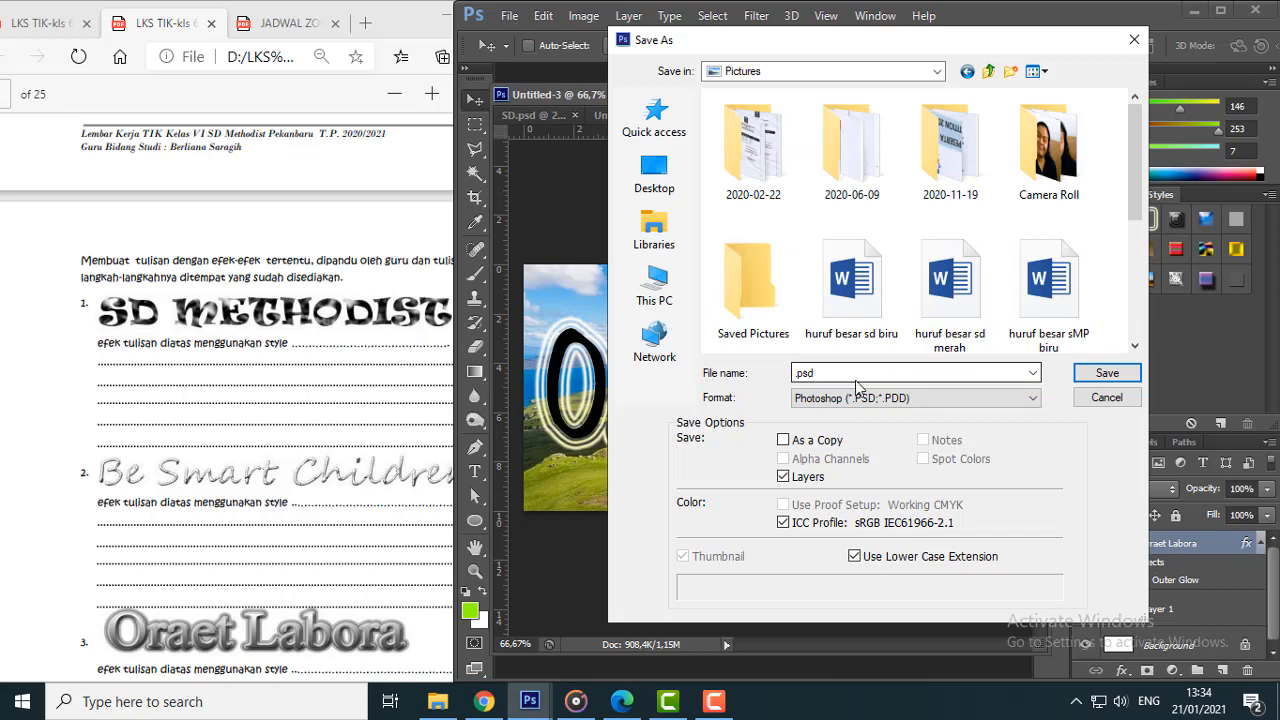
pyautogui.doubleClick(866, 376)
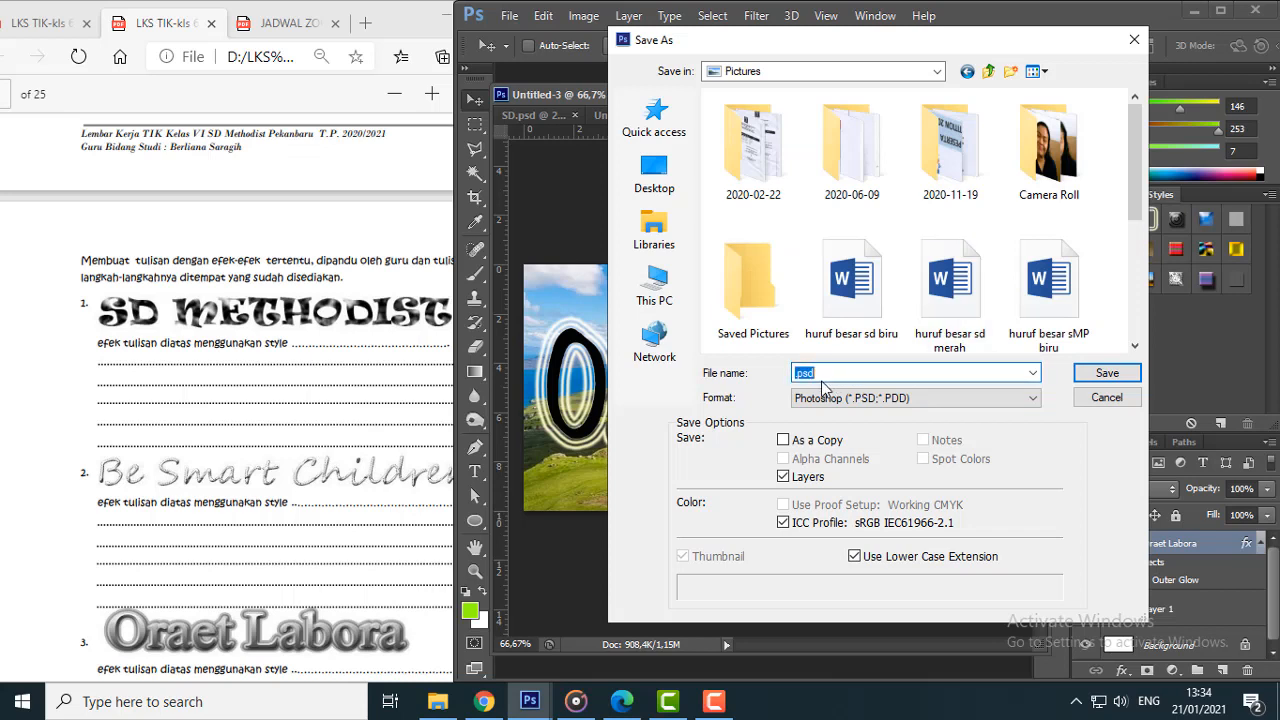
pyautogui.write('no 3')
pyautogui.click(870, 399)
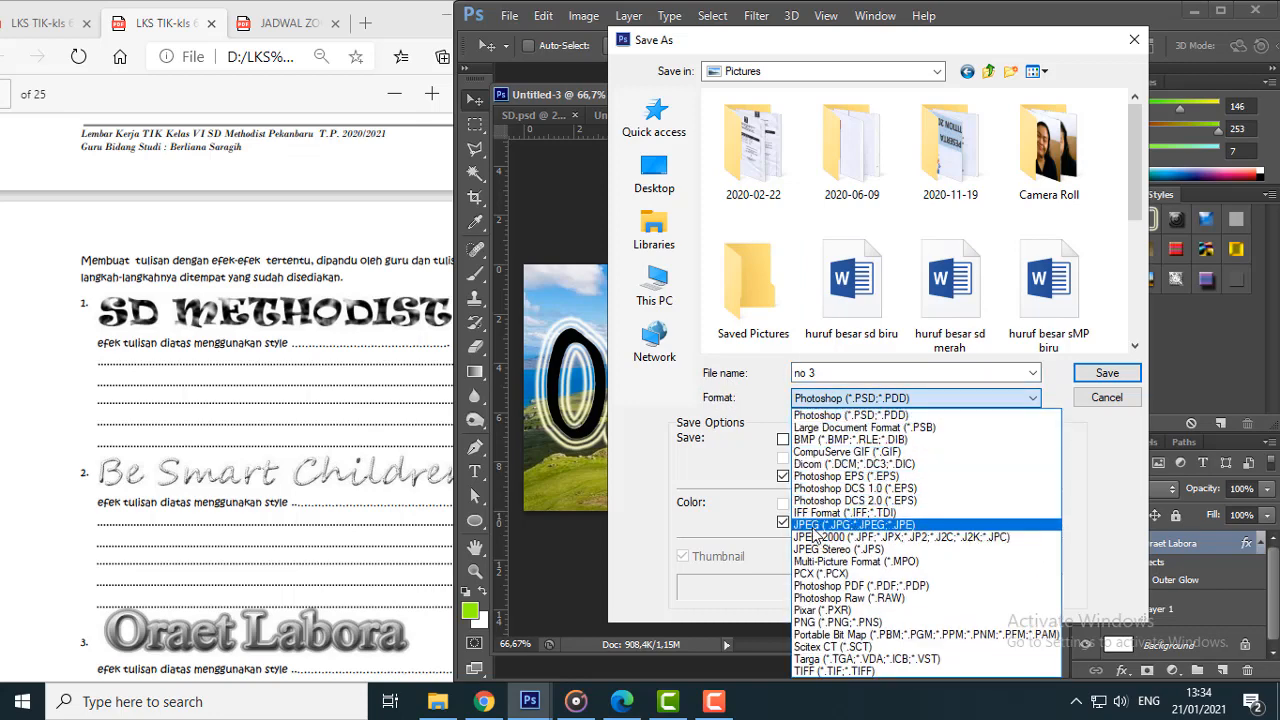
pyautogui.click(874, 530)
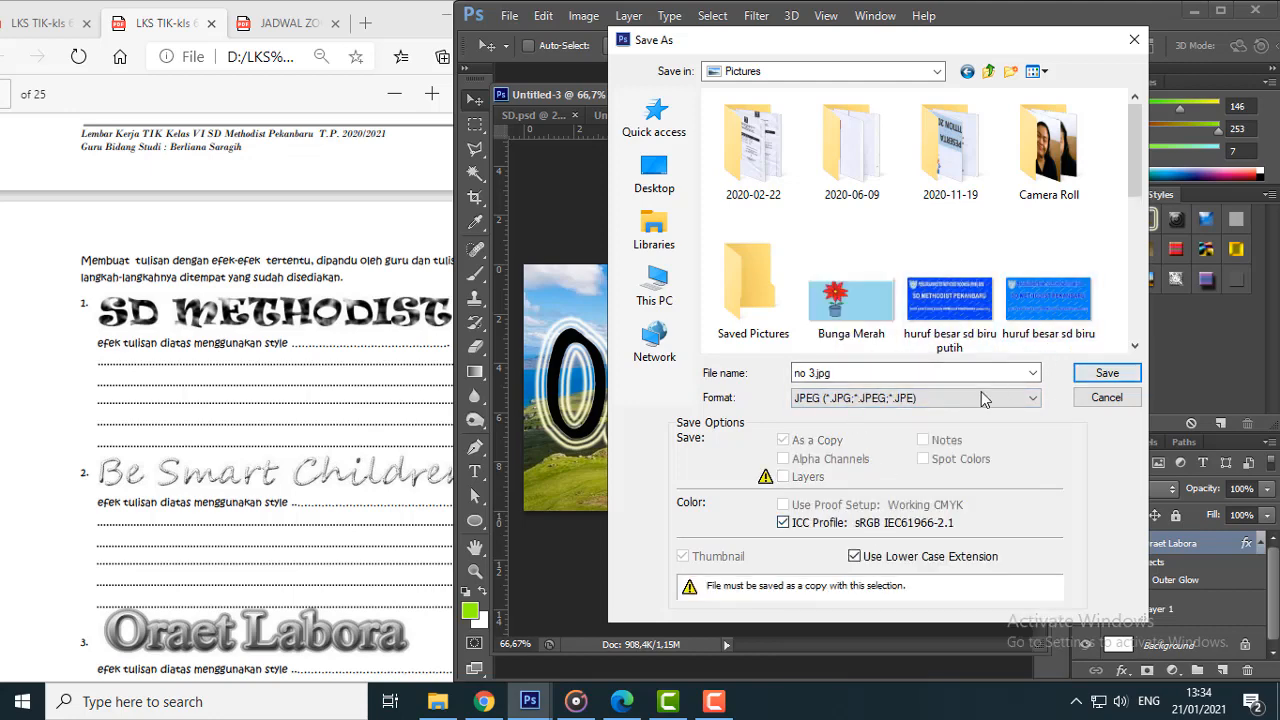
pyautogui.click(1107, 373)
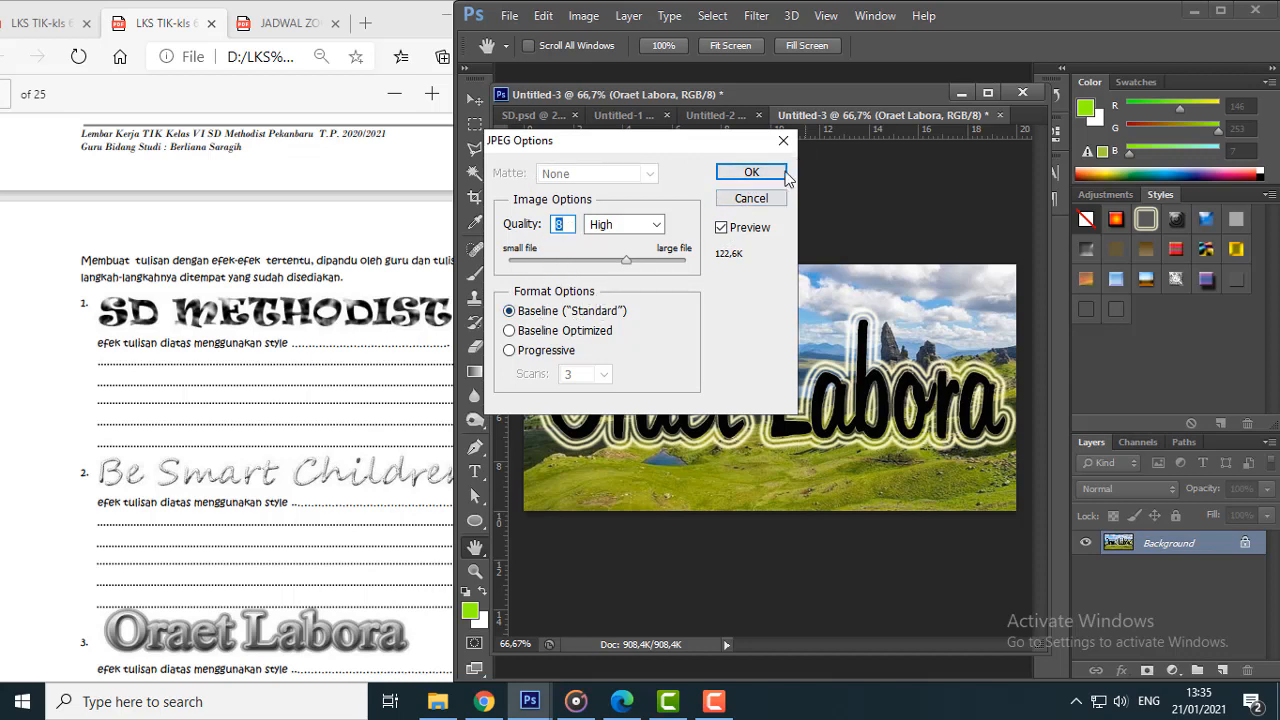
pyautogui.click(752, 173)
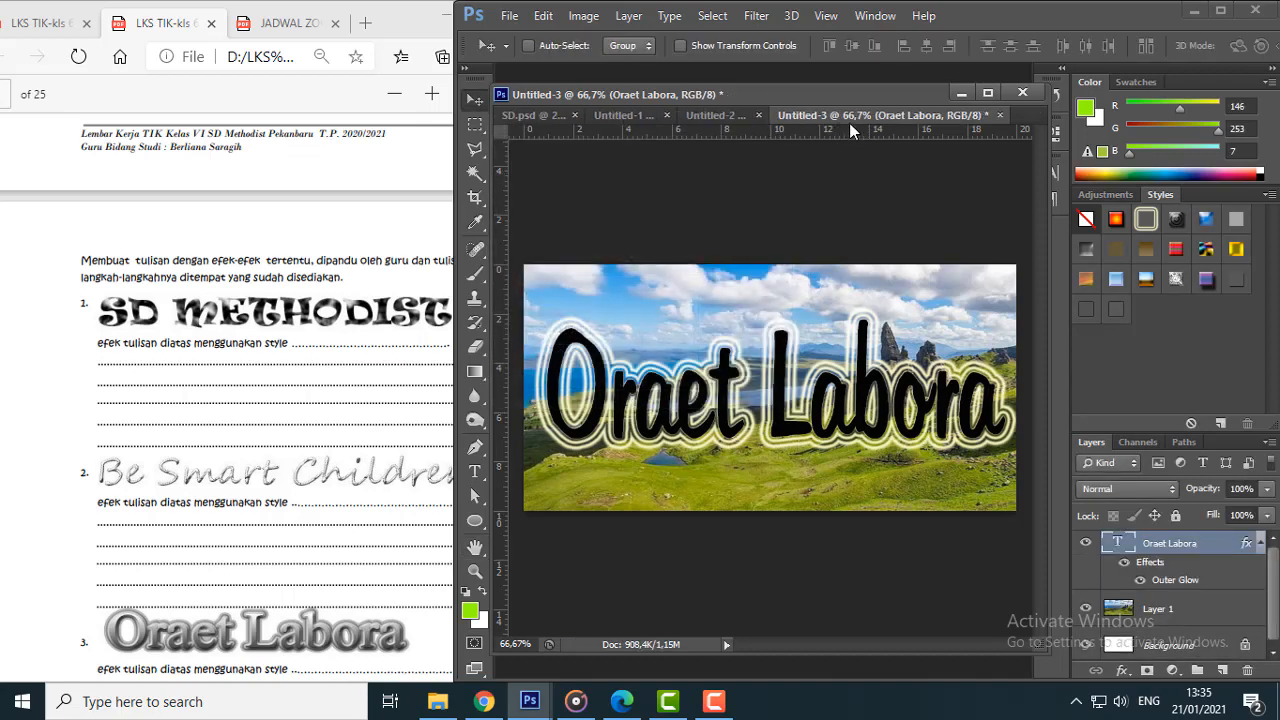
# Step: Save the "Be Smart Children" document to the Pictures folder as a JPEG named "no.2" at quality 8 (High)
pyautogui.click(733, 117)
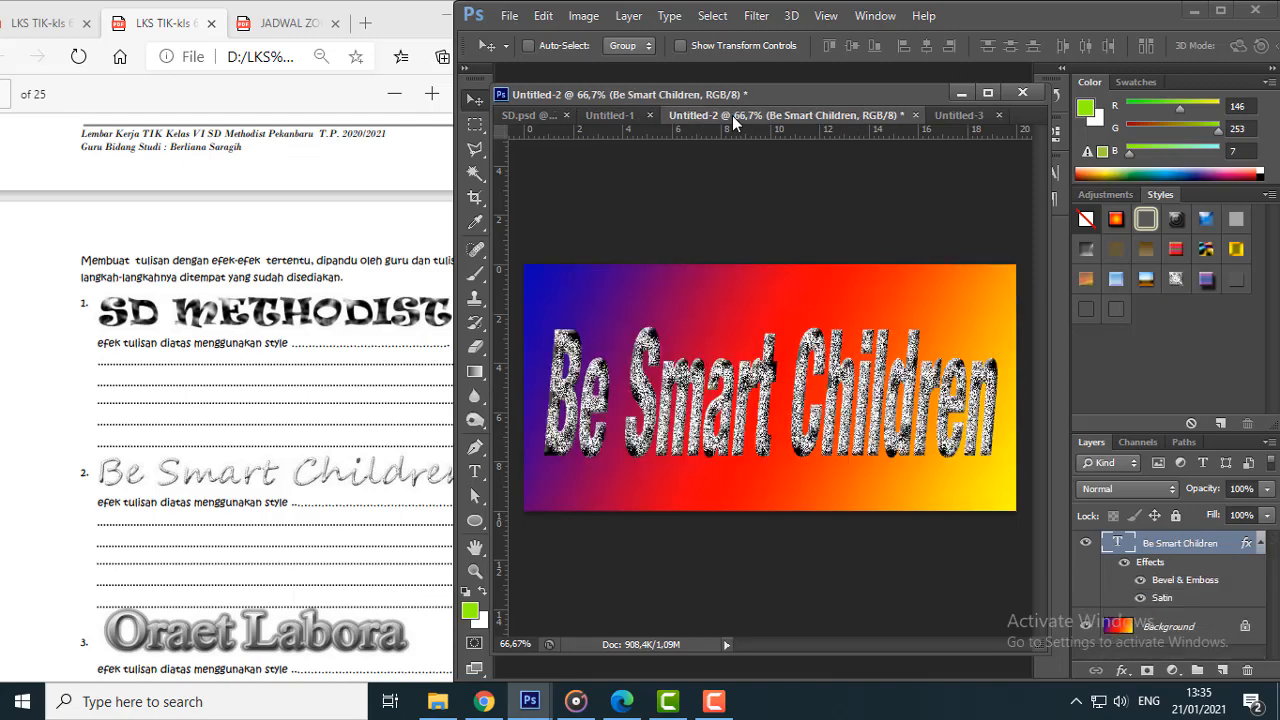
pyautogui.click(510, 15)
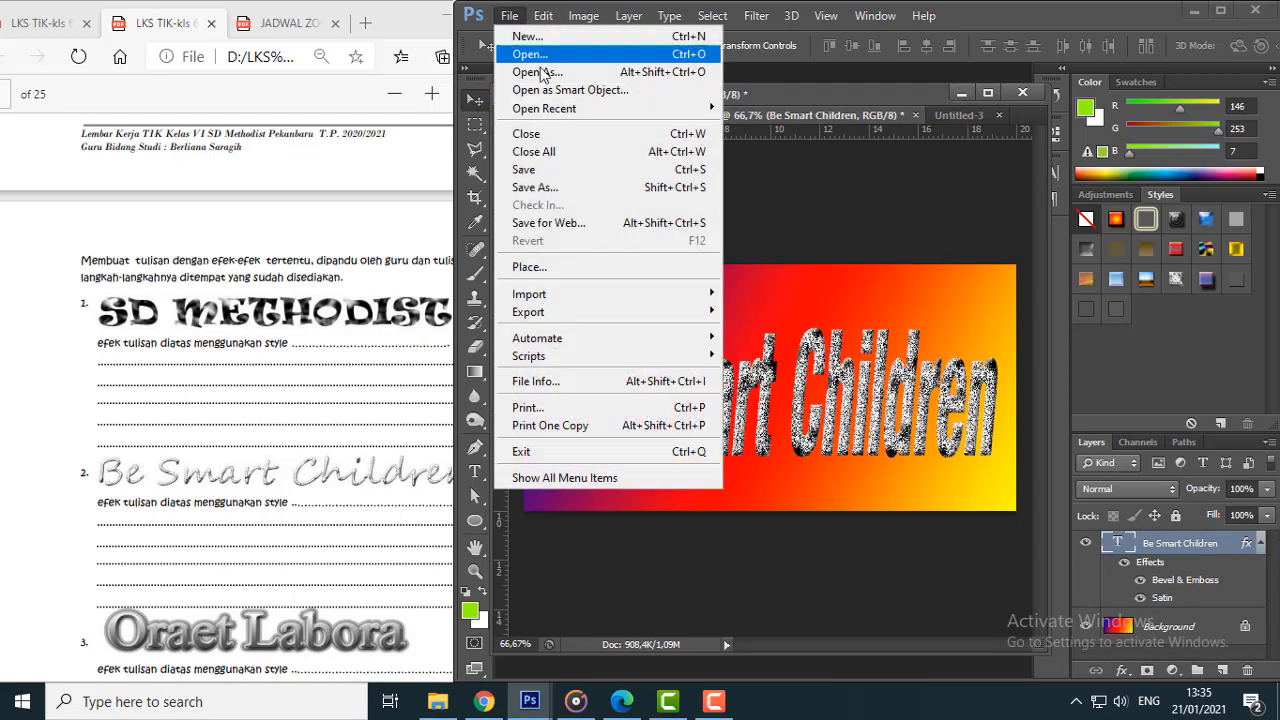
pyautogui.click(531, 196)
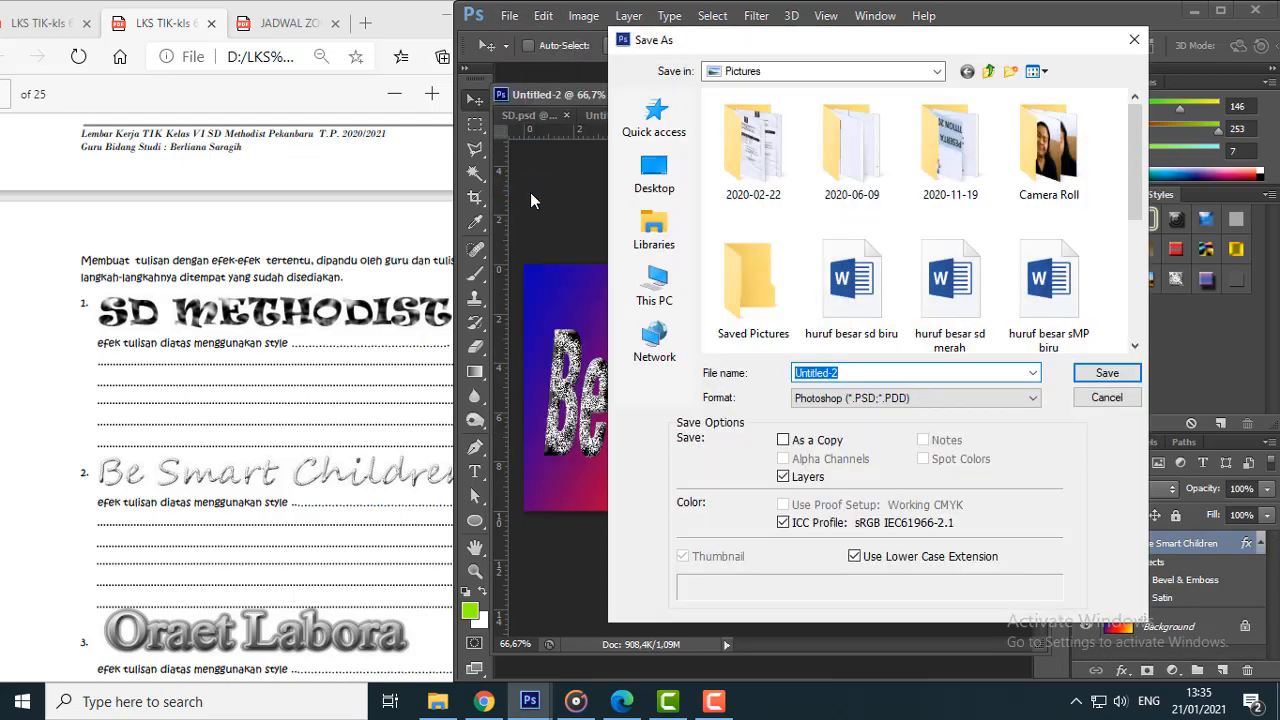
pyautogui.click(860, 398)
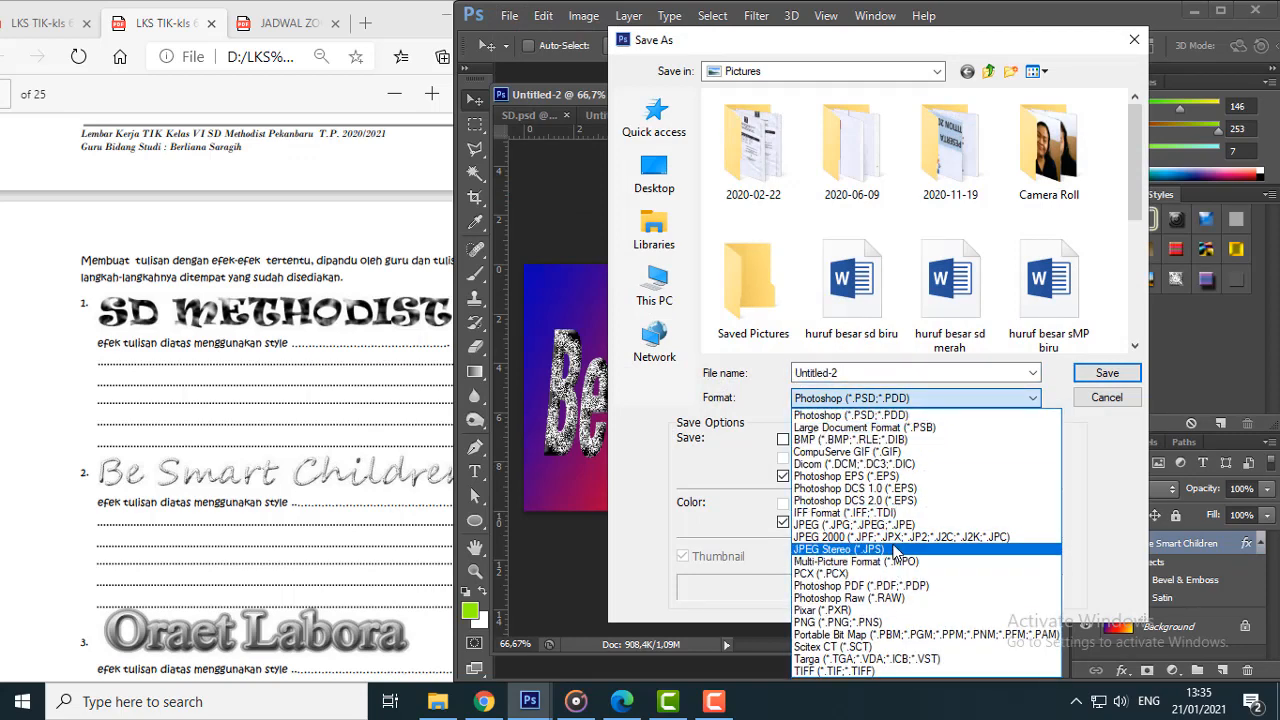
pyautogui.click(897, 524)
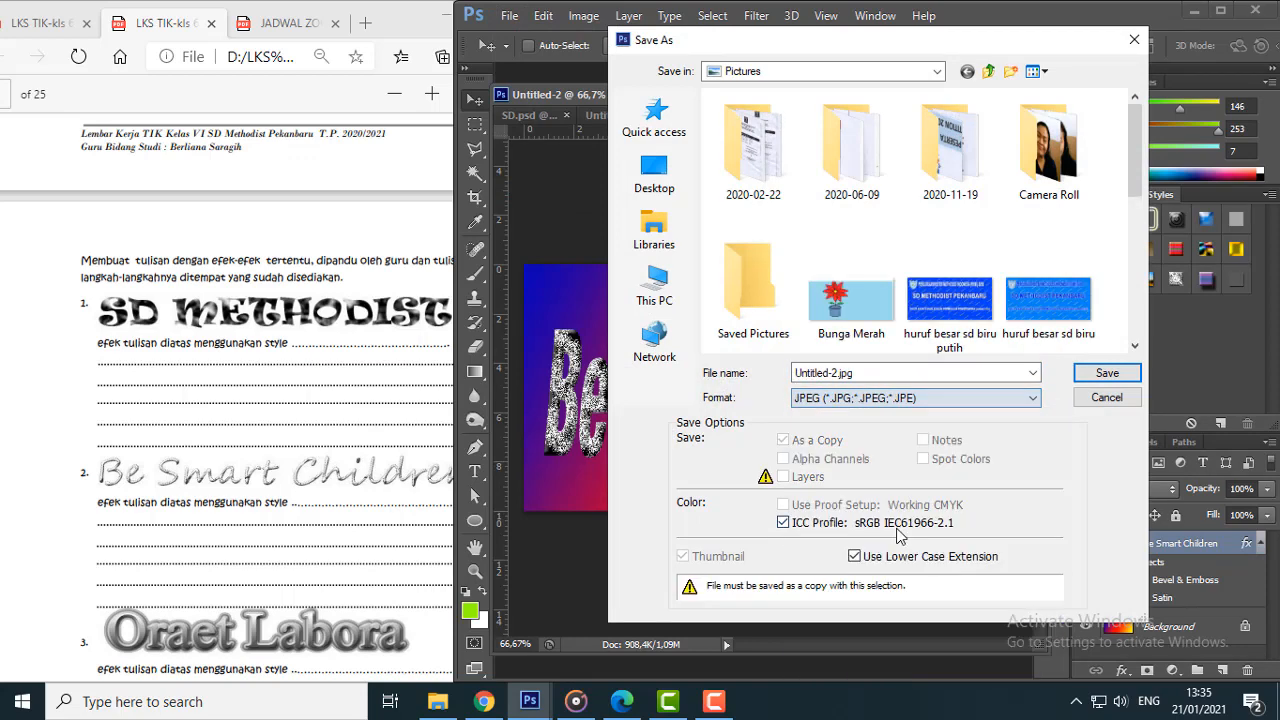
pyautogui.doubleClick(845, 372)
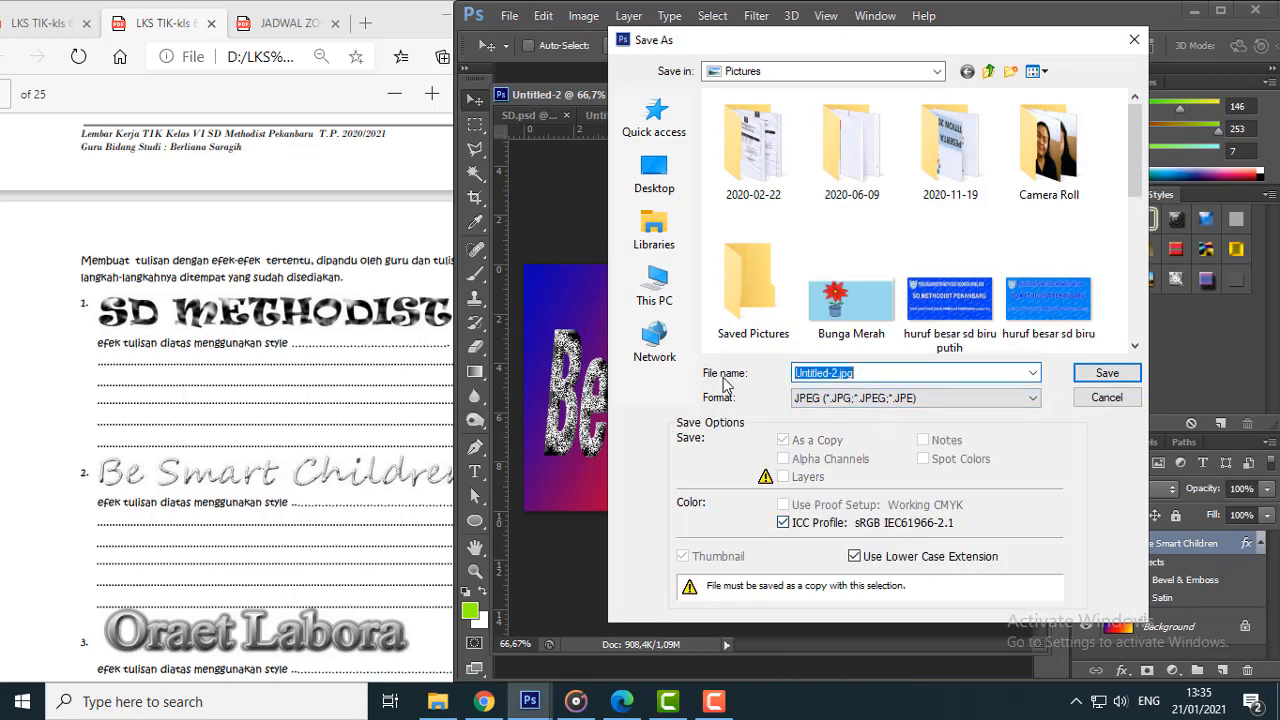
pyautogui.write('no')
pyautogui.press('BackSpace')
pyautogui.press('BackSpace')
pyautogui.click(1106, 374)
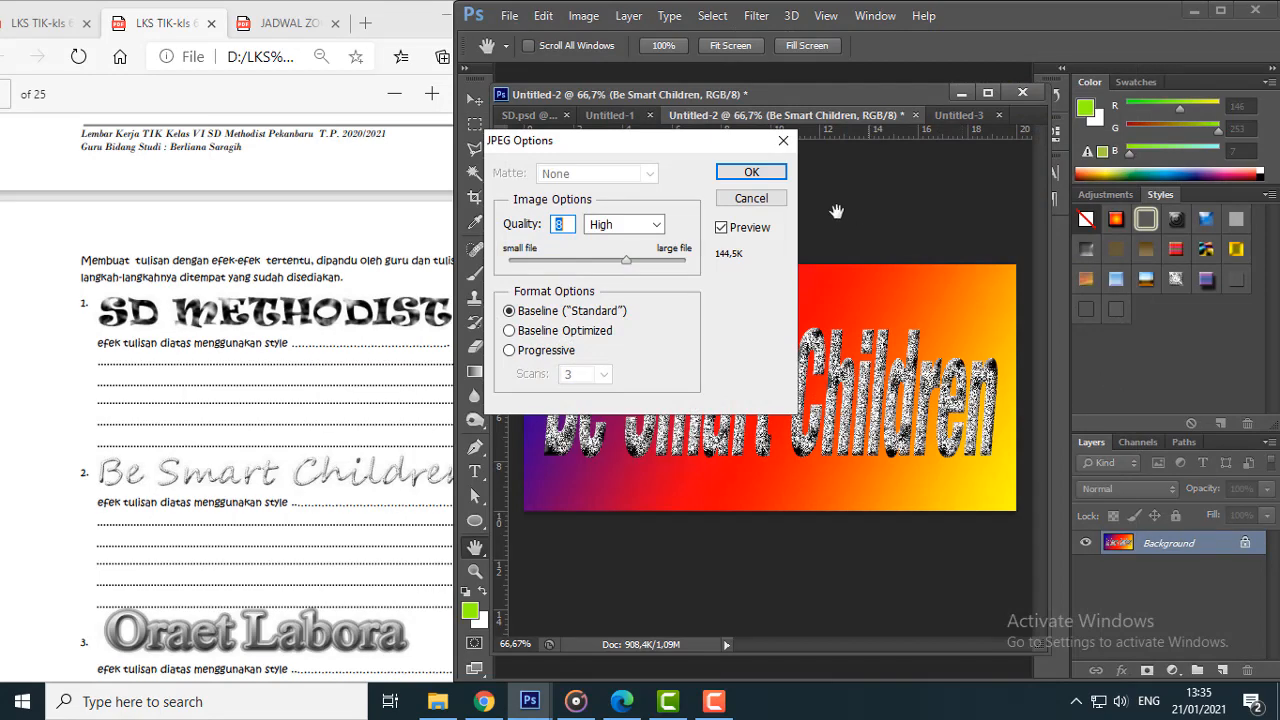
pyautogui.click(771, 173)
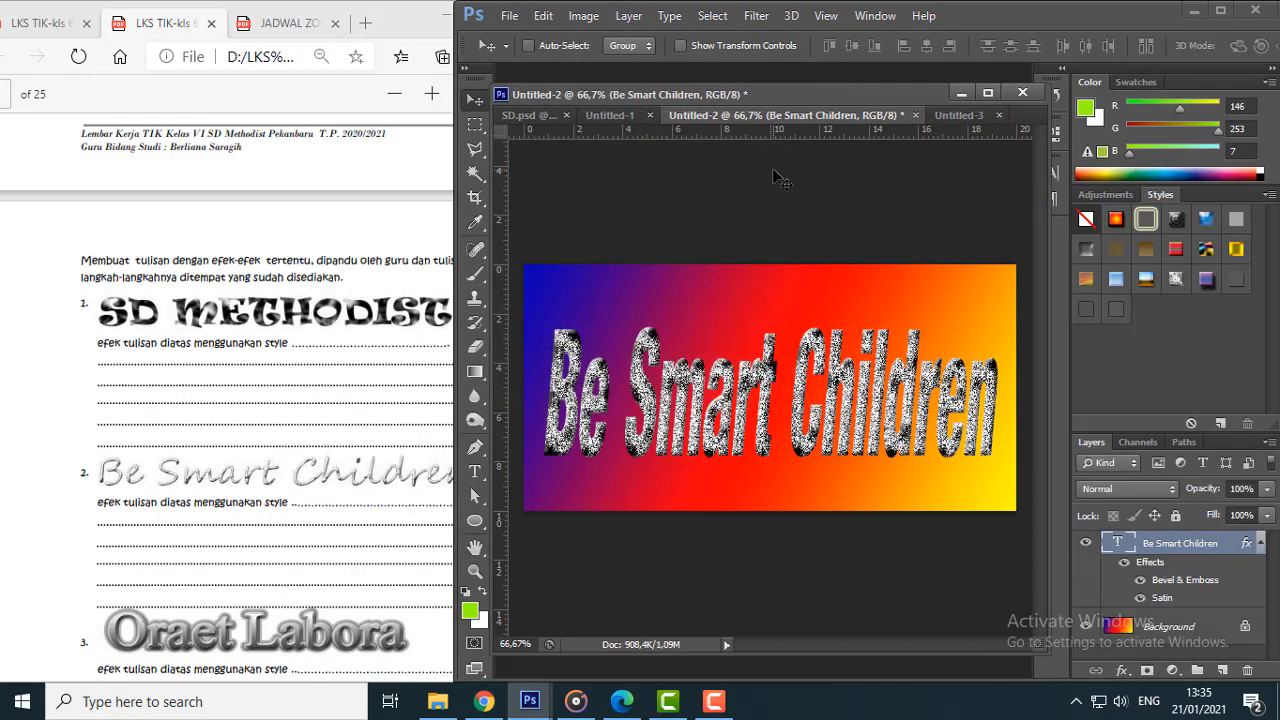
# Step: Save the "SD METHODIST" document to the Pictures folder as a JPEG named "no1" at quality 8 (High)
pyautogui.click(633, 116)
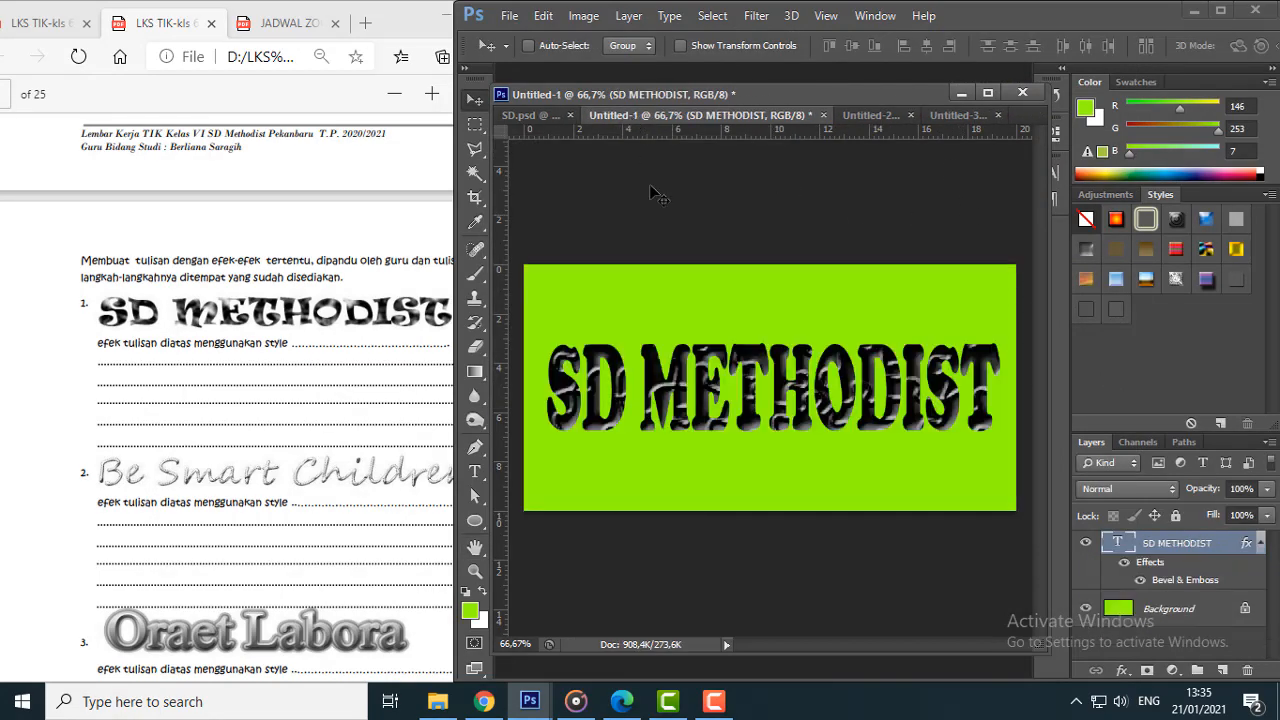
pyautogui.click(509, 16)
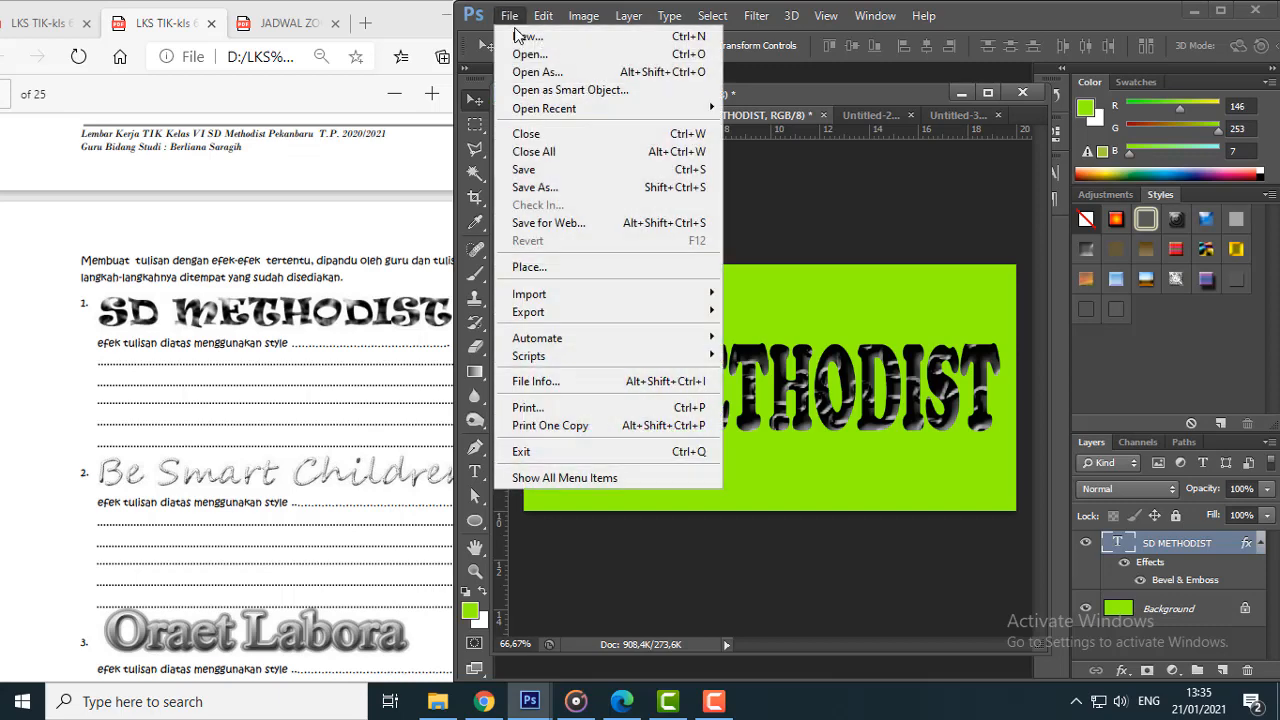
pyautogui.click(550, 187)
pyautogui.click(915, 398)
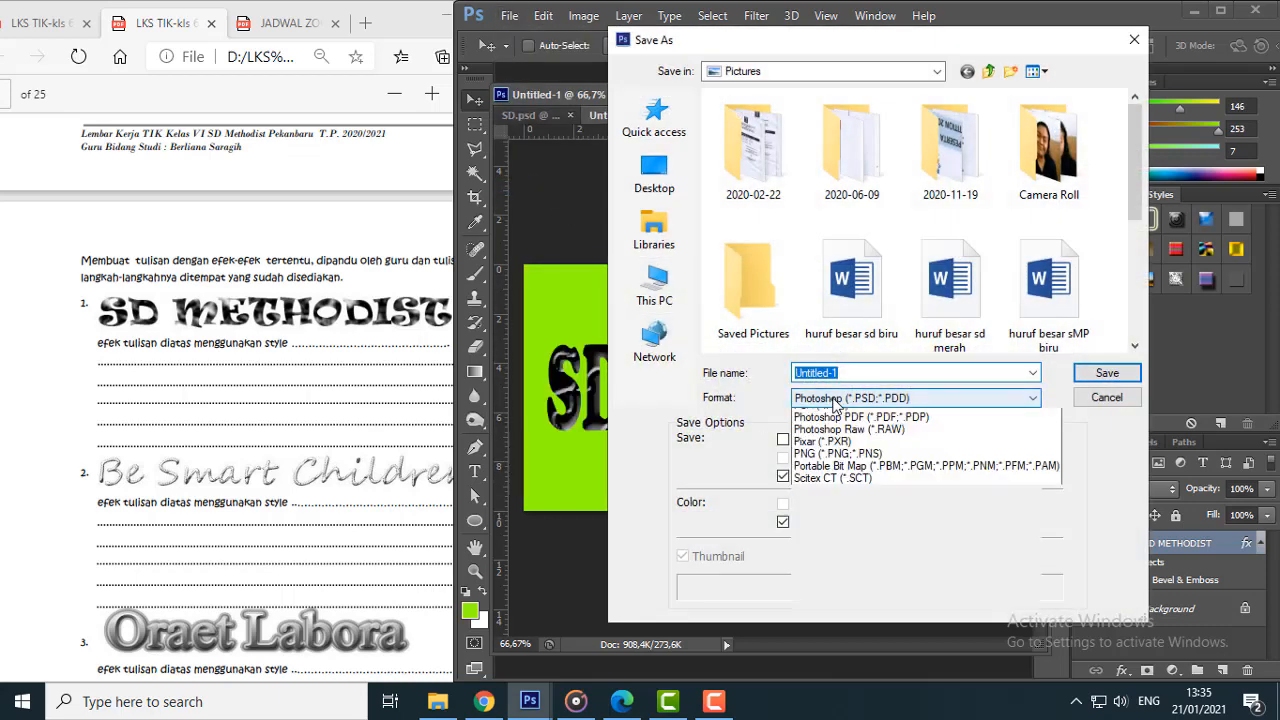
pyautogui.click(908, 525)
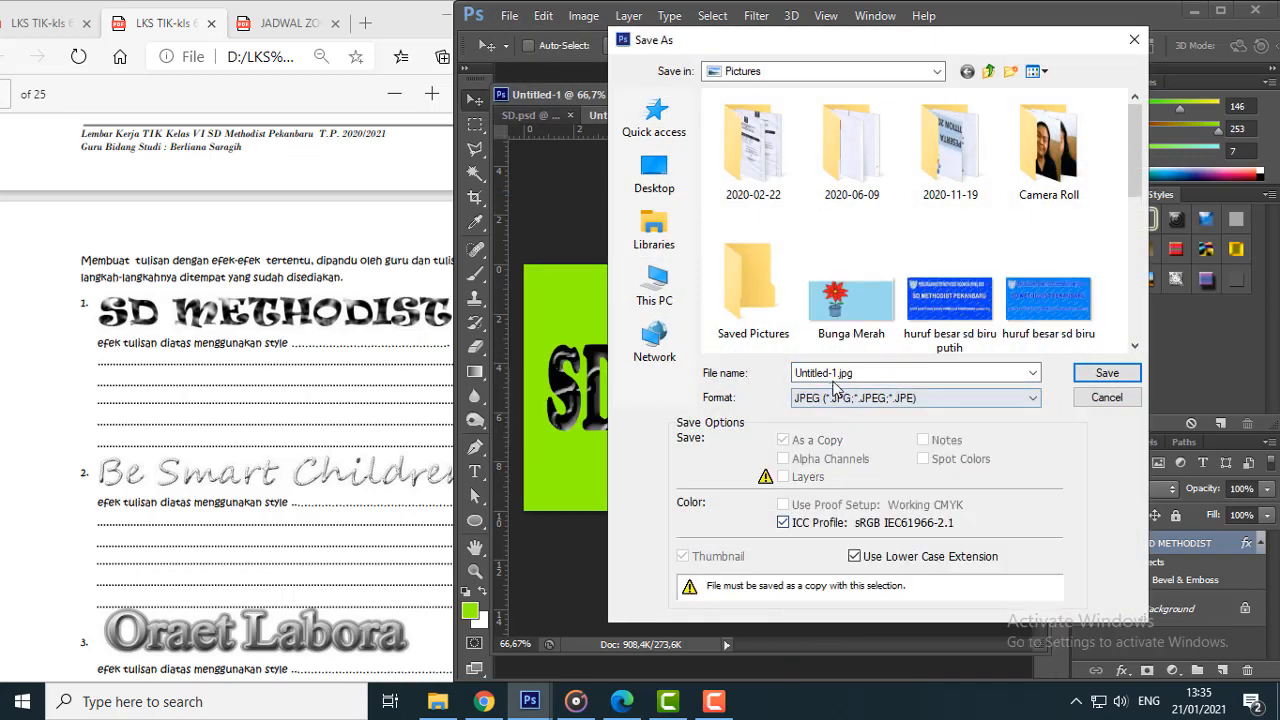
pyautogui.write('no.1')
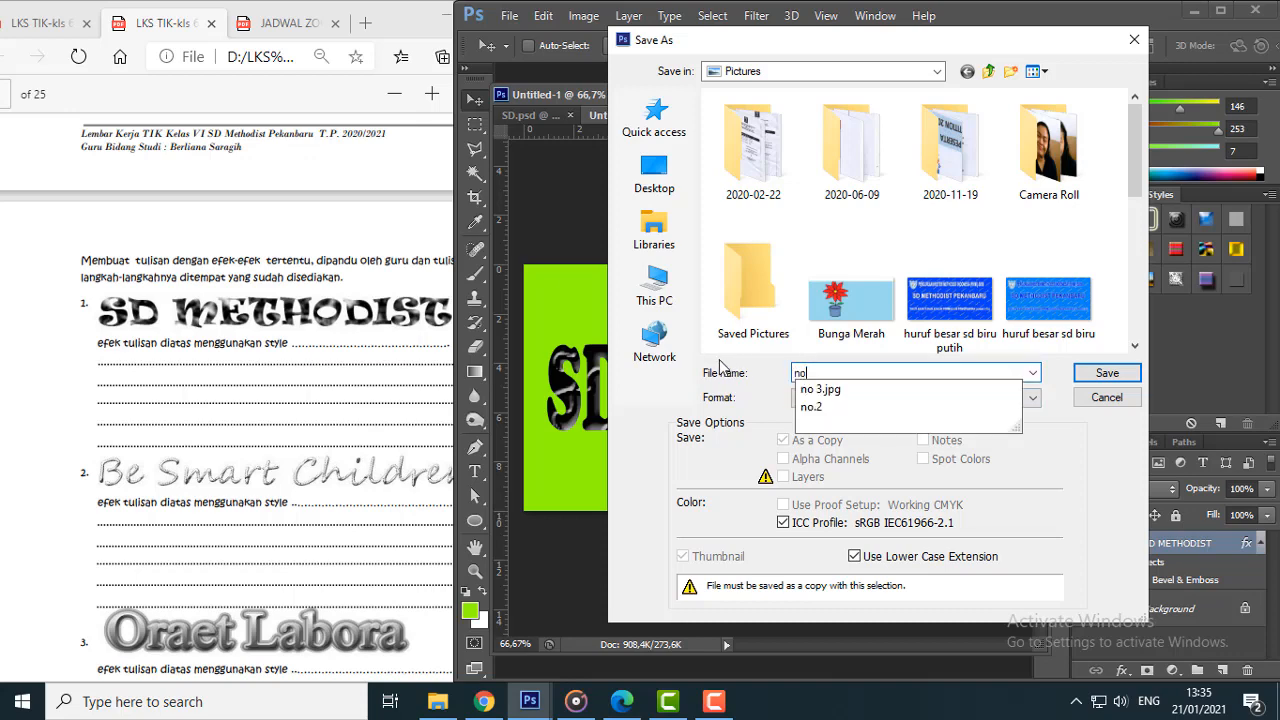
pyautogui.click(1105, 374)
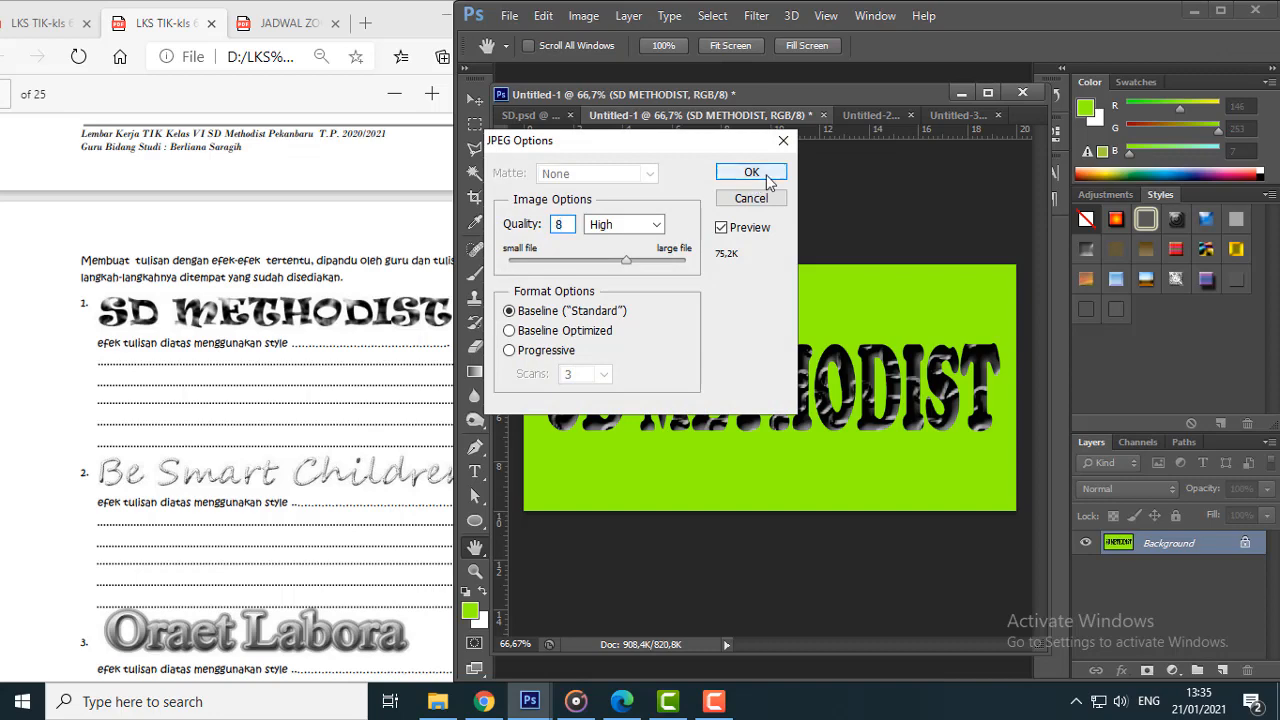
pyautogui.click(750, 175)
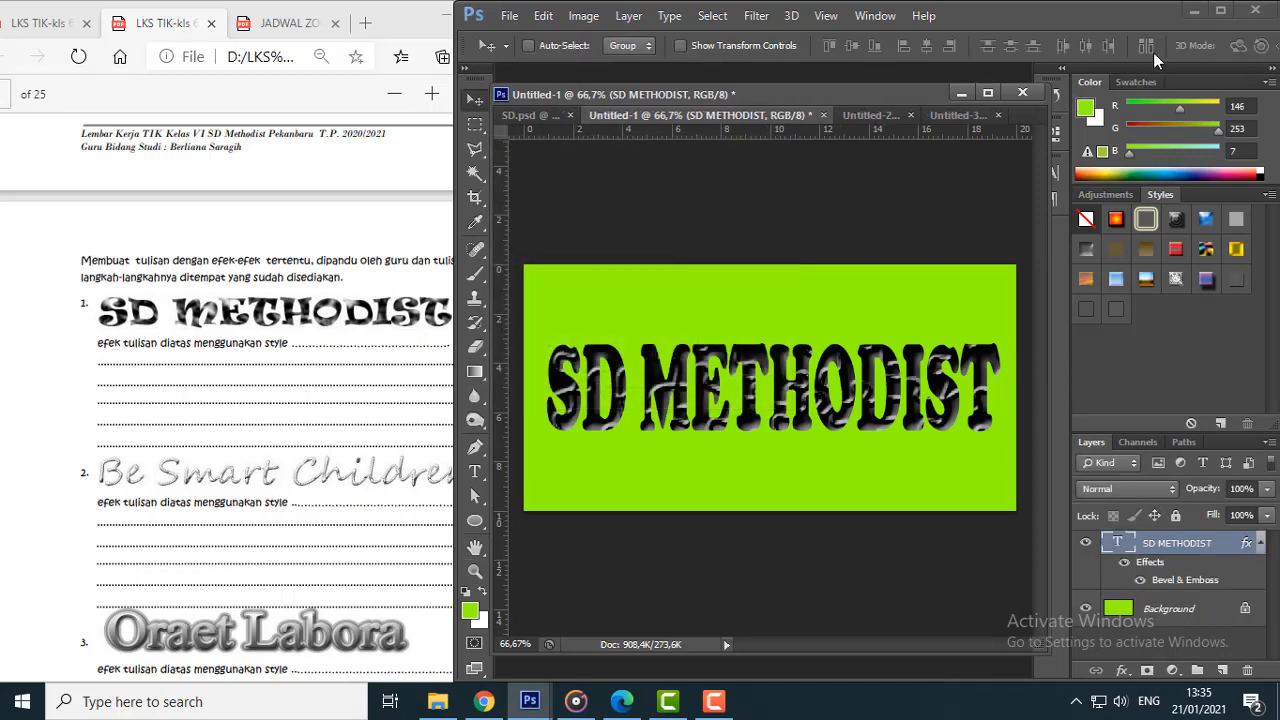
# Step: Minimize Photoshop, the worksheet and the browser, and open the Pictures folder in File Explorer
pyautogui.click(1199, 14)
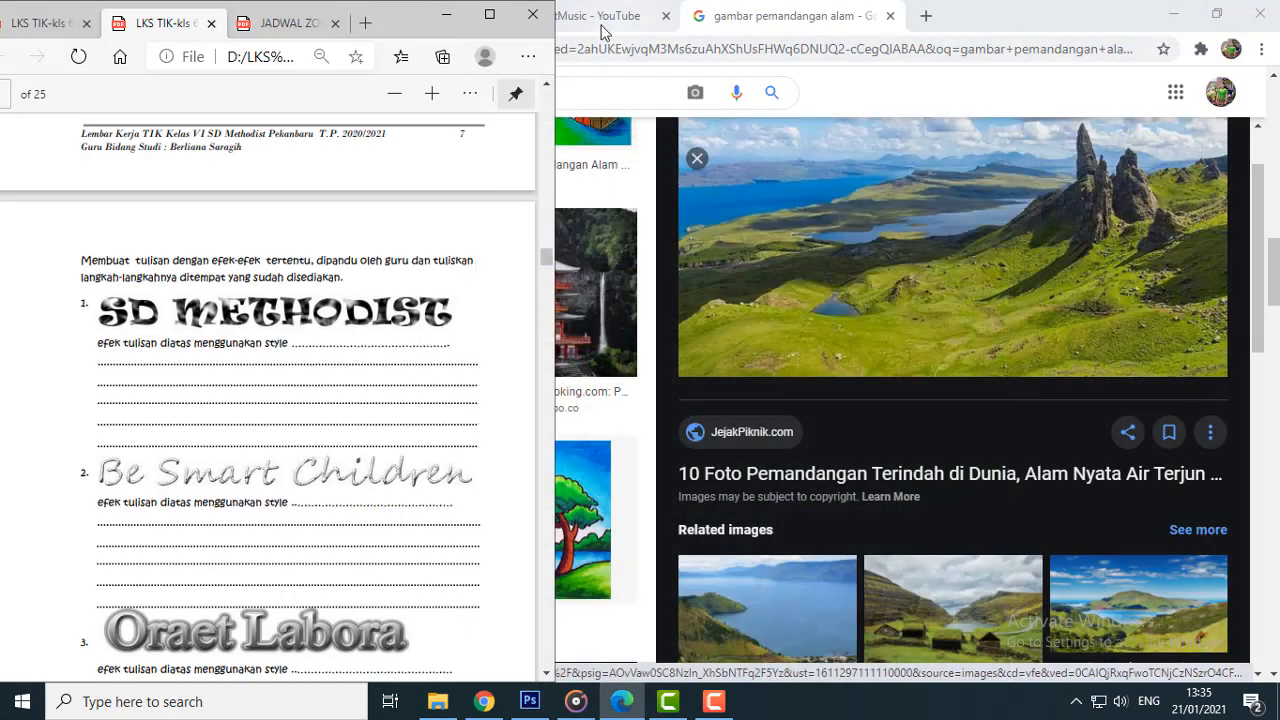
pyautogui.click(466, 14)
pyautogui.click(1175, 15)
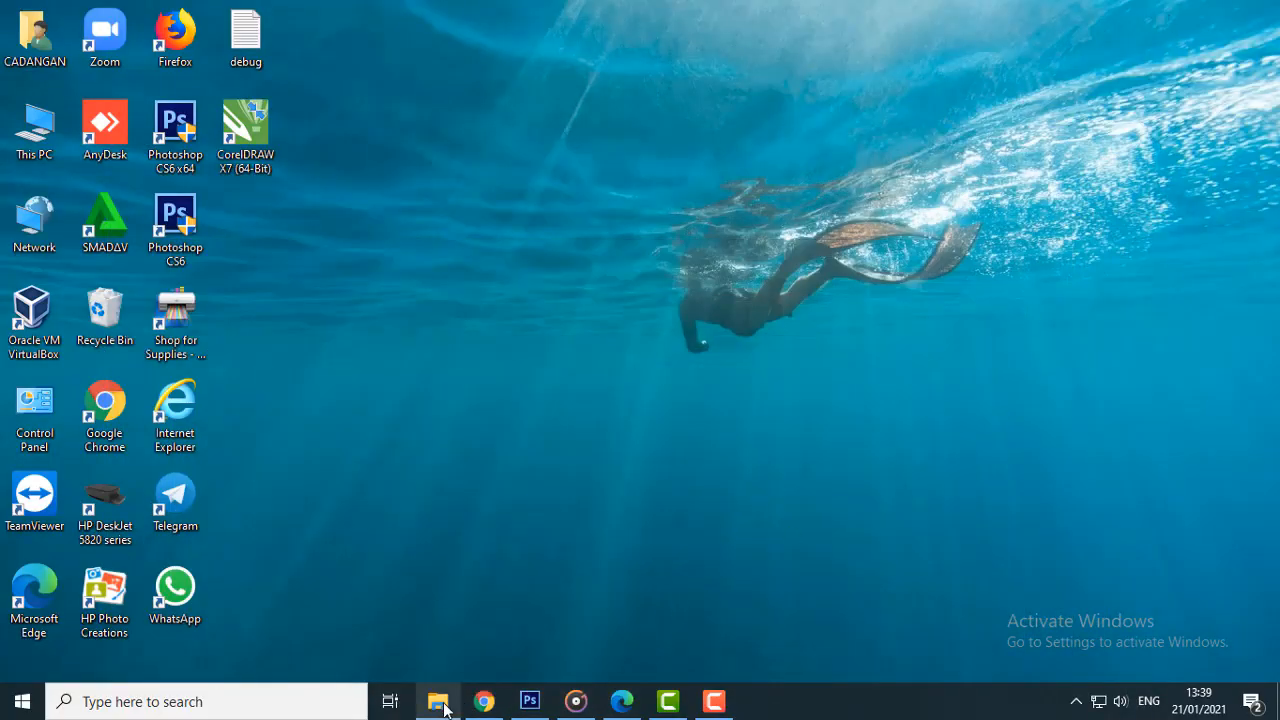
pyautogui.click(438, 702)
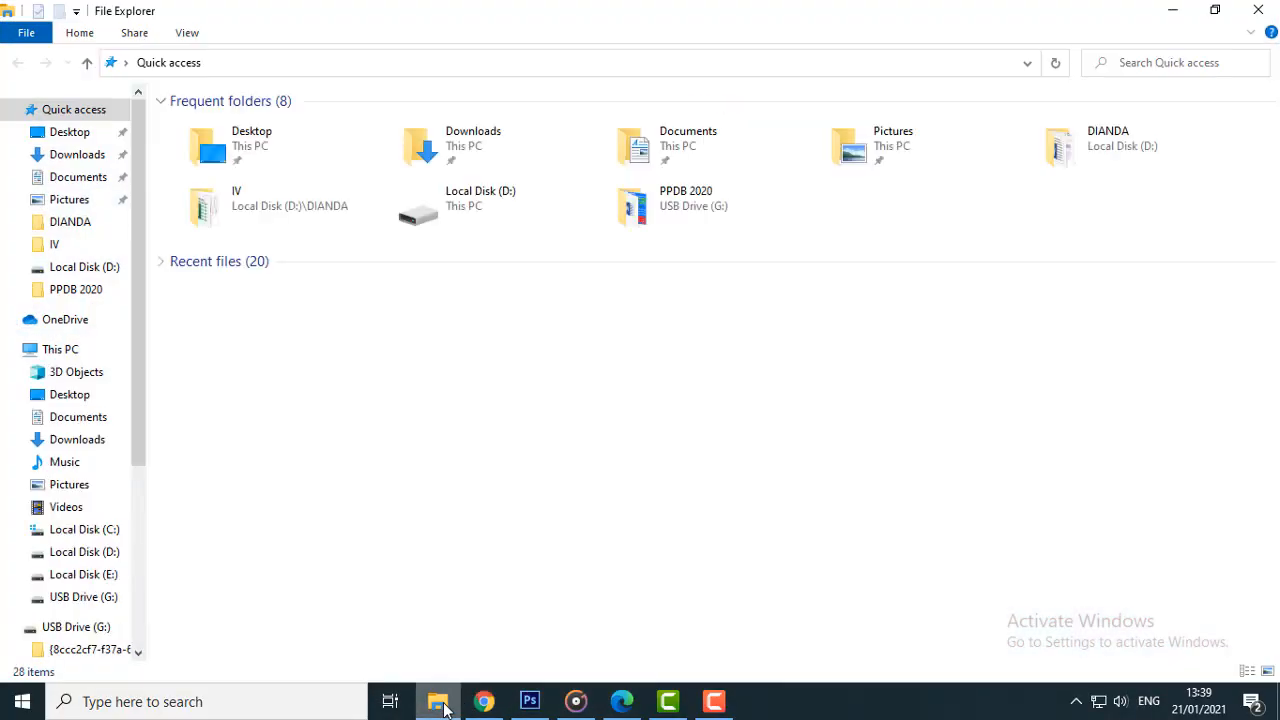
pyautogui.click(69, 486)
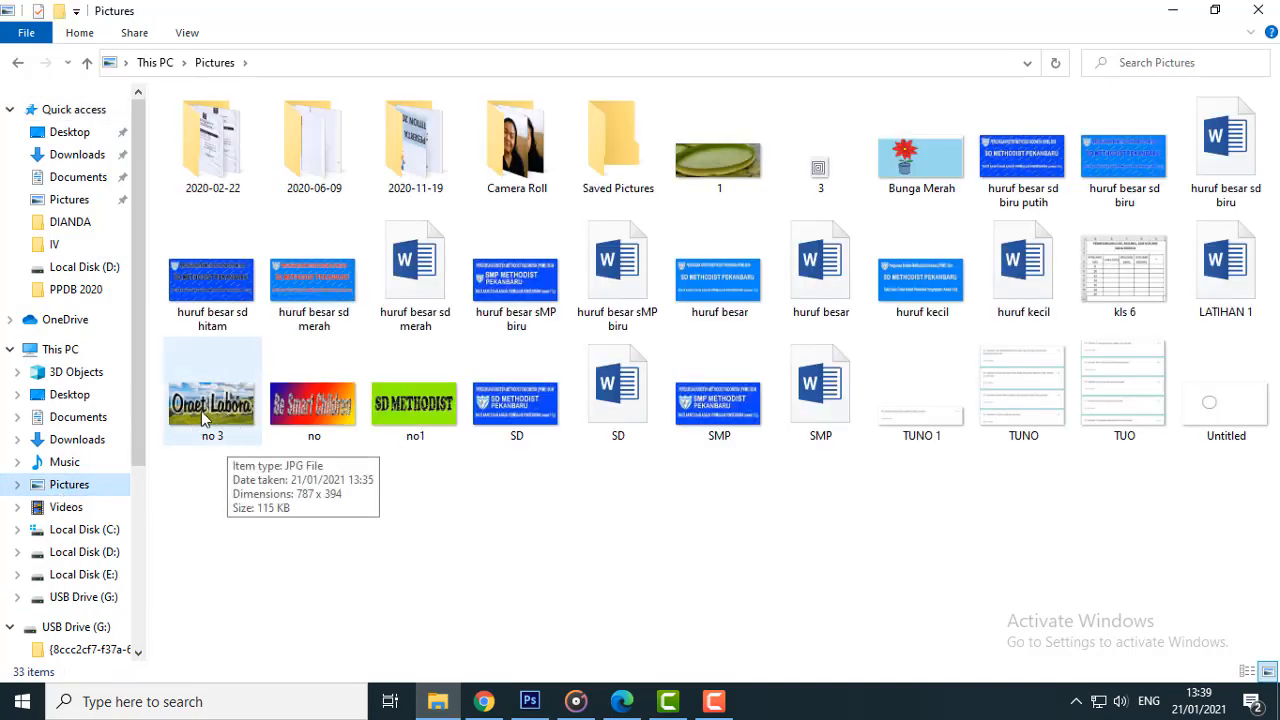
# Step: View the saved "Oraet Labora", "Be Smart Children" and "SD METHODIST" JPEGs one after another in the photo viewer
pyautogui.click(220, 422)
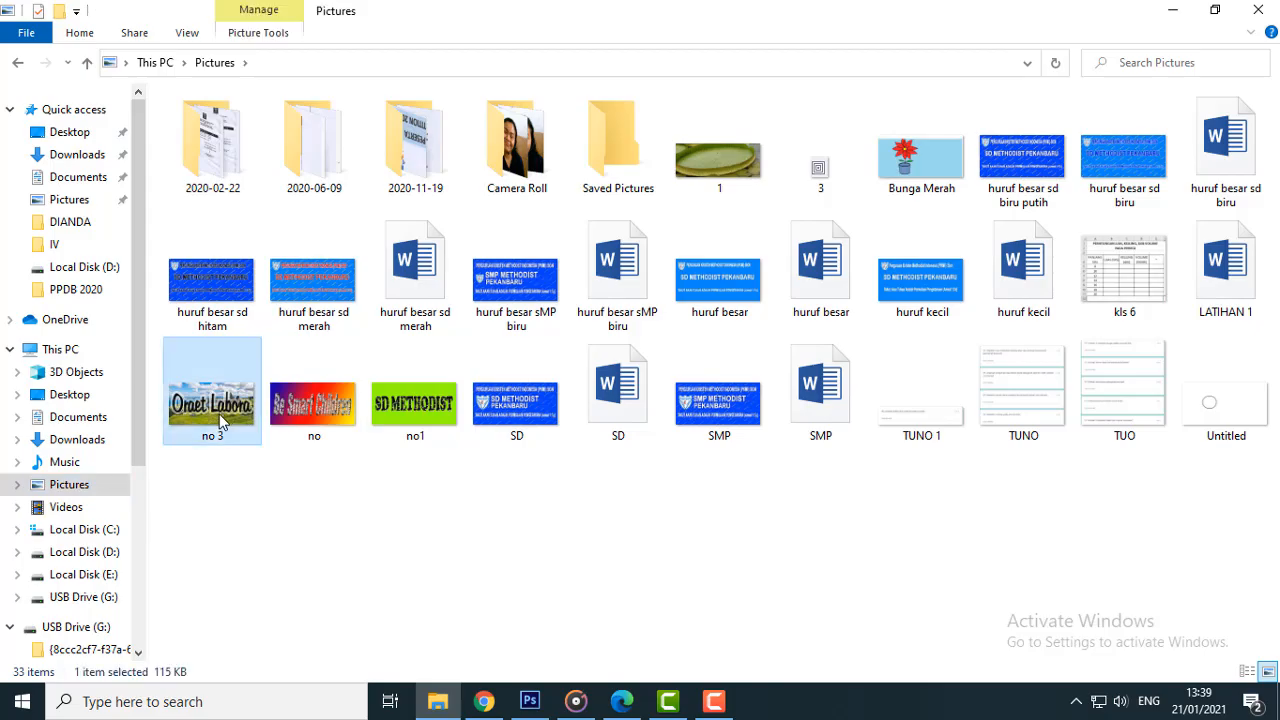
pyautogui.doubleClick(220, 420)
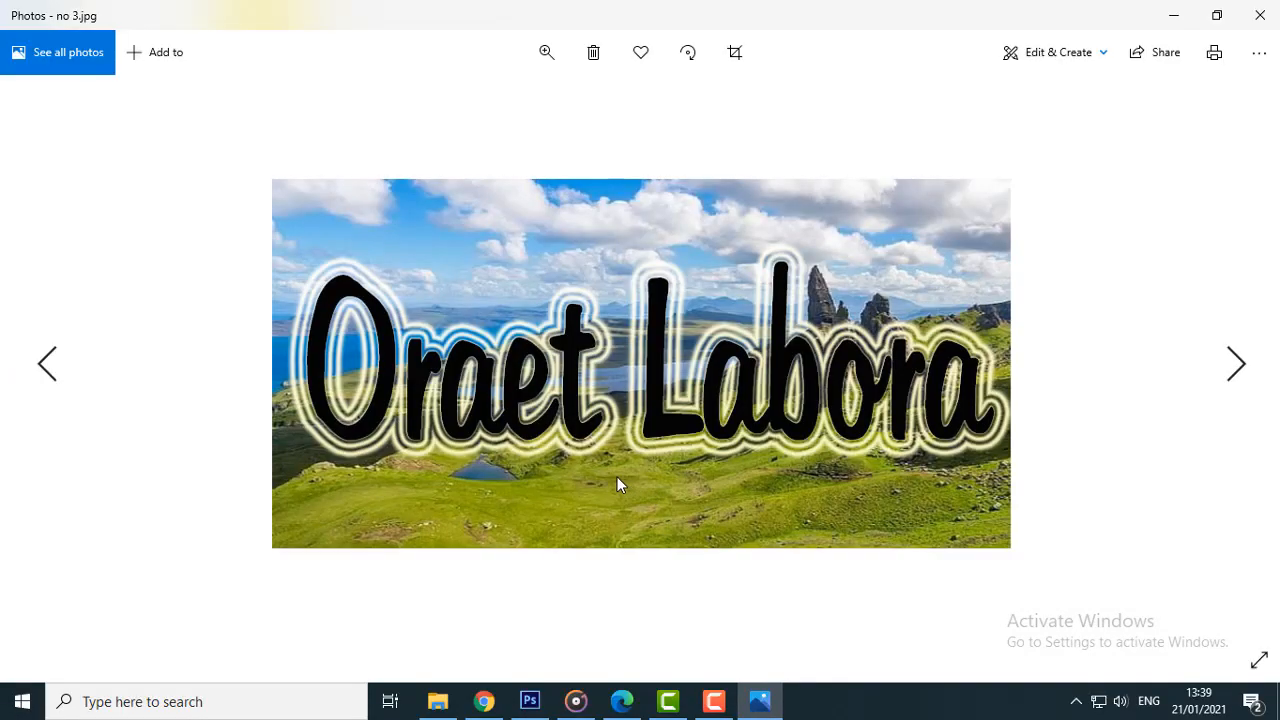
pyautogui.click(1276, 28)
pyautogui.click(338, 418)
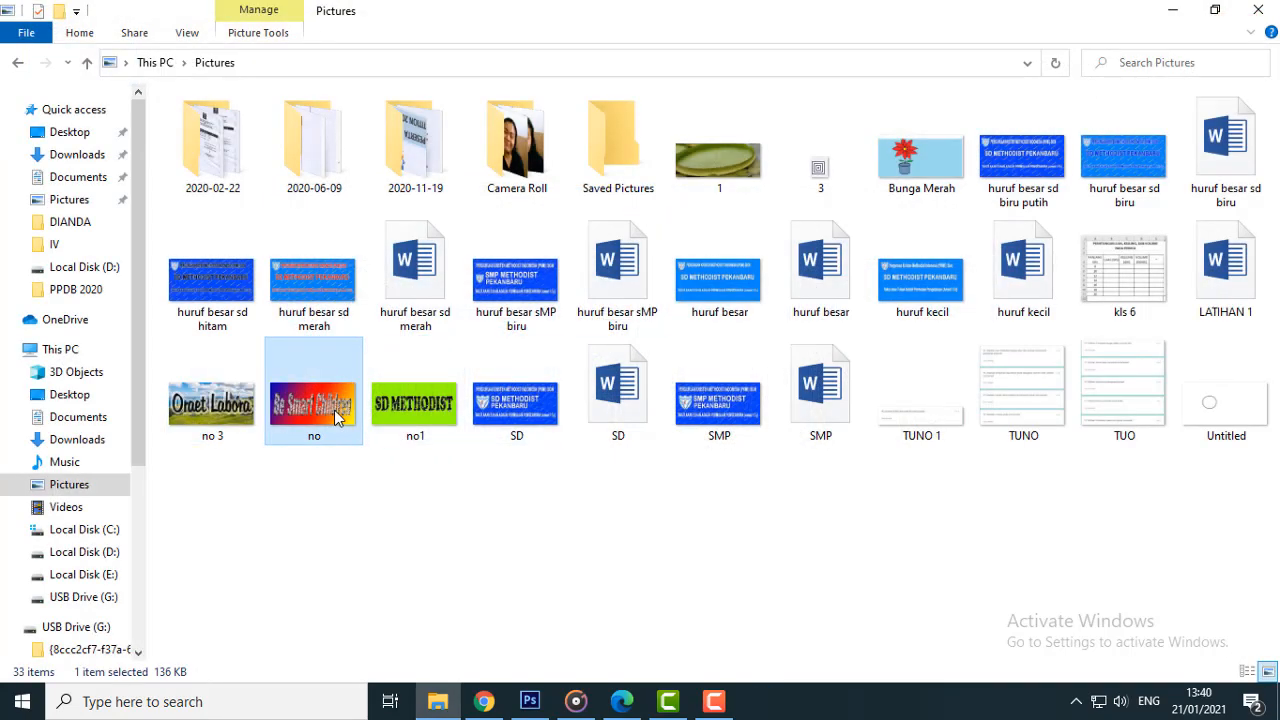
pyautogui.doubleClick(336, 418)
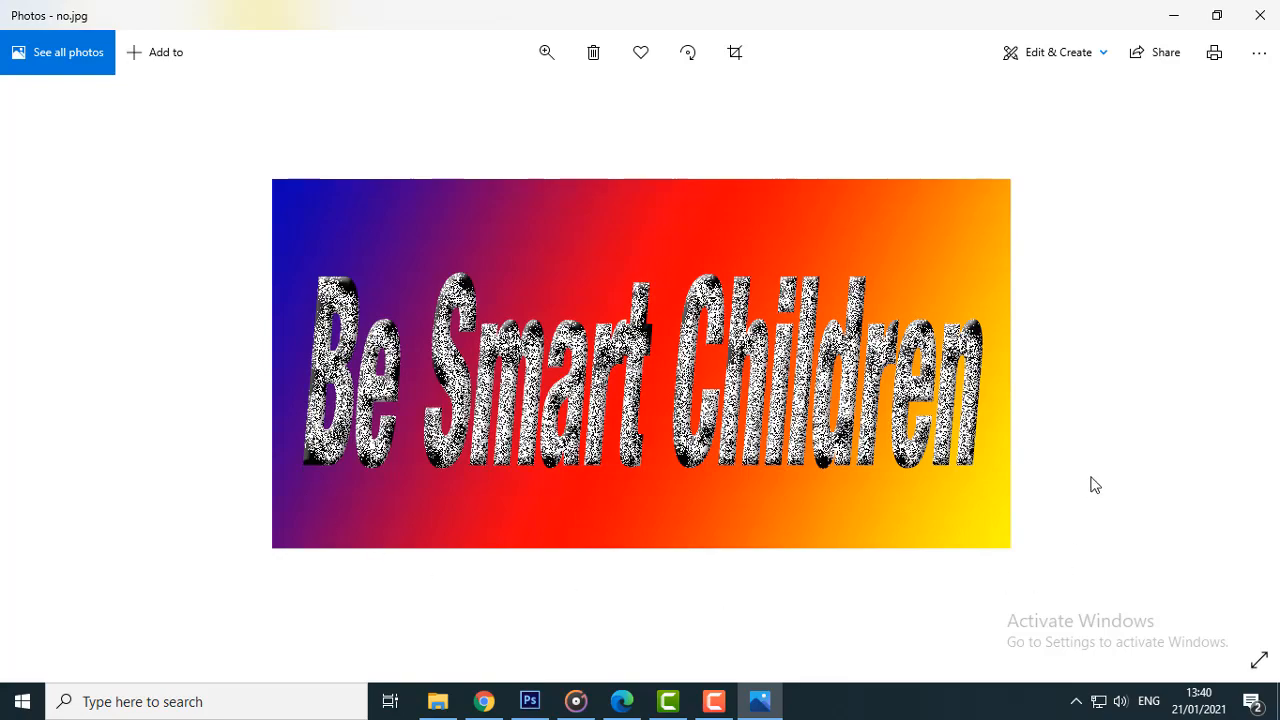
pyautogui.click(1258, 14)
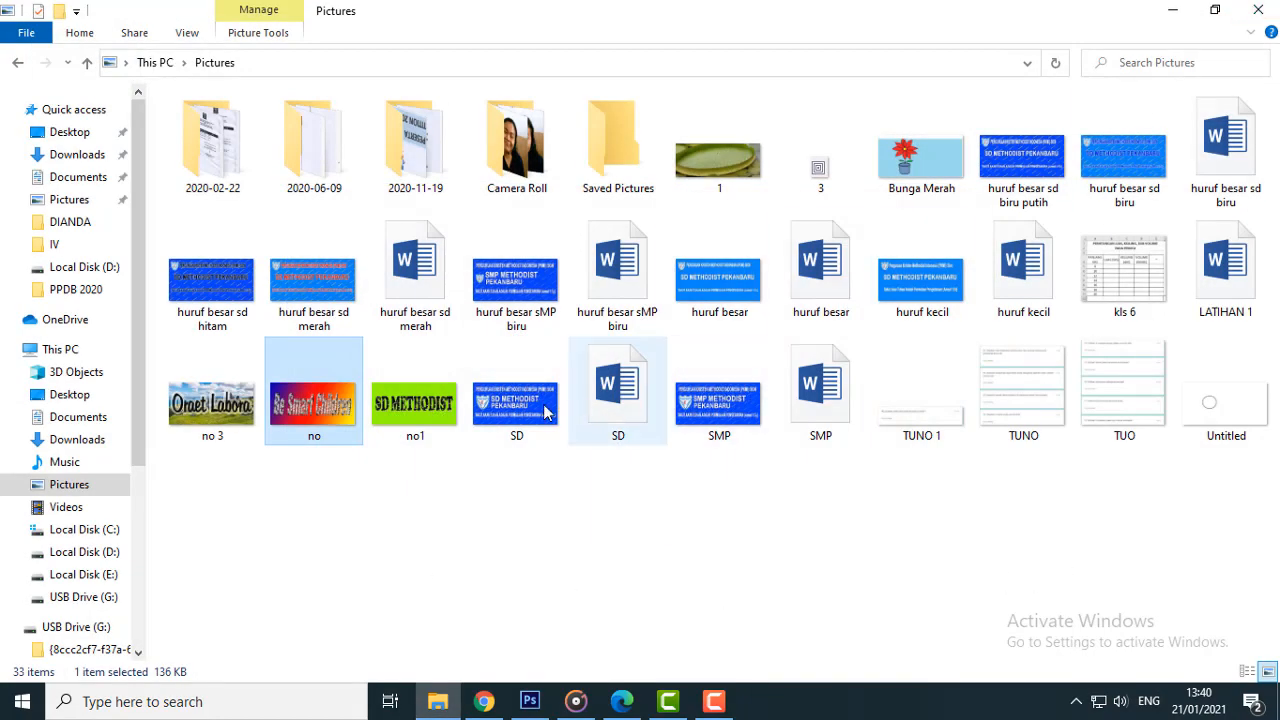
pyautogui.doubleClick(412, 405)
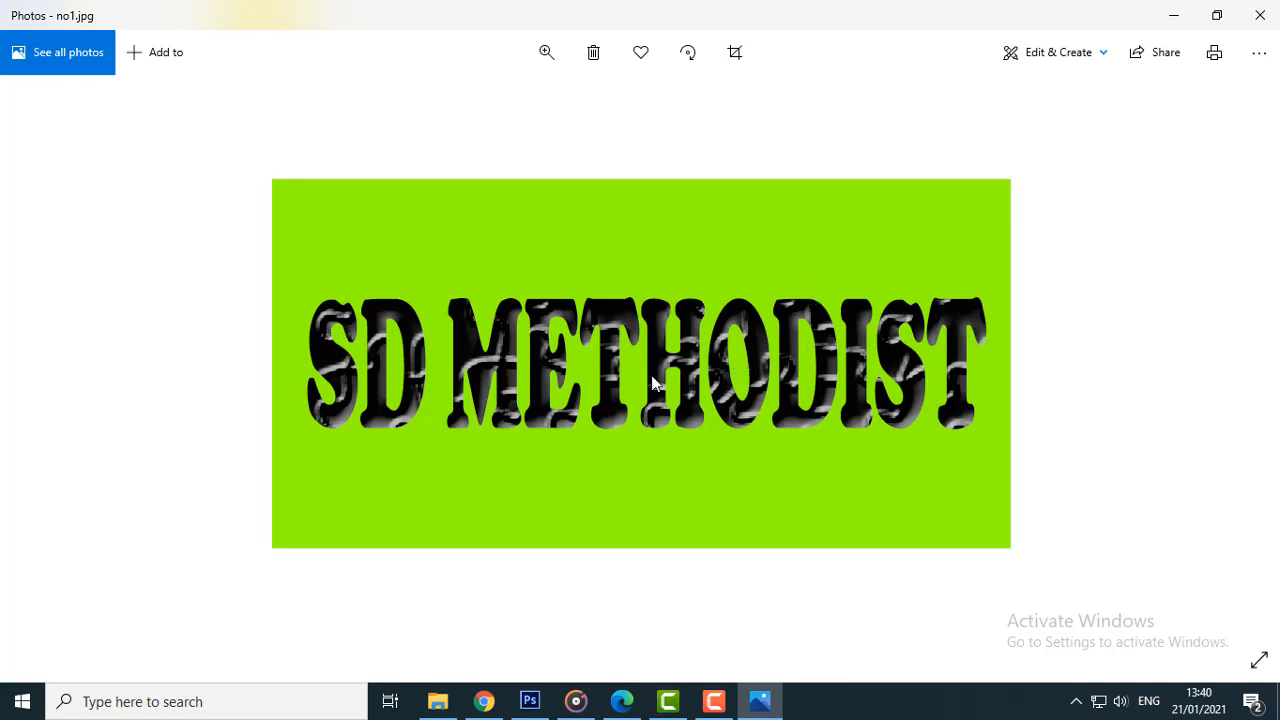
# Step: Close the photo viewer, switch to the LKS TIK worksheet in Microsoft Edge, and read through text-style exercises 1 to 4
pyautogui.click(1262, 15)
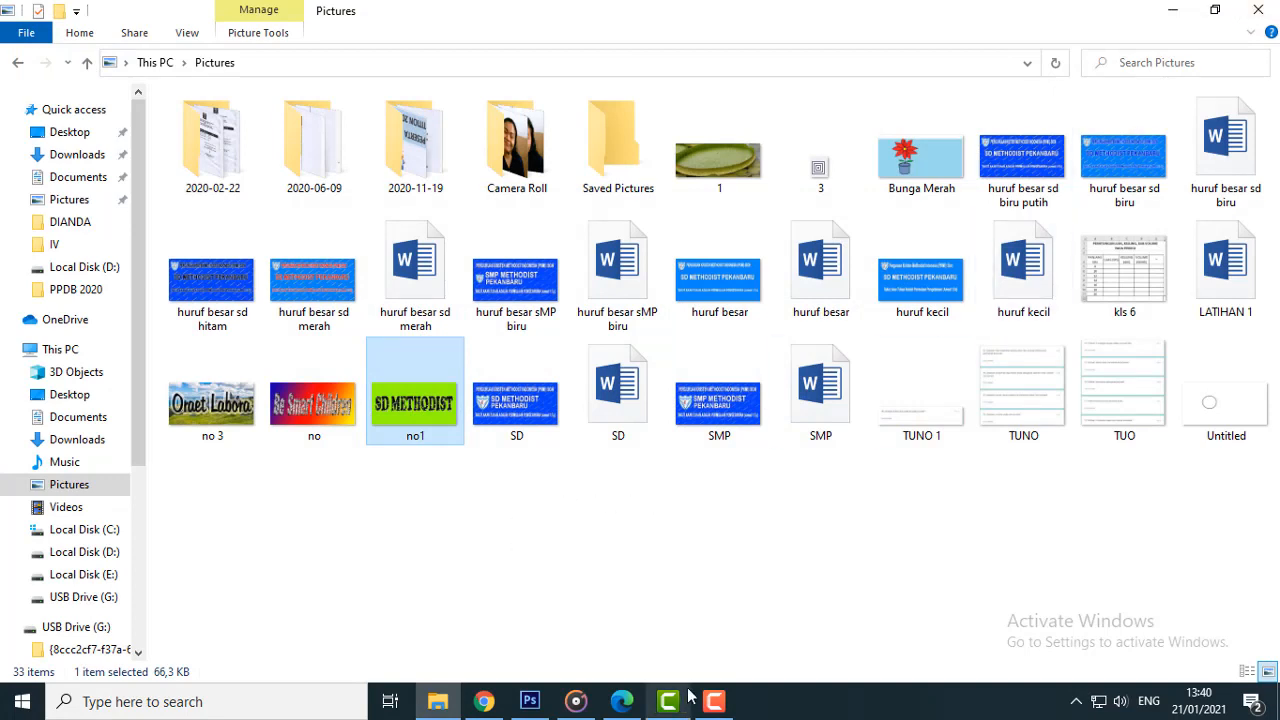
pyautogui.moveTo(640, 710)
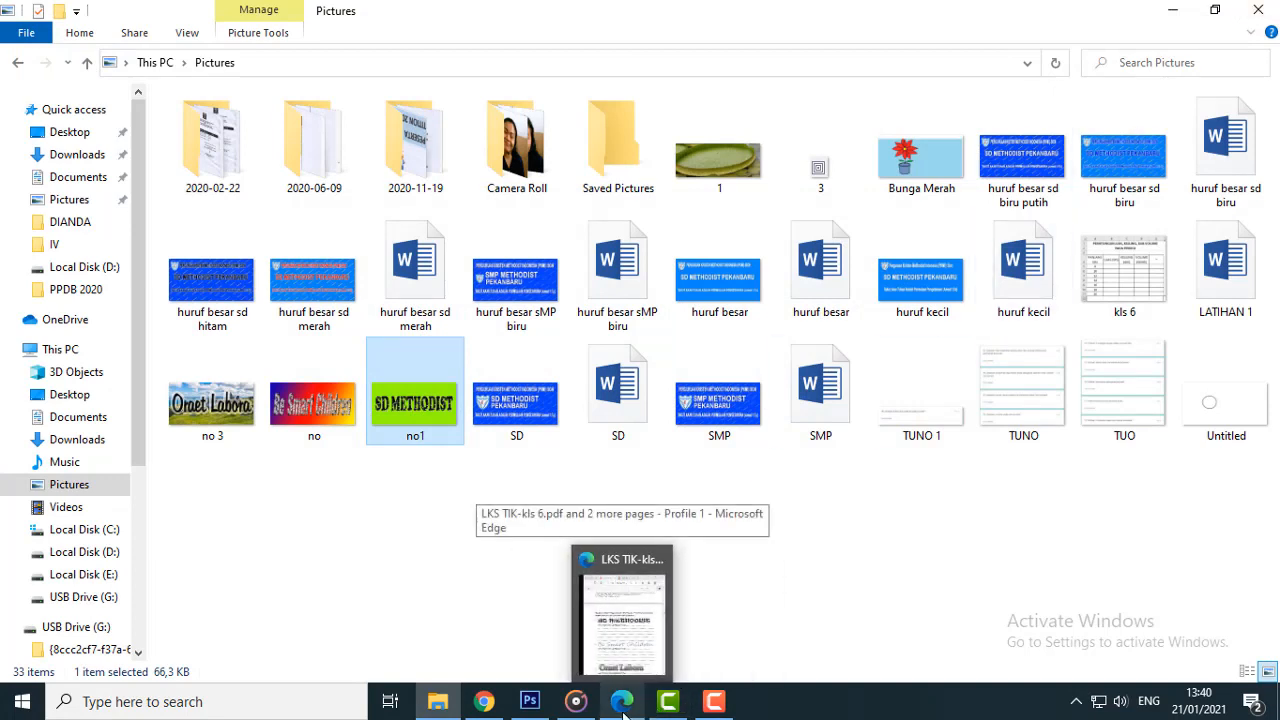
pyautogui.click(620, 650)
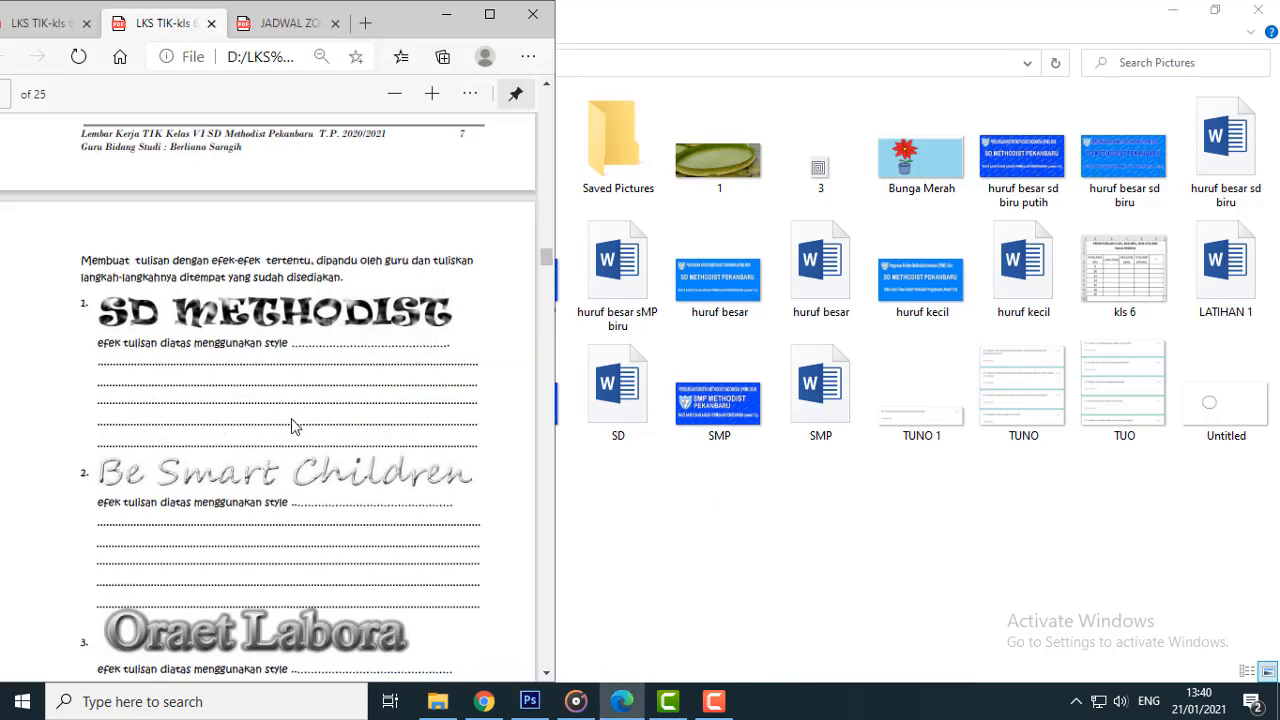
pyautogui.scroll(-1, 313, 482)
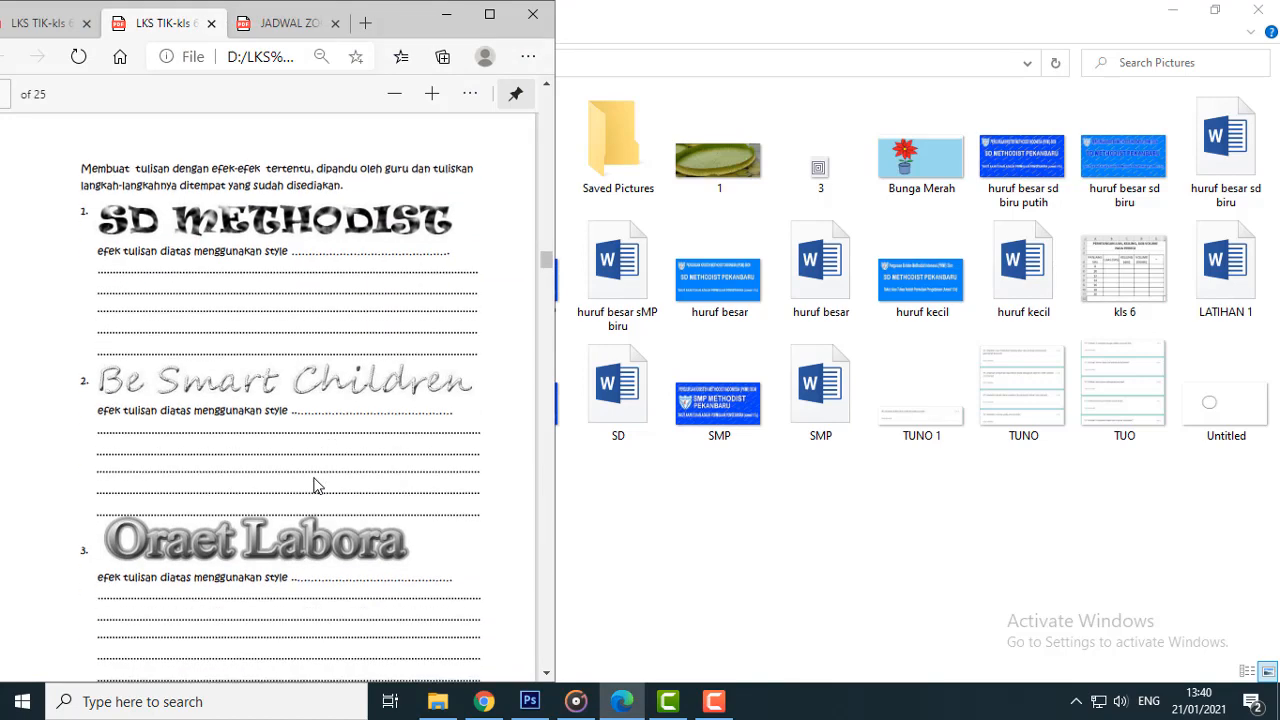
pyautogui.scroll(-2, 283, 464)
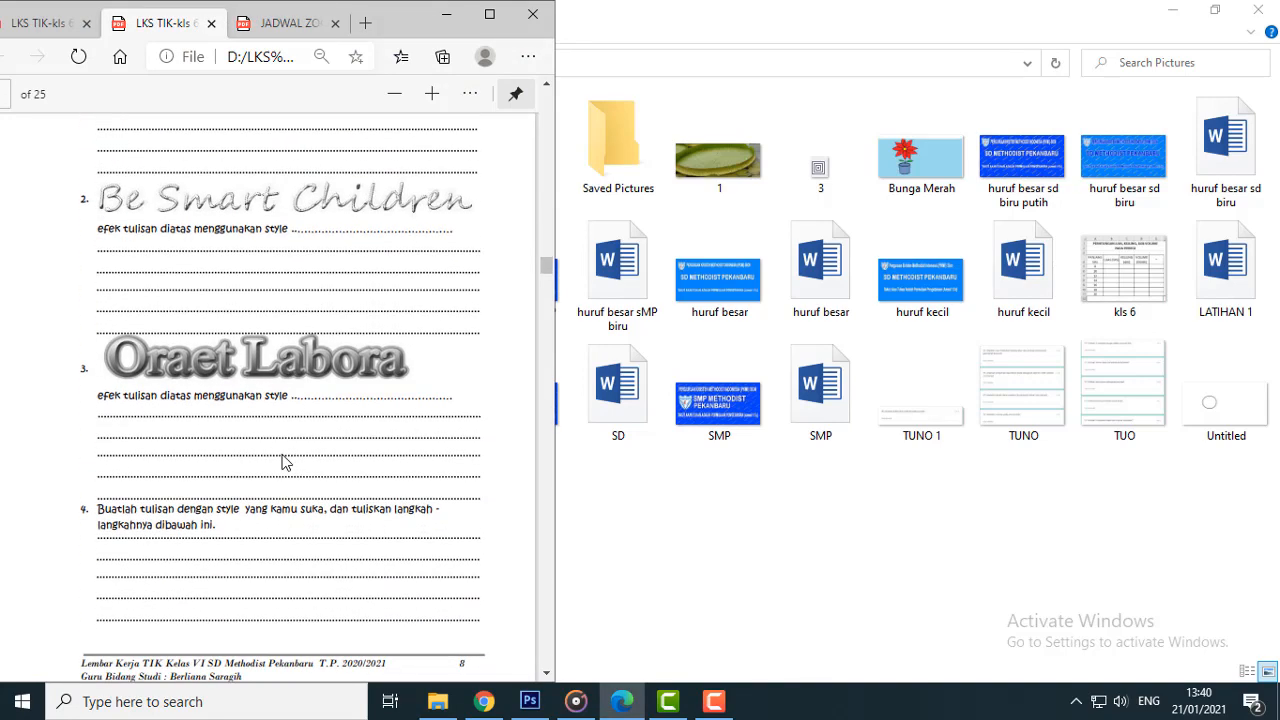
pyautogui.scroll(-3, 282, 462)
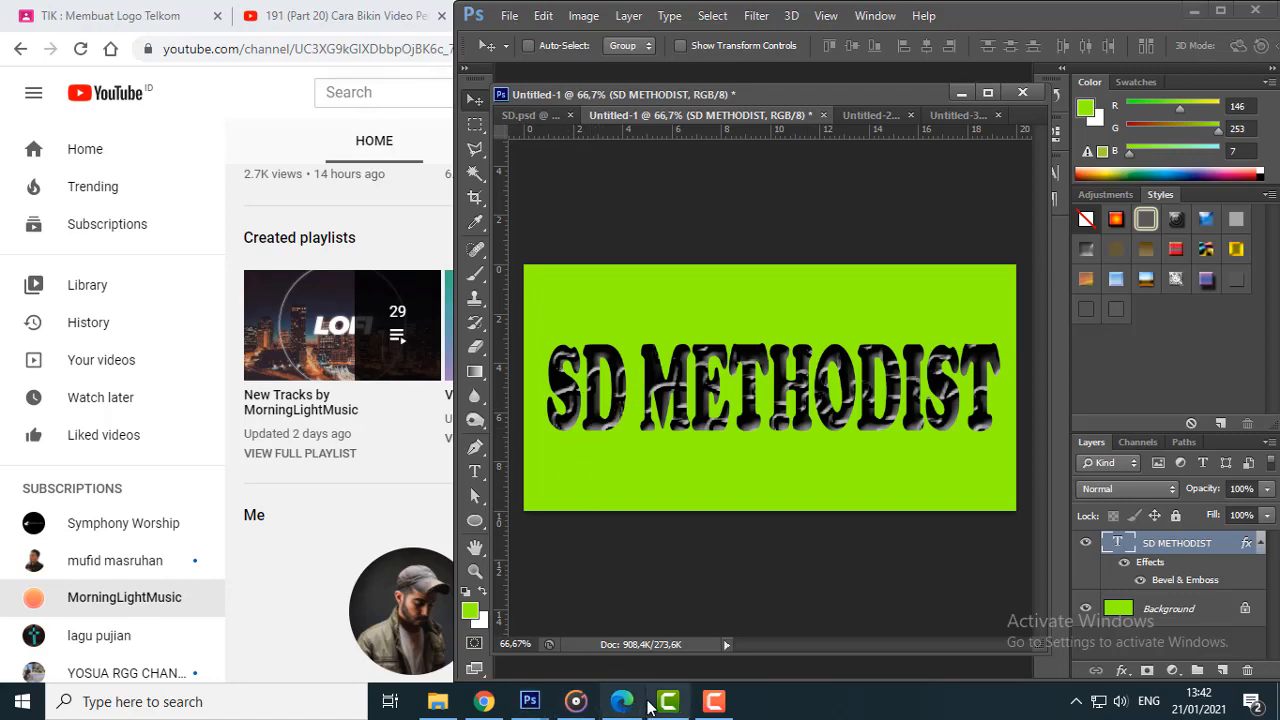
# Step: Return to the worksheet in Microsoft Edge and review the toolbox icon questions, the text-style exercises and the ice-effect text exercise
pyautogui.click(622, 703)
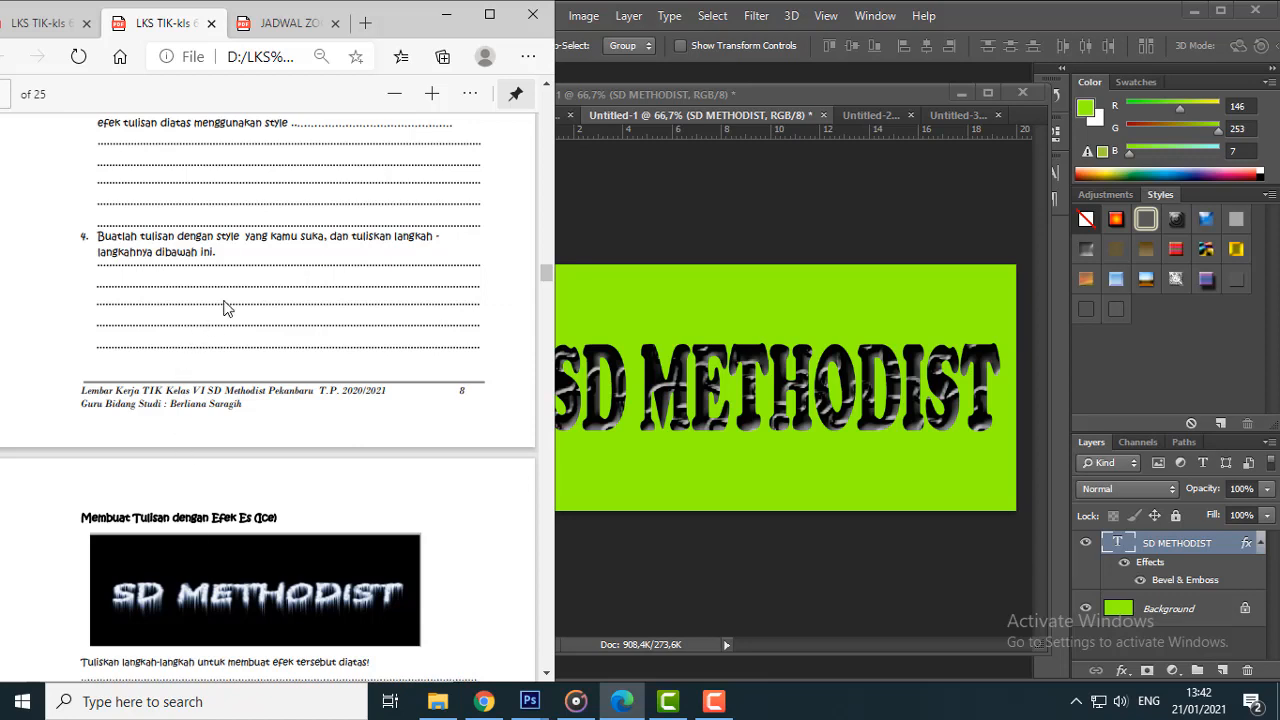
pyautogui.scroll(3, 391, 355)
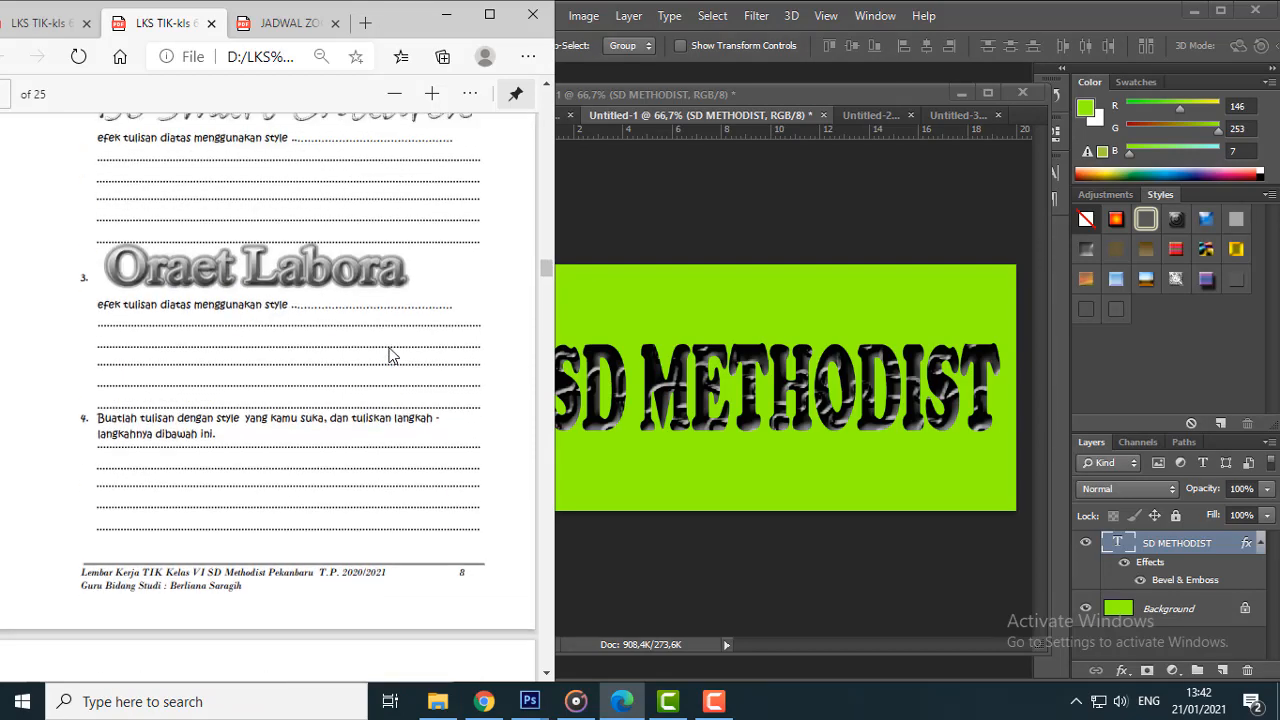
pyautogui.scroll(6, 391, 355)
pyautogui.scroll(-5, 381, 316)
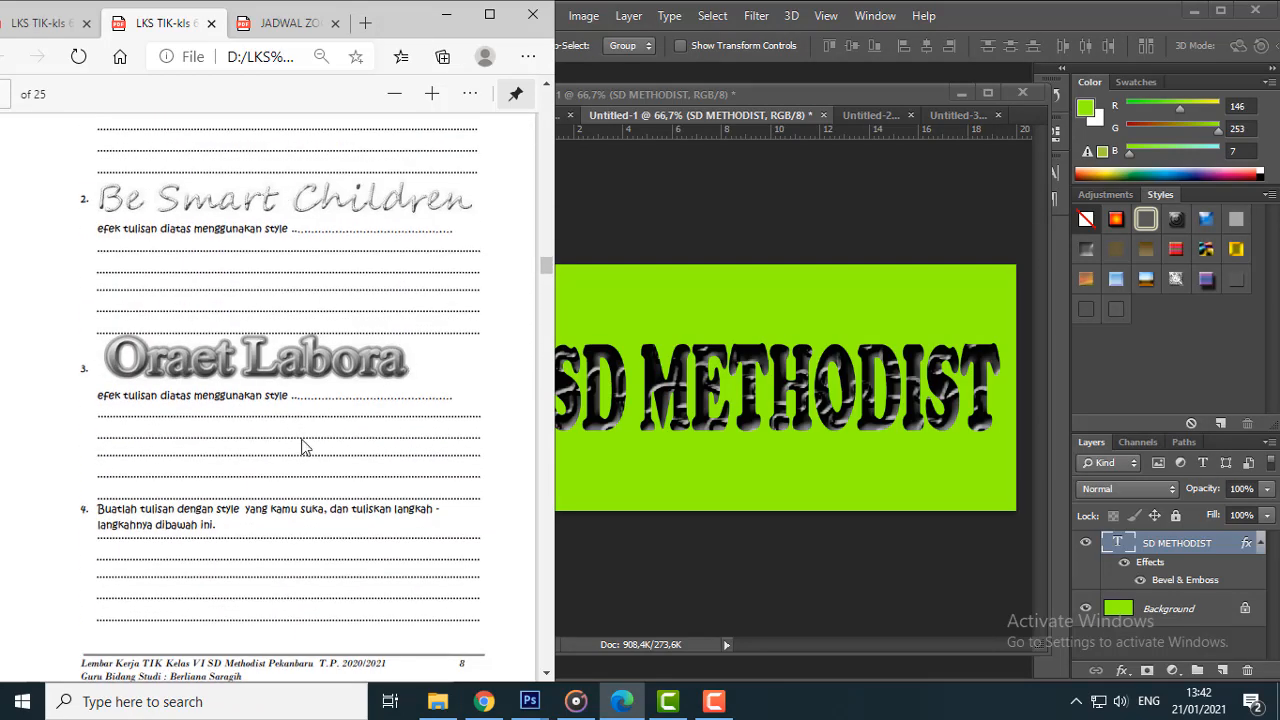
pyautogui.scroll(10, 380, 440)
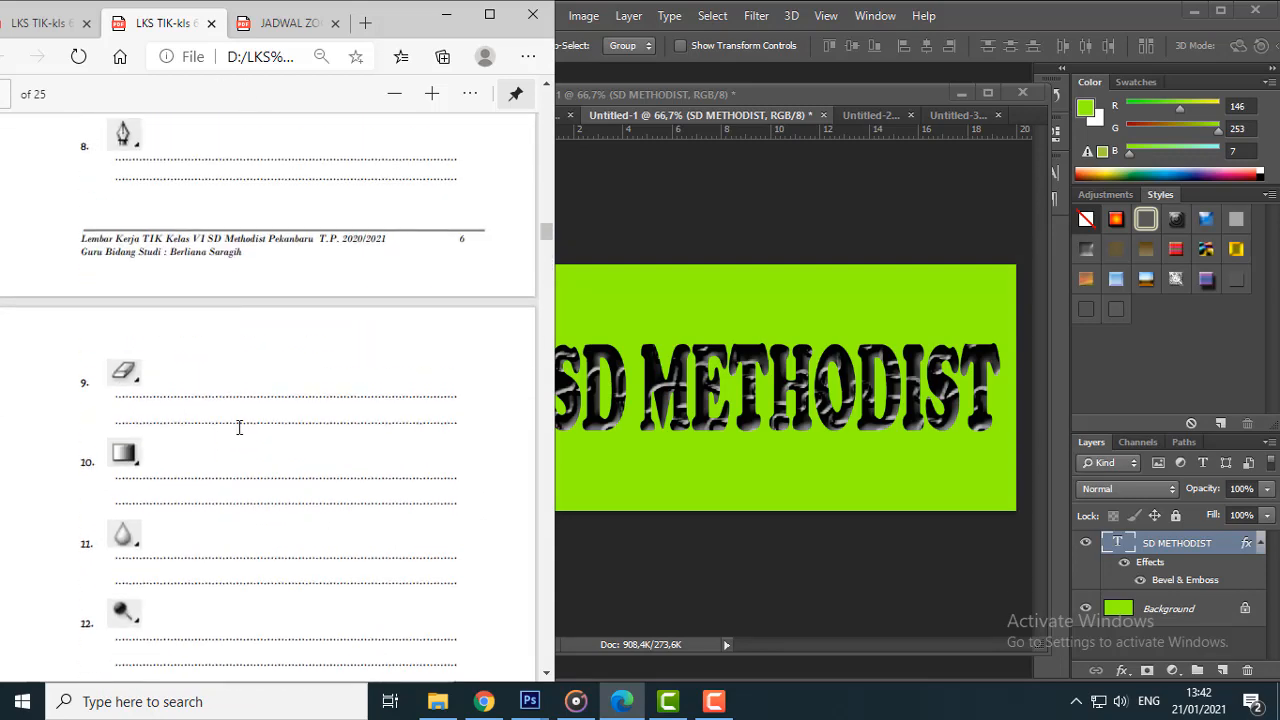
pyautogui.scroll(6, 240, 430)
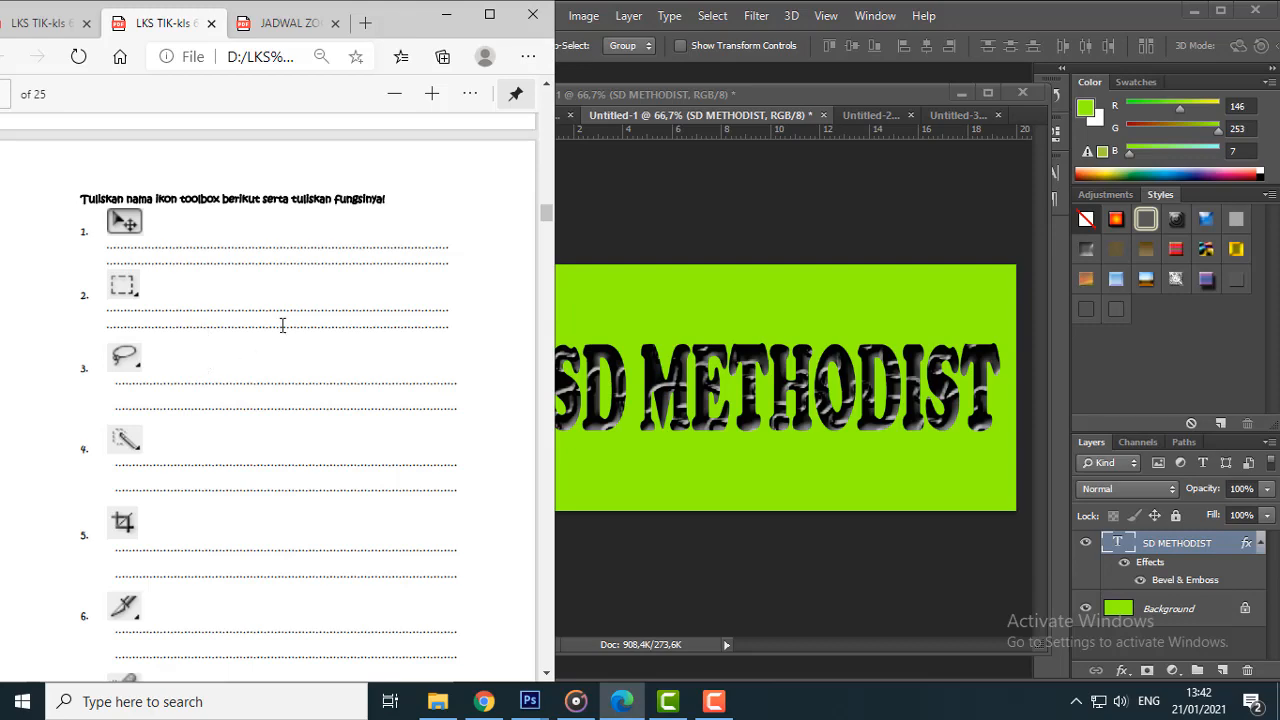
pyautogui.scroll(-10, 220, 456)
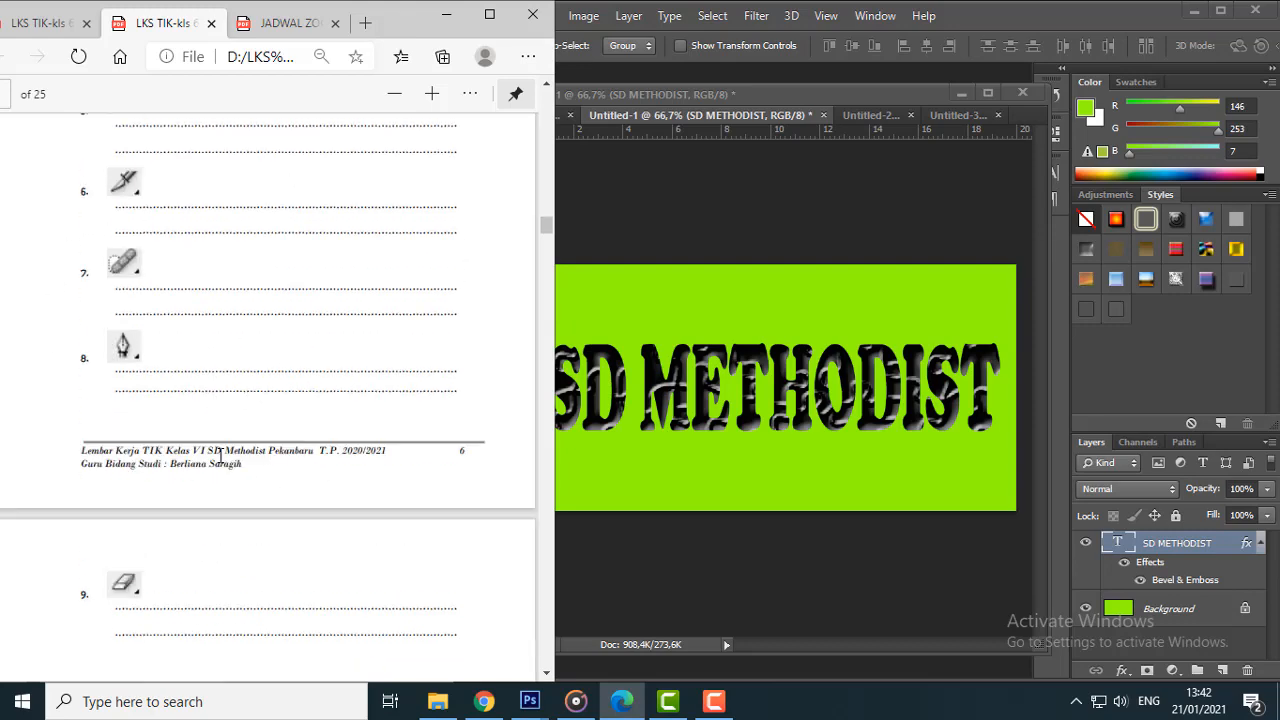
pyautogui.scroll(-10, 220, 456)
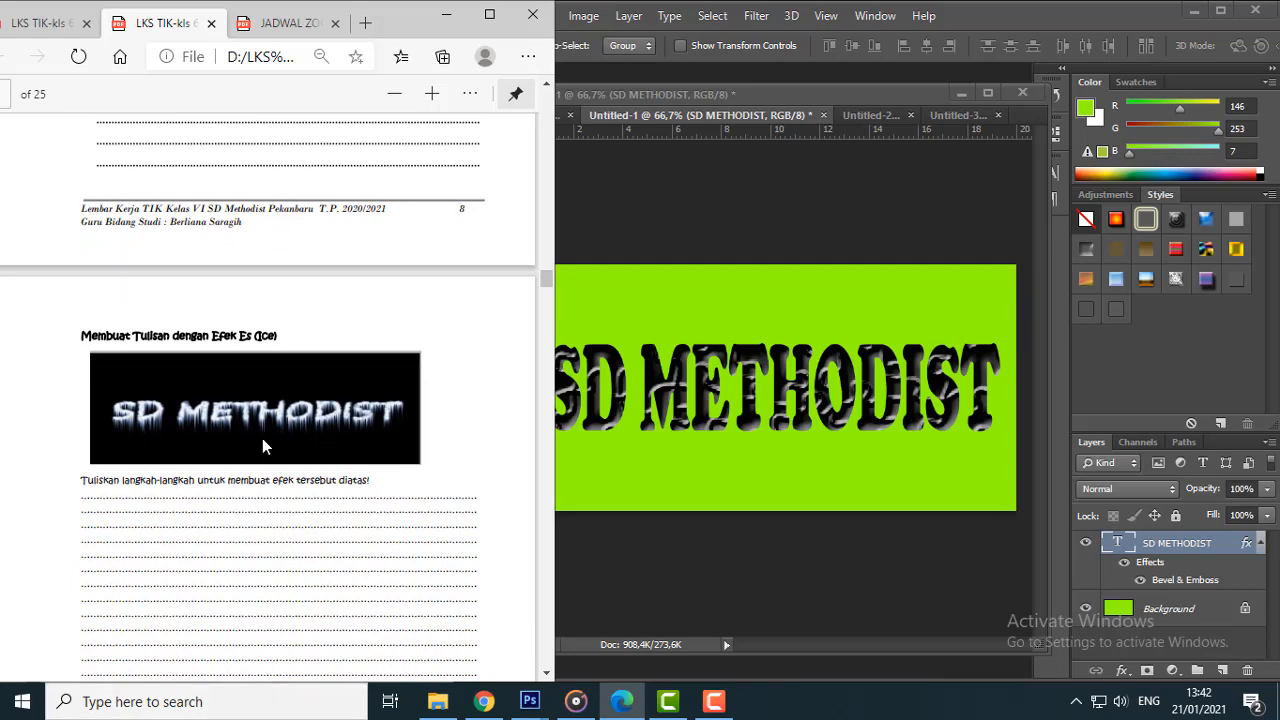
pyautogui.scroll(-8, 263, 440)
pyautogui.scroll(2, 260, 425)
pyautogui.scroll(-1, 257, 425)
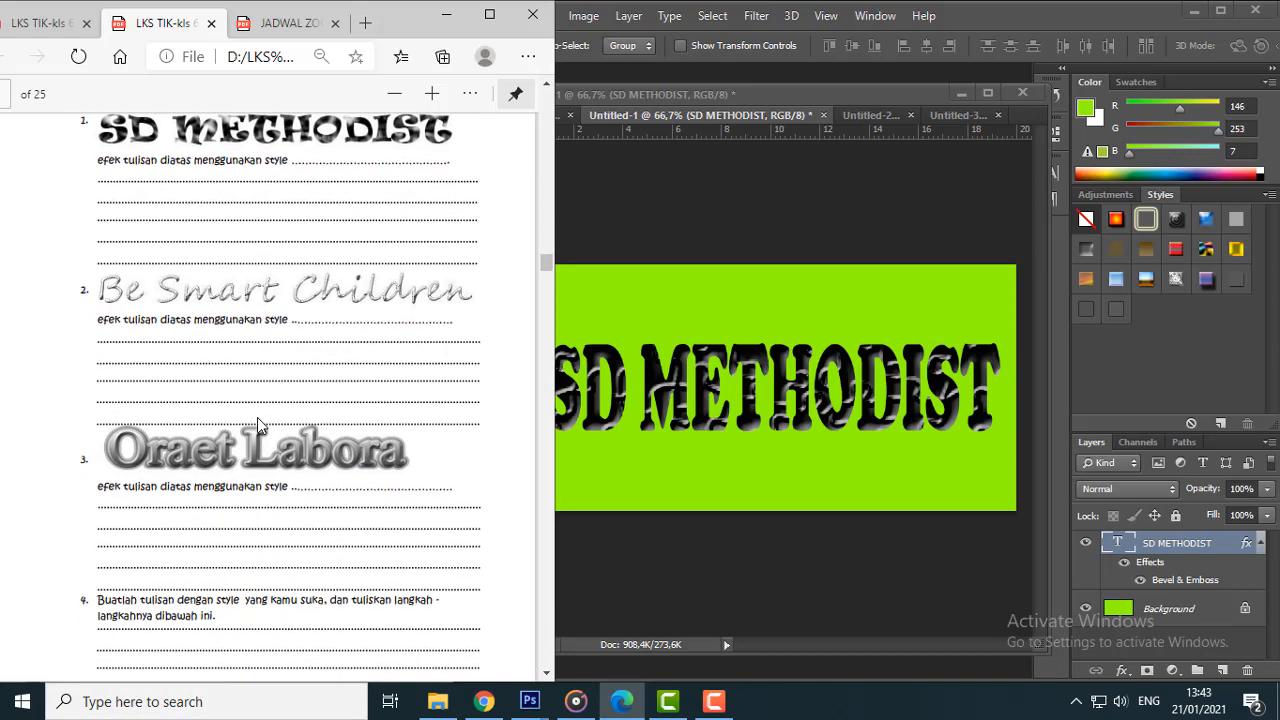